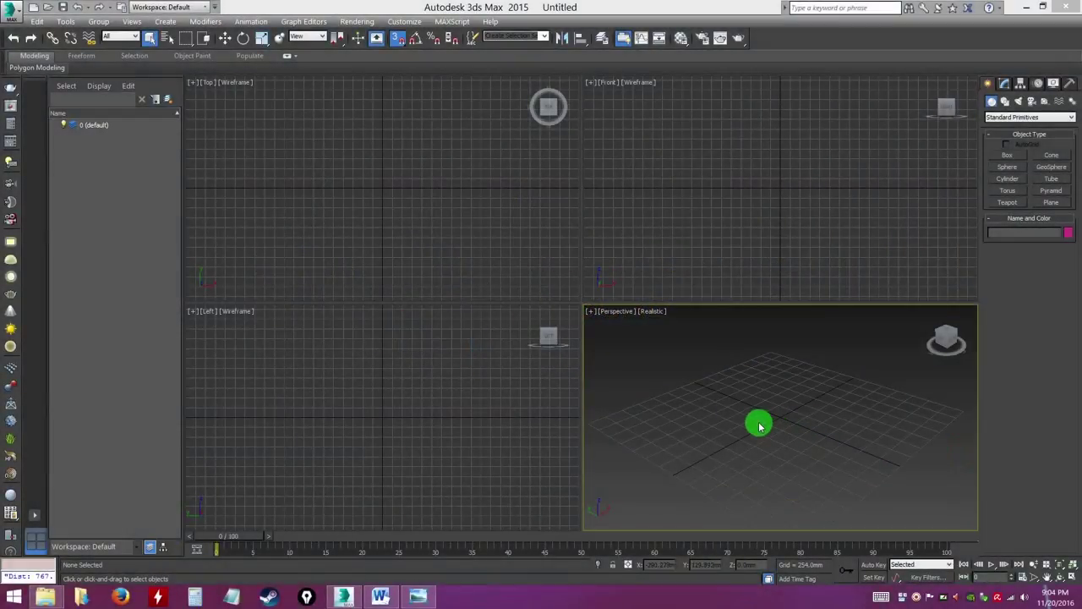
Switch to Windows Photo Viewer to examine the Polygonal Modeling Concept image, and close it.
alt+middle_drag(768, 426, 794, 418)
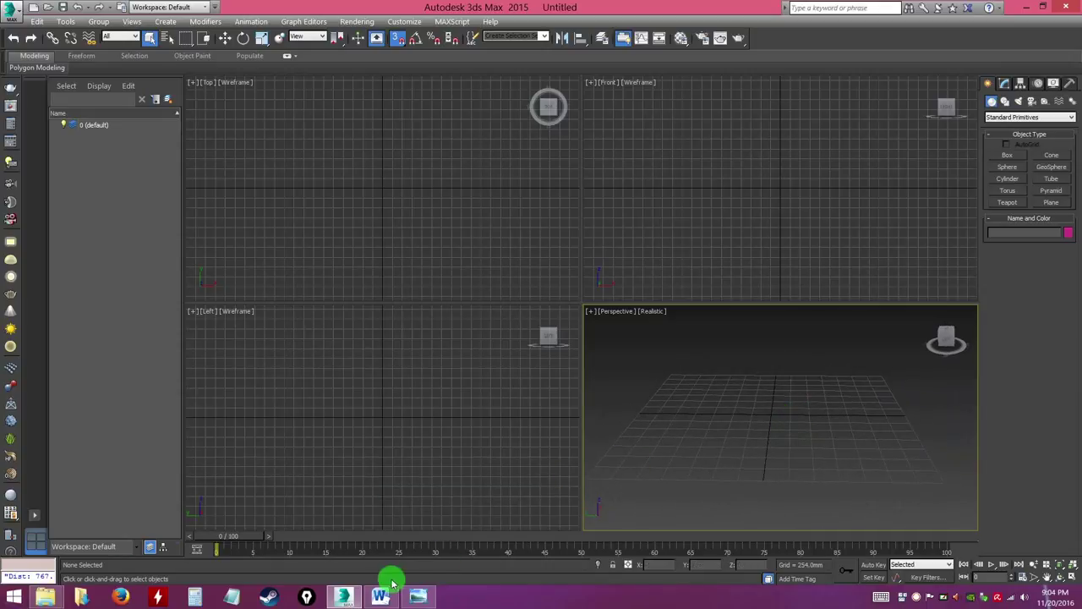
click(418, 596)
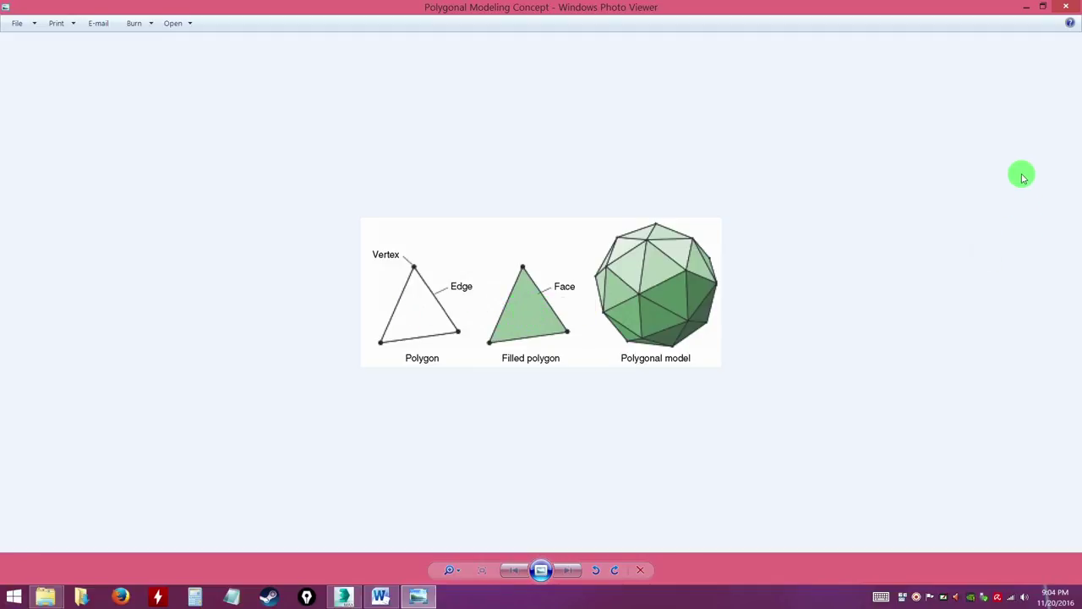
click(1070, 6)
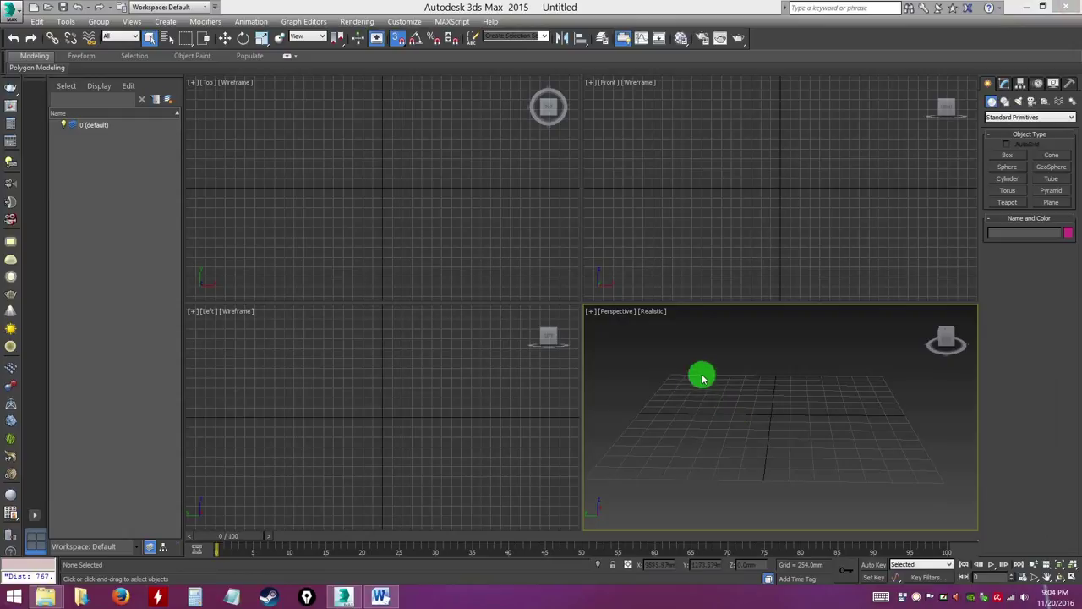
mouse_move(749, 442)
alt+middle_down()
mouse_move(727, 447)
mouse_move(741, 438)
alt+middle_up()
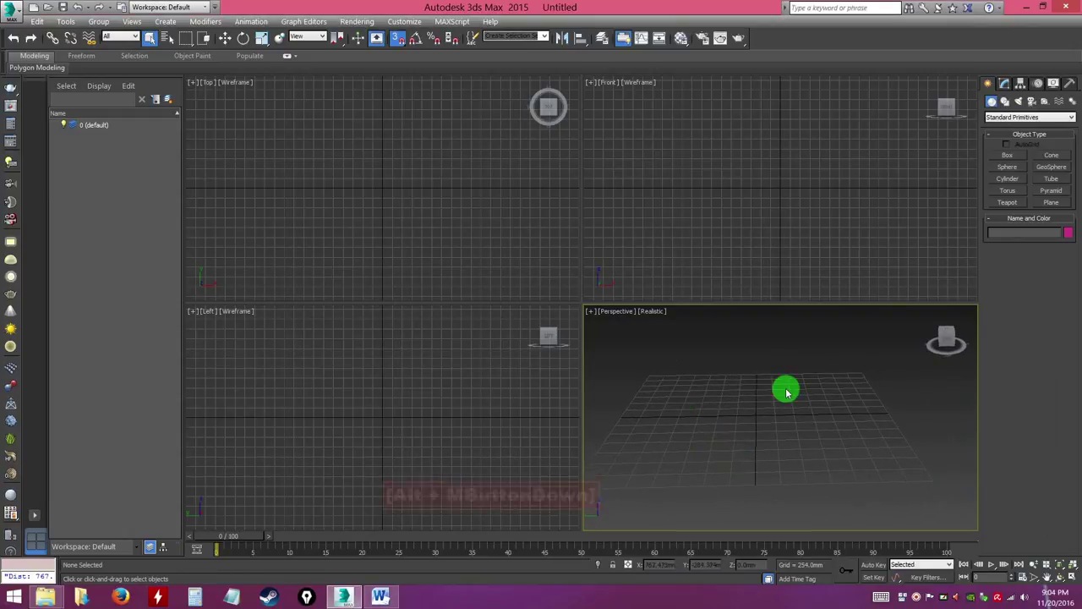
alt+middle_drag(781, 390, 827, 353)
click(1006, 155)
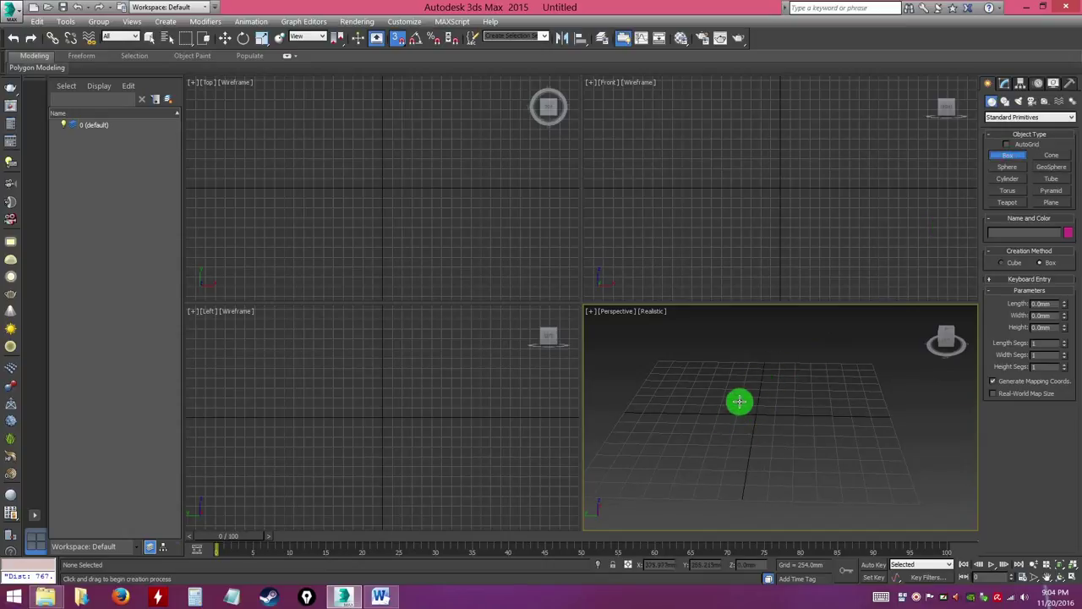
drag(736, 404, 768, 390)
right_click(768, 387)
right_click(799, 409)
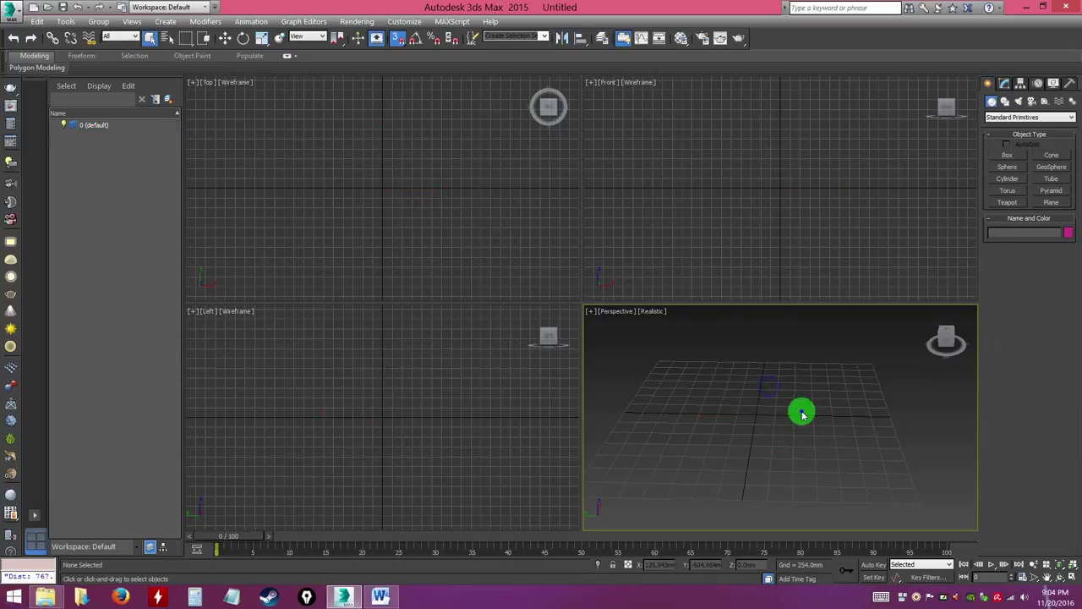
key(ctrl)
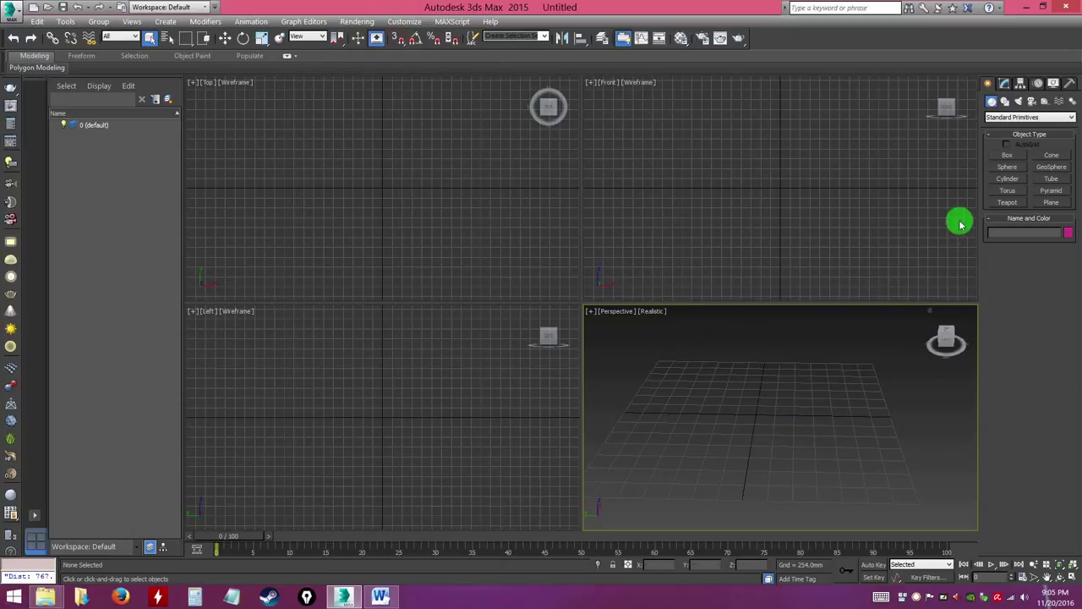
Create a box about 835 mm long, 1098 mm wide and 767 mm high at the grid centre, and maximize the perspective view.
click(1006, 155)
drag(729, 397, 784, 439)
click(775, 388)
right_click(775, 387)
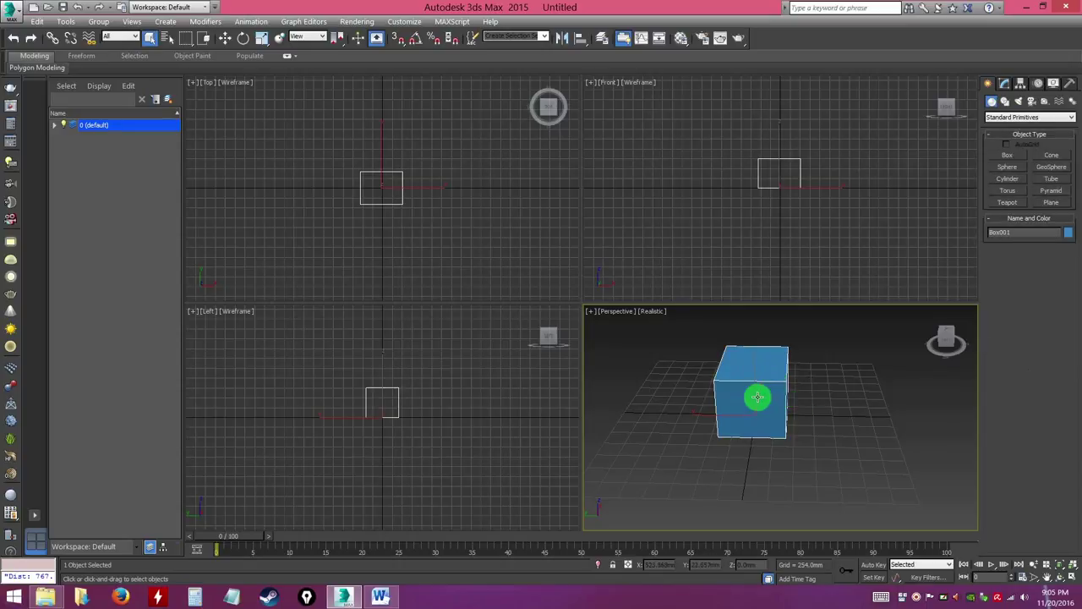
key(alt+w)
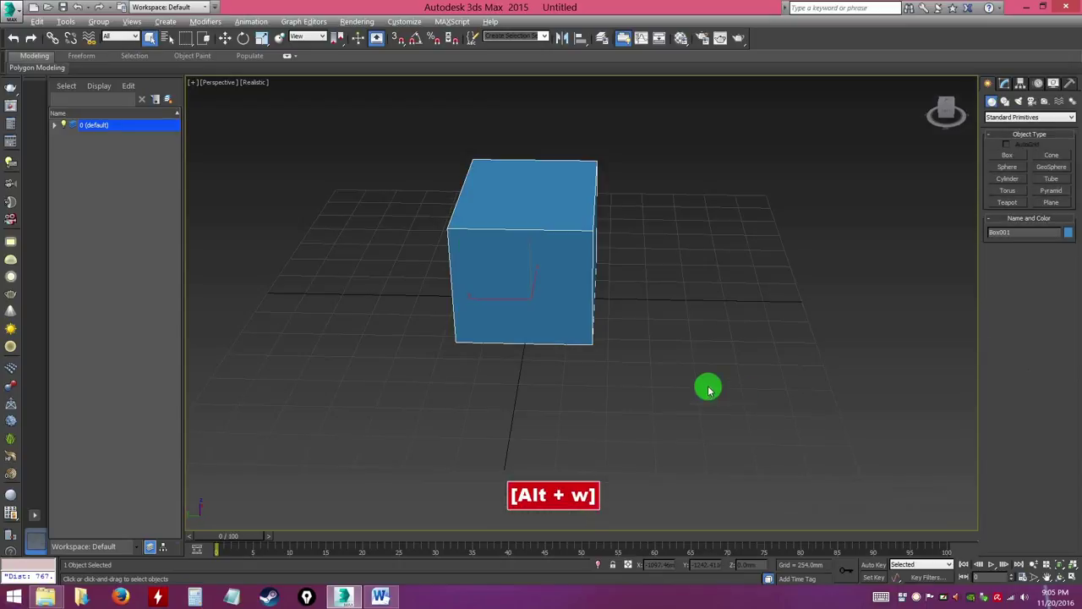
alt+middle_drag(625, 355, 638, 374)
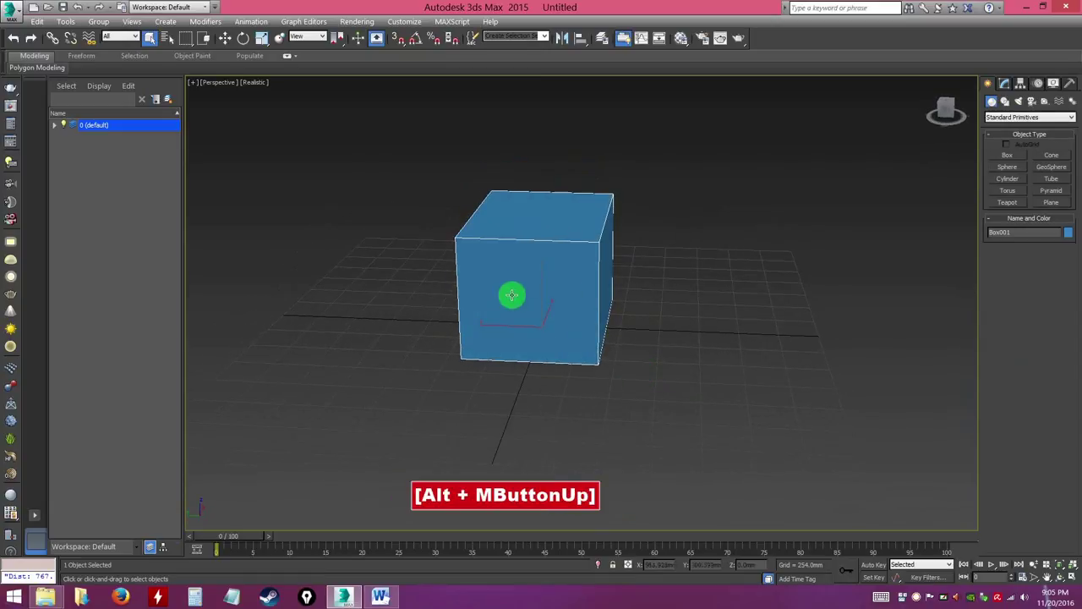
right_click(555, 271)
right_click(404, 274)
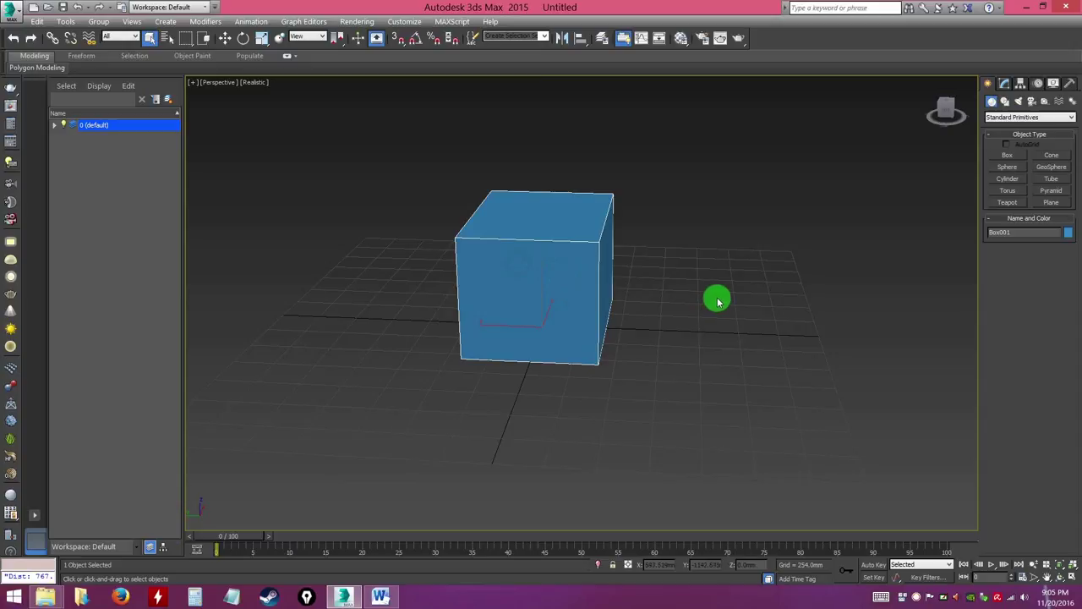
Rename the box as "test box".
click(1005, 84)
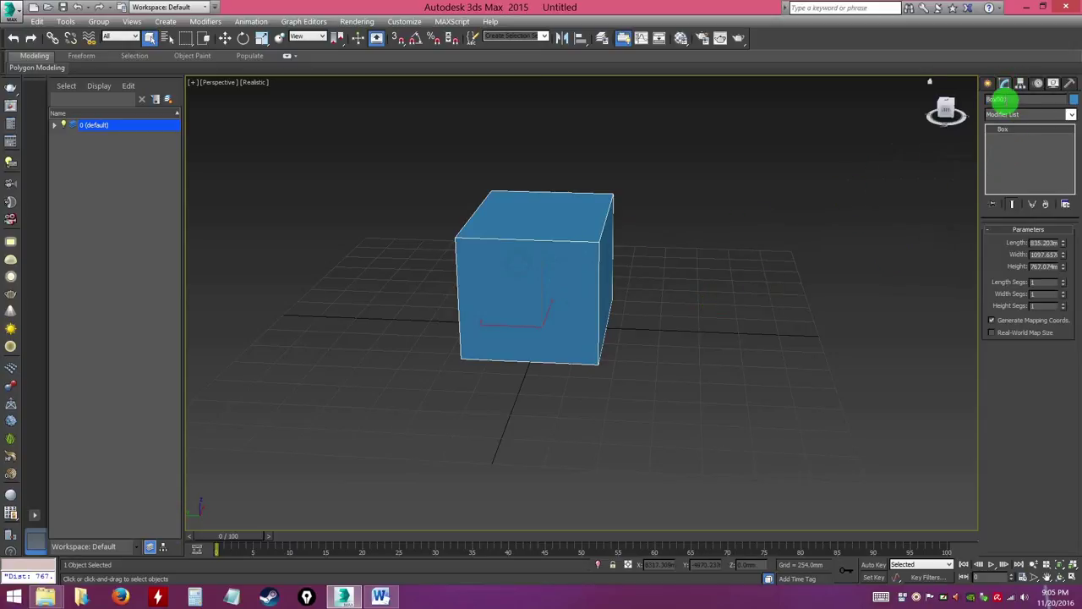
click(1011, 99)
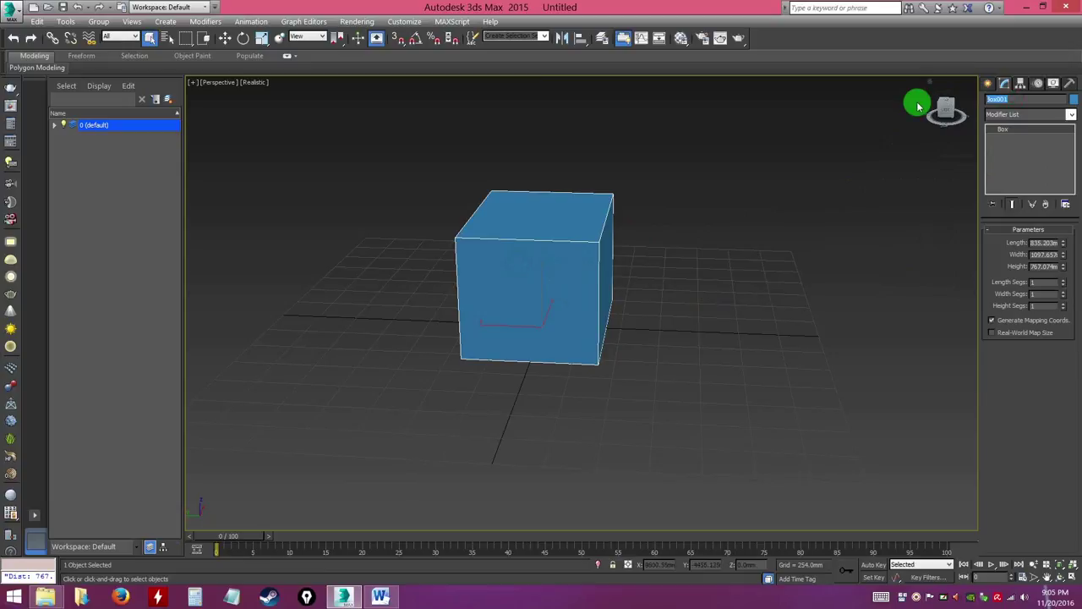
text(test box)
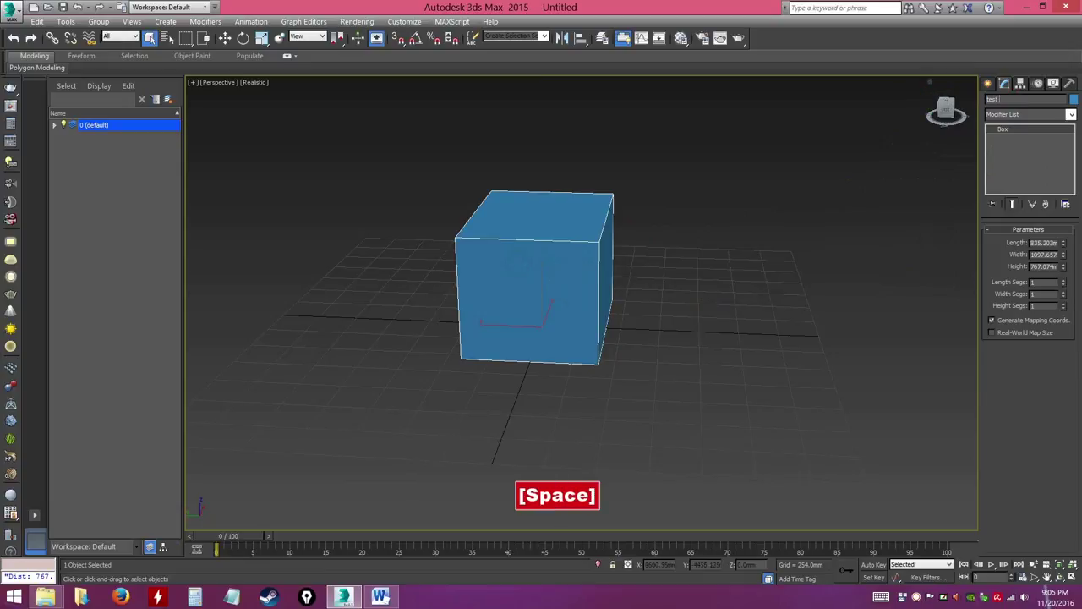
key(Return)
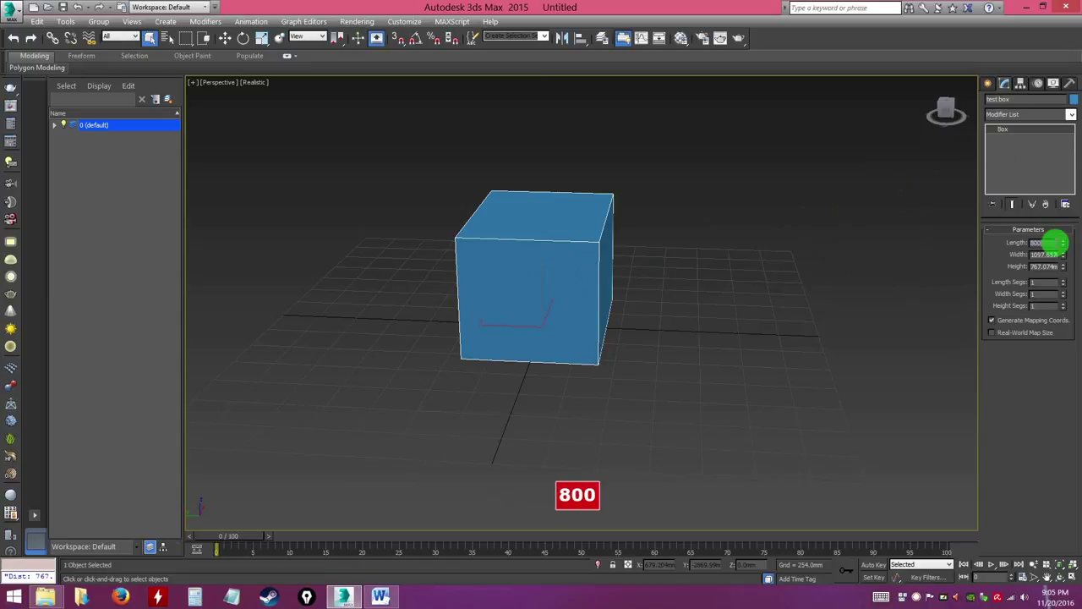
Set the box's length, width and height each to 800 mm.
key(Tab)
text(800)
key(Tab)
text(800)
key(Return)
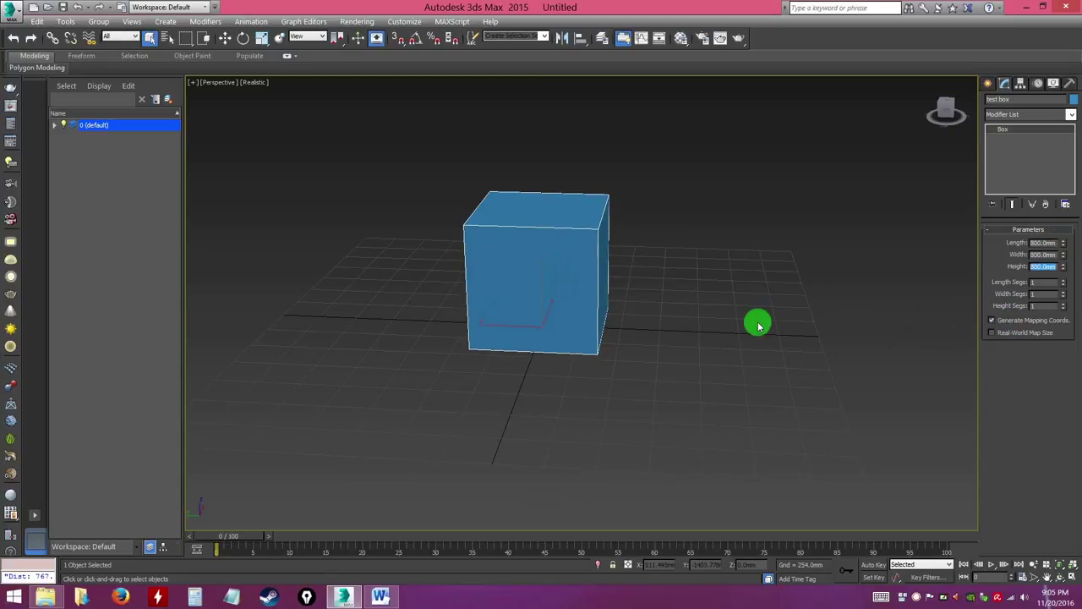
Set the box's length, width and height segments each to 3.
alt+middle_drag(690, 316, 411, 203)
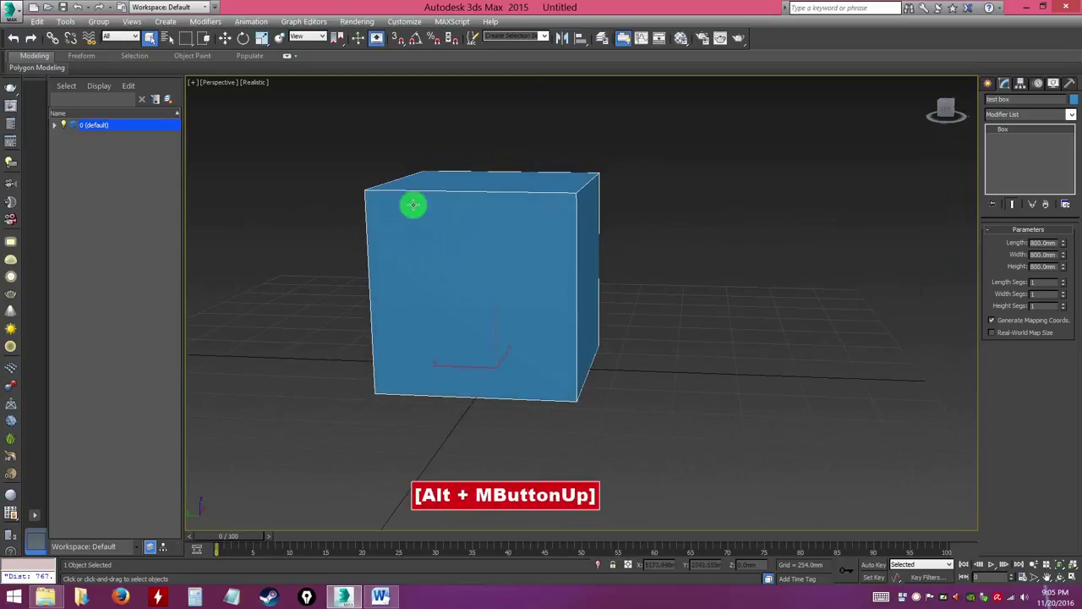
mouse_move(575, 246)
alt+middle_down()
mouse_move(531, 234)
mouse_move(574, 236)
alt+middle_up()
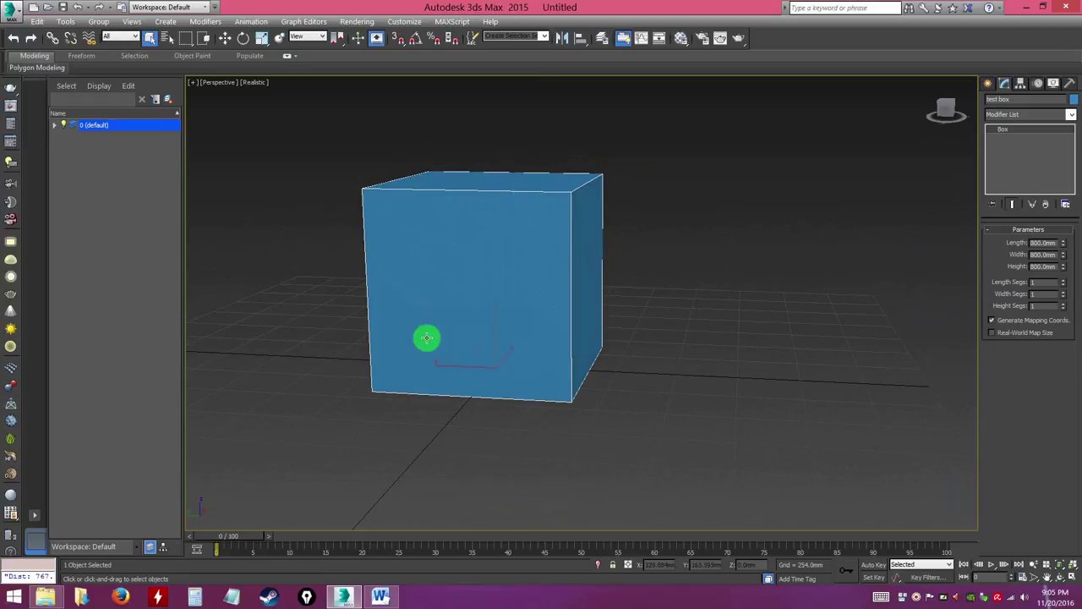
alt+middle_drag(564, 343, 541, 287)
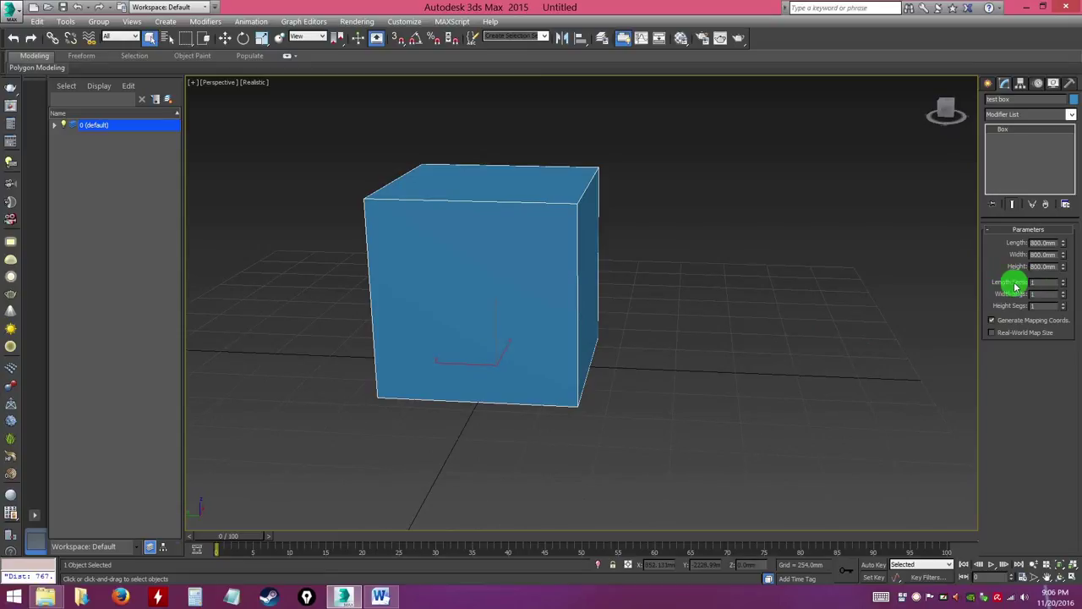
double_click(1040, 282)
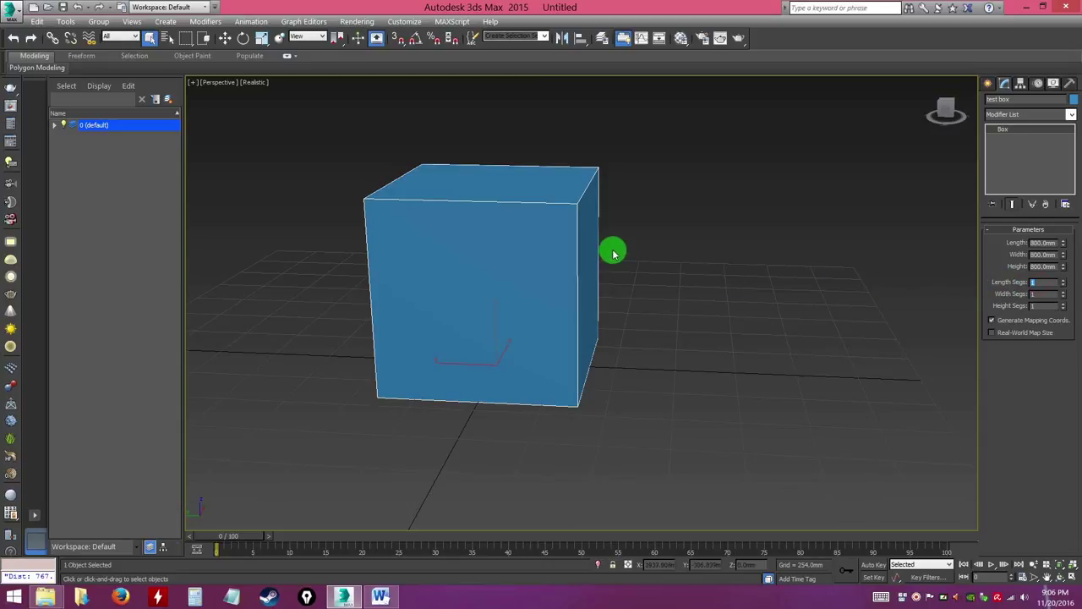
double_click(1041, 293)
text(3)
key(Return)
click(1039, 305)
click(1039, 306)
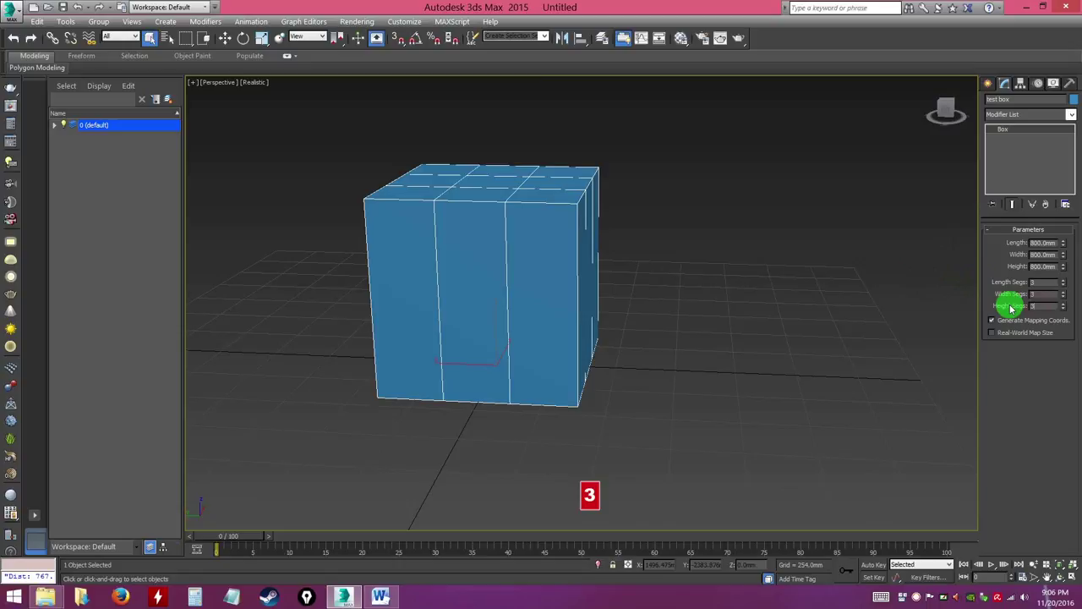
text(3)
key(Return)
Convert the segmented box to an Editable Poly.
alt+middle_drag(727, 283, 521, 188)
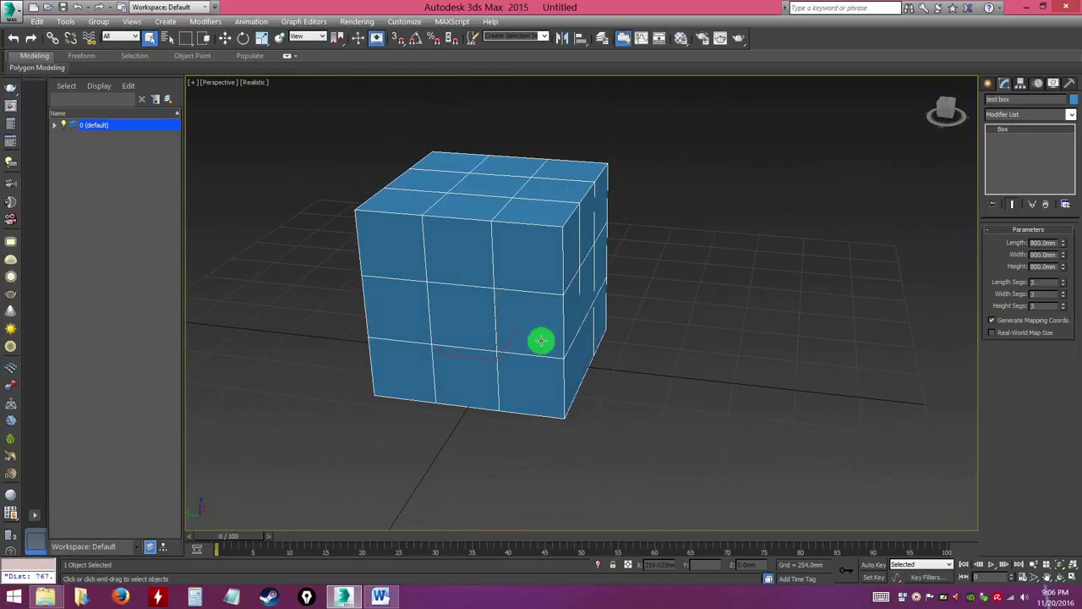
alt+middle_drag(617, 311, 633, 289)
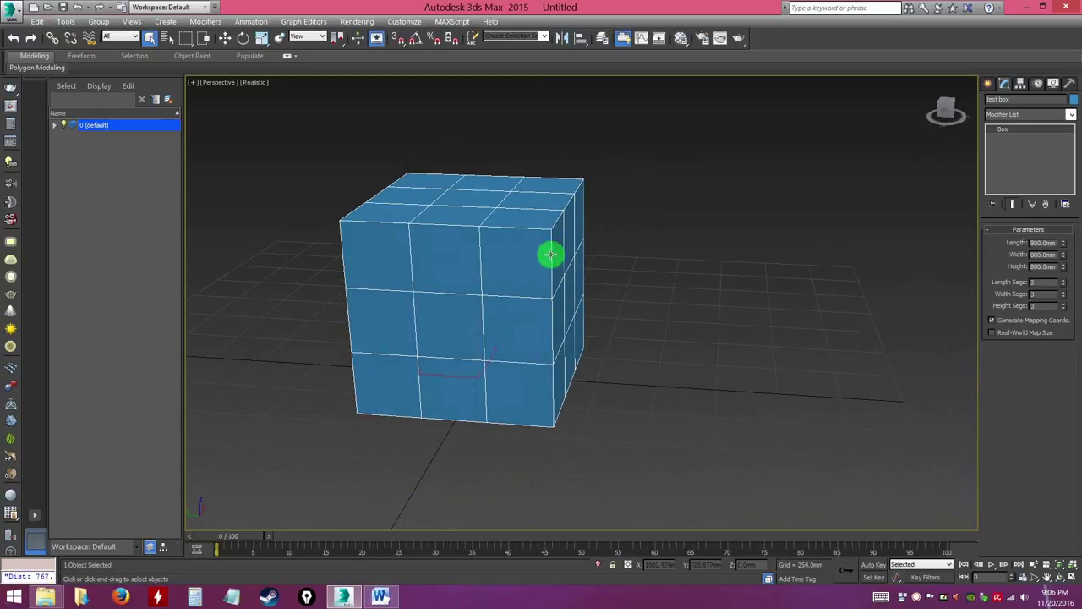
alt+middle_drag(628, 331, 615, 340)
alt+middle_drag(555, 296, 533, 282)
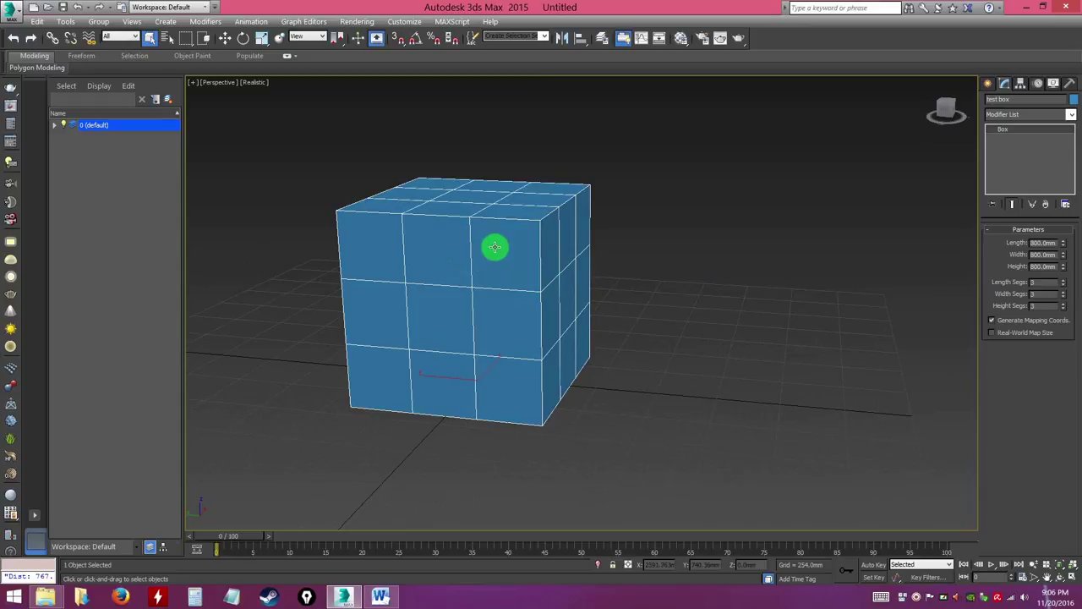
right_click(495, 247)
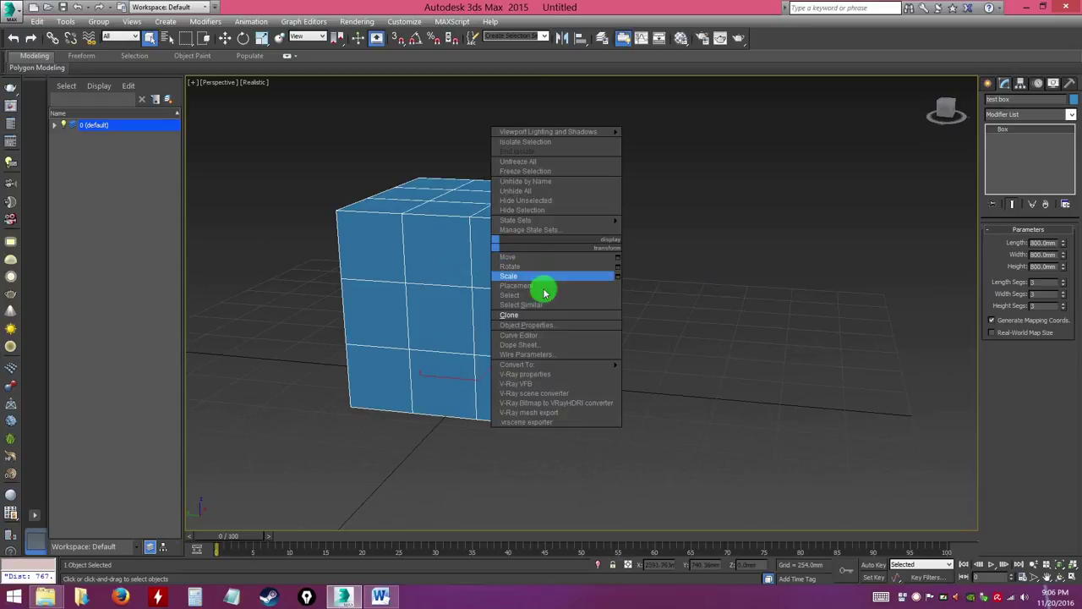
mouse_move(520, 369)
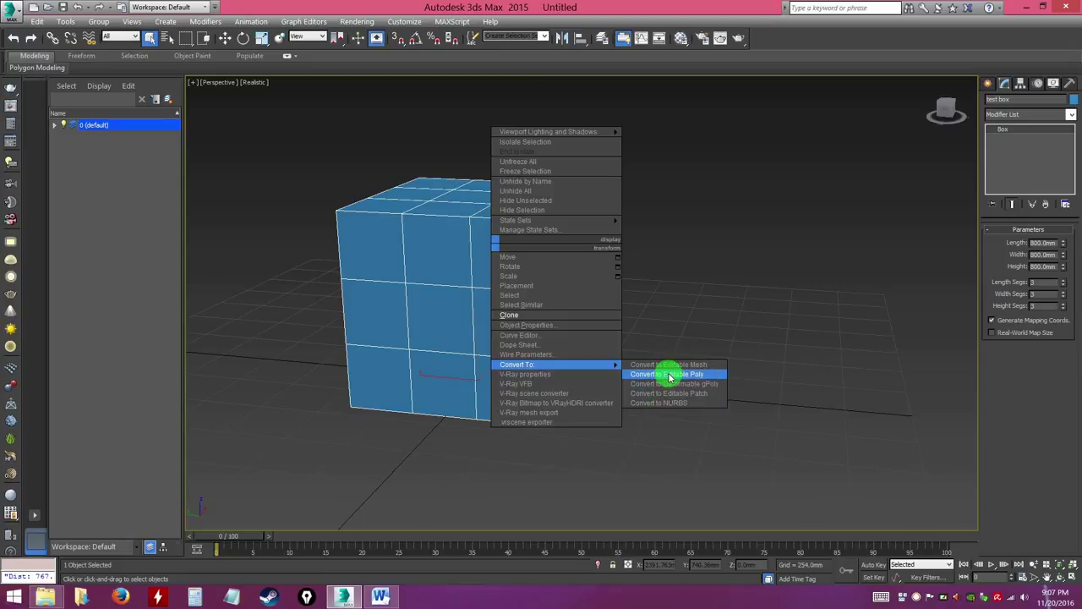
click(669, 374)
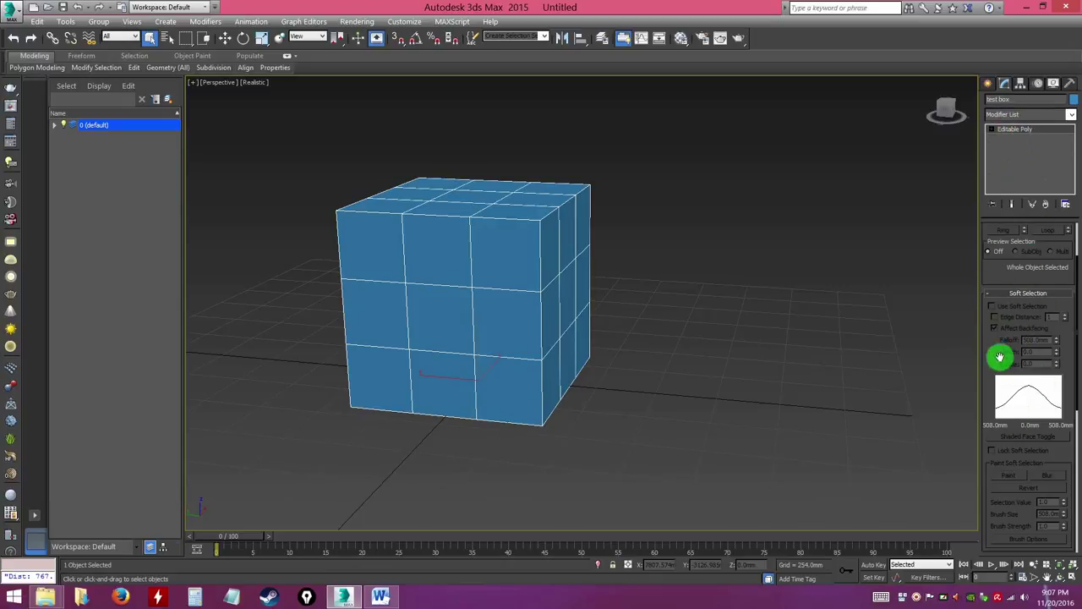
Expand the Editable Poly's sub-object levels, and switch the Vertex level on and off.
drag(987, 344, 989, 405)
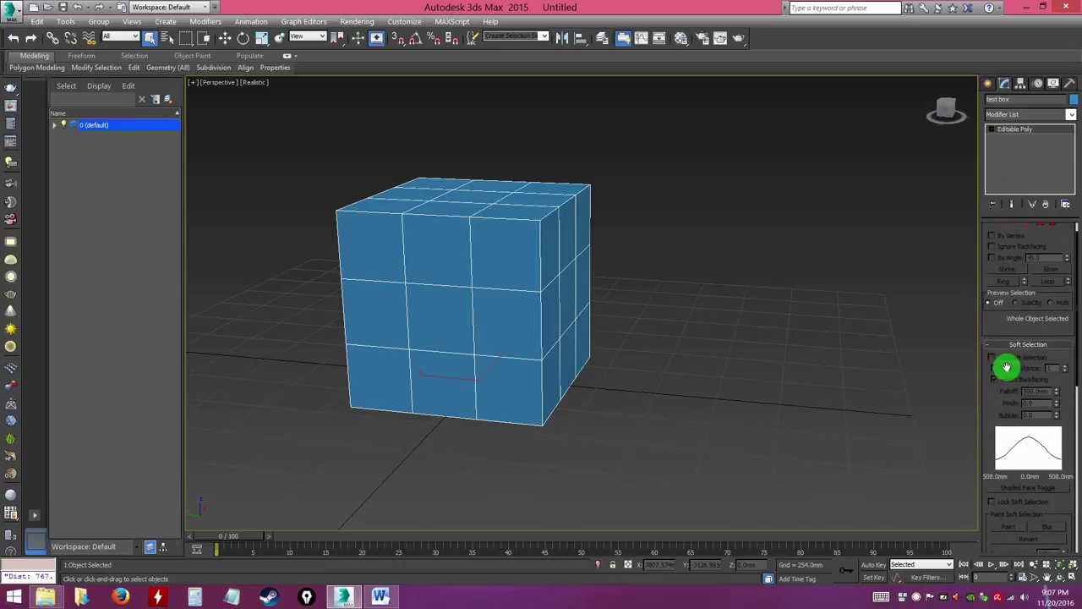
key(ctrl)
ctrl+click(1024, 328)
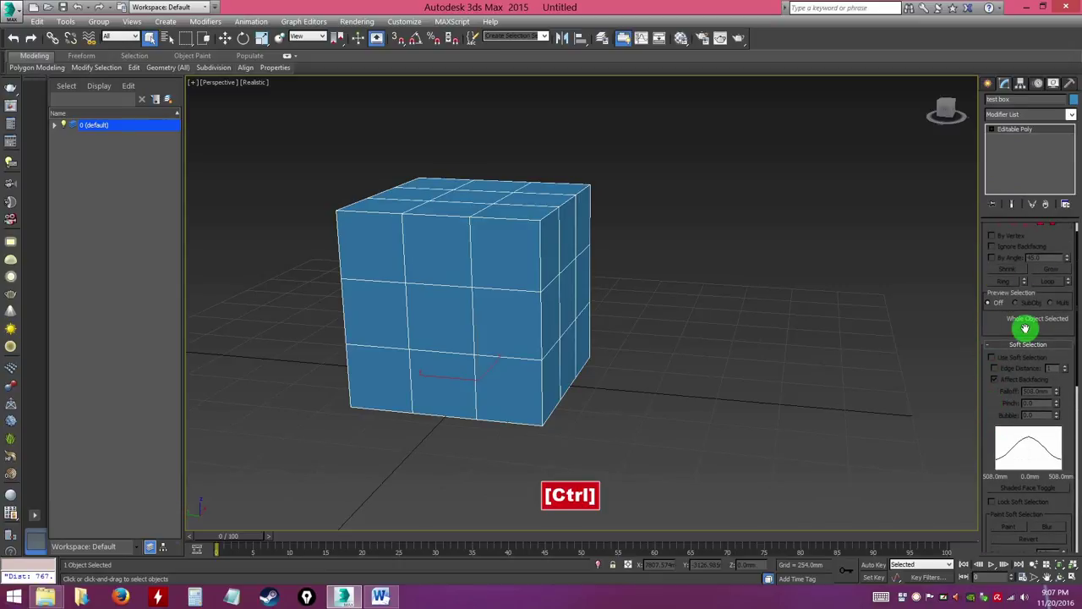
alt+middle_drag(612, 279, 612, 297)
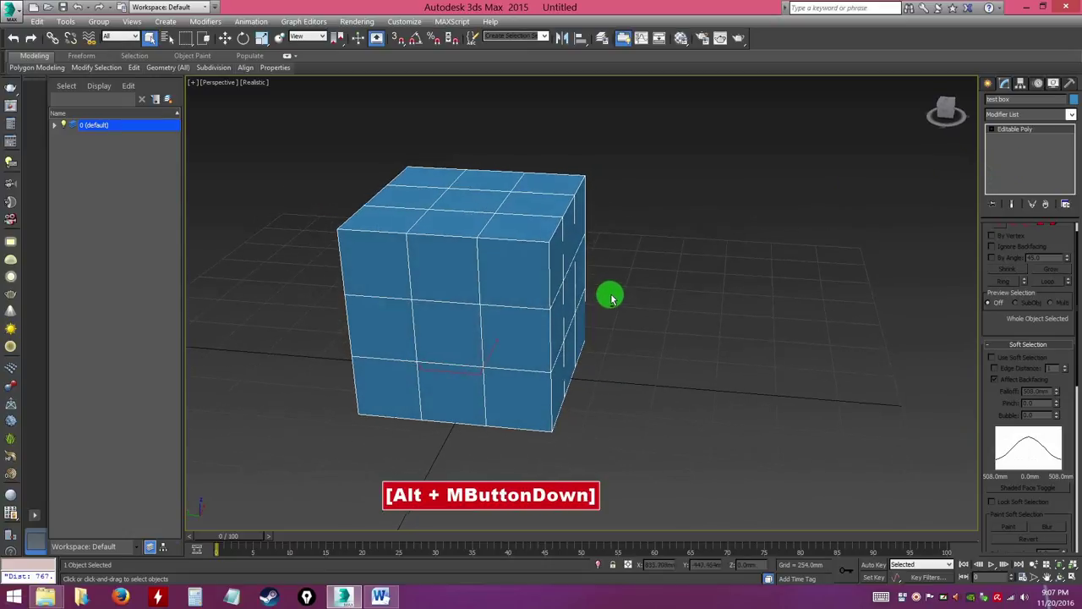
click(992, 131)
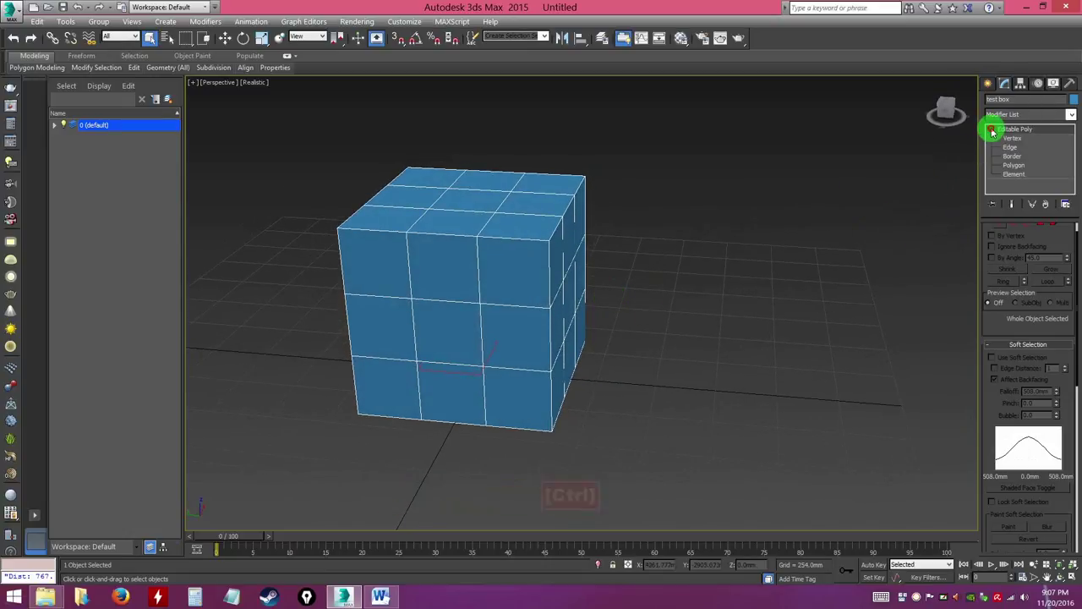
alt+middle_drag(759, 229, 710, 252)
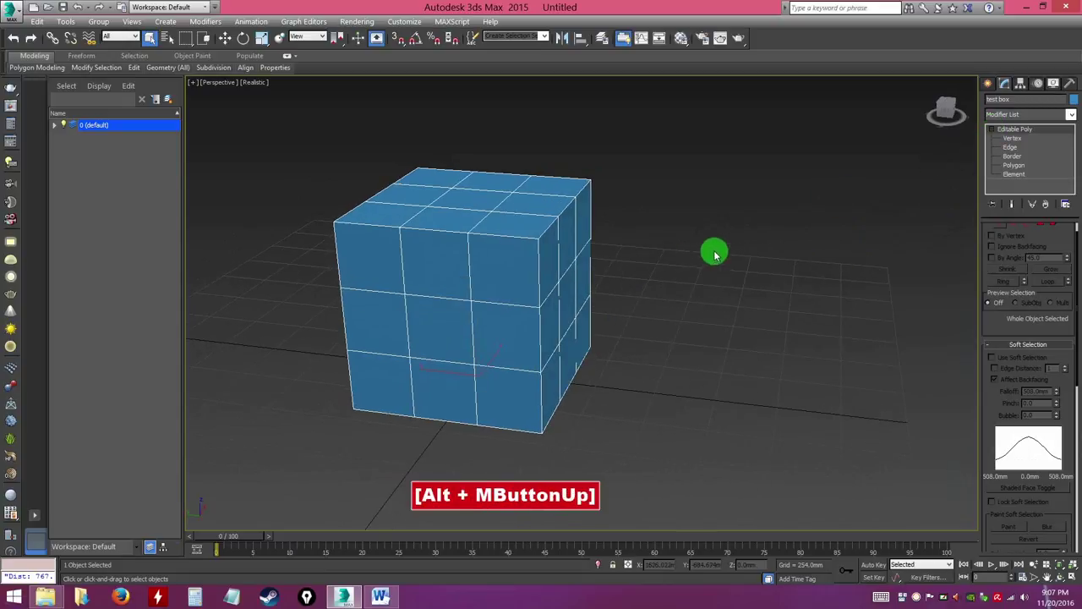
click(1014, 140)
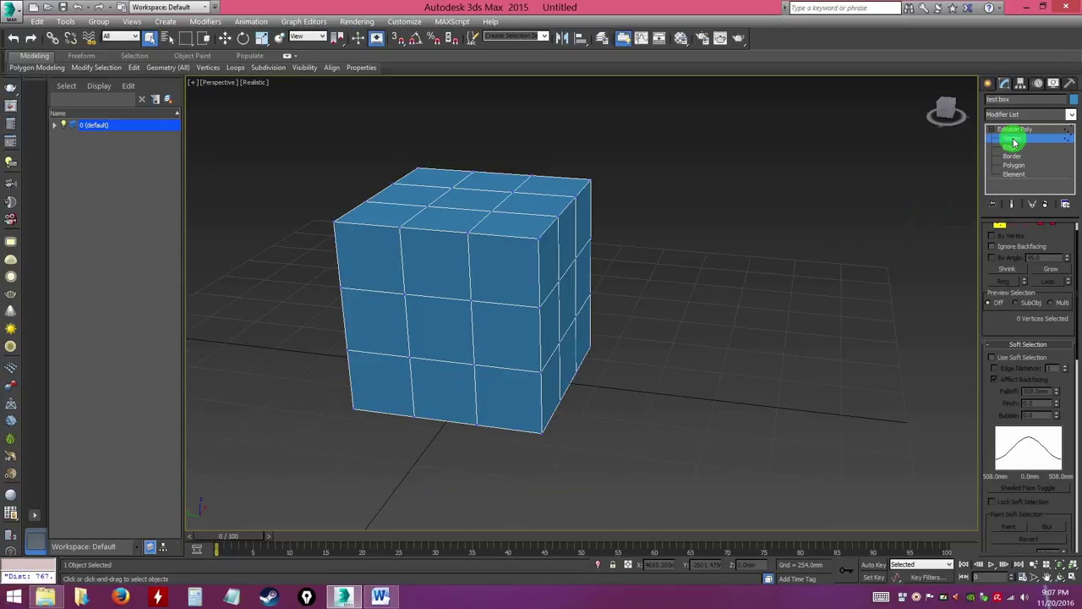
click(1013, 142)
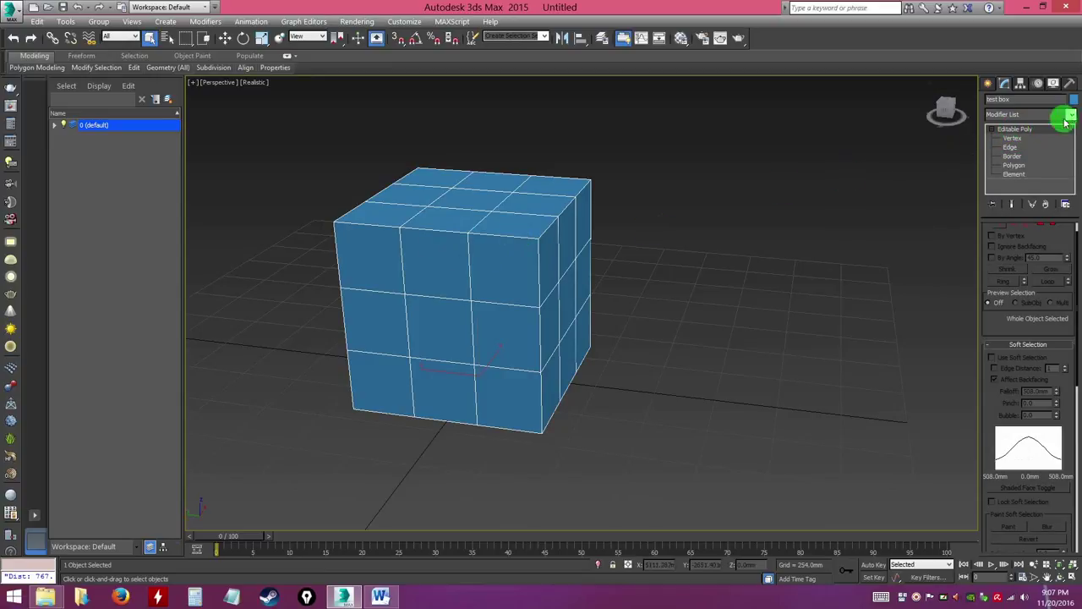
key(ctrl)
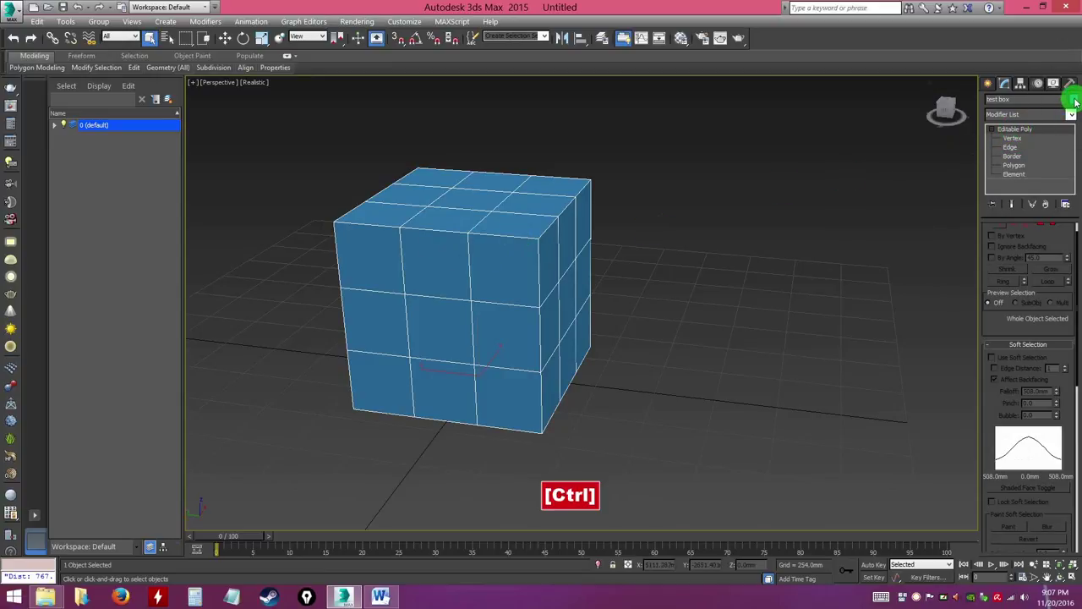
Change the box's object color to light green.
click(1073, 100)
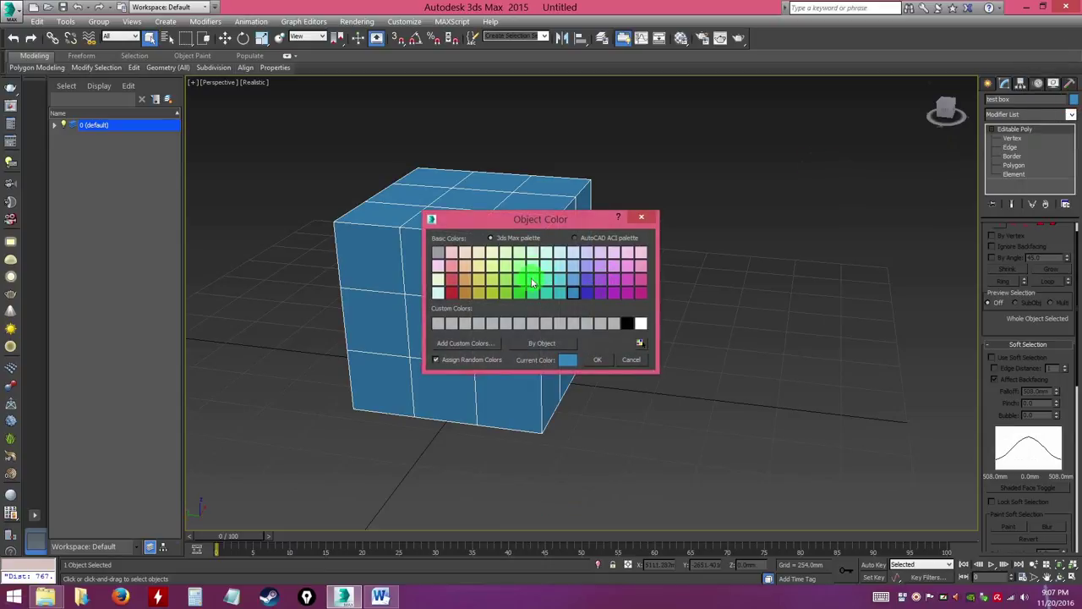
click(599, 361)
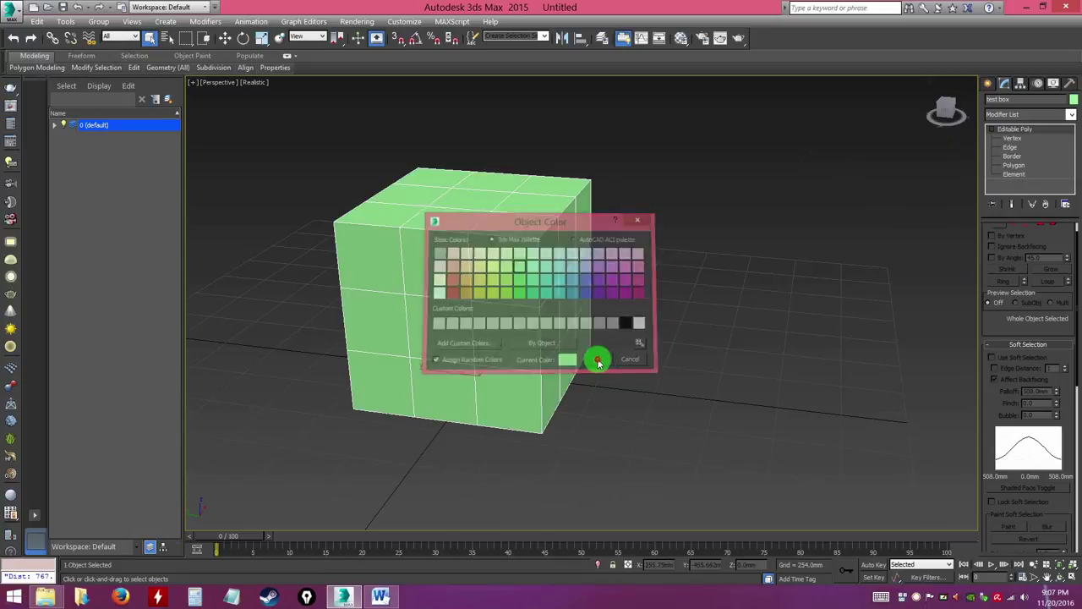
alt+middle_drag(623, 326, 667, 350)
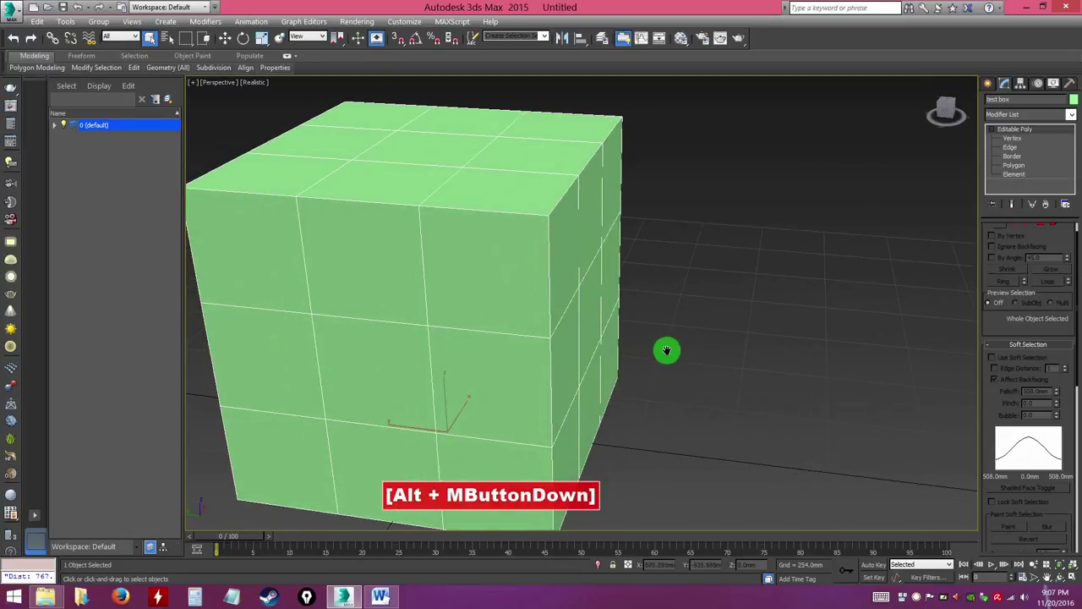
At Vertex level, select the group of vertices around the front corner and adjoining side edge of the box's upper face.
click(1009, 138)
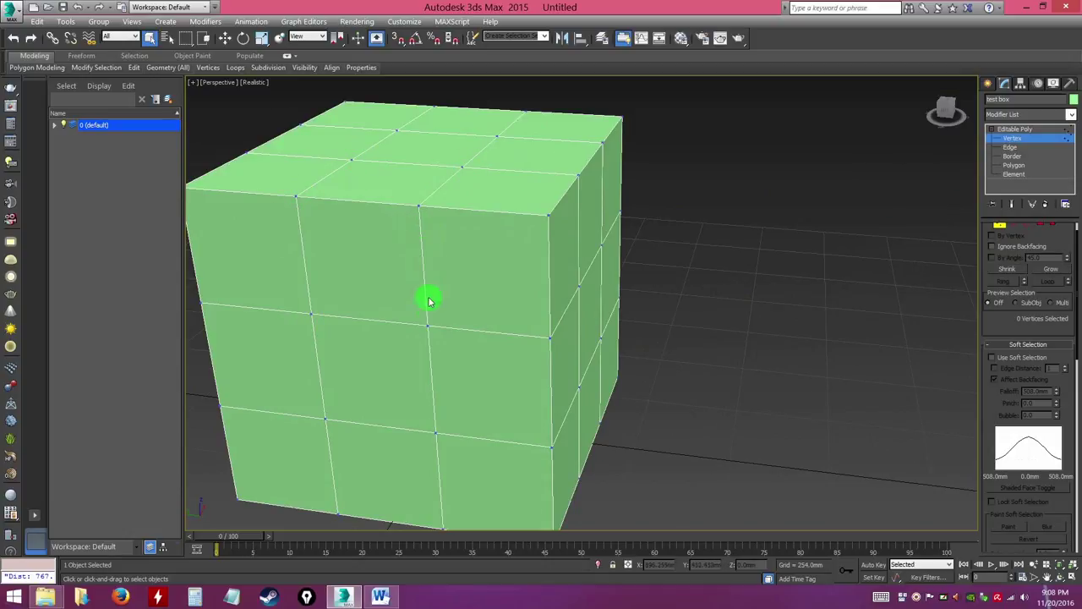
alt+middle_drag(541, 342, 538, 317)
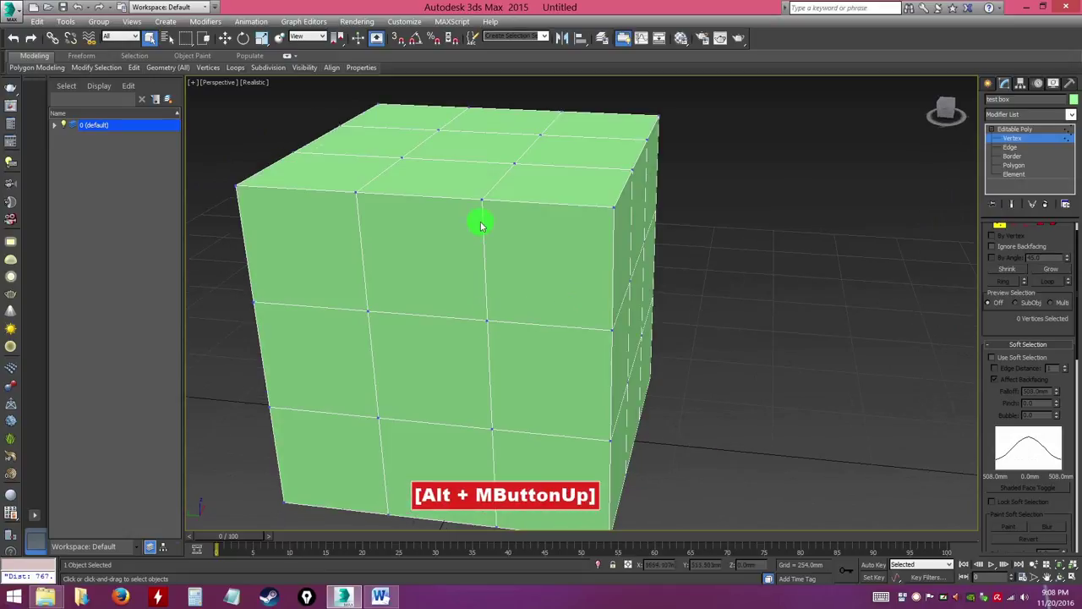
alt+middle_drag(491, 321, 587, 355)
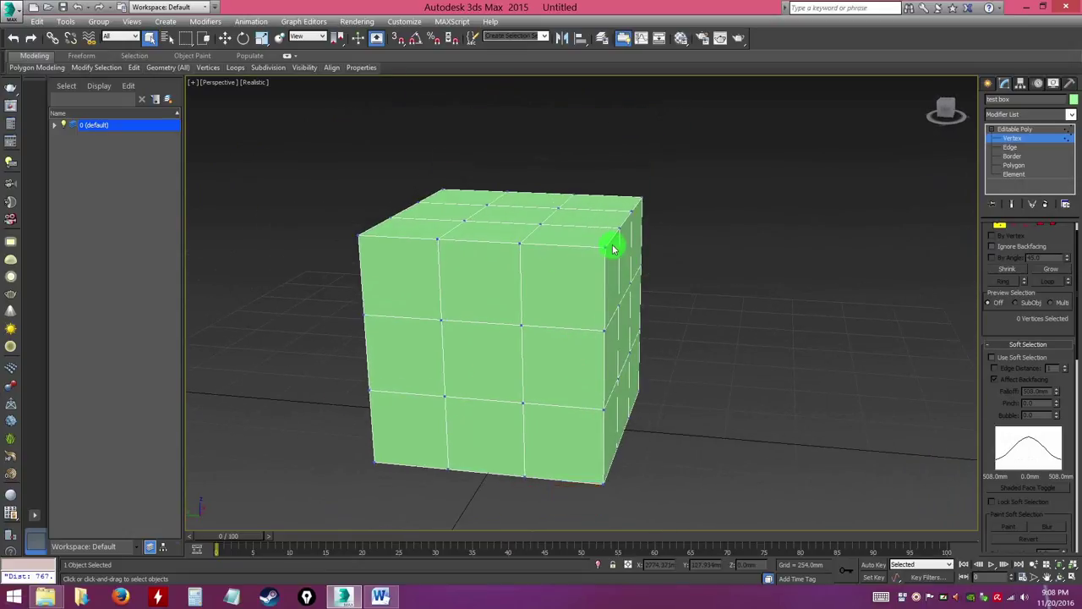
alt+middle_drag(604, 258, 541, 248)
alt+middle_drag(430, 236, 389, 230)
drag(321, 180, 448, 243)
alt+middle_drag(465, 232, 488, 258)
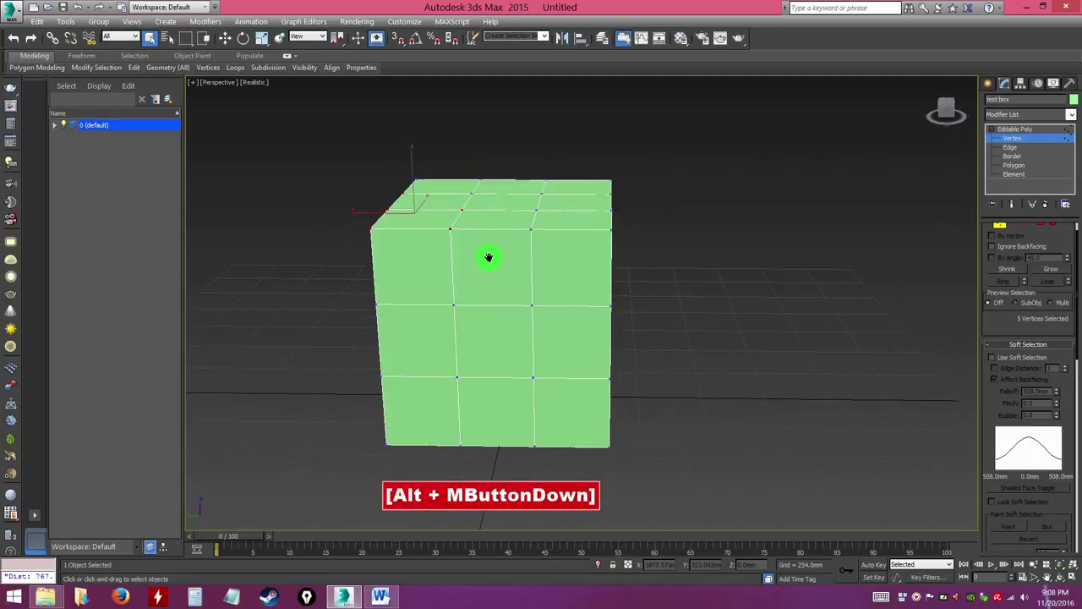
Try moving the selected corner vertices, and undo the move.
click(224, 38)
alt+middle_drag(423, 211, 597, 258)
key(ctrl+z)
alt+middle_drag(514, 265, 534, 275)
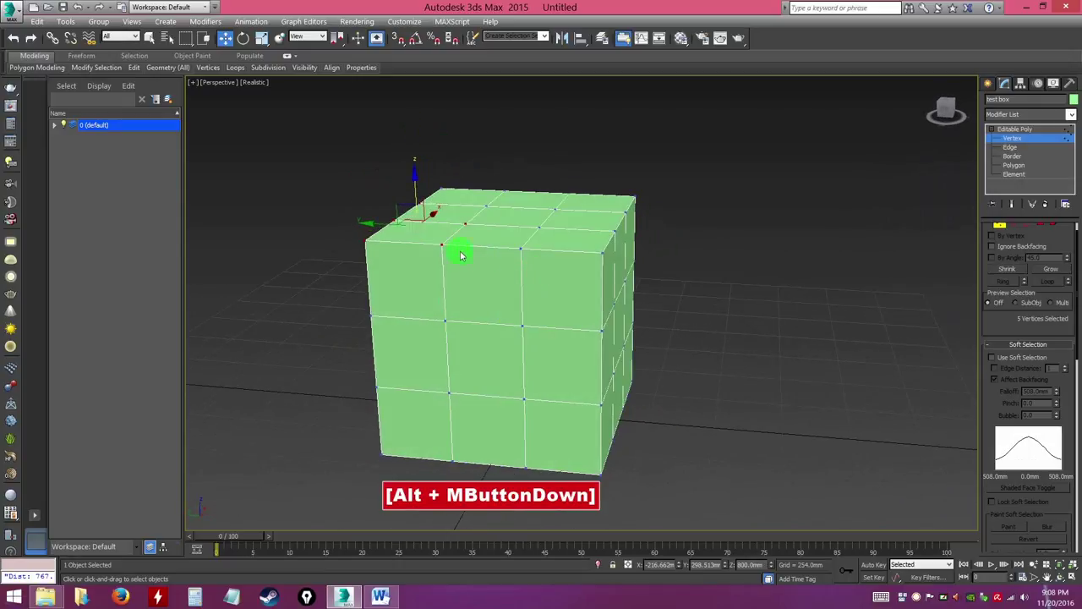
Try rotating the selected corner vertices, and undo the rotation.
alt+middle_drag(461, 255, 439, 249)
click(243, 38)
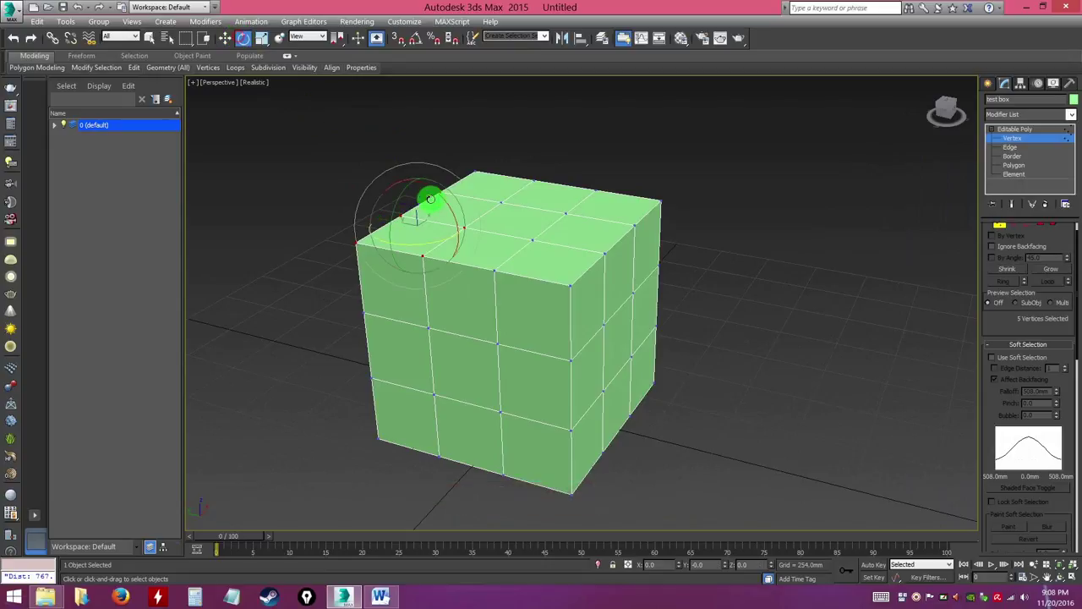
drag(399, 196, 415, 156)
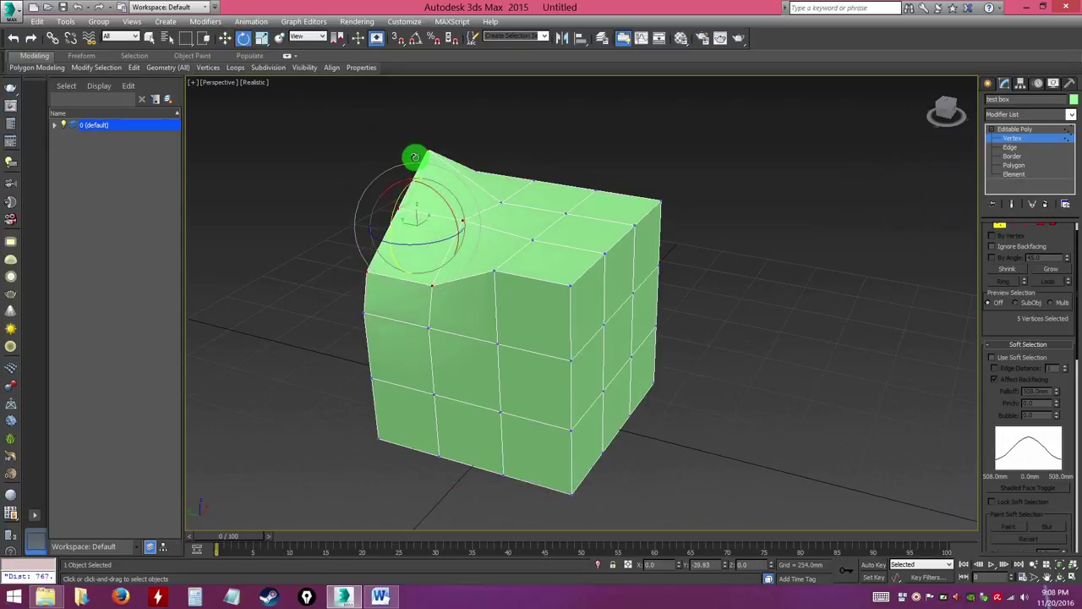
alt+middle_drag(503, 257, 555, 273)
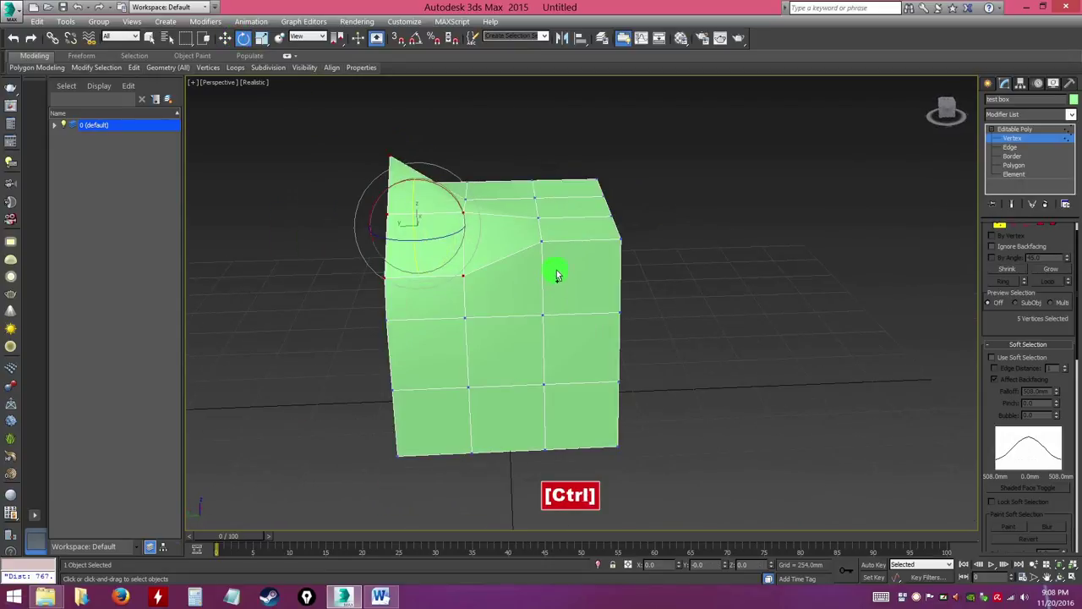
key(ctrl+z)
Try scaling the selected corner vertices, undo it and clear the vertex selection.
alt+middle_drag(390, 201, 440, 221)
click(261, 38)
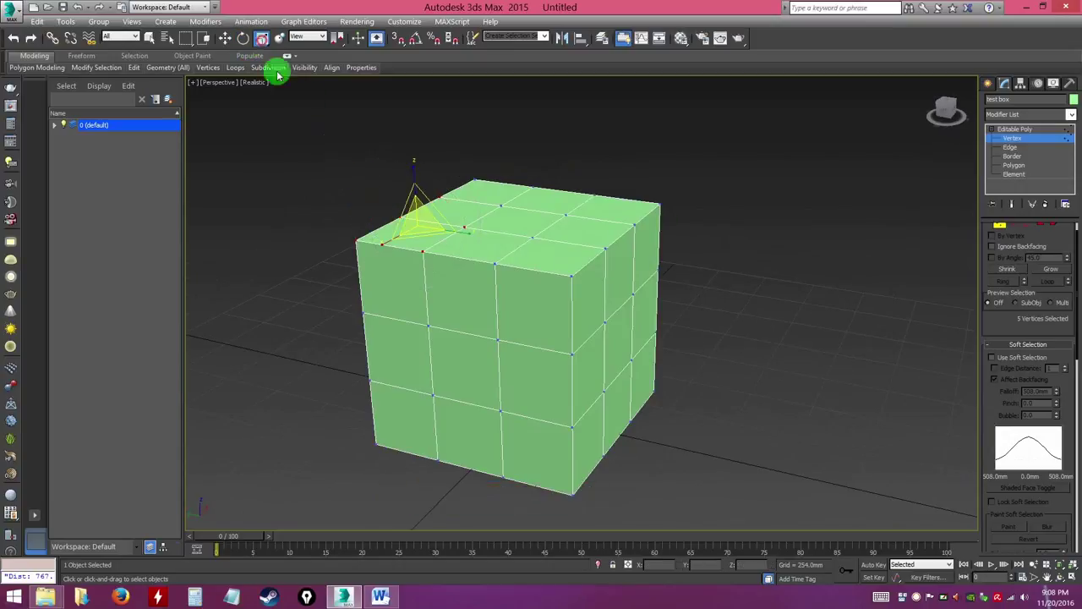
drag(416, 219, 635, 198)
alt+middle_drag(452, 284, 340, 280)
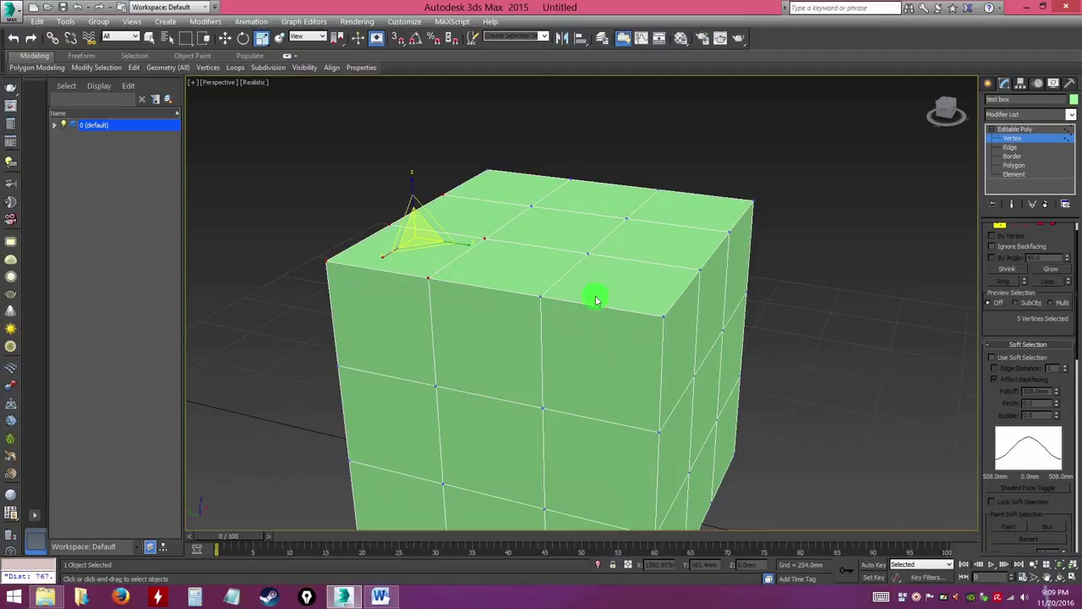
alt+middle_drag(719, 335, 695, 325)
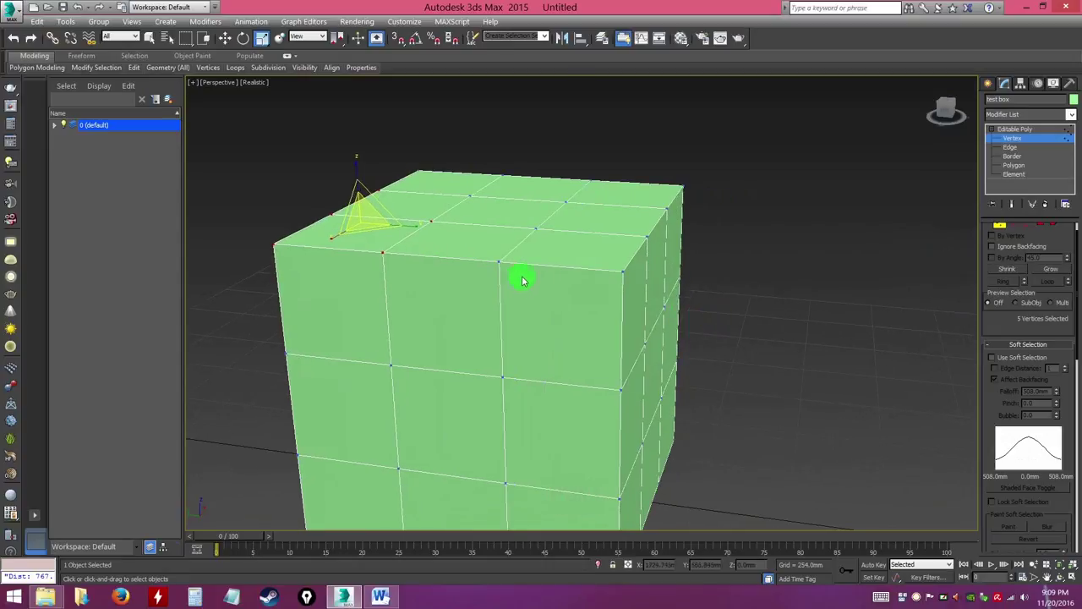
click(727, 282)
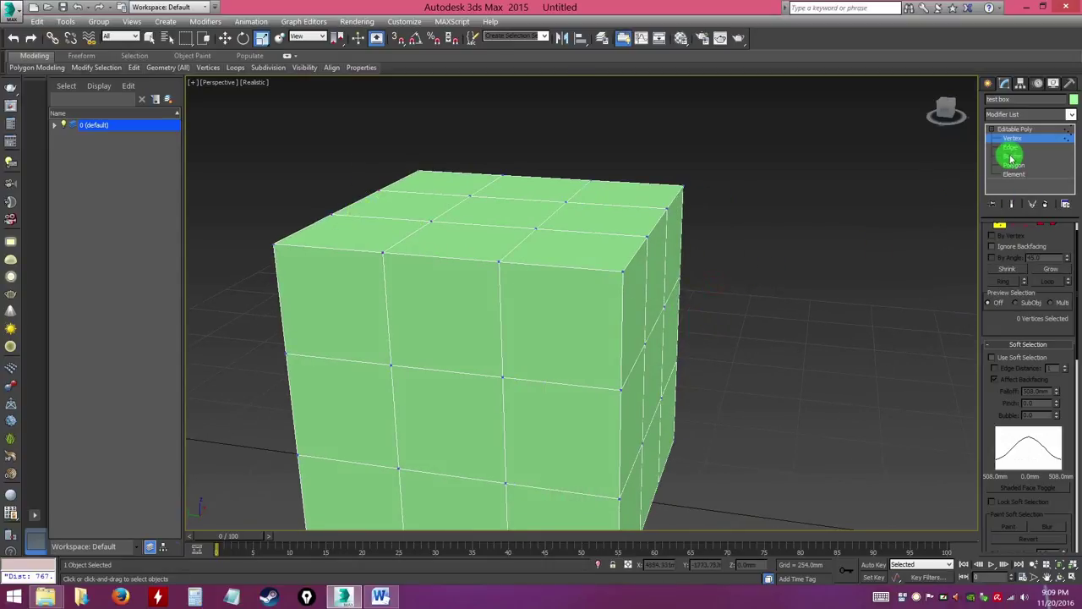
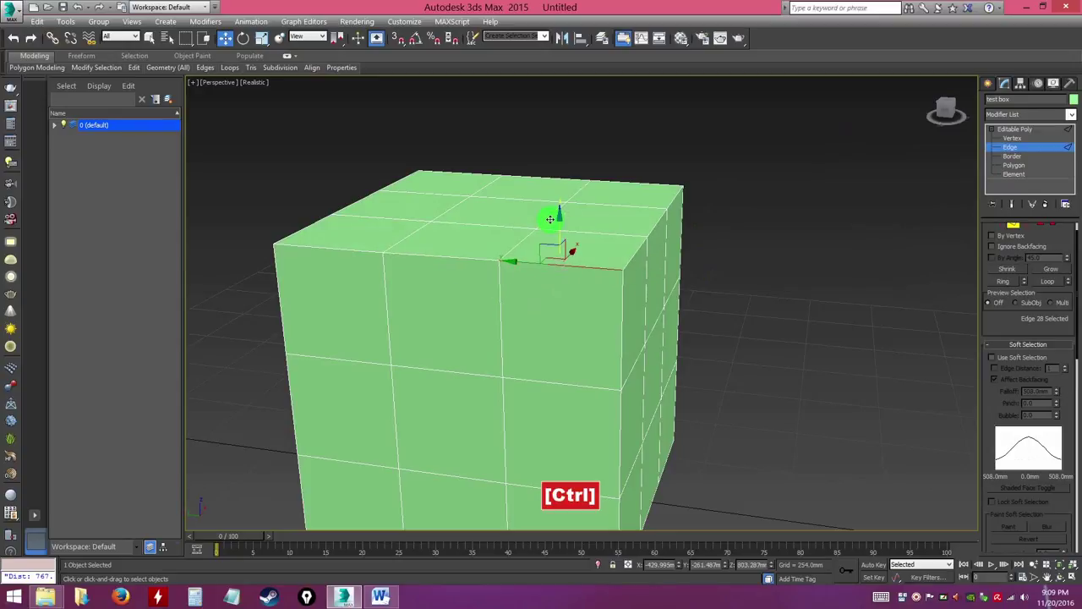
At Edge level, try moving the middle edge of the front face's upper rim, and undo the move.
drag(423, 239, 466, 290)
key(ctrl+z)
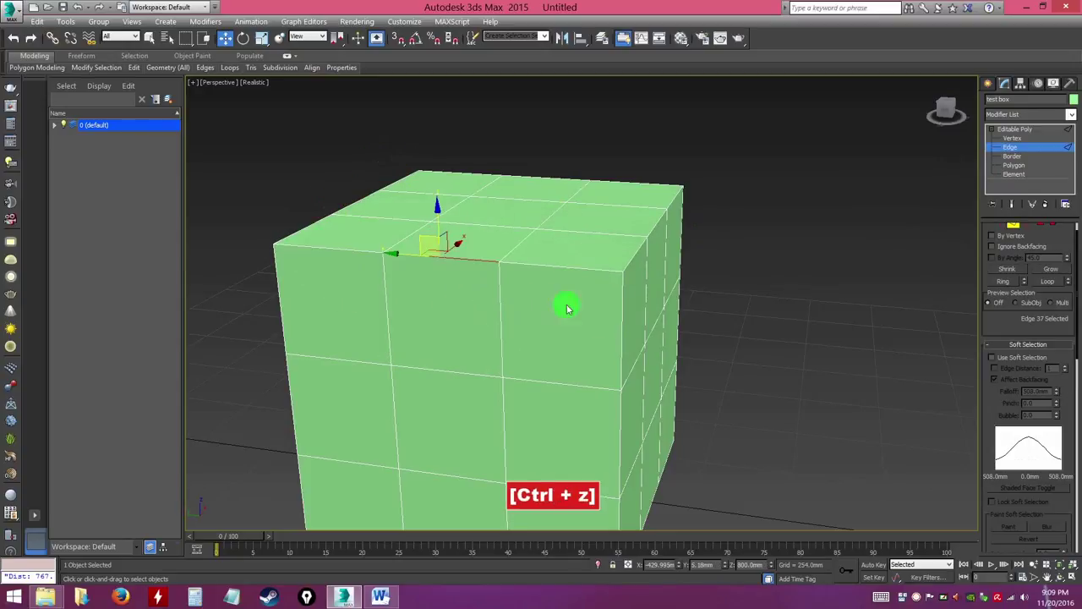
alt+middle_drag(690, 276, 615, 275)
scroll(683, 302, up, 5)
scroll(677, 298, down, 5)
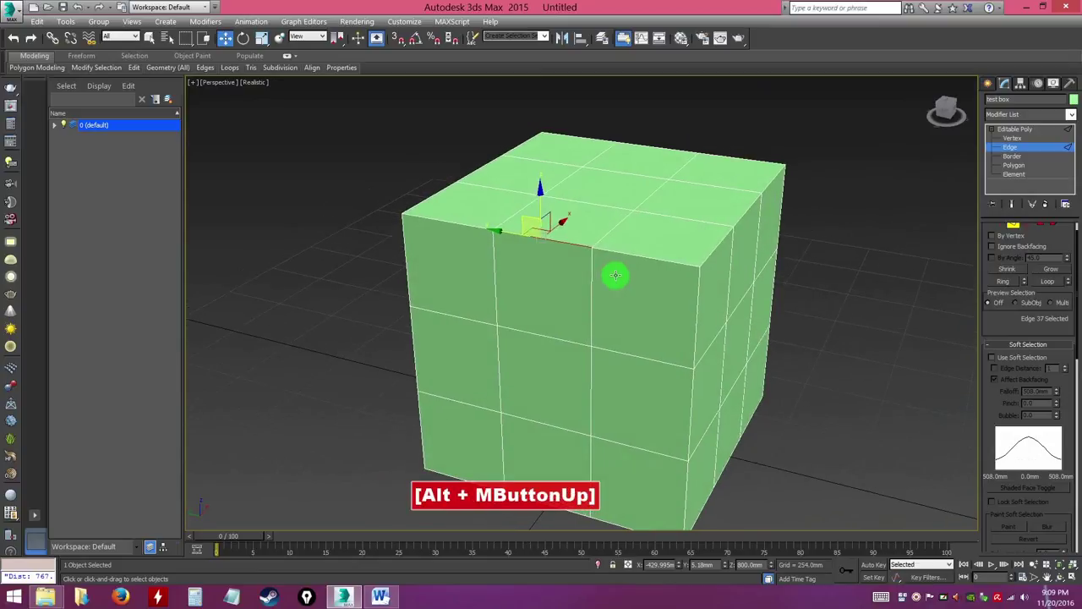
Add the edges around the upper middle front polygon and the adjoining rim edge to the selection, and try moving them together.
key(ctrl)
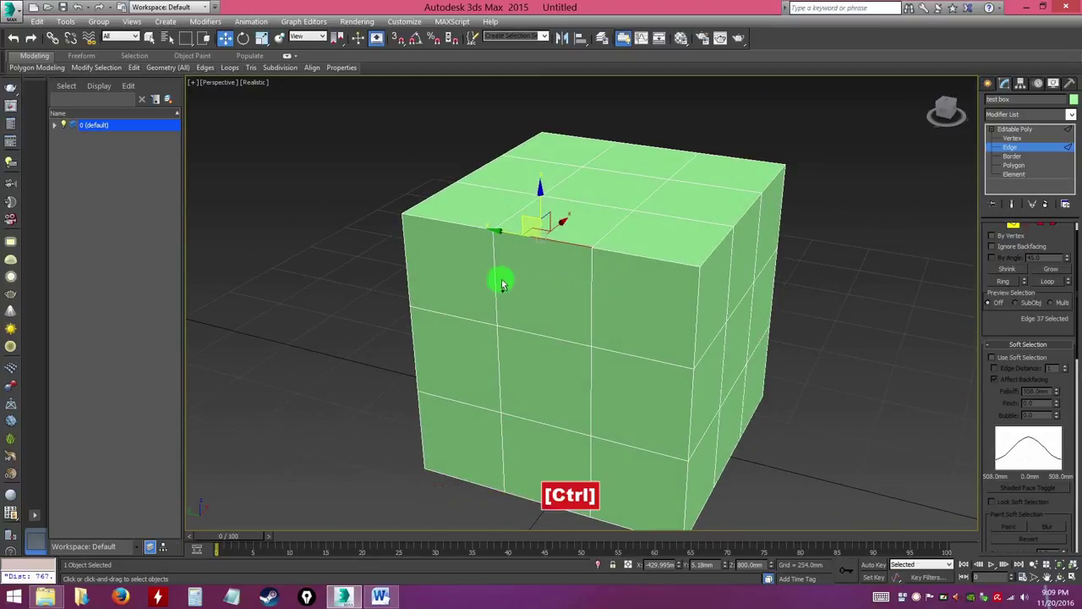
ctrl+click(495, 268)
ctrl+click(532, 332)
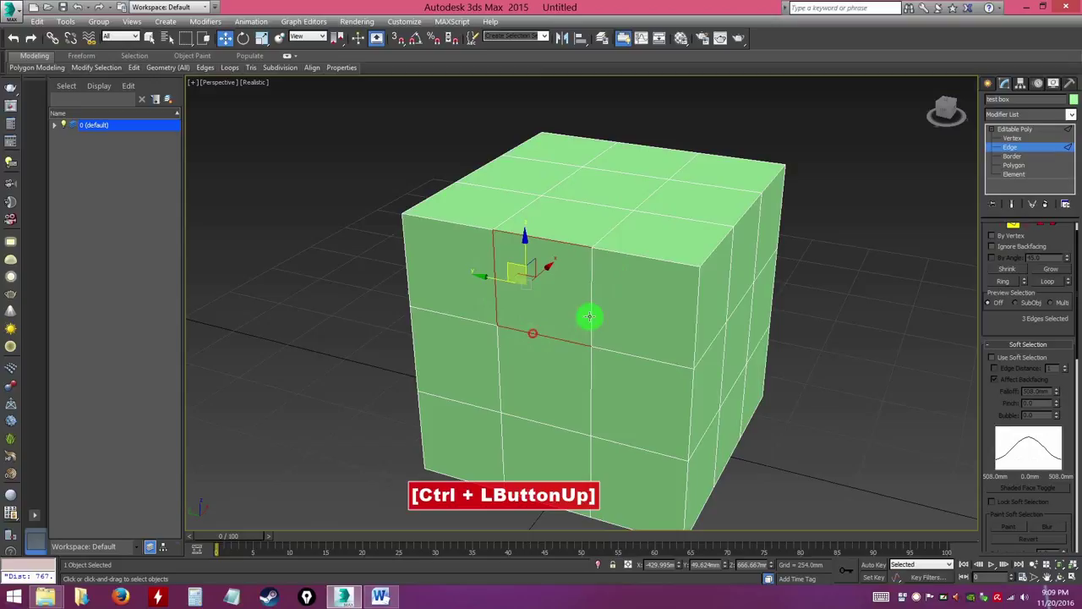
ctrl+click(590, 300)
ctrl+click(632, 257)
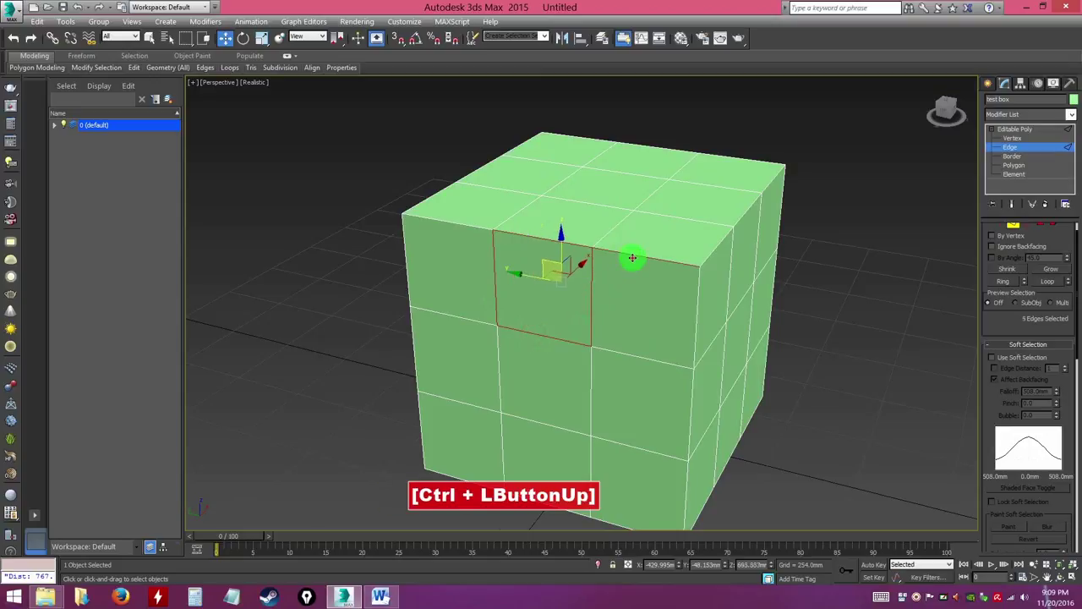
mouse_move(580, 280)
mouse_down()
mouse_move(580, 266)
mouse_move(529, 307)
mouse_move(580, 278)
mouse_up()
key(ctrl+z)
alt+middle_drag(630, 333, 659, 332)
click(748, 333)
alt+middle_drag(749, 333, 676, 313)
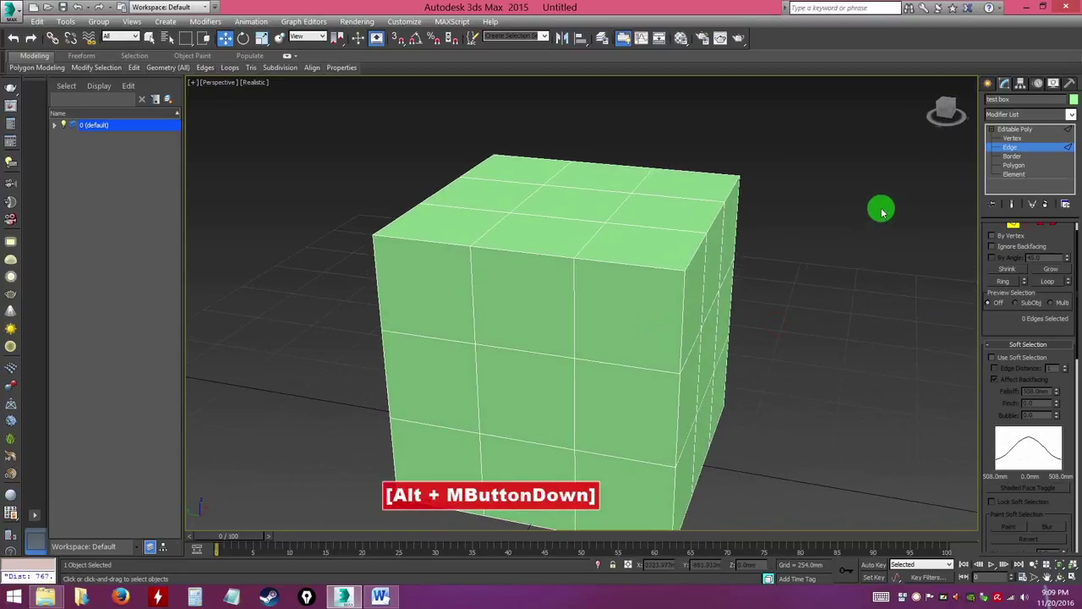
At Polygon level, try raising the front middle polygon of the box's upper face, and undo the move.
click(1013, 164)
click(636, 249)
click(618, 298)
click(545, 304)
click(541, 241)
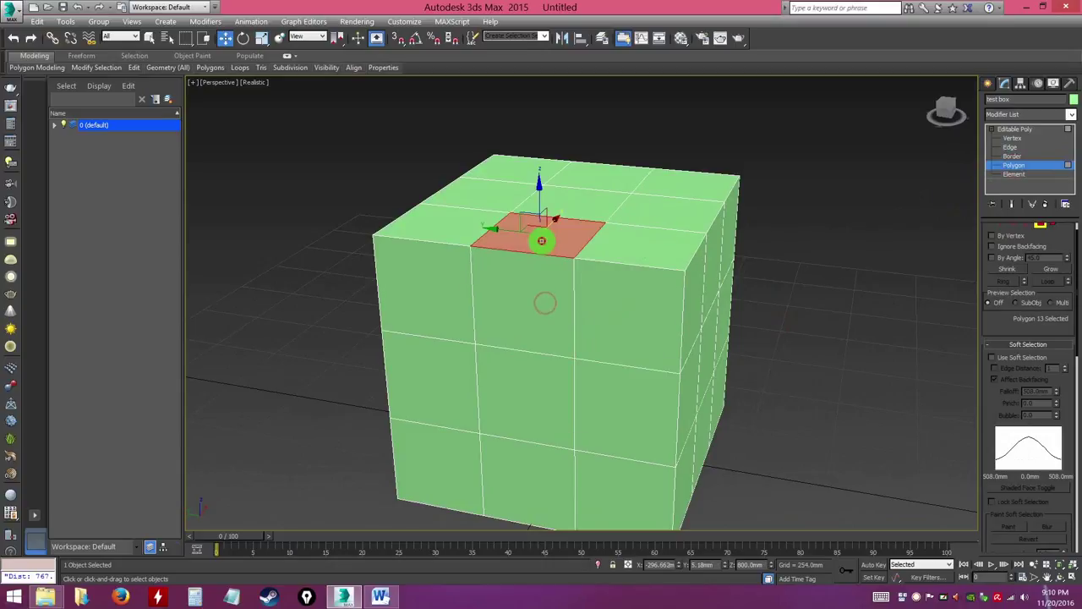
drag(537, 185, 548, 158)
key(ctrl+z)
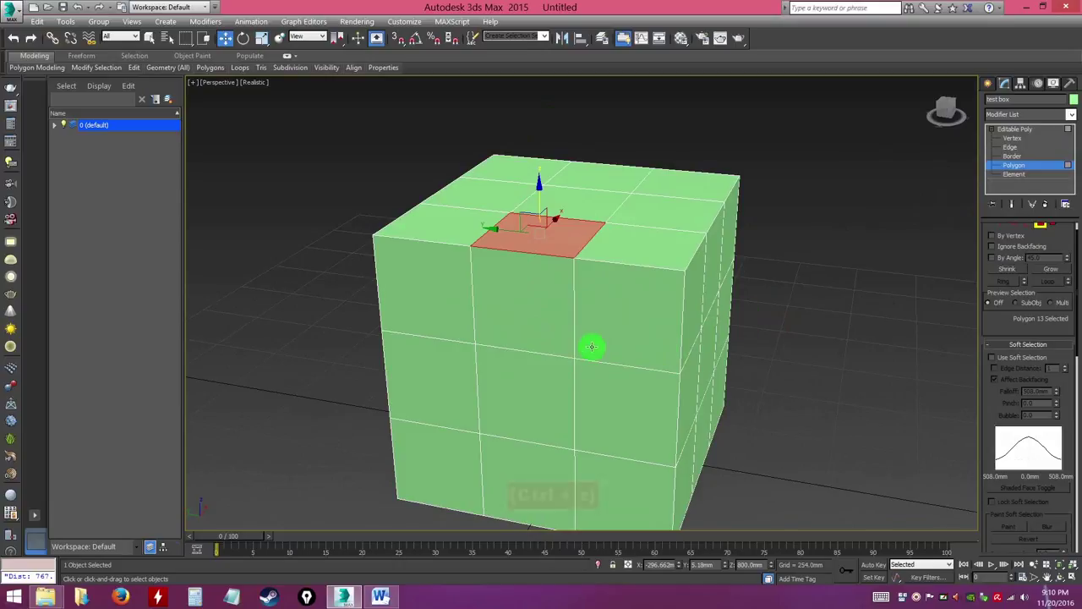
Try moving the center polygon of the box's front face, and undo the move.
alt+middle_drag(590, 394, 555, 403)
click(499, 386)
alt+middle_drag(536, 363, 491, 389)
drag(492, 389, 580, 405)
key(ctrl+z)
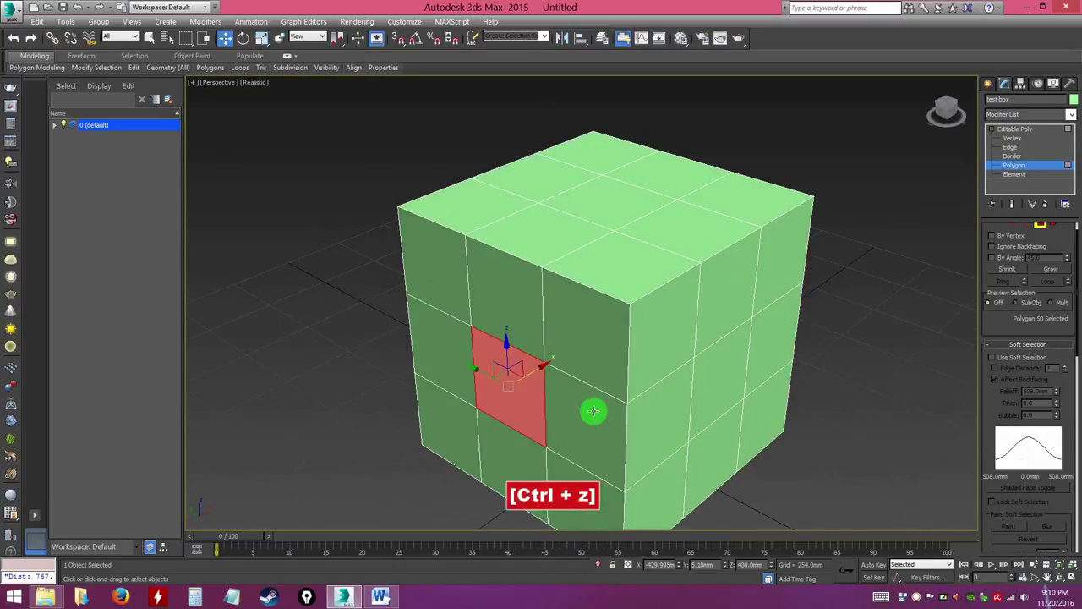
Add the upper middle and adjoining corner polygons of the front face to the selection, try moving all three, and undo it.
alt+middle_drag(591, 411, 641, 382)
ctrl+click(526, 299)
ctrl+click(571, 317)
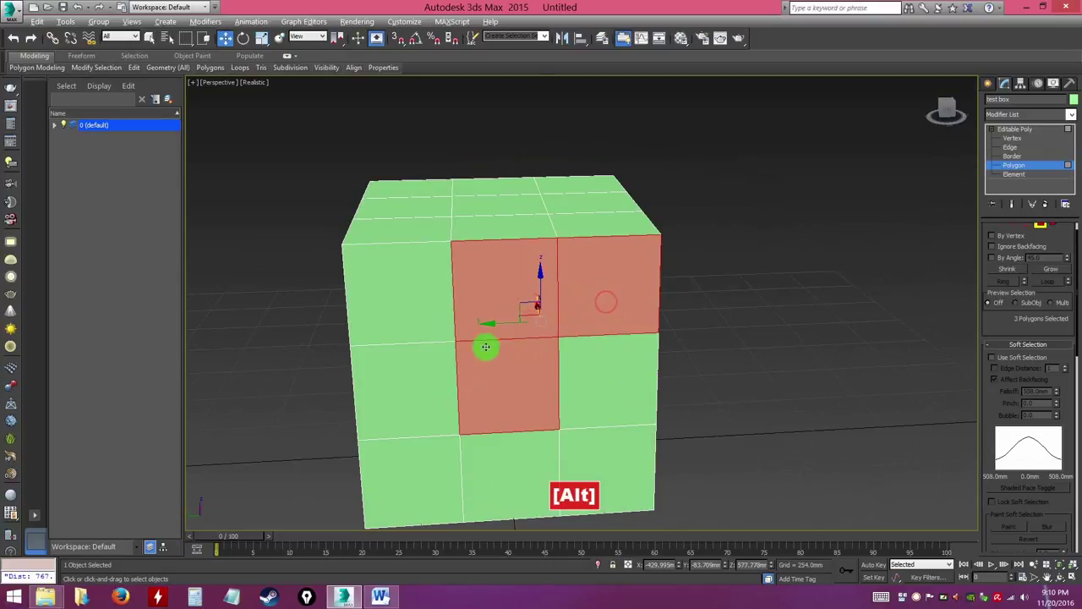
alt+middle_drag(486, 347, 523, 325)
drag(507, 309, 651, 364)
alt+middle_drag(651, 364, 707, 309)
key(ctrl+z)
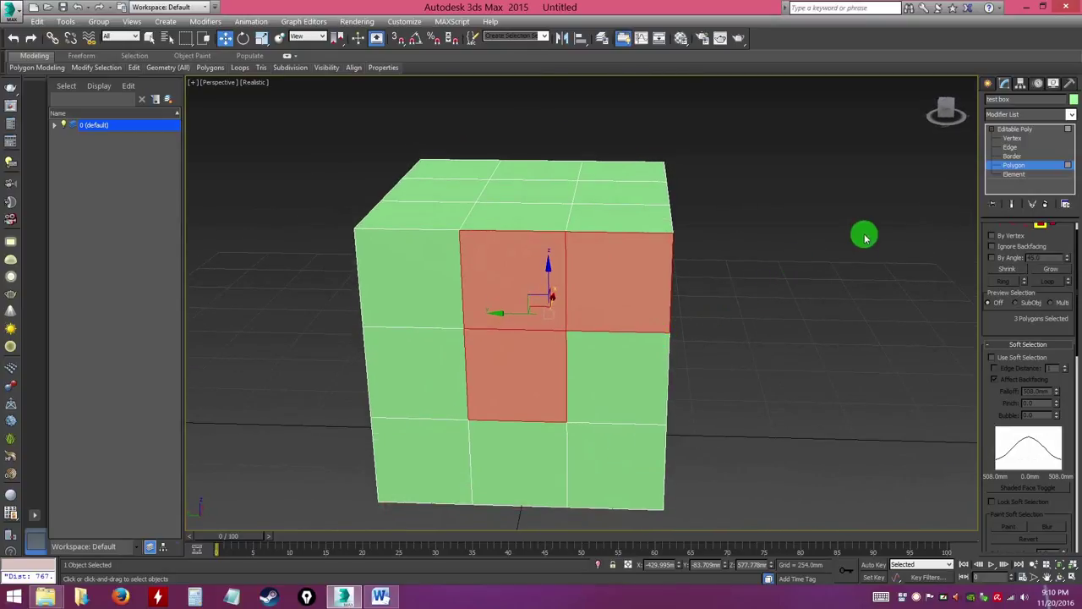
Switch back and forth between the Border and Element sub-object levels of the Editable Poly.
click(1008, 156)
click(1016, 175)
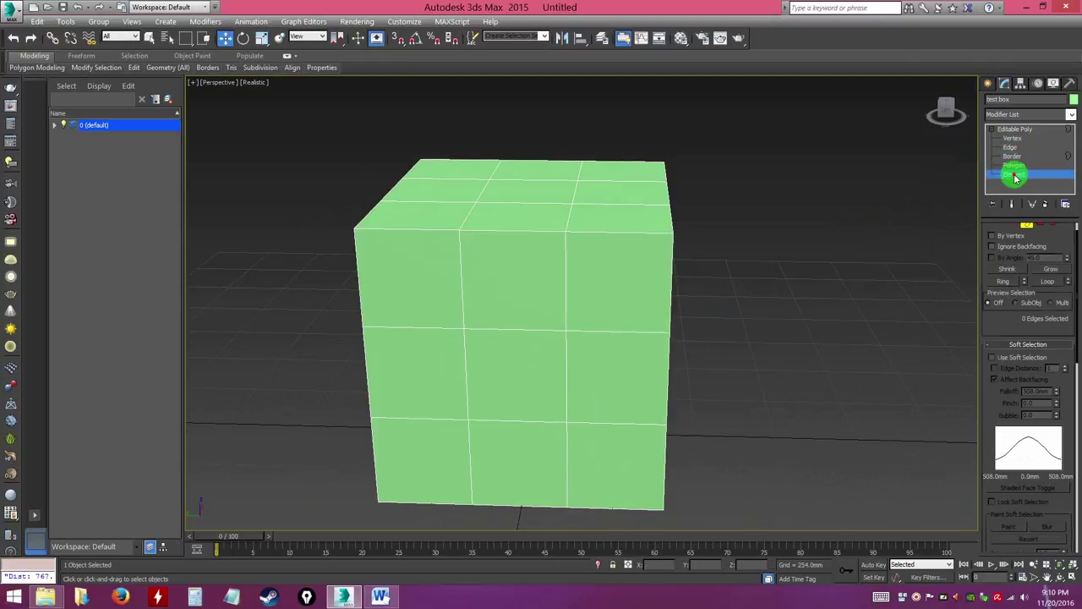
click(1014, 156)
click(1014, 169)
click(1014, 158)
click(1017, 175)
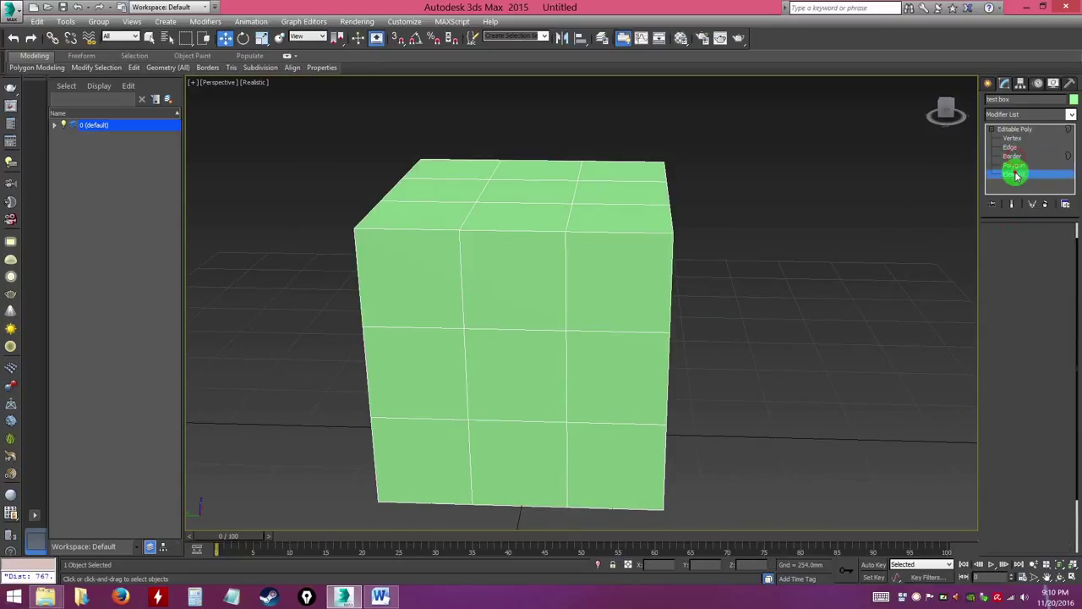
click(1014, 158)
click(1015, 169)
click(1014, 158)
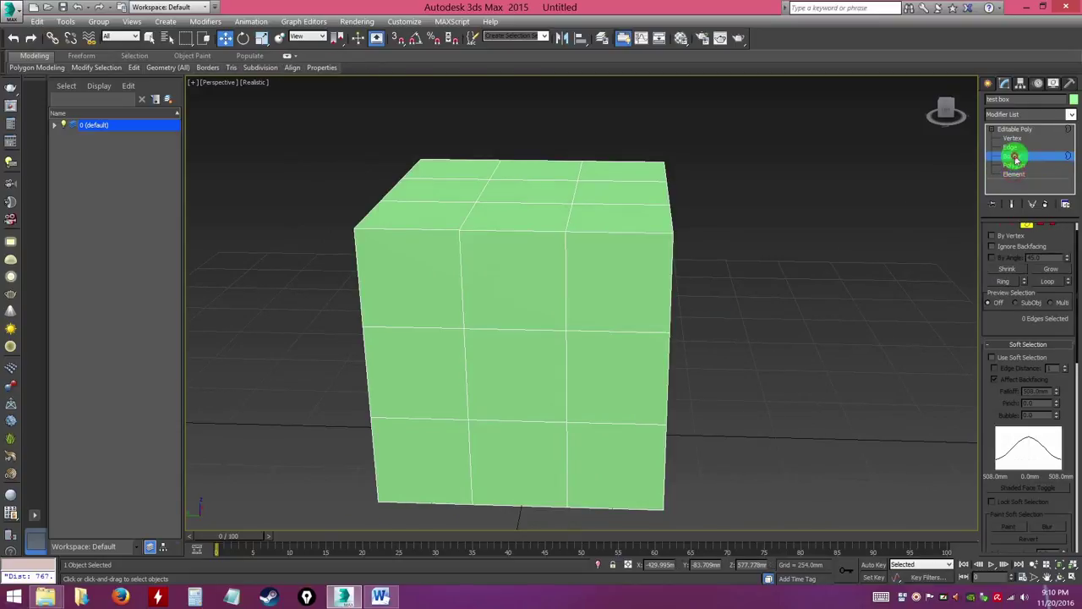
click(1014, 174)
click(1014, 158)
click(1014, 175)
click(1014, 157)
click(1014, 174)
click(1015, 157)
Go through the Vertex, Edge and Polygon sub-object levels, and return to the Editable Poly object level.
click(1014, 137)
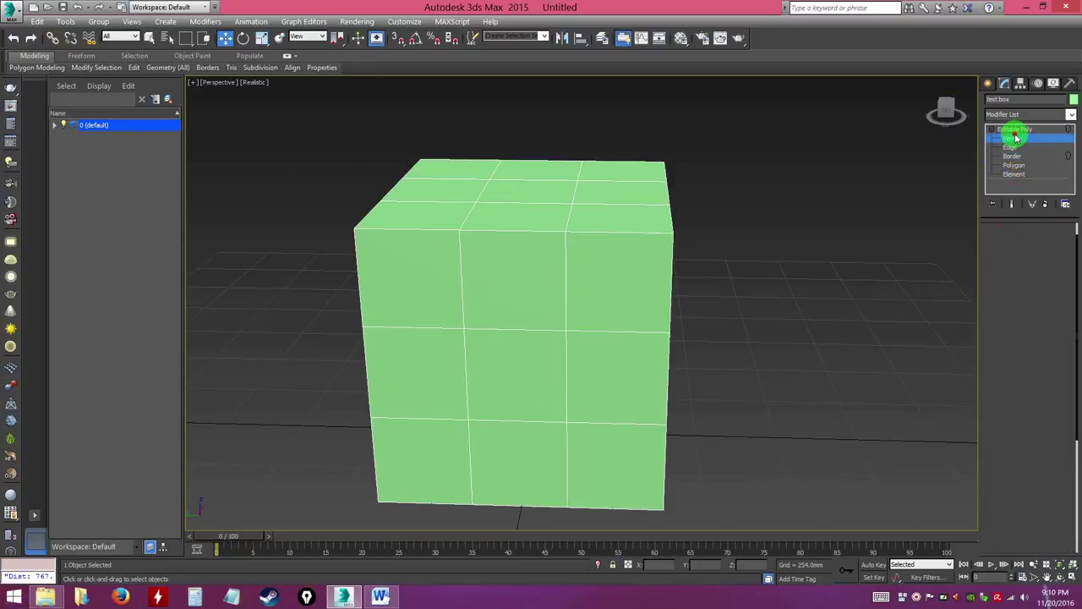
click(1015, 148)
click(1016, 166)
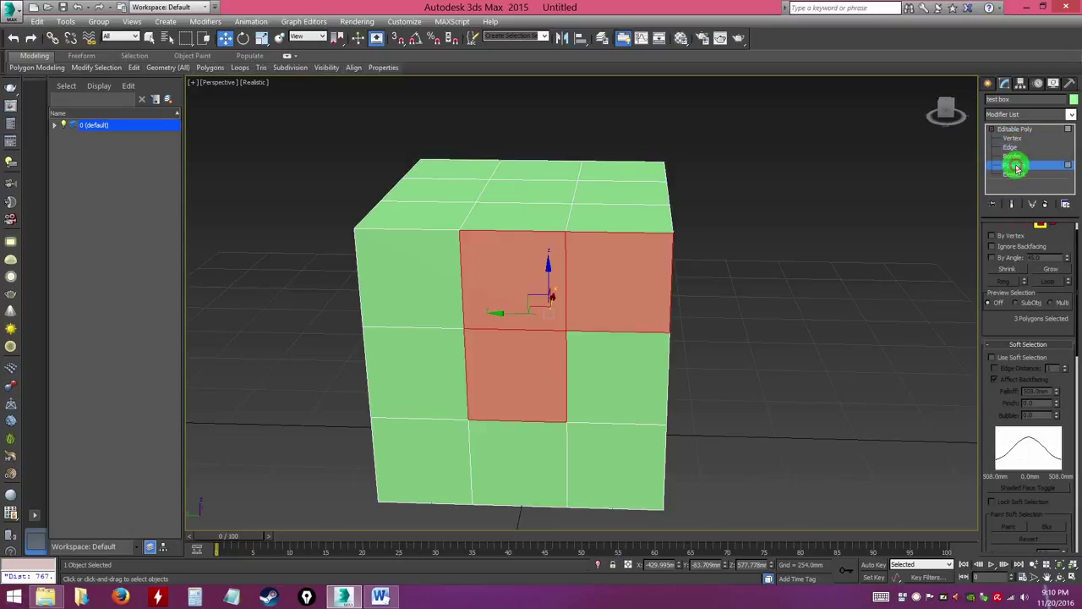
alt+middle_drag(724, 235, 696, 242)
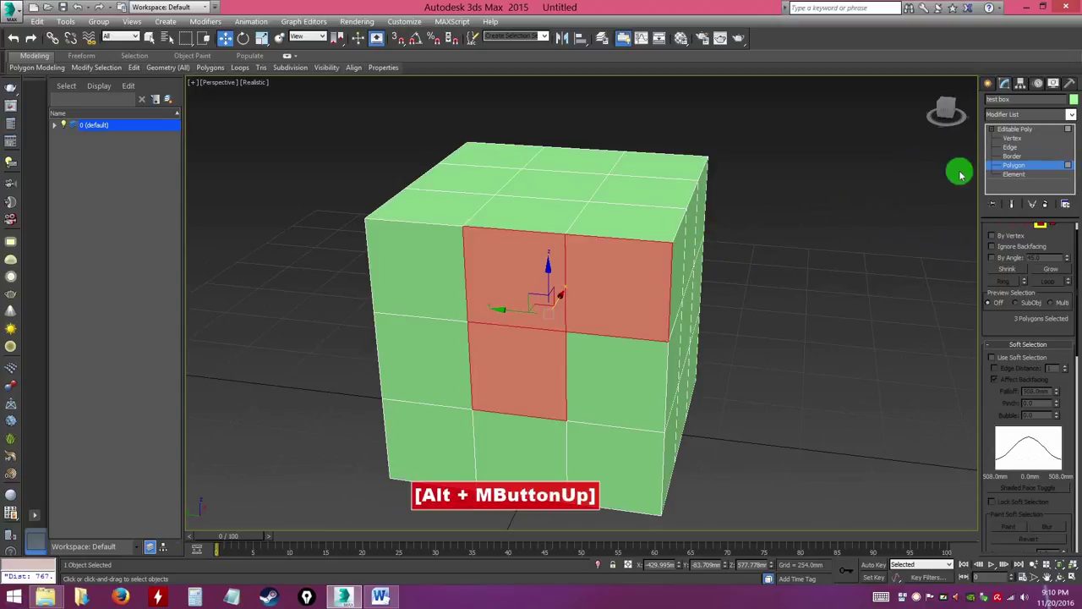
click(1012, 138)
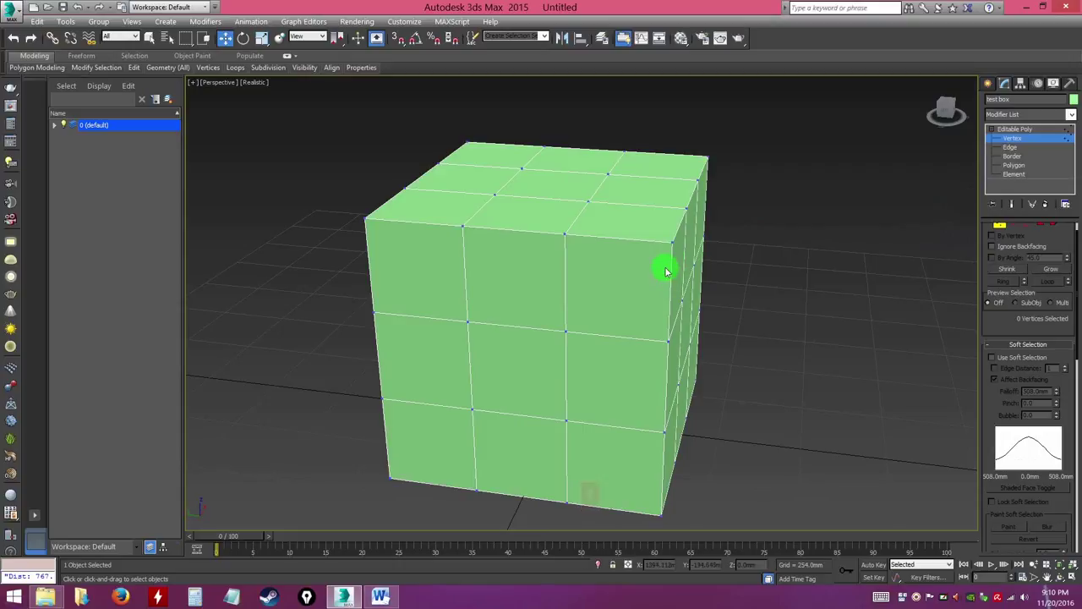
click(1010, 129)
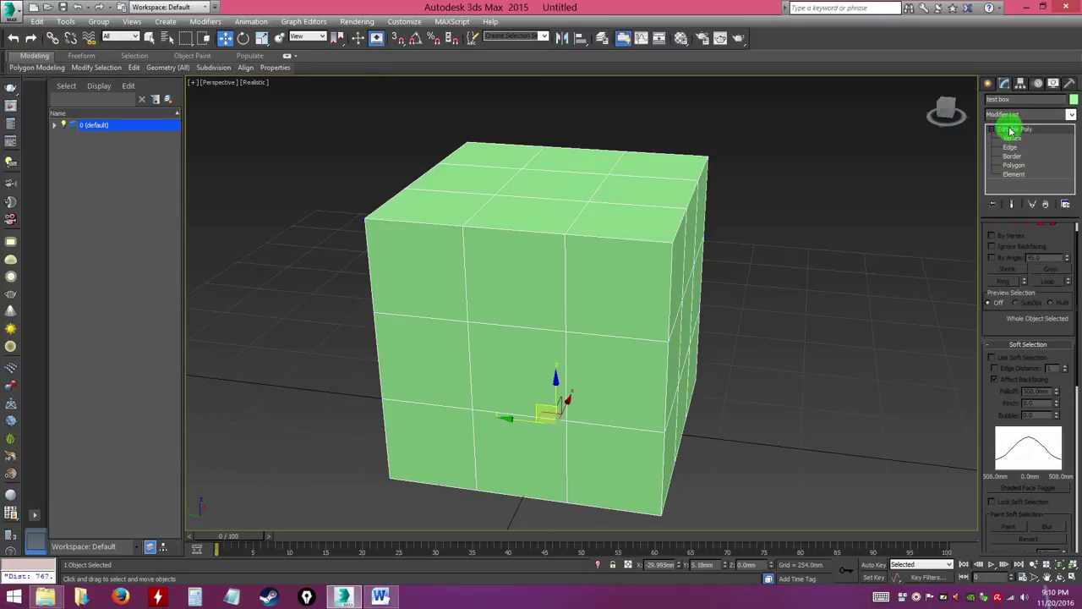
Go through the Vertex, Edge, Border, Polygon and Element sub-object levels, selecting the front corner polygon of the top face at Polygon level.
key(1)
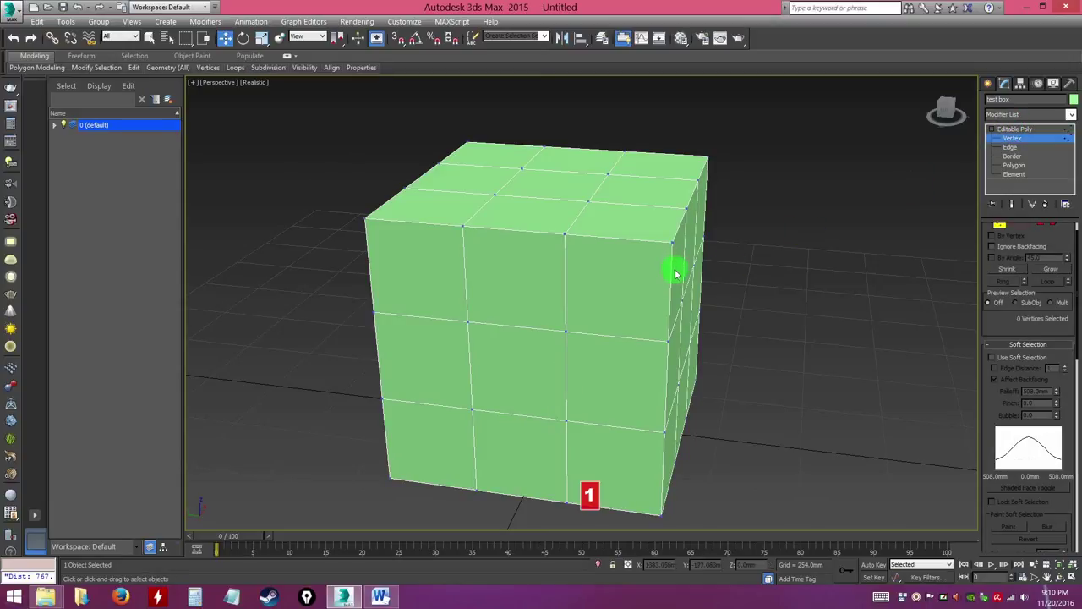
key(2)
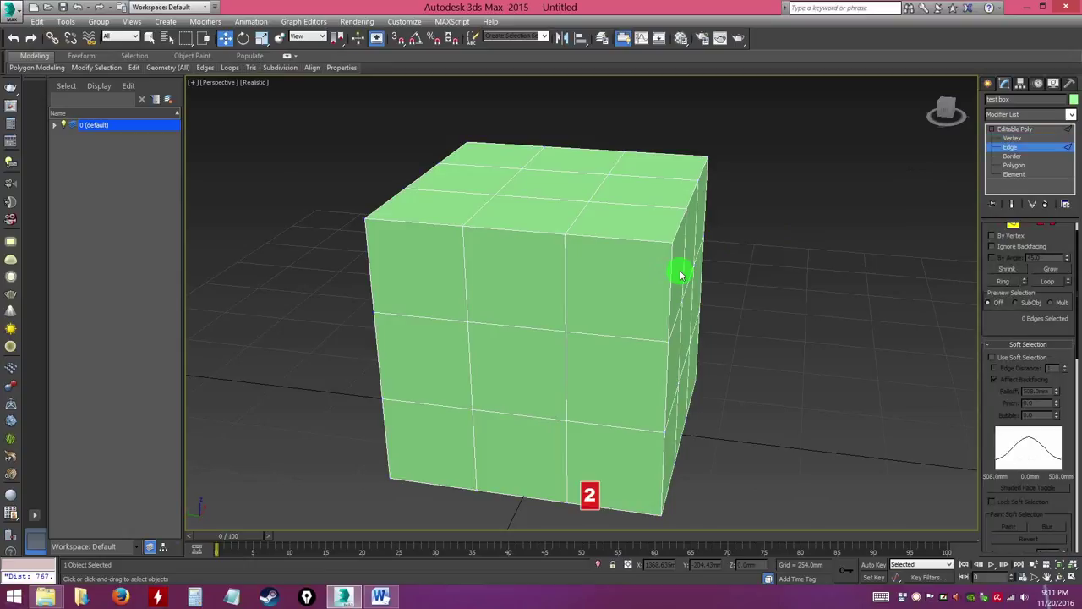
key(3)
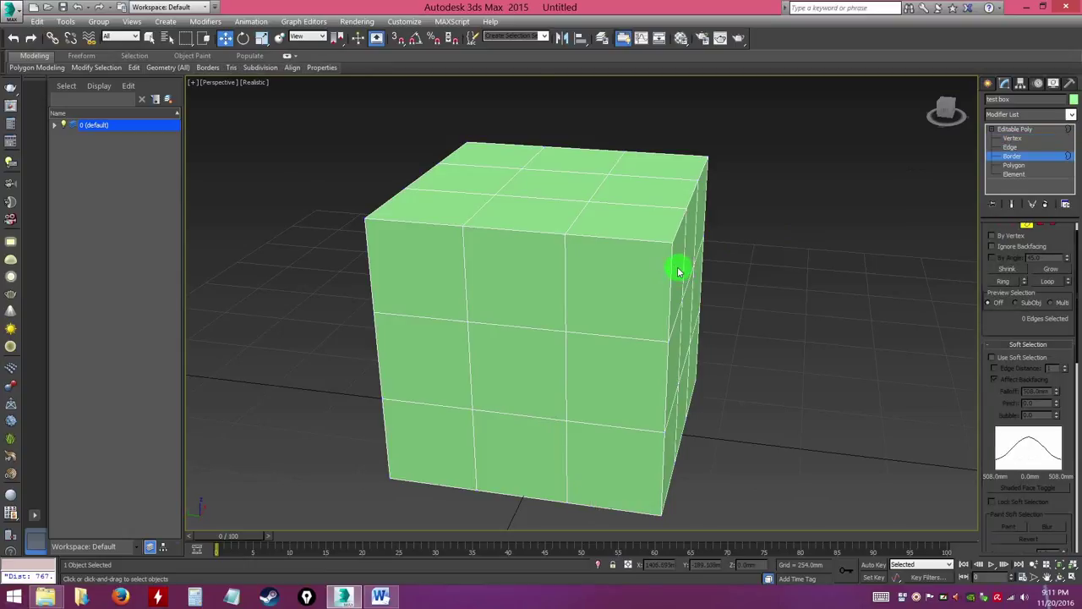
key(4)
click(632, 227)
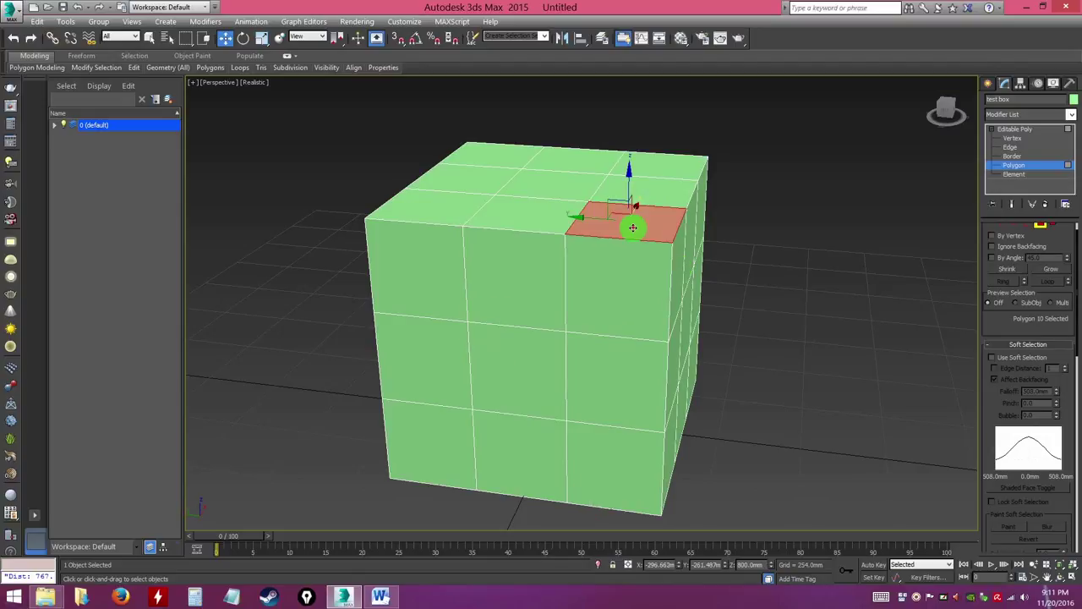
key(5)
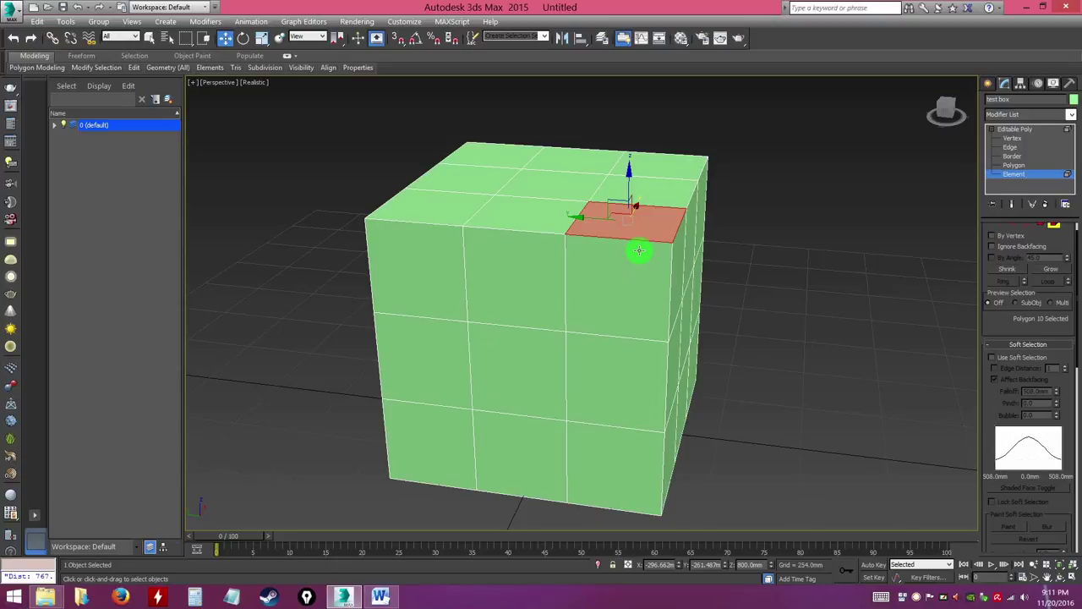
Cycle through the Edge, Vertex and Border sub-object levels, and finish at Vertex level.
key(2)
key(1)
key(2)
key(3)
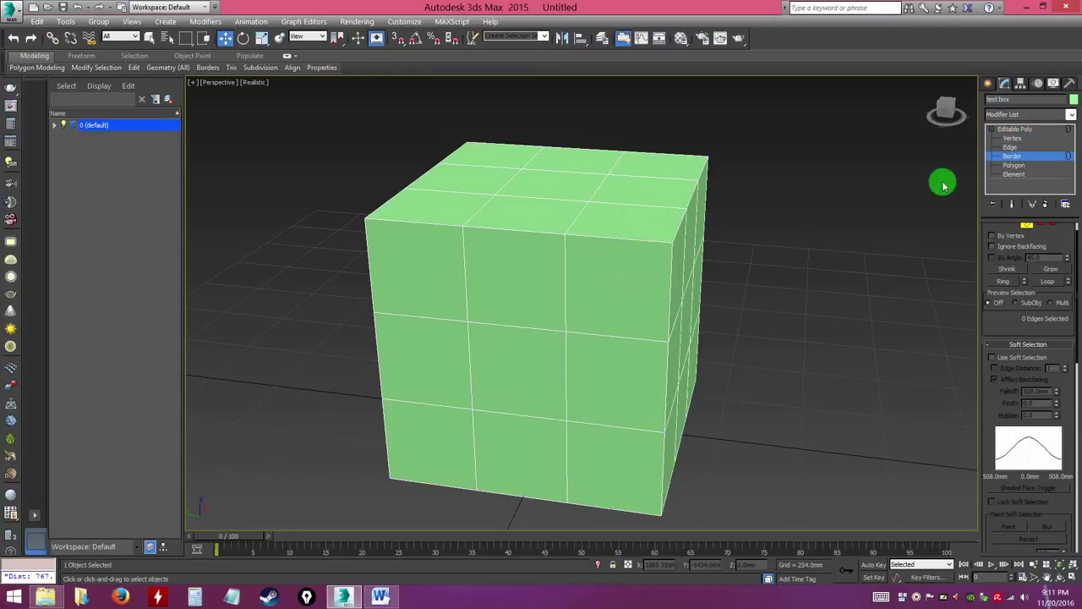
click(1011, 138)
click(714, 266)
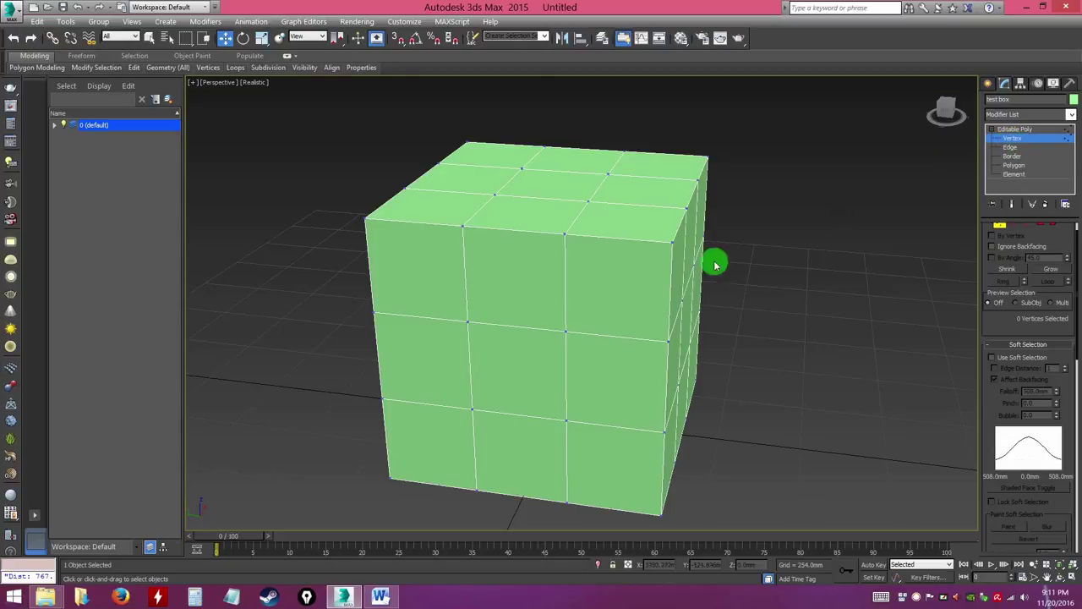
Examine the box's vertices from several sides and look through the editing options offered at Vertex level.
alt+middle_drag(602, 261, 604, 313)
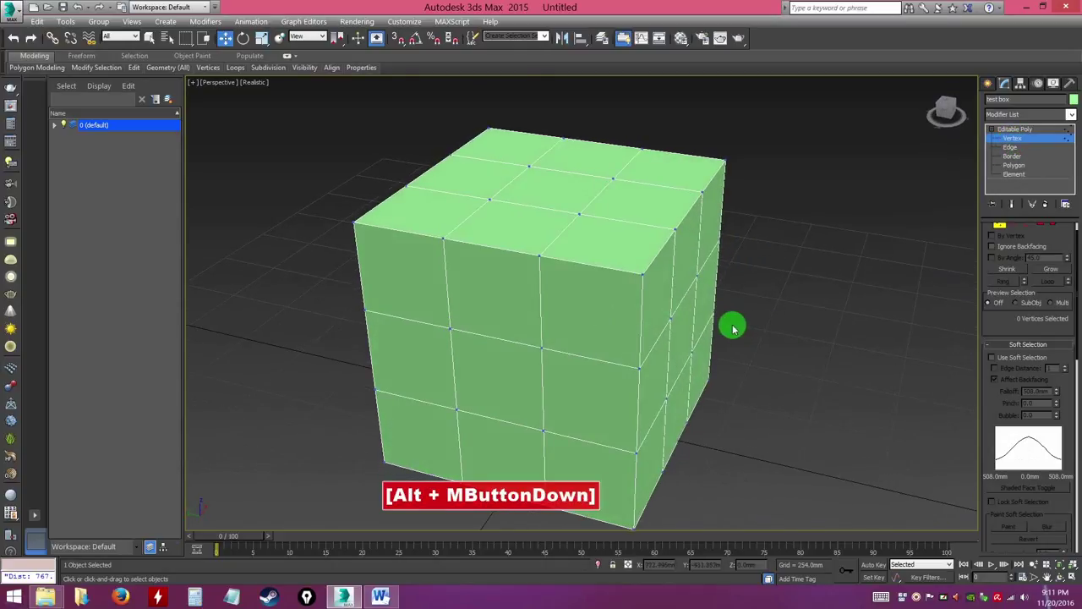
alt+middle_drag(729, 321, 616, 316)
alt+scroll(634, 325, down, 3)
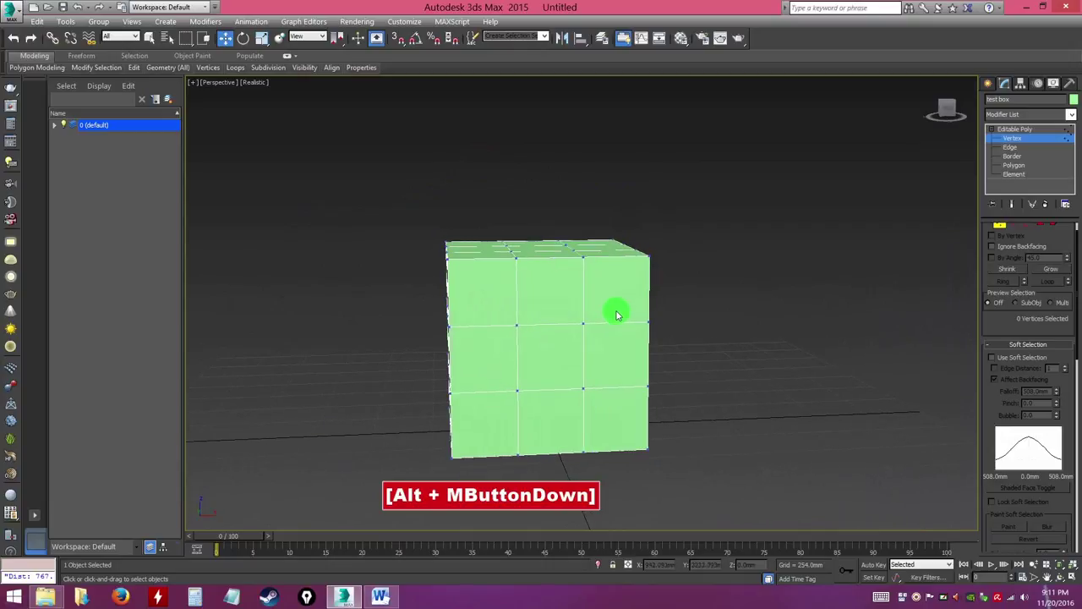
alt+middle_drag(488, 296, 605, 293)
alt+middle_drag(789, 259, 770, 271)
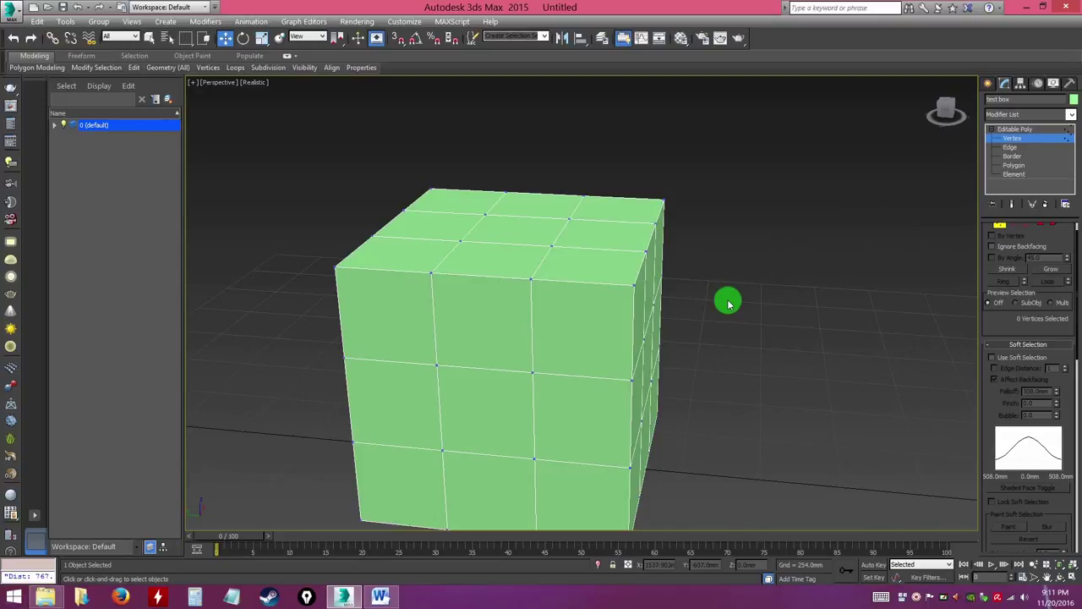
alt+middle_drag(683, 330, 696, 333)
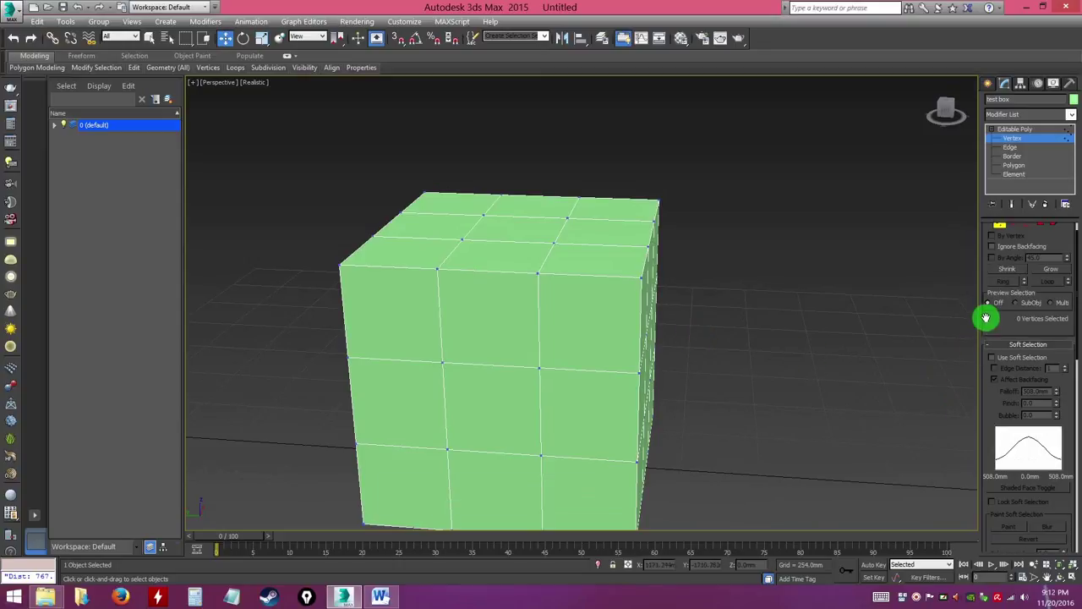
drag(987, 408, 992, 77)
mouse_move(983, 370)
mouse_down()
mouse_move(983, 130)
mouse_move(989, 558)
mouse_up()
drag(993, 363, 985, 366)
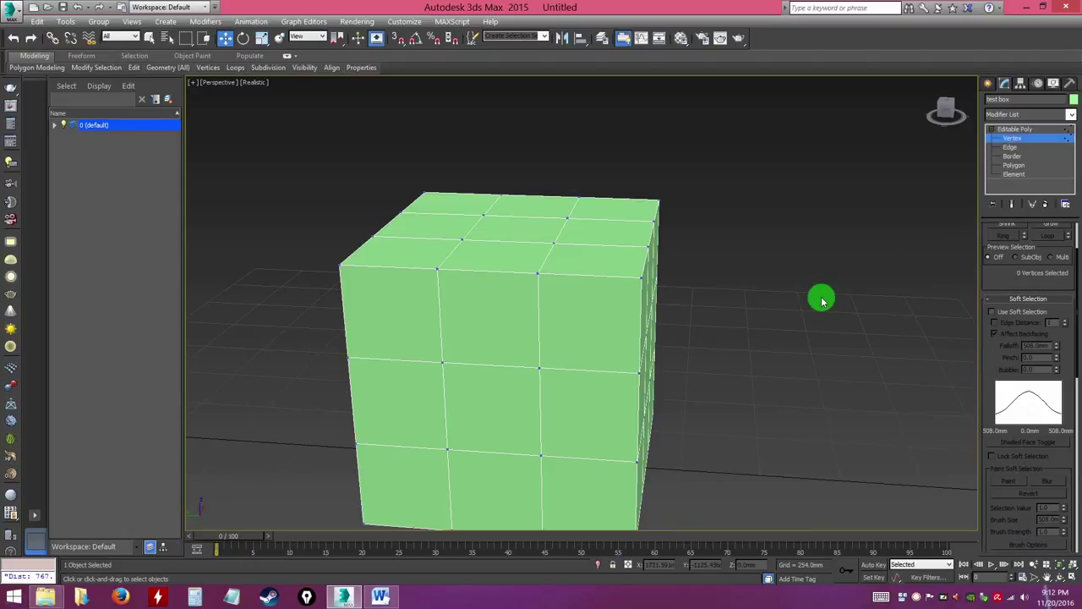
alt+middle_drag(739, 360, 685, 352)
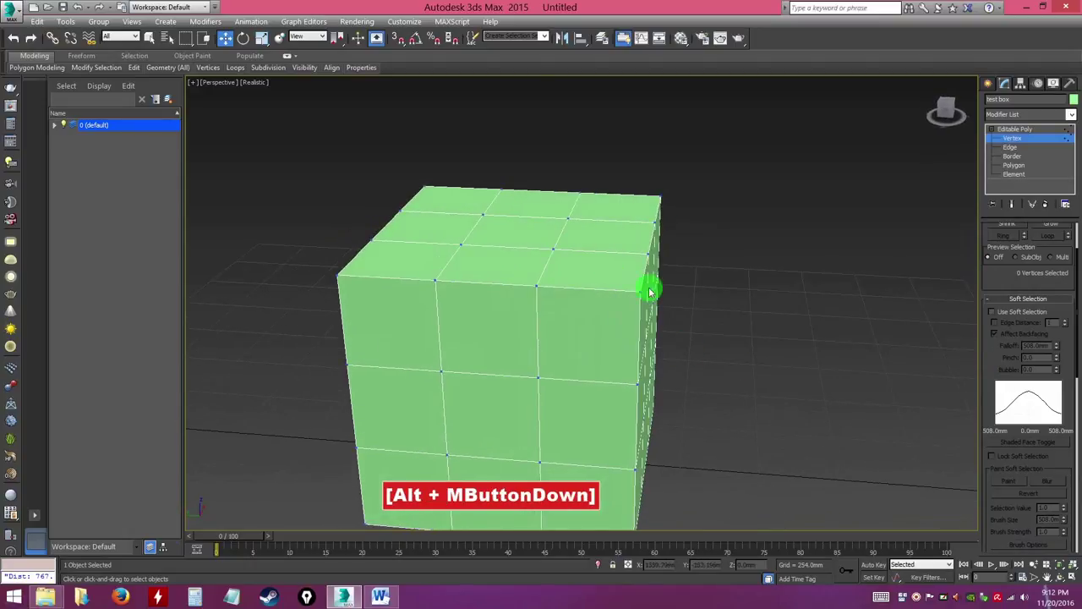
alt+middle_drag(649, 291, 650, 294)
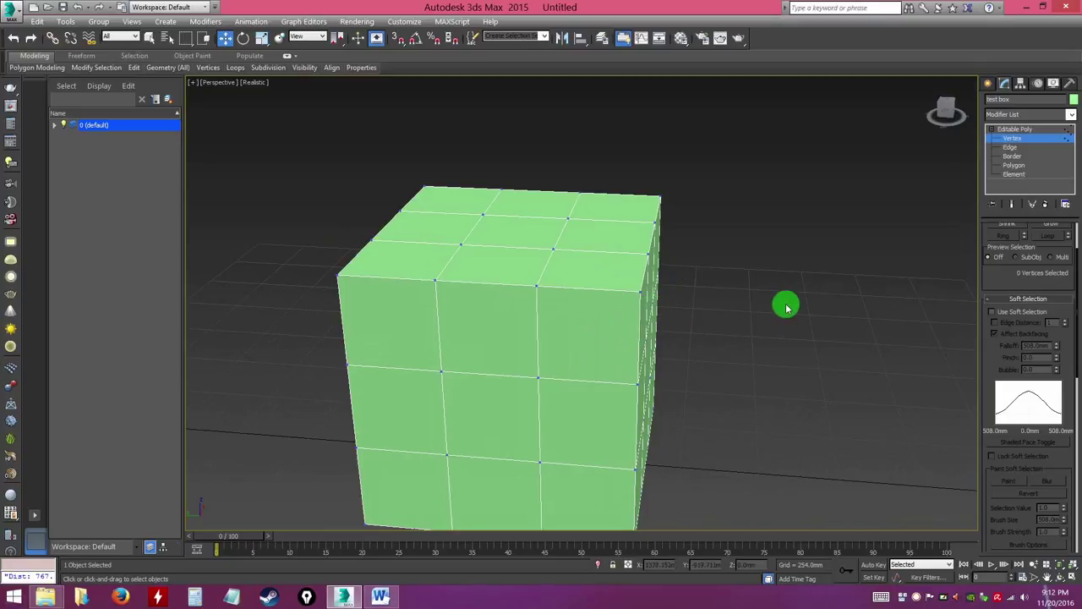
Compare the options offered at the Vertex, Edge, Border and Polygon sub-object levels, finishing at Polygon level.
click(1011, 167)
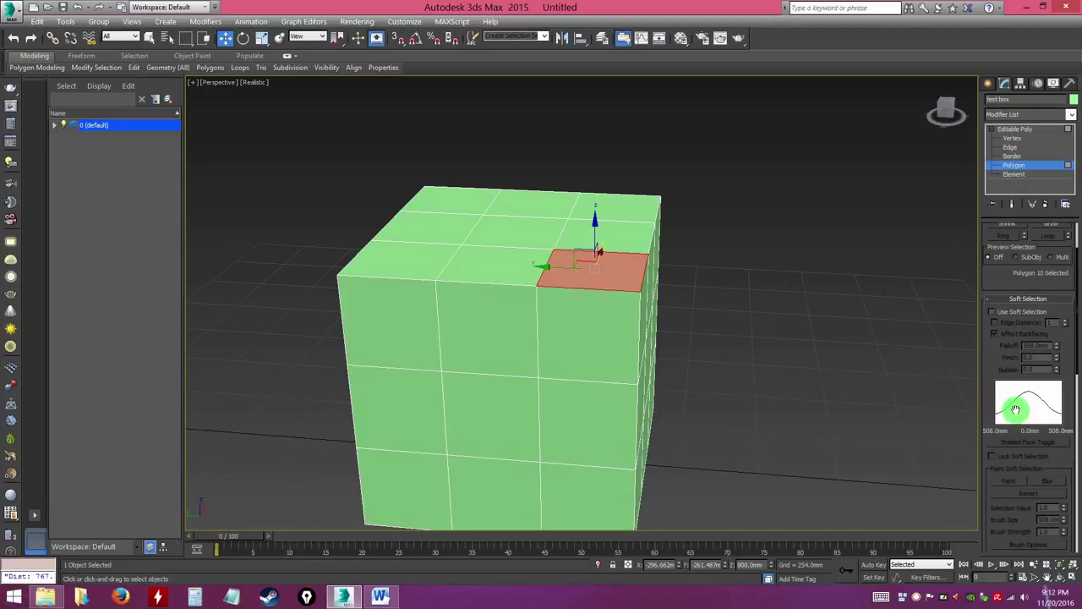
click(1011, 147)
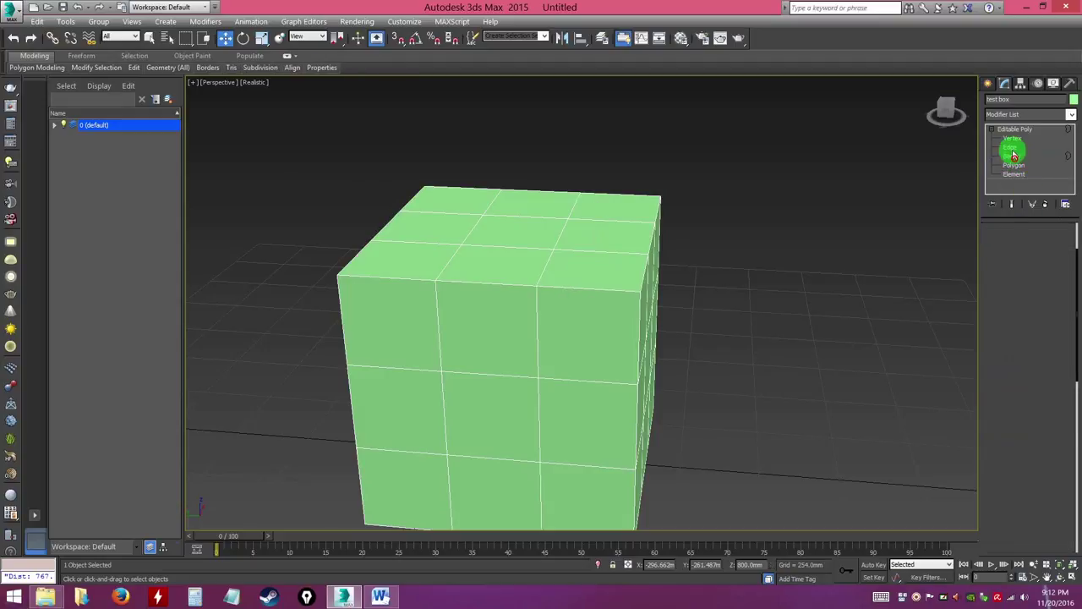
click(1014, 165)
click(1015, 156)
click(1013, 138)
click(1011, 148)
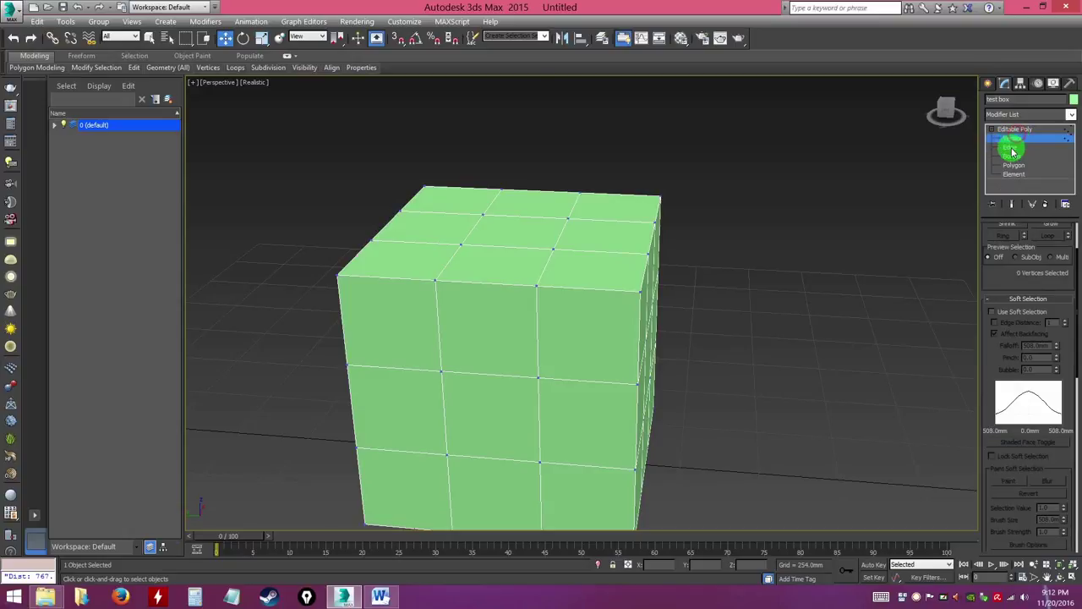
click(1014, 164)
alt+middle_drag(741, 310, 787, 295)
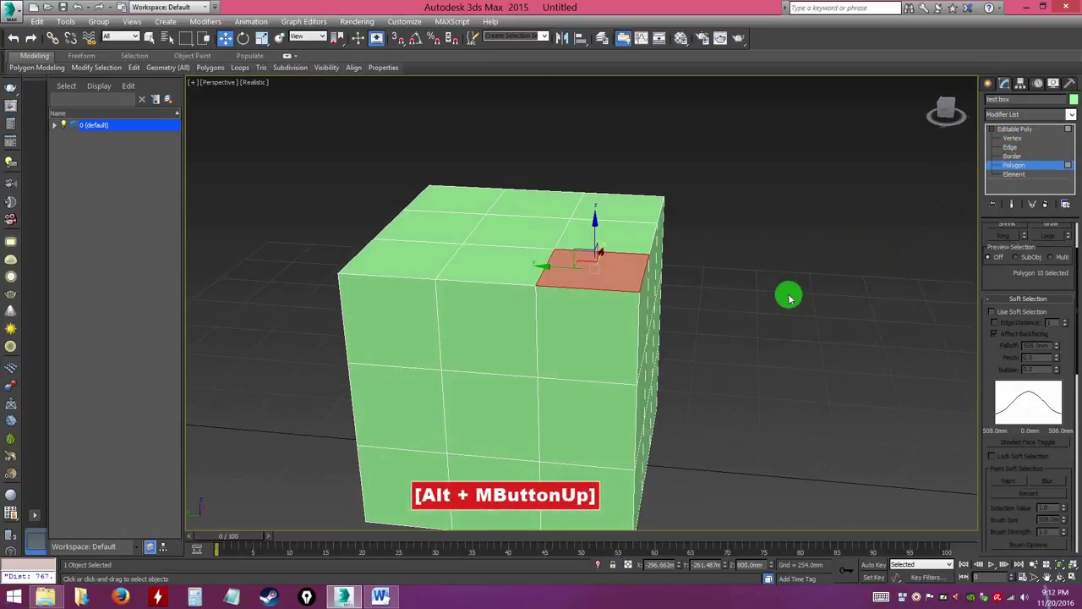
click(1010, 145)
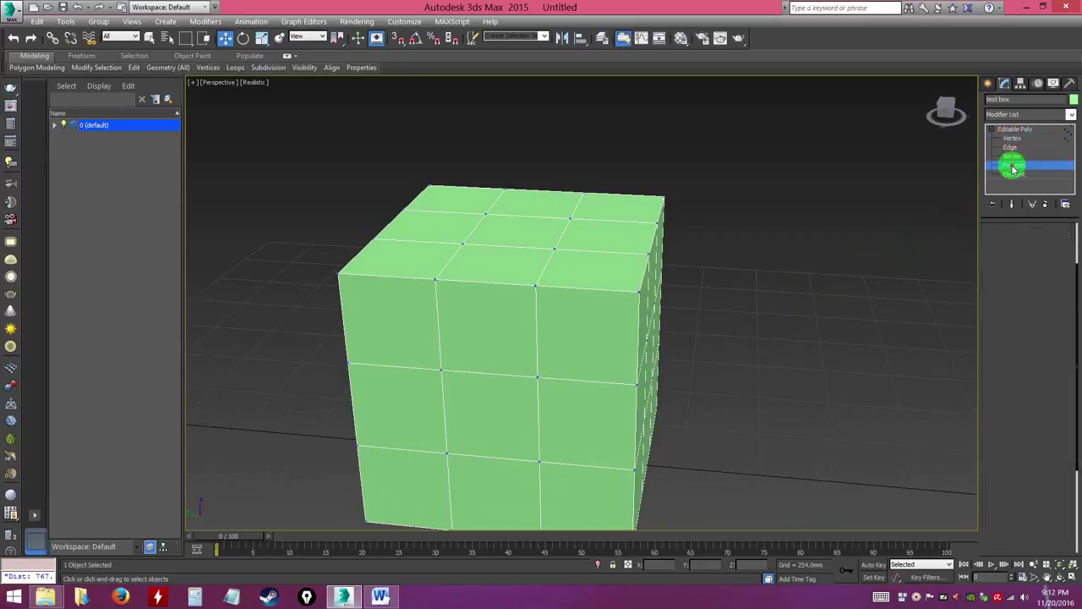
click(1013, 166)
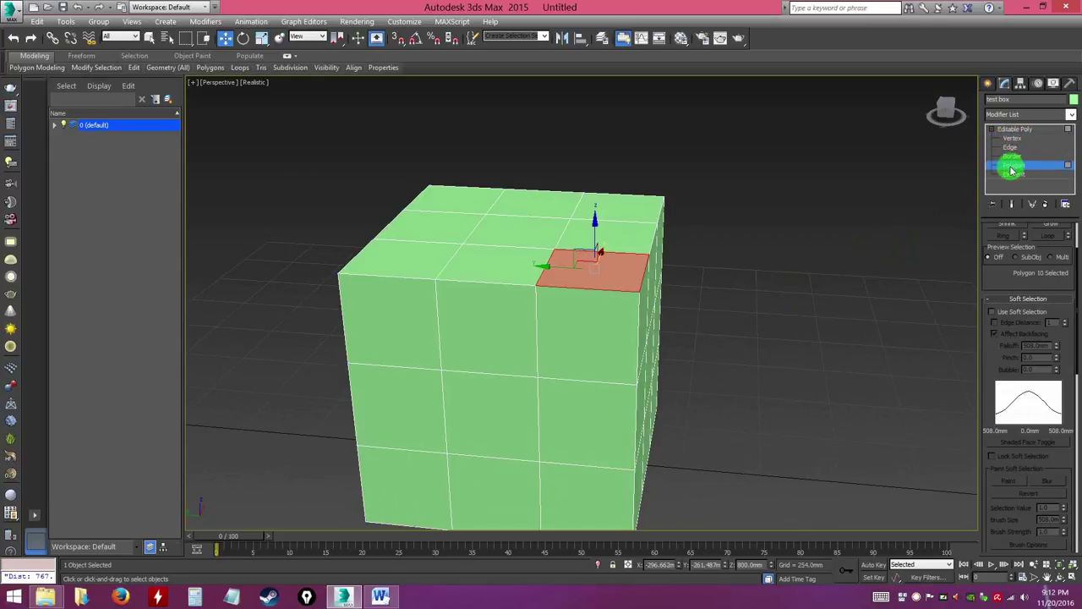
click(1011, 157)
click(1010, 165)
Collapse the Soft Selection, Edit Polygons and Edit Geometry rollouts, and close and reopen the Selection rollout.
mouse_move(990, 285)
mouse_down()
mouse_move(993, 363)
mouse_move(1004, 313)
mouse_up()
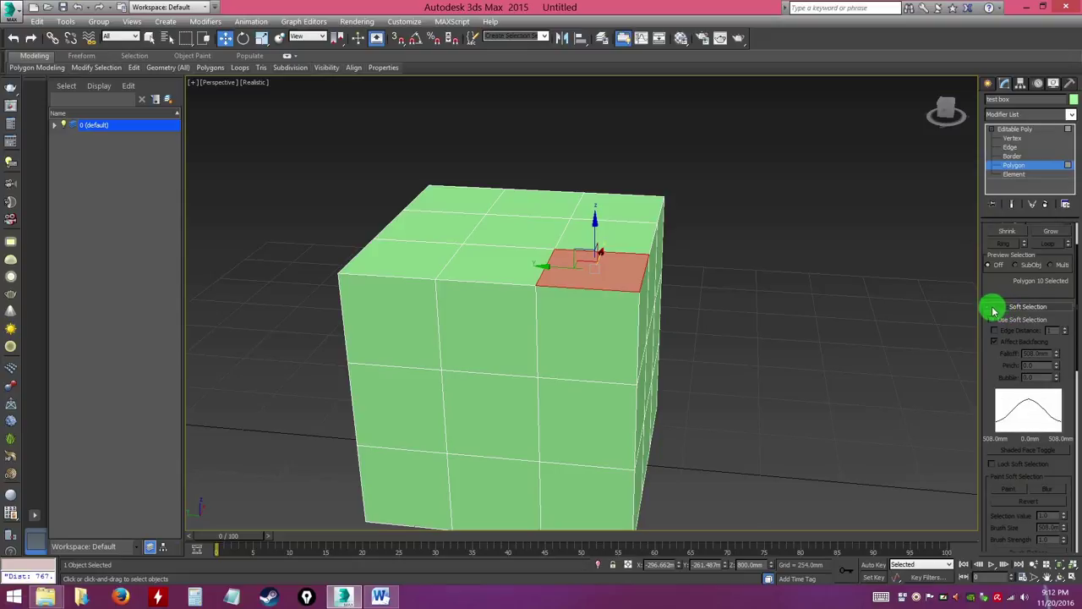
click(991, 309)
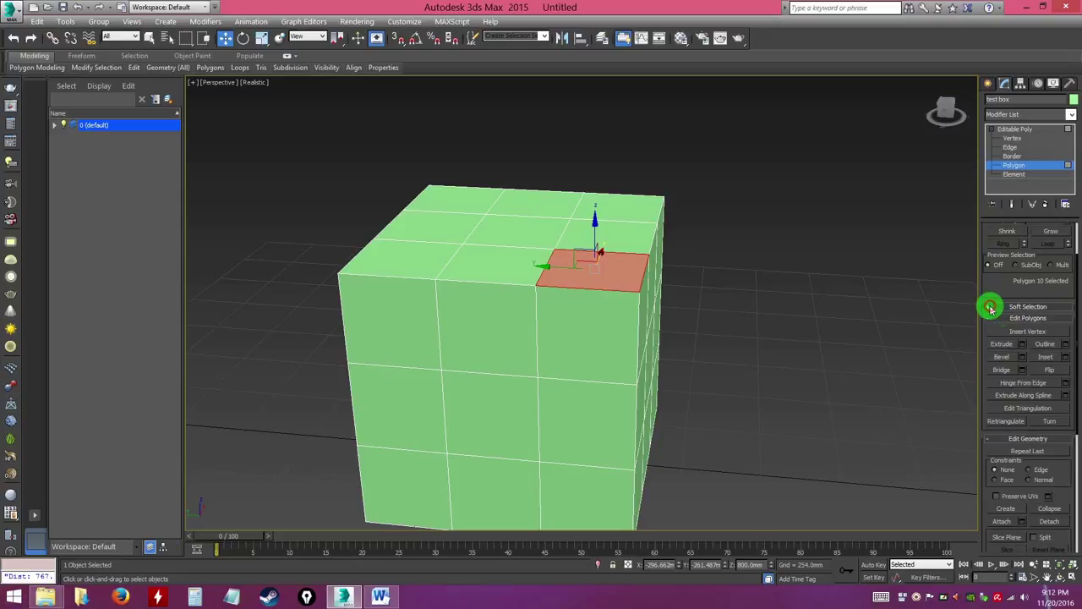
drag(991, 292, 999, 328)
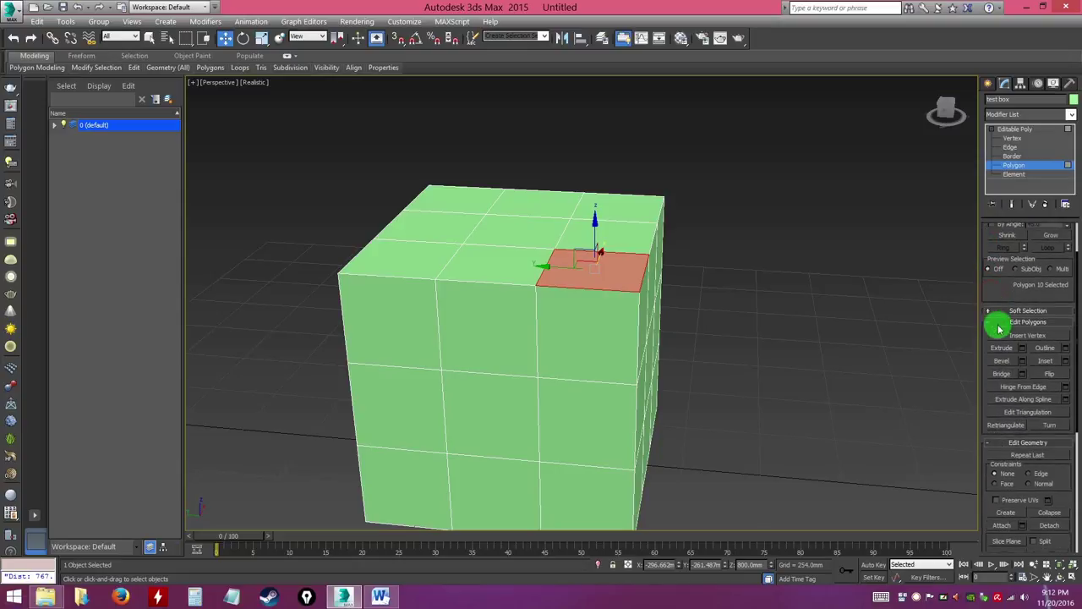
click(992, 323)
click(990, 333)
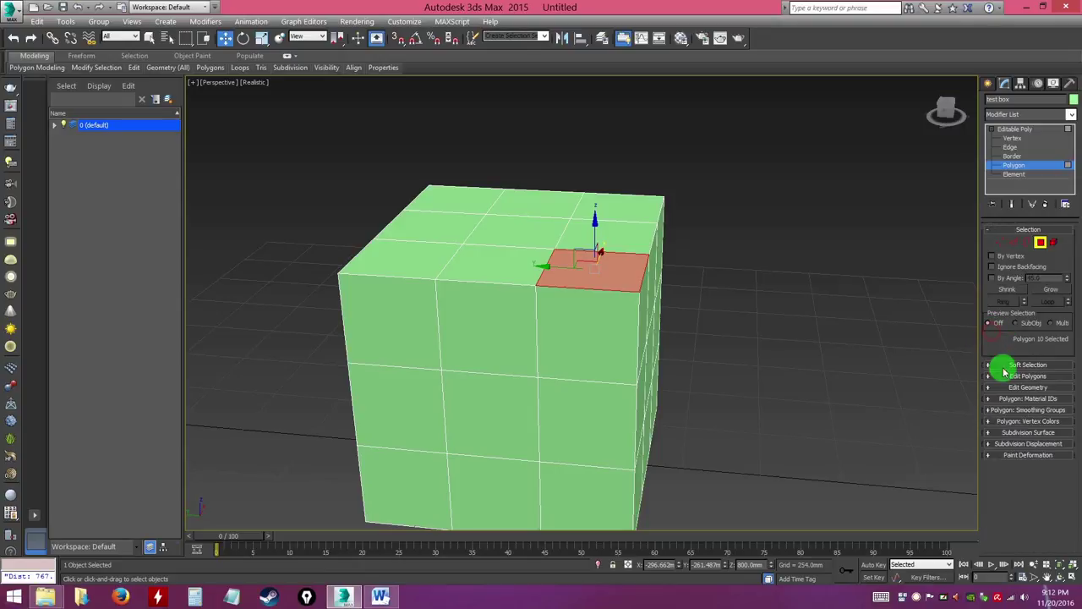
click(998, 232)
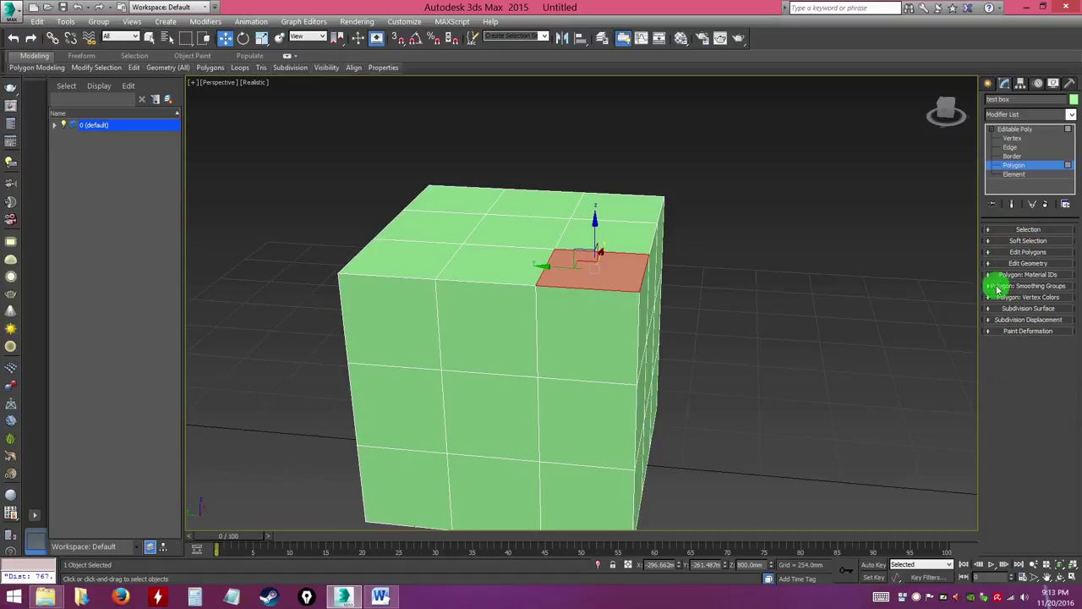
click(994, 230)
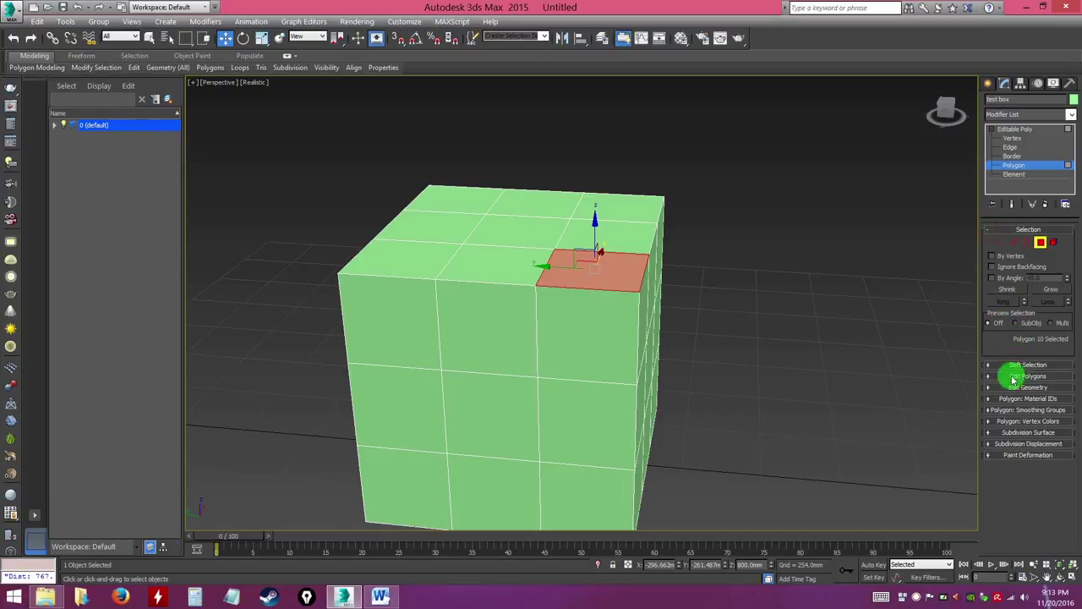
Expand the Edit Polygons and Edit Geometry rollouts, and widen the command panel to two columns.
click(989, 377)
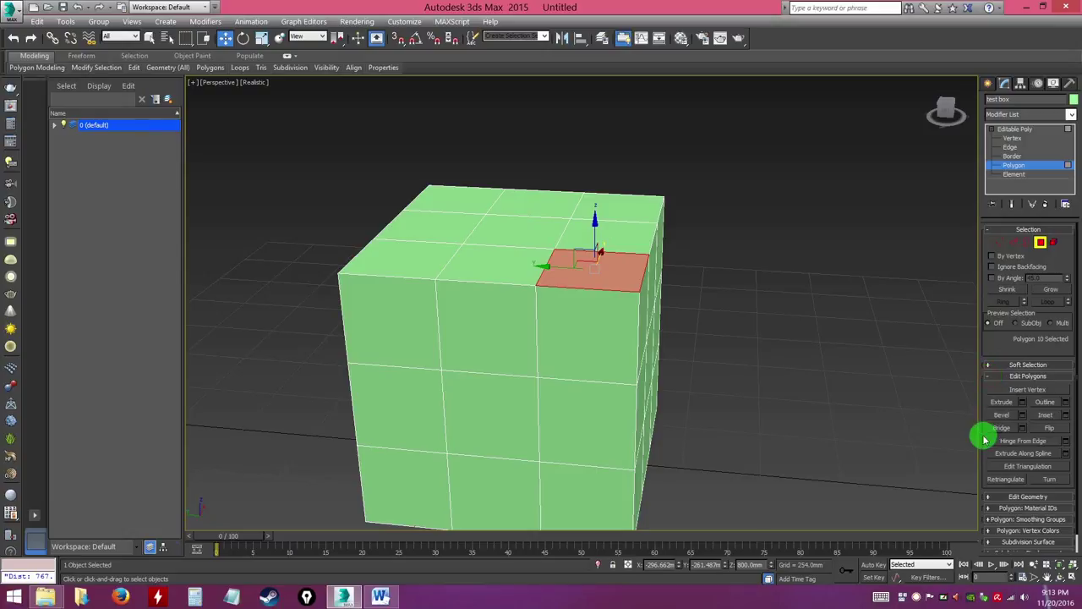
drag(983, 436, 983, 394)
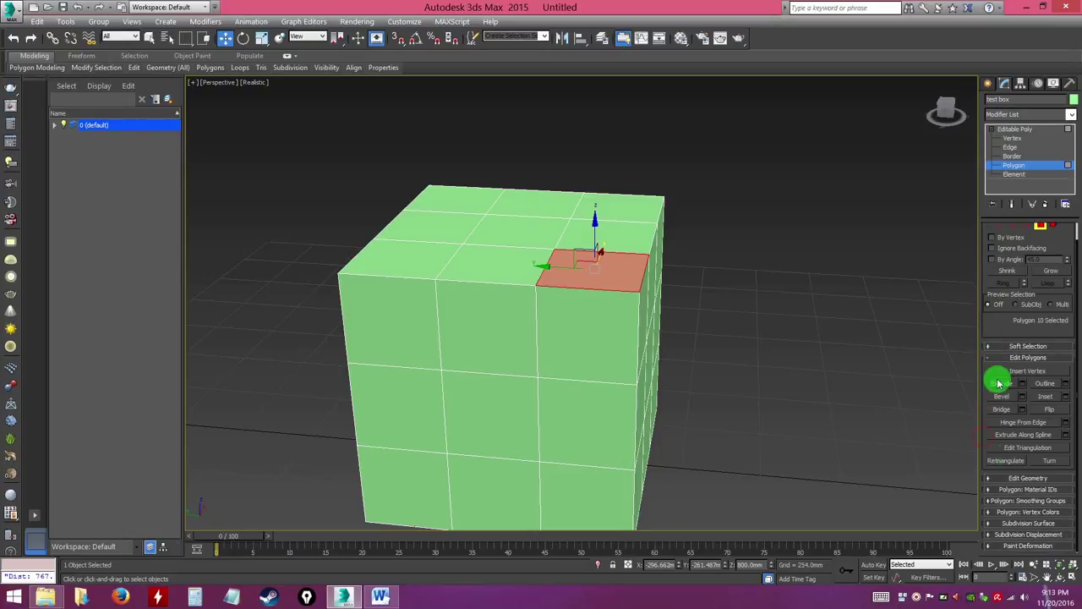
click(989, 478)
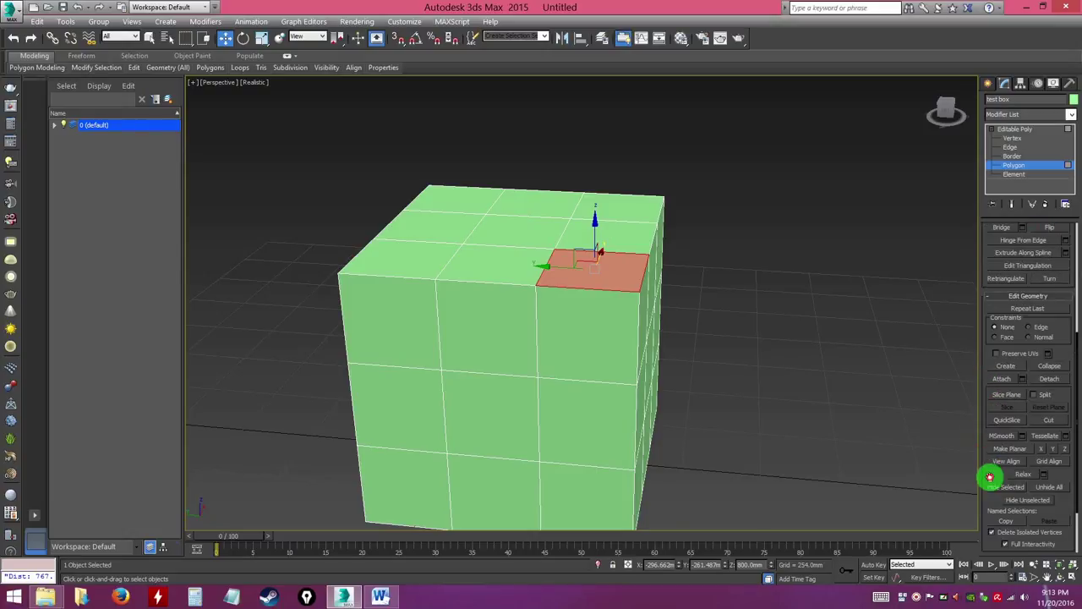
mouse_move(984, 429)
mouse_down()
mouse_move(989, 292)
mouse_move(973, 514)
mouse_move(983, 273)
mouse_move(981, 509)
mouse_move(981, 473)
mouse_up()
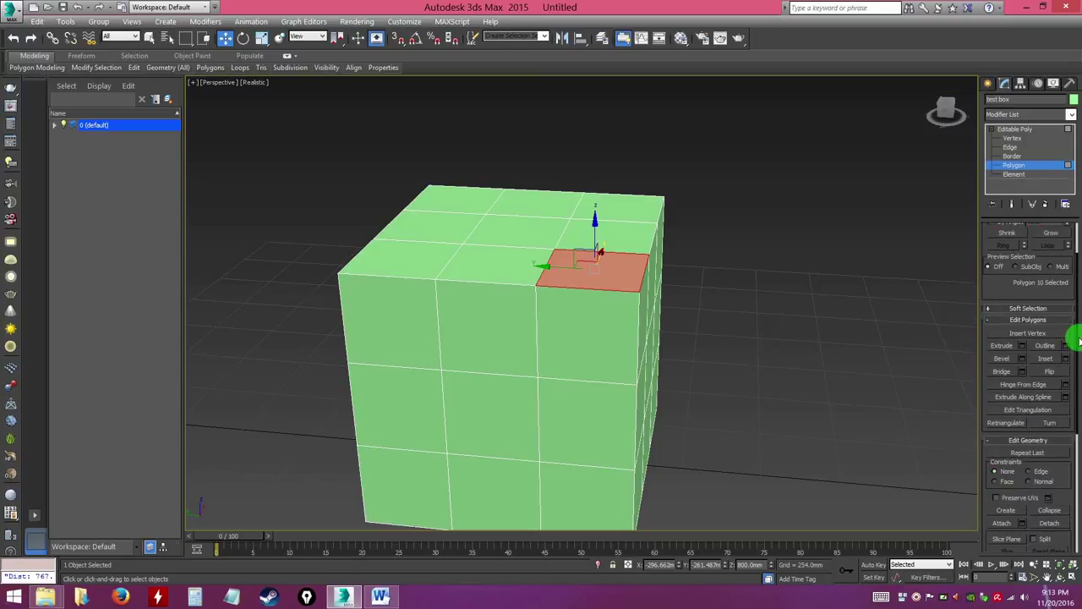
drag(1076, 344, 1069, 279)
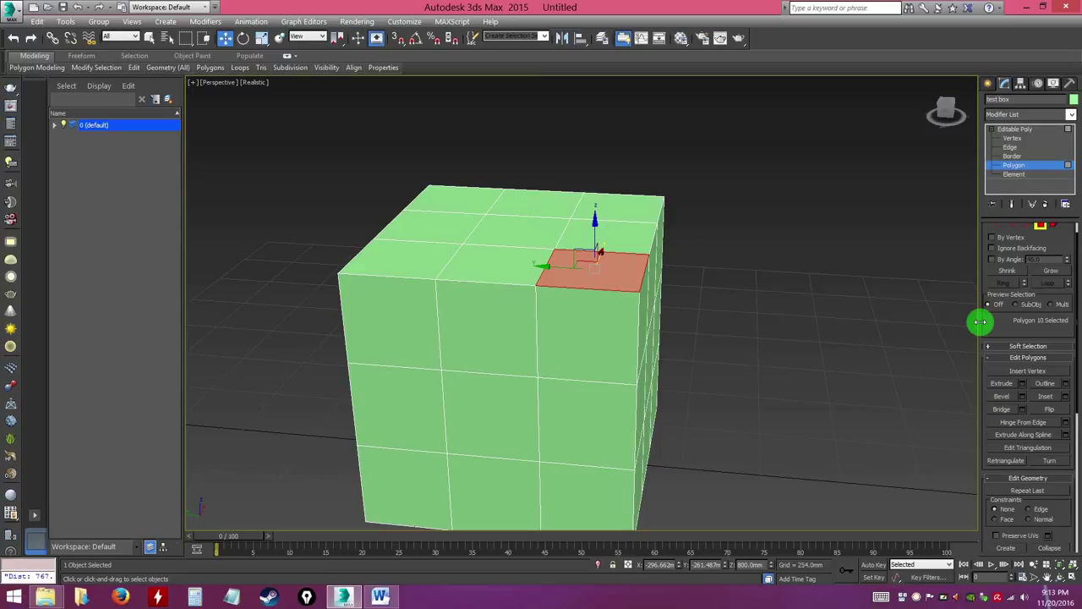
drag(966, 322, 911, 337)
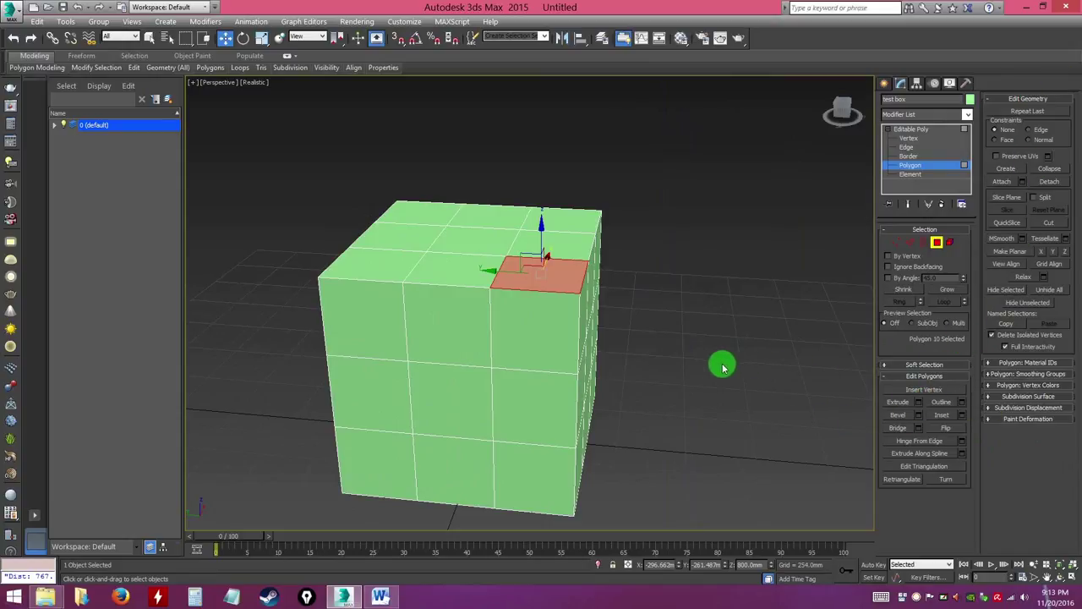
Deselect the top face's corner polygon, try selecting a polygon on the adjoining side face, and clear the selection.
click(691, 299)
mouse_move(640, 335)
alt+middle_down()
mouse_move(650, 330)
mouse_move(635, 340)
mouse_move(625, 331)
mouse_move(643, 338)
alt+middle_up()
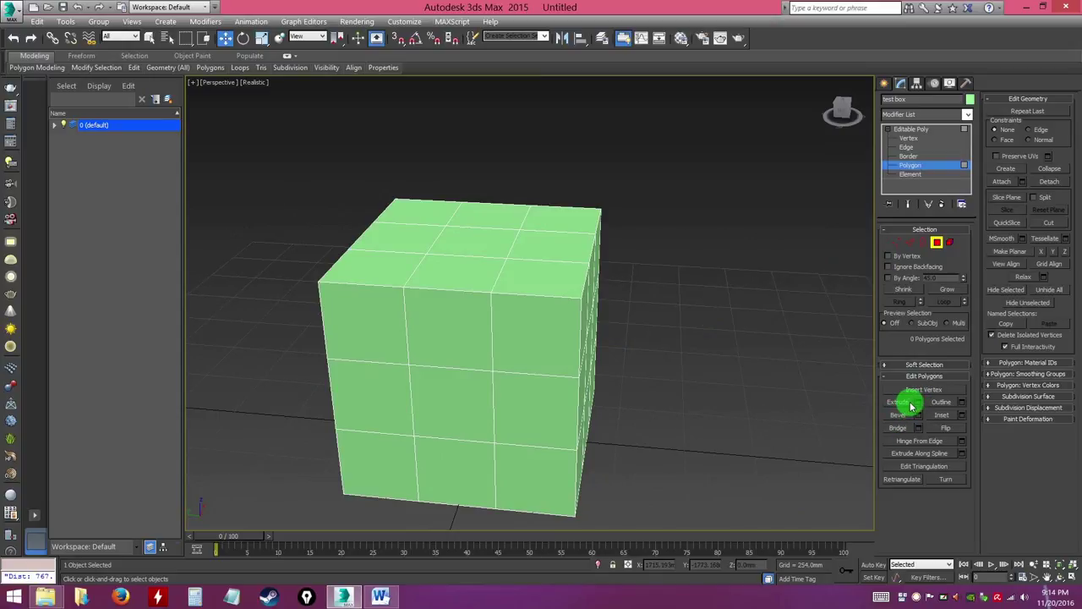
alt+middle_drag(695, 358, 621, 329)
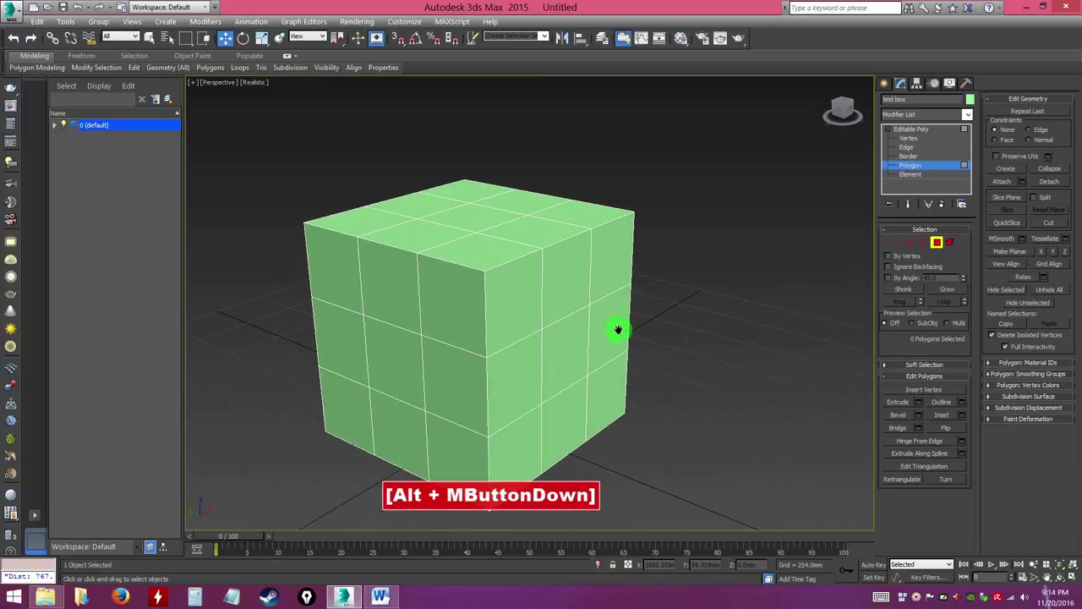
click(563, 345)
click(704, 386)
alt+middle_drag(566, 422, 600, 418)
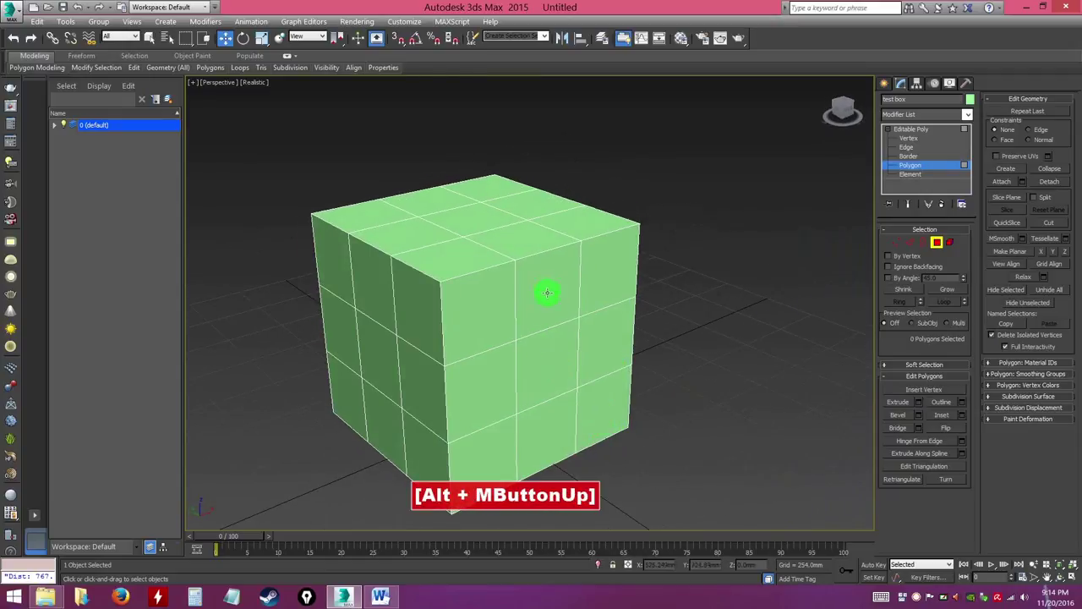
Select the centre polygon of the box's side face and add the polygon directly above it.
click(545, 361)
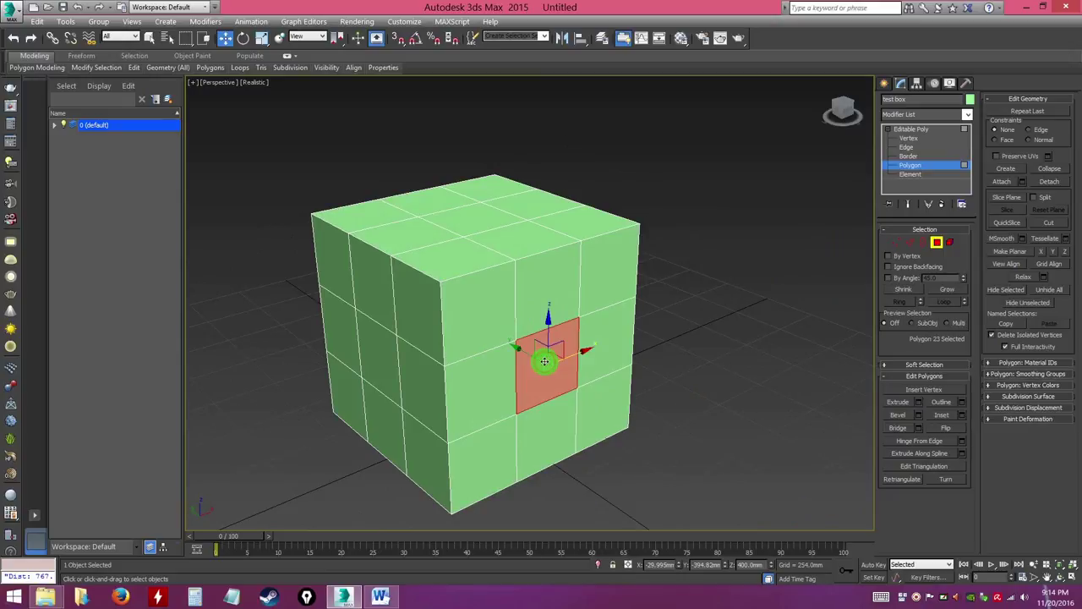
ctrl+click(546, 279)
alt+middle_drag(597, 369, 602, 364)
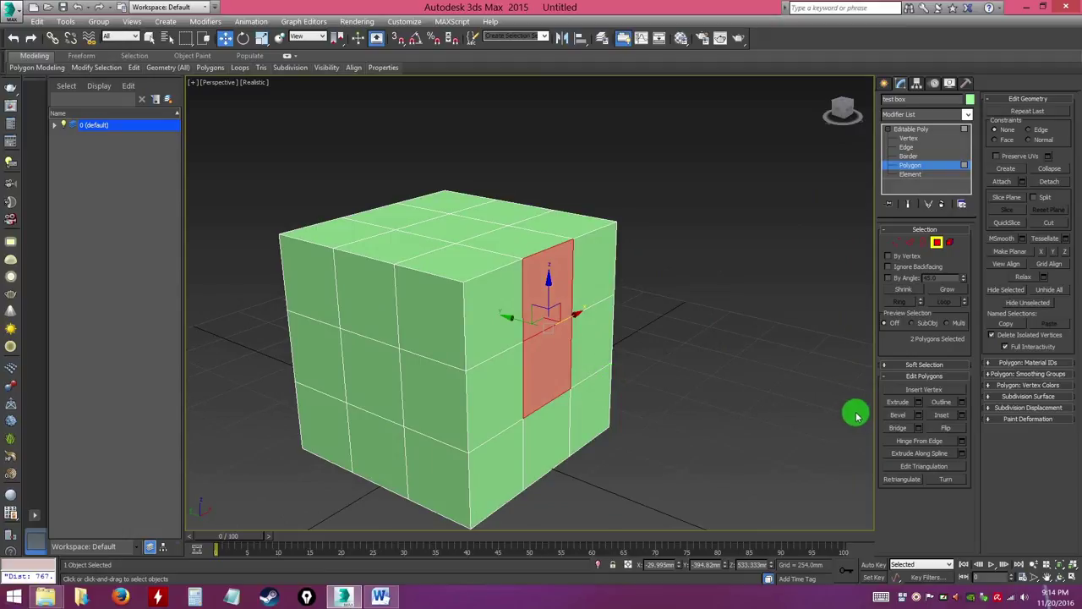
Try extruding the two selected polygons outward freehand three times, undoing each extrusion.
click(897, 402)
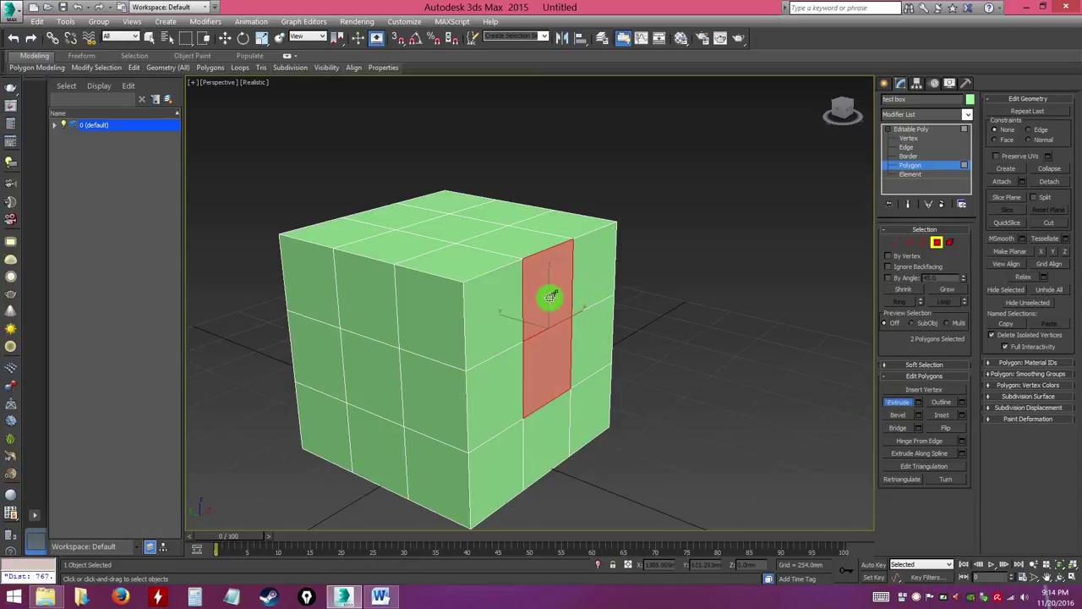
drag(549, 294, 571, 204)
alt+middle_drag(749, 422, 702, 399)
key(ctrl)
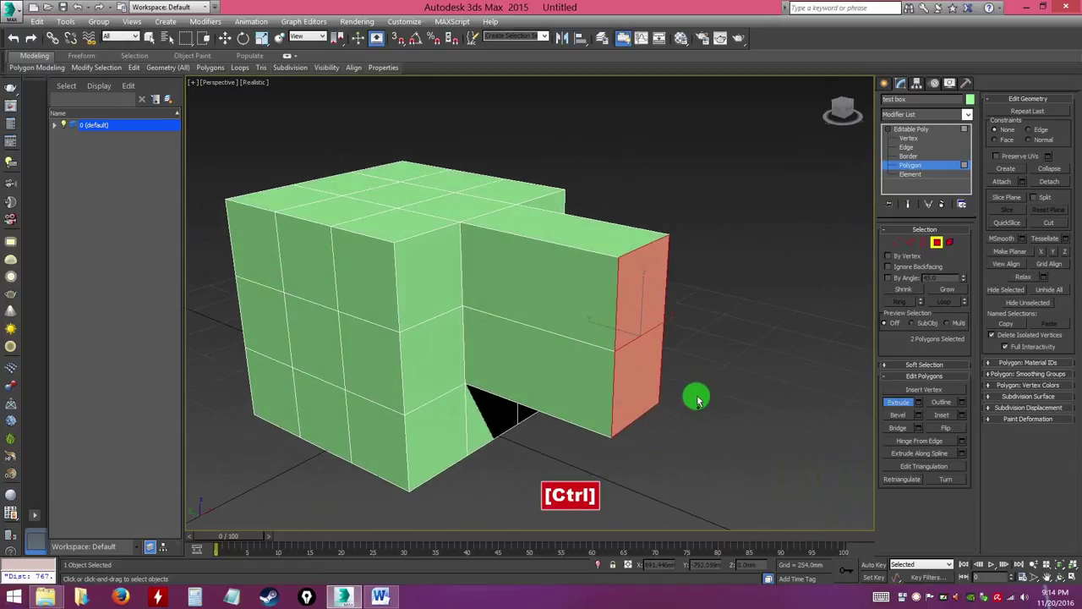
key(ctrl+z)
alt+middle_drag(631, 395, 677, 394)
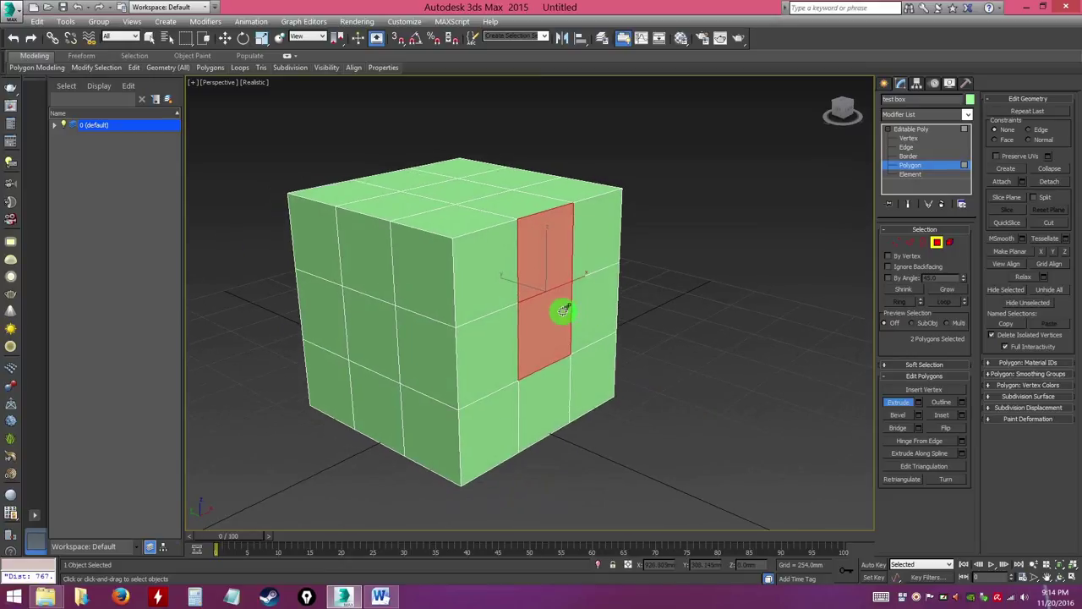
drag(555, 298, 564, 202)
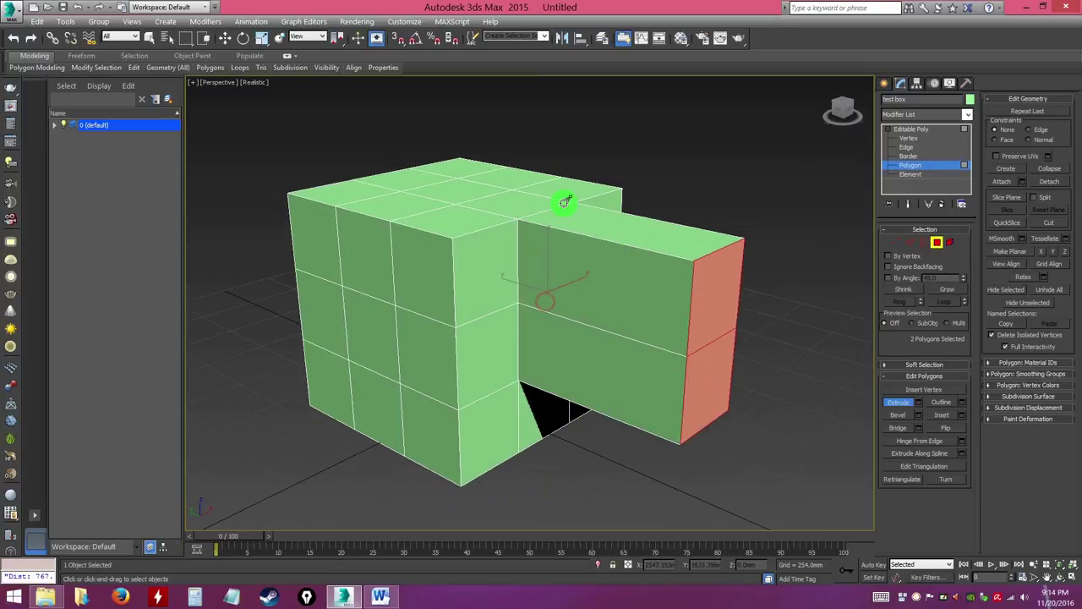
key(ctrl+z)
drag(565, 317, 573, 212)
key(ctrl+z)
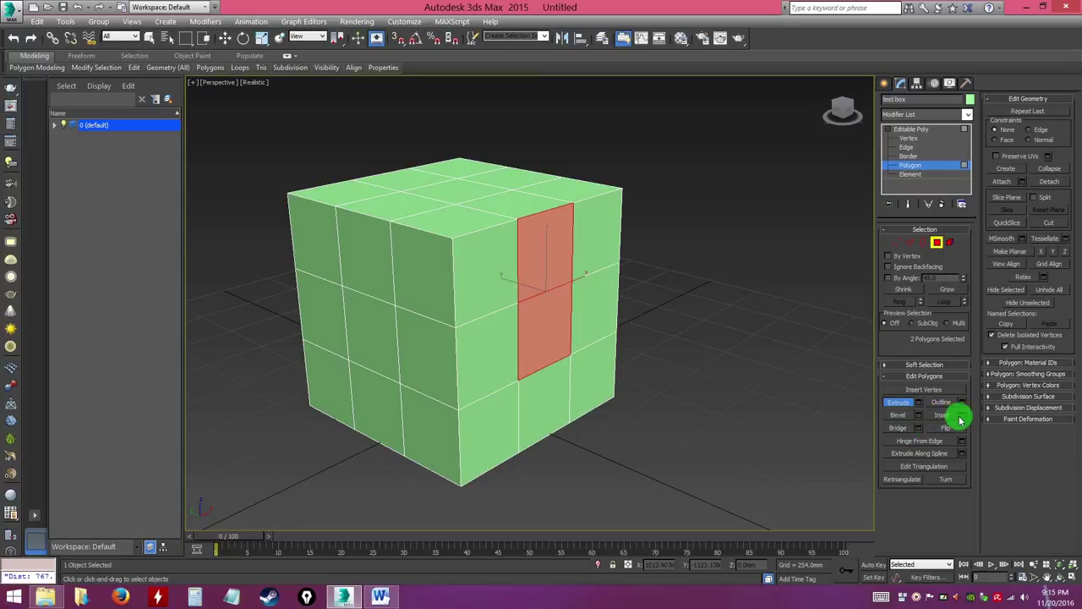
Open the Extrude settings for the two selected polygons and set the extrusion height to 500 mm.
click(920, 405)
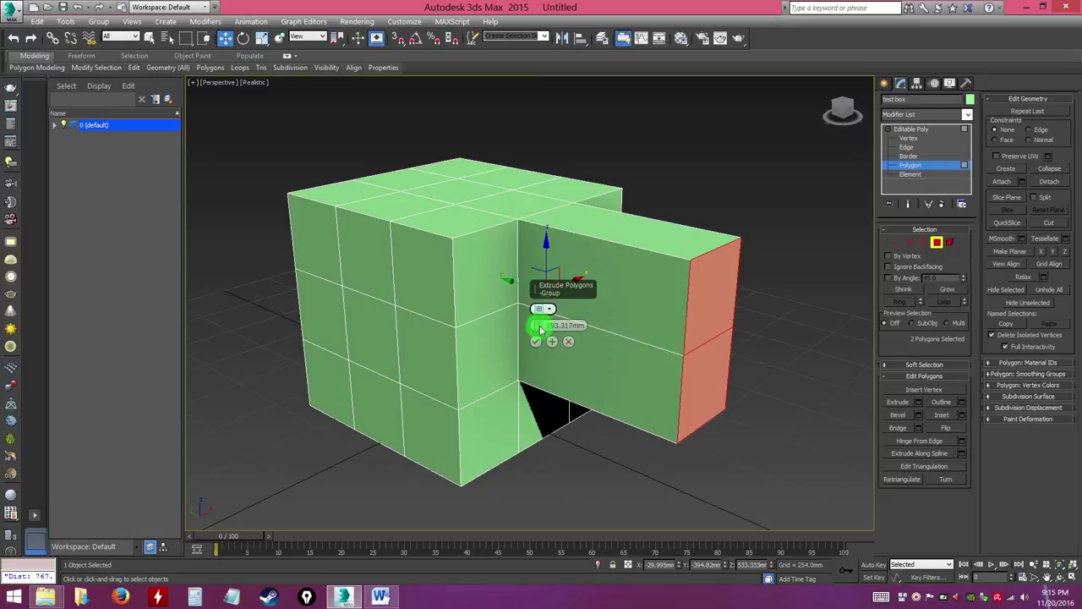
ctrl+drag(566, 292, 607, 319)
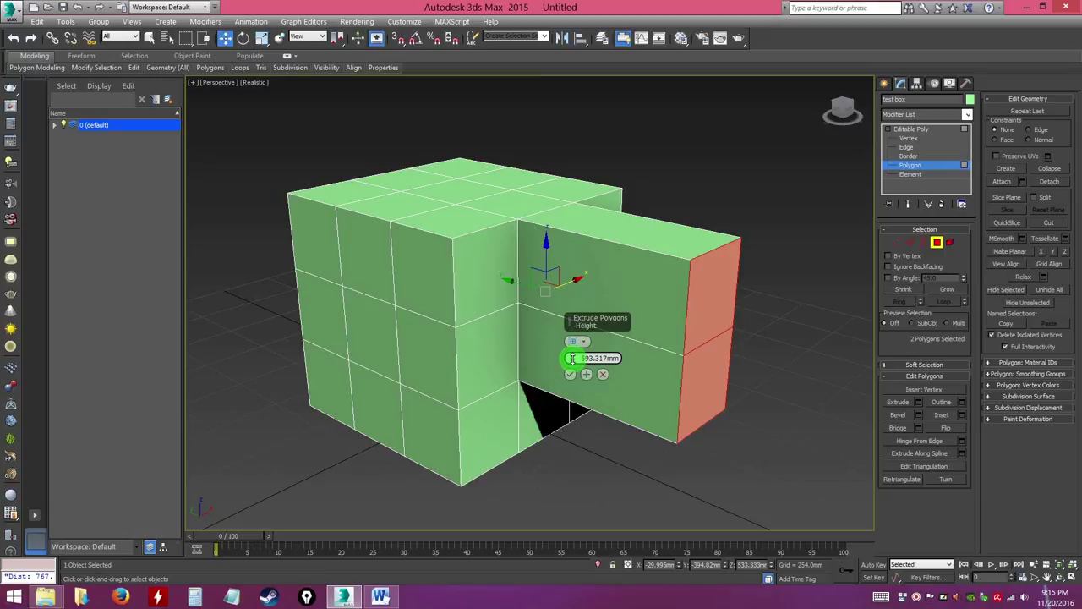
mouse_move(571, 357)
mouse_down()
mouse_move(568, 339)
mouse_move(575, 394)
mouse_move(572, 326)
mouse_move(583, 409)
mouse_move(572, 370)
mouse_up()
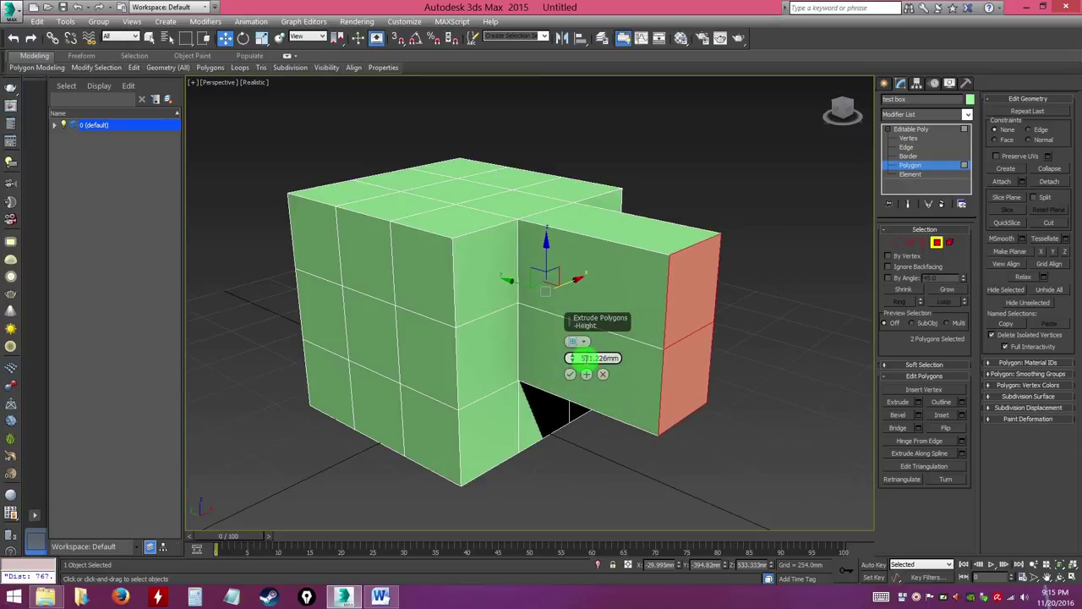
click(589, 358)
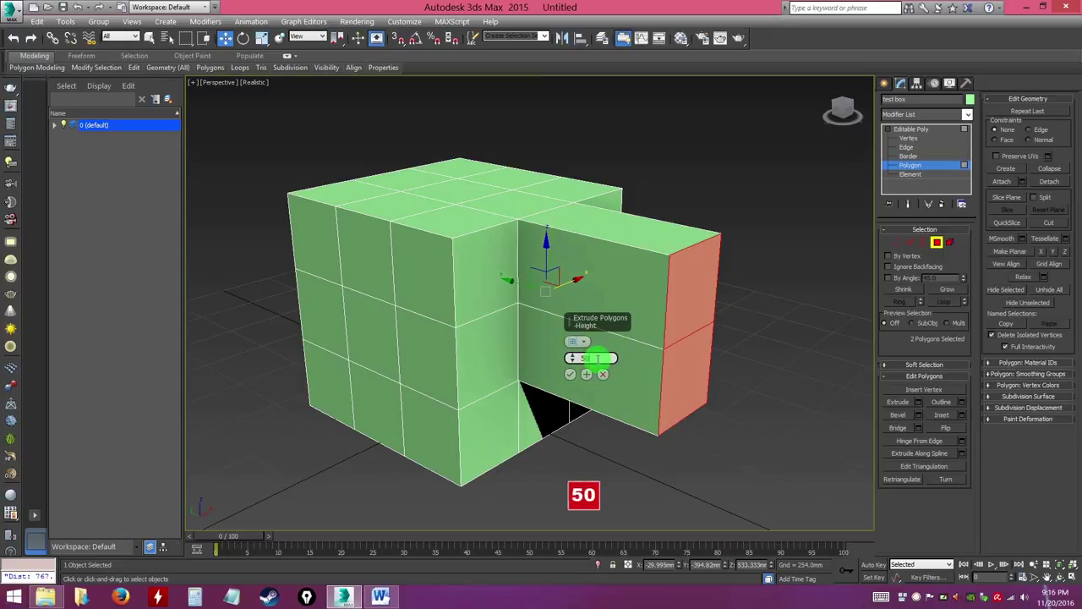
key(Return)
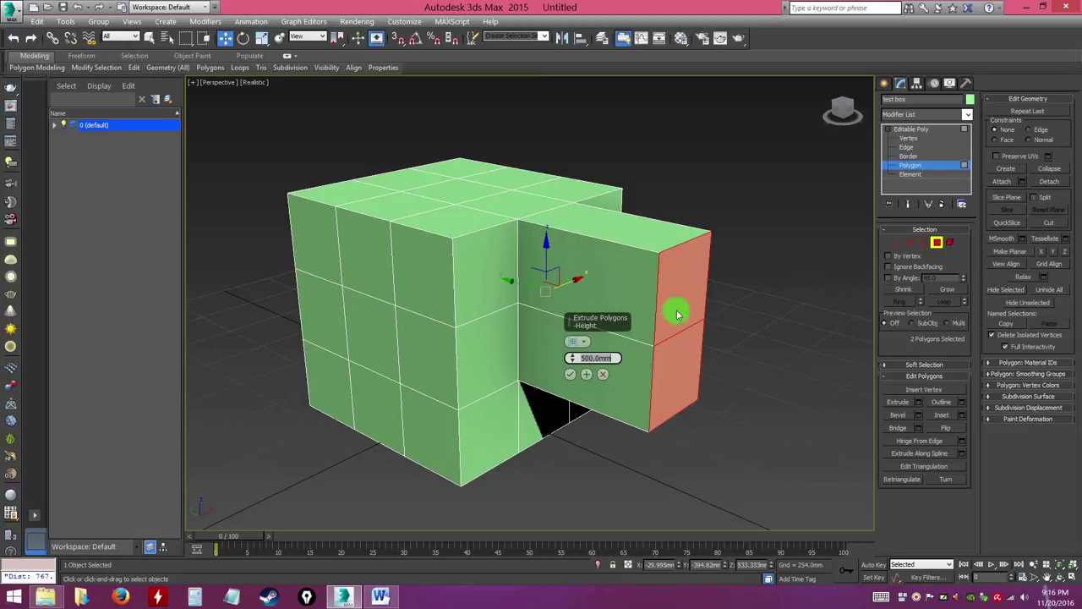
Try a larger extrusion height with the spinner, and return the height to 500 mm.
ctrl+click(588, 376)
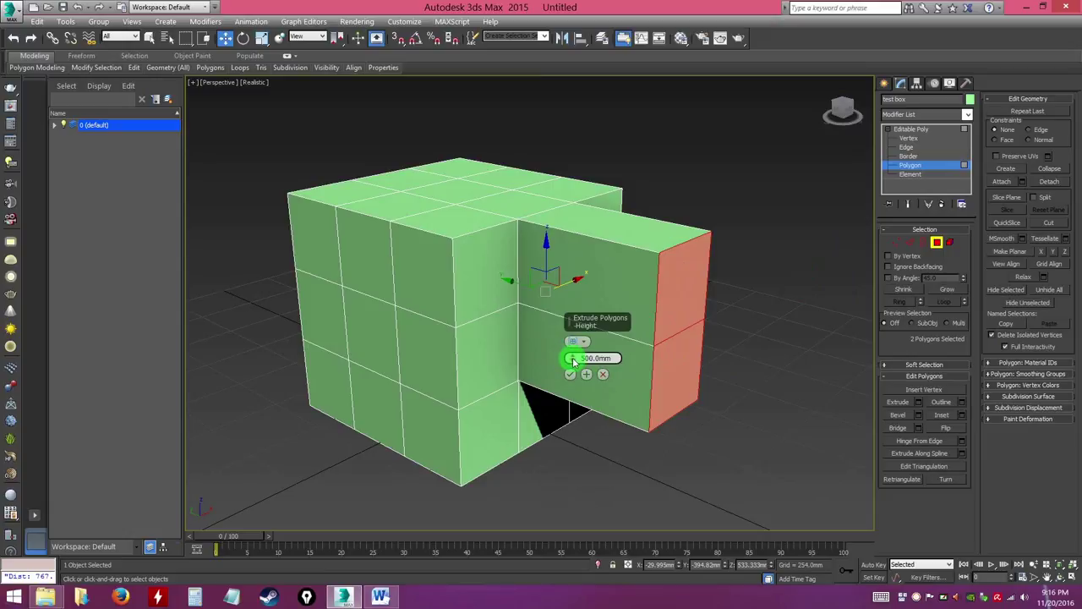
drag(573, 360, 573, 350)
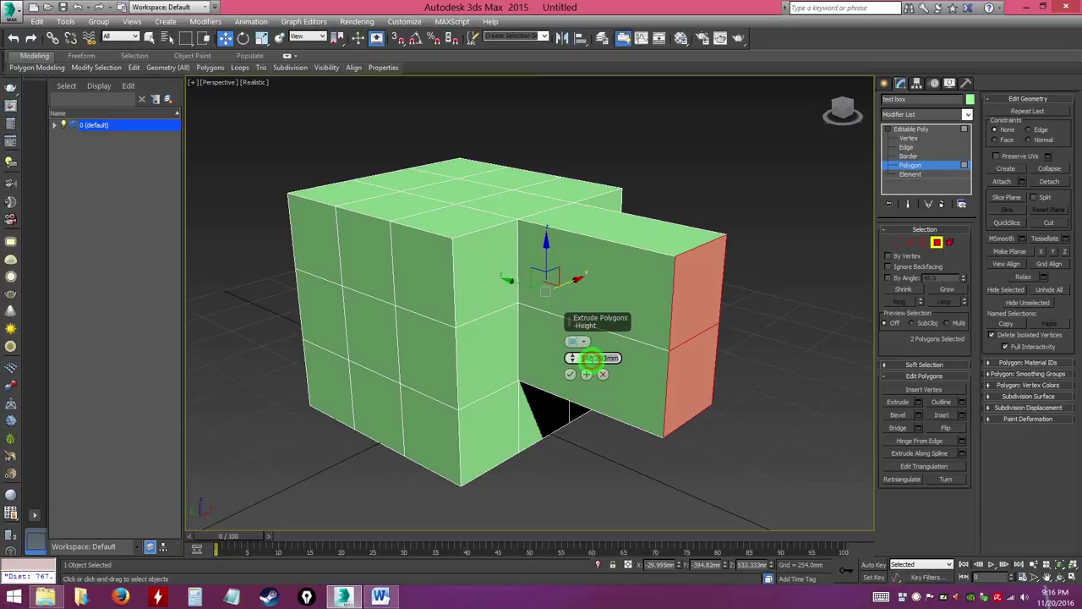
text(00)
key(Return)
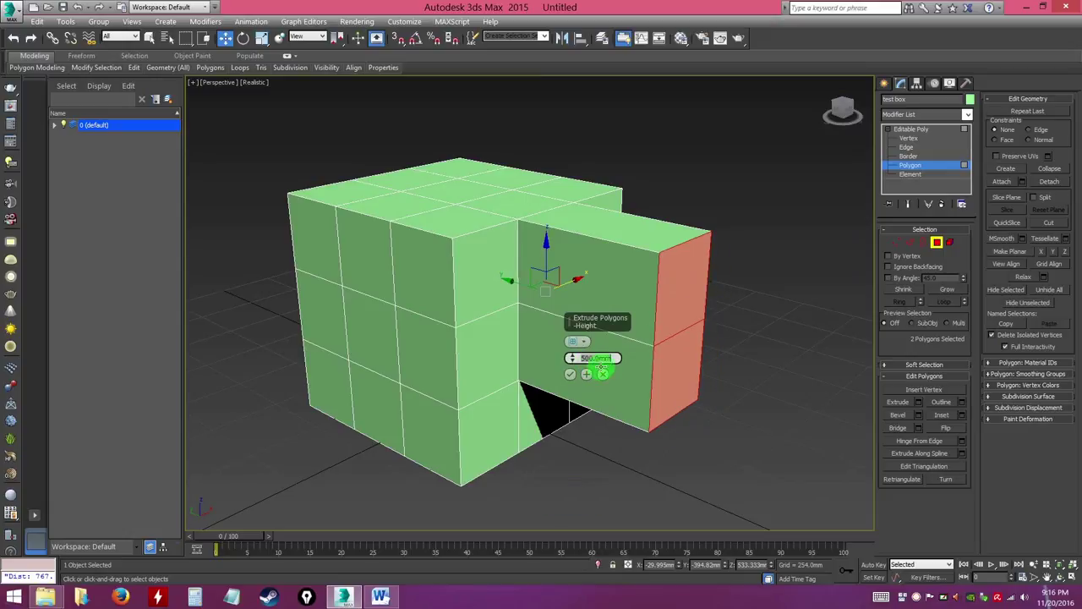
Apply the 500 mm extrusion and continue to a second one, cancelling that second extrusion.
alt+middle_drag(758, 402, 669, 337)
alt+middle_drag(683, 378, 671, 379)
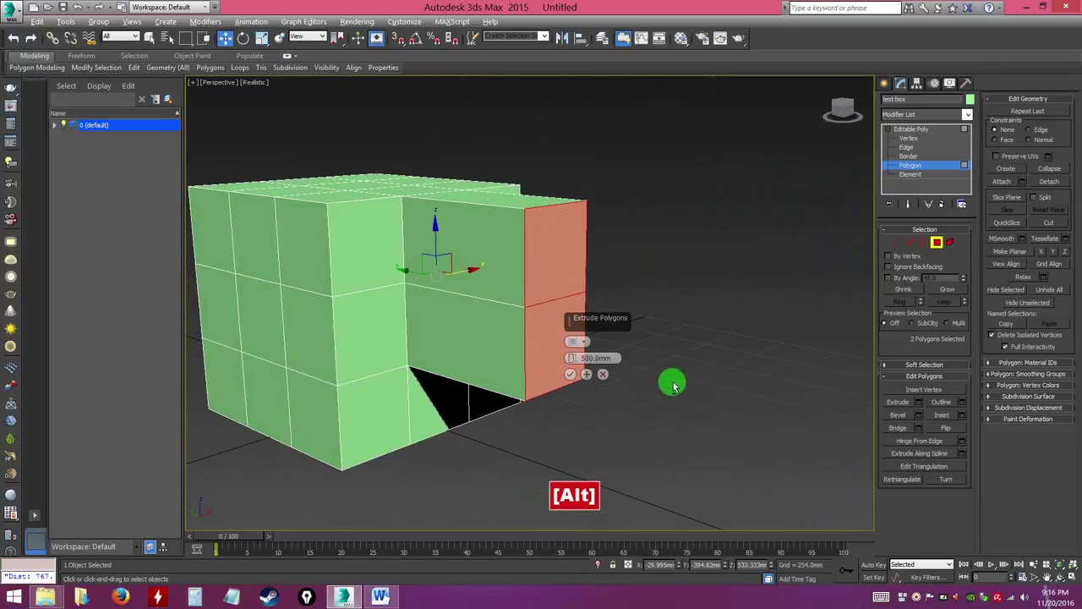
click(586, 374)
alt+middle_drag(603, 374, 637, 387)
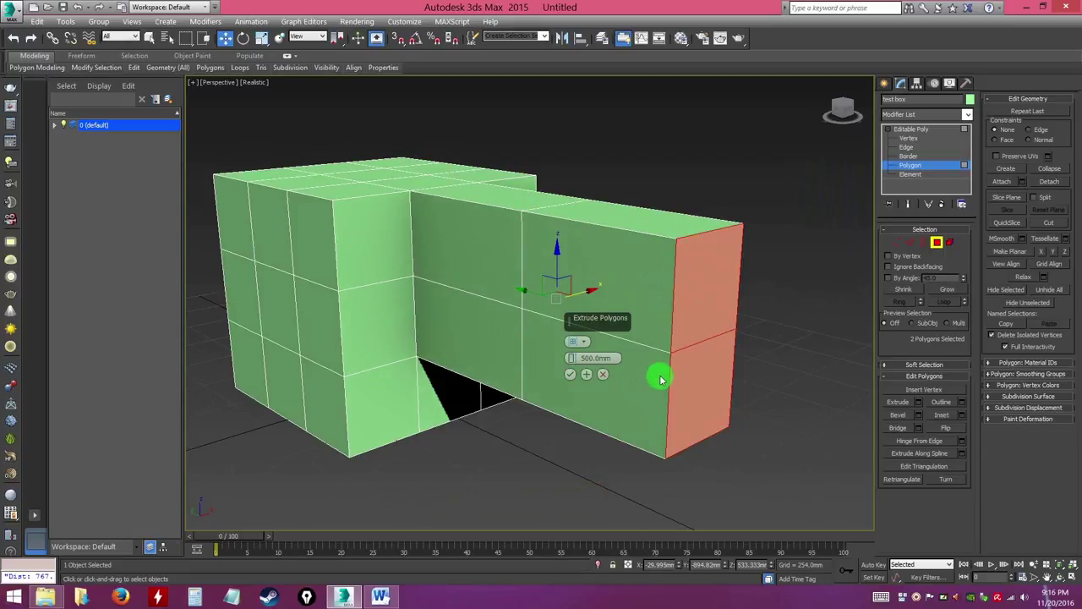
click(603, 375)
alt+middle_drag(584, 339, 827, 386)
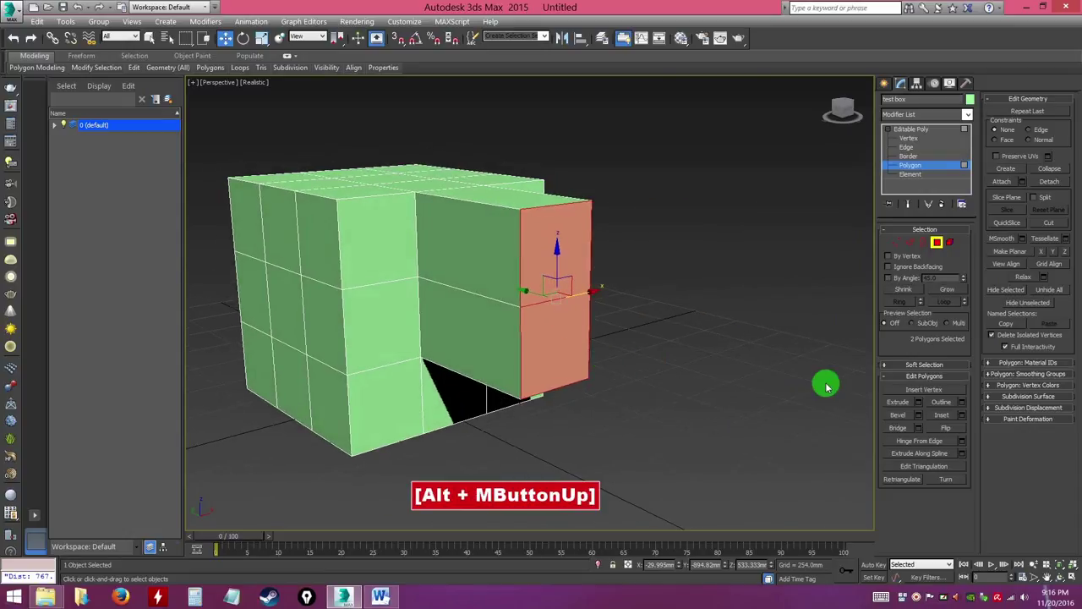
Extrude the two end polygons another 500 mm through the Extrude settings, and clear the selection.
click(921, 403)
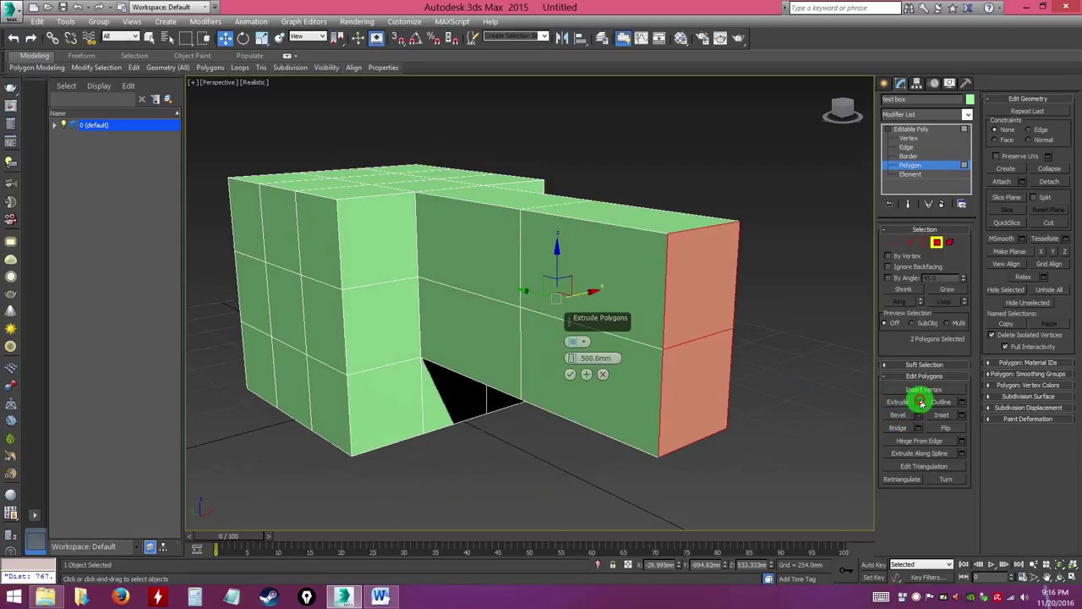
click(569, 375)
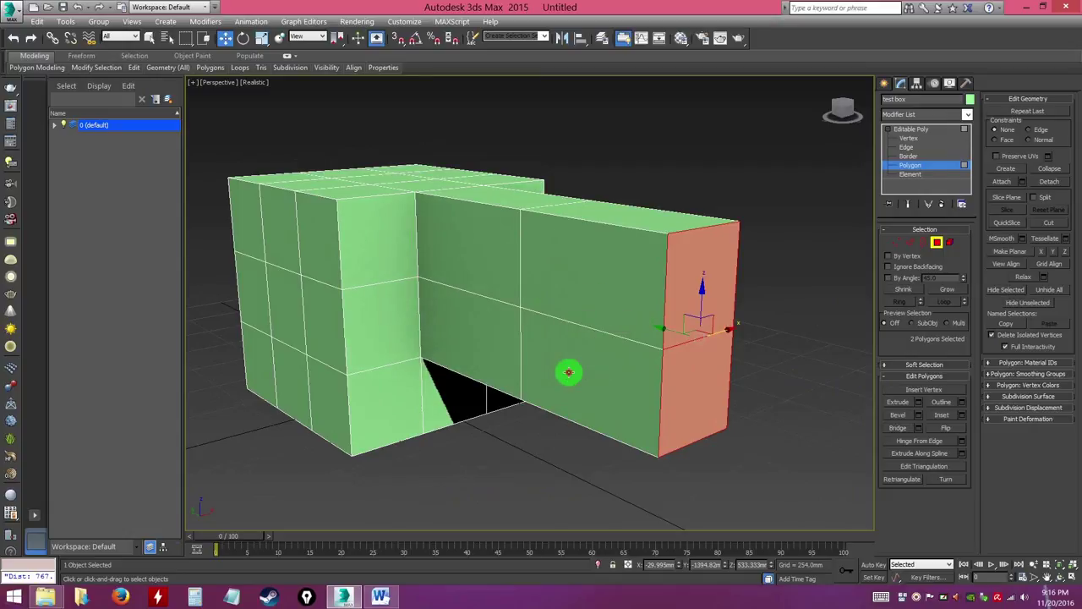
alt+middle_drag(778, 420, 651, 390)
click(773, 403)
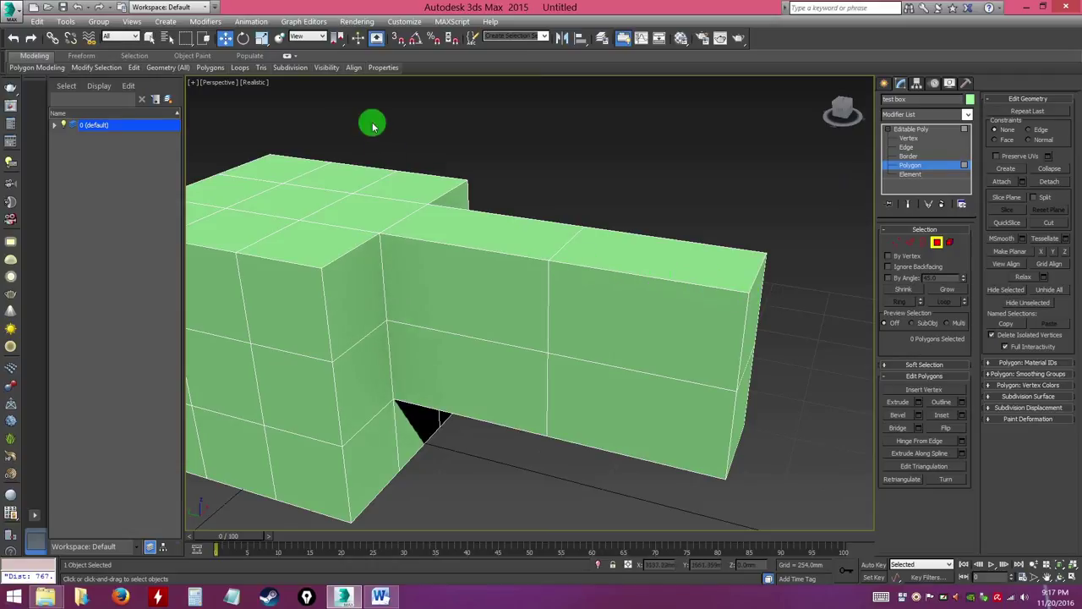
Turn on 3D snapping and measure the length of the outer extruded segment along its top edge.
click(398, 38)
click(66, 22)
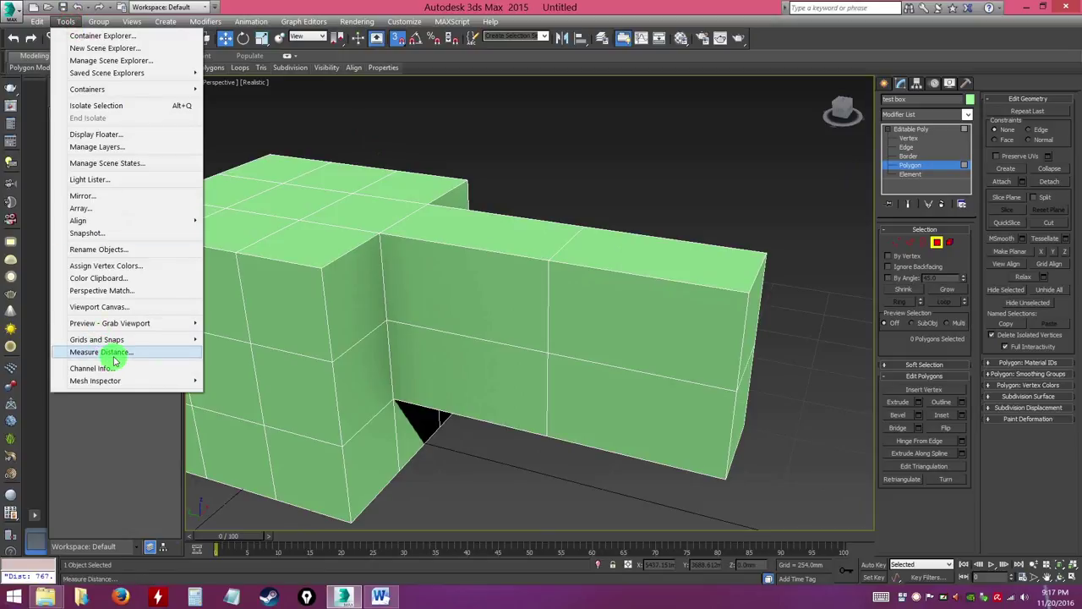
click(114, 351)
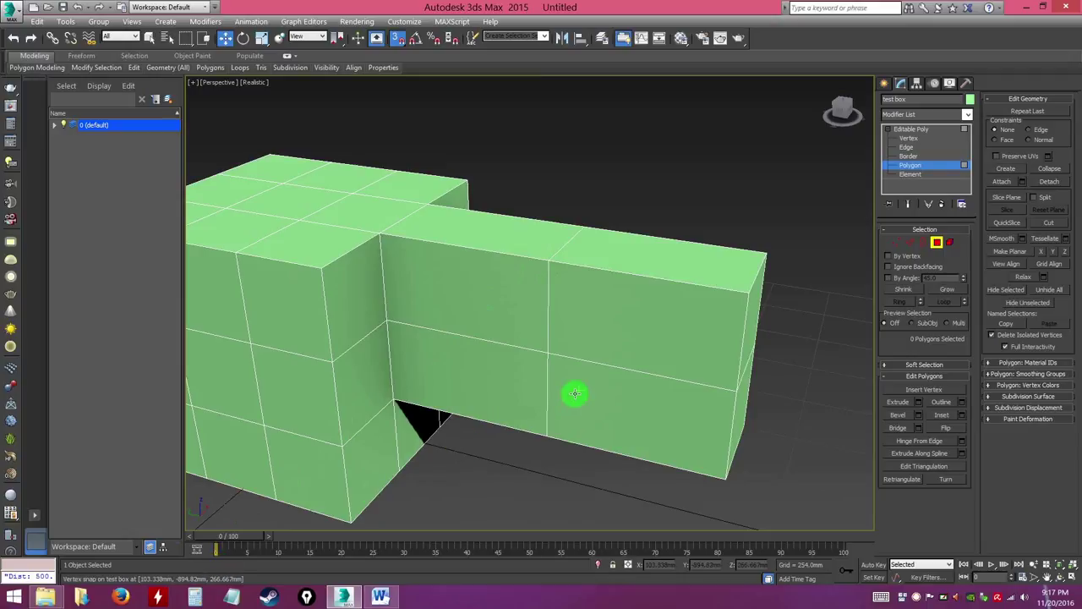
click(65, 22)
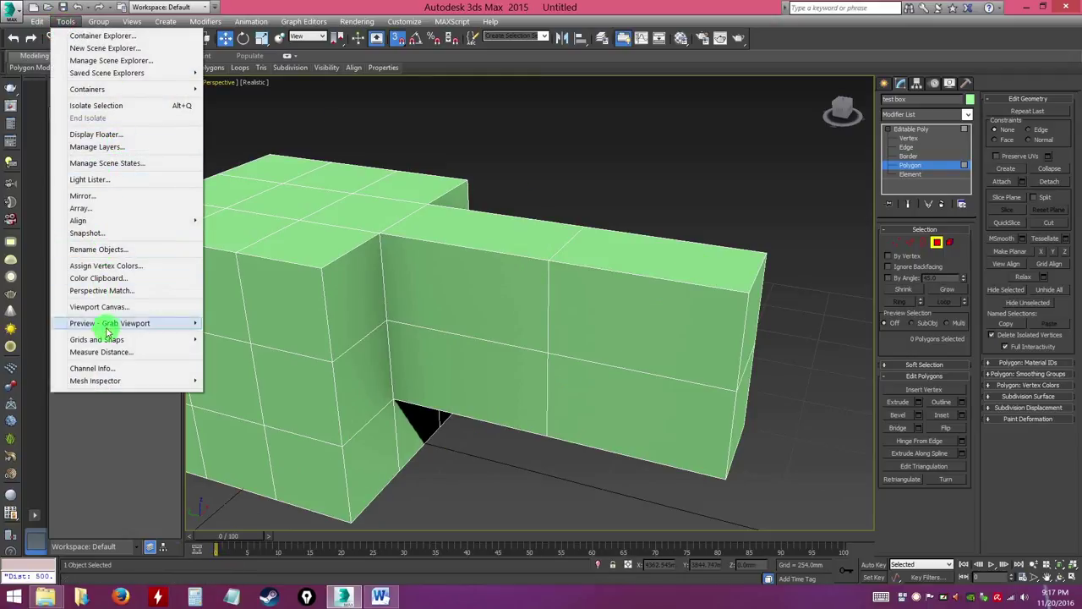
click(99, 351)
click(749, 291)
click(550, 263)
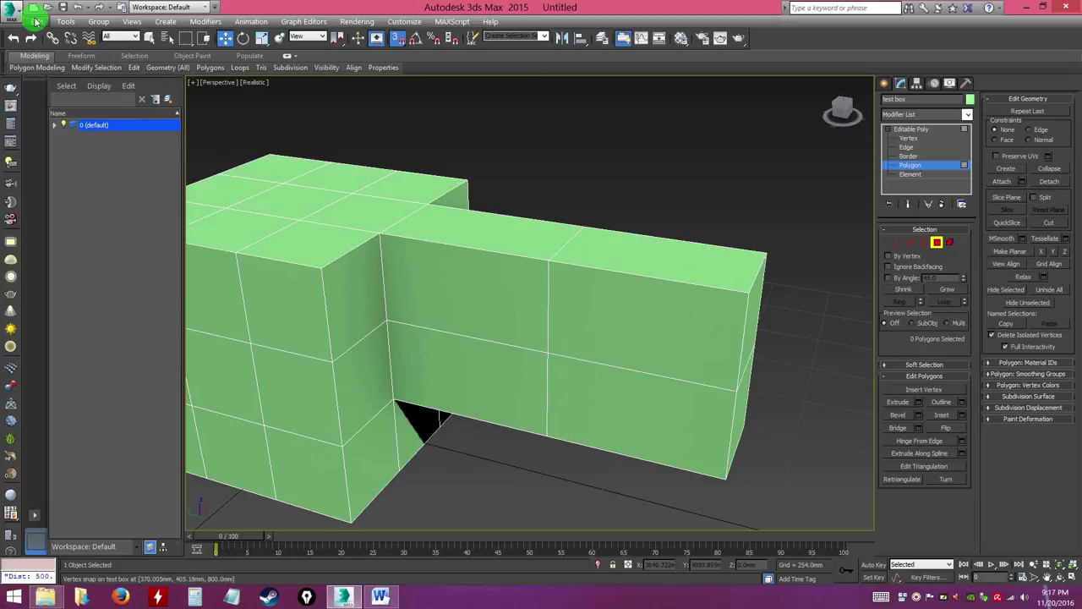
Take another distance measurement on the extruded arm, and turn 3D snapping off.
click(61, 23)
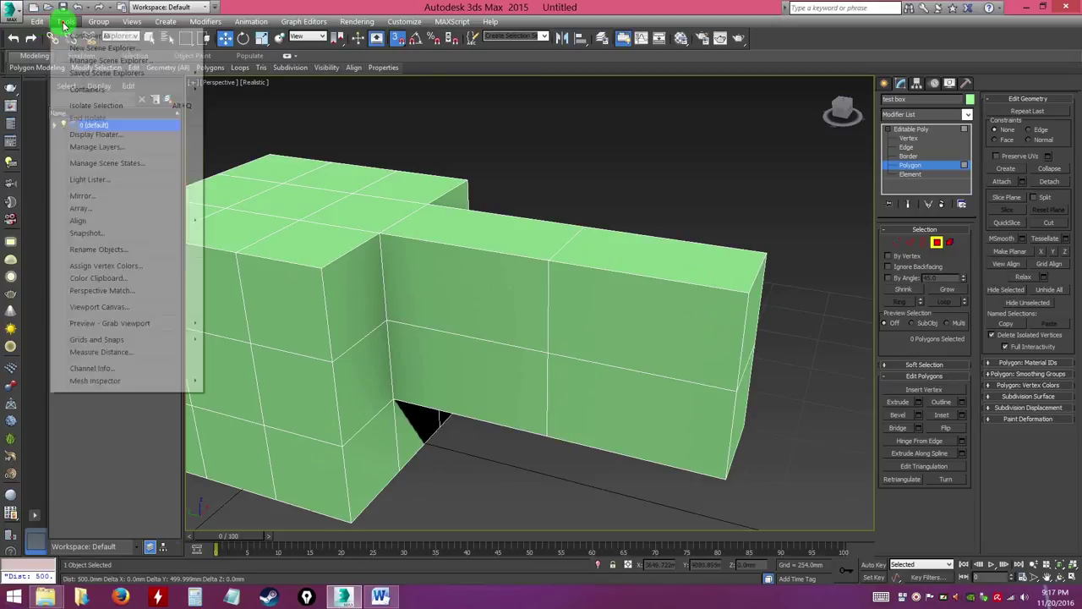
click(112, 350)
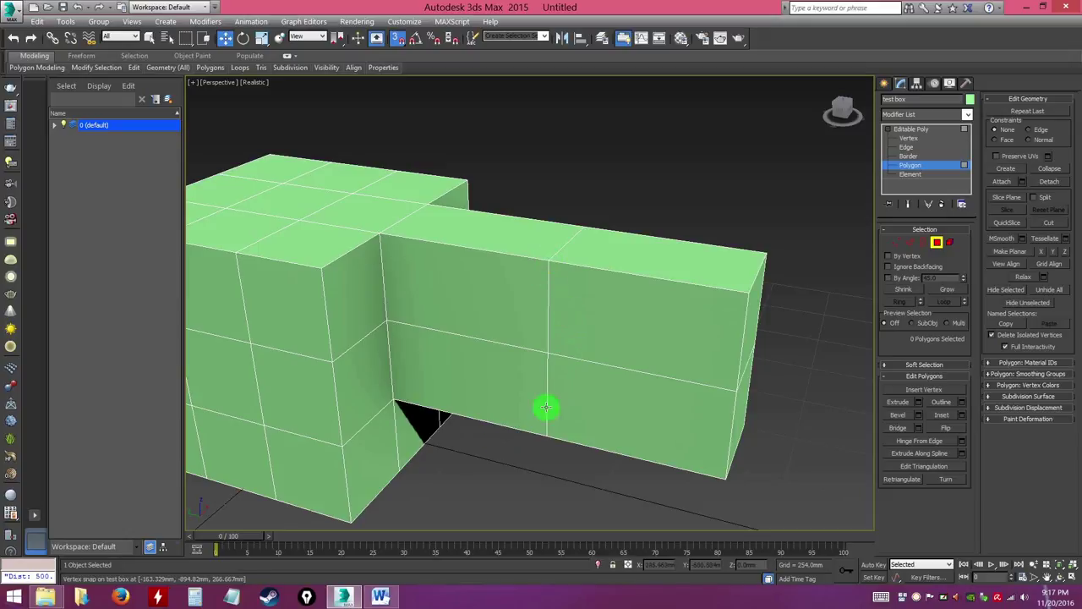
alt+middle_drag(640, 358, 631, 335)
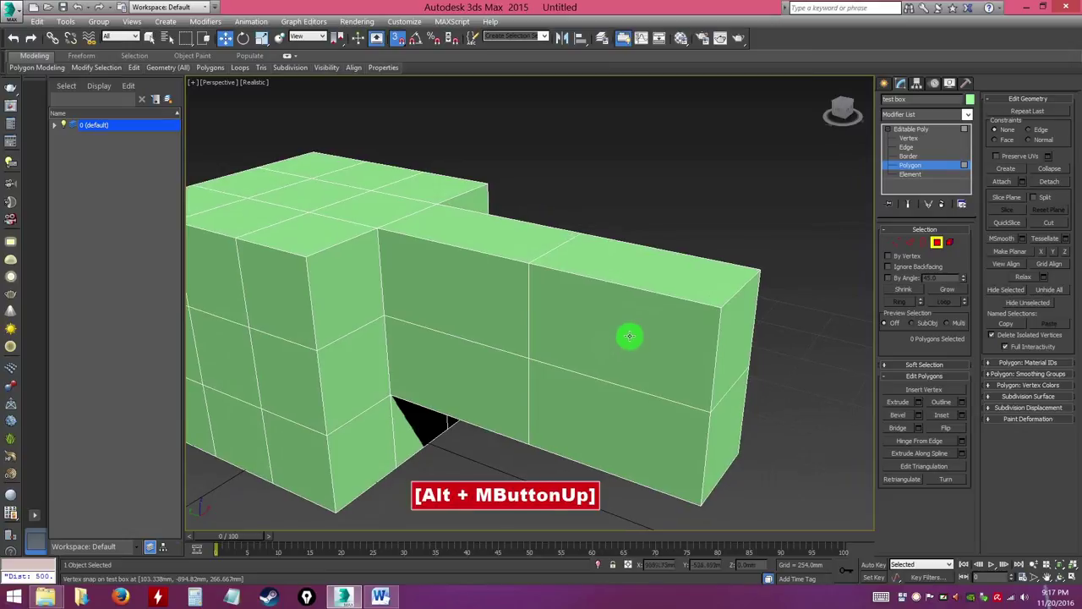
alt+middle_drag(737, 297, 725, 311)
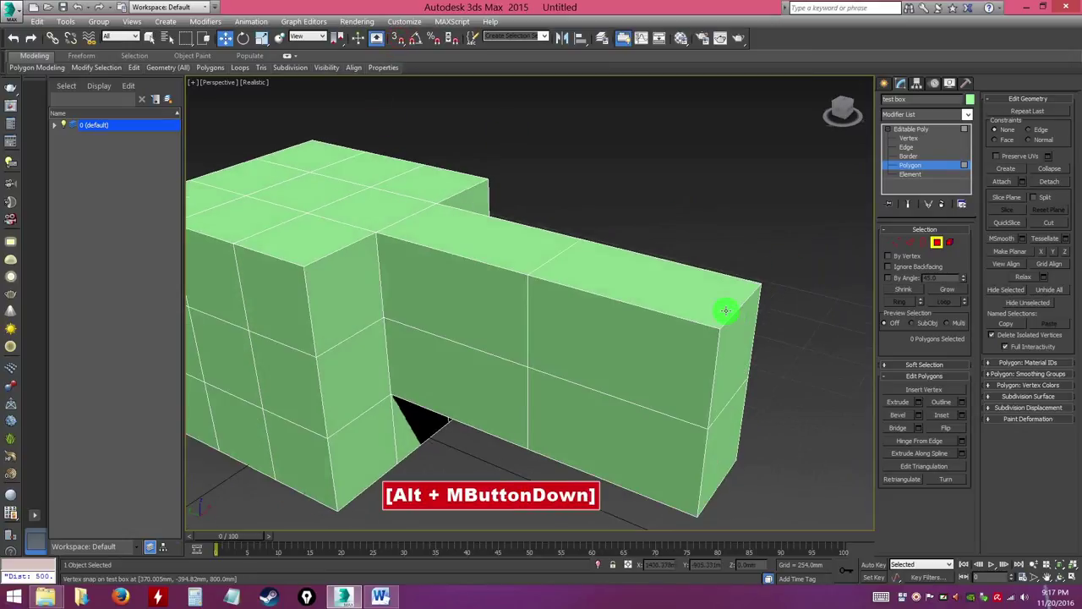
alt+middle_drag(761, 345, 618, 316)
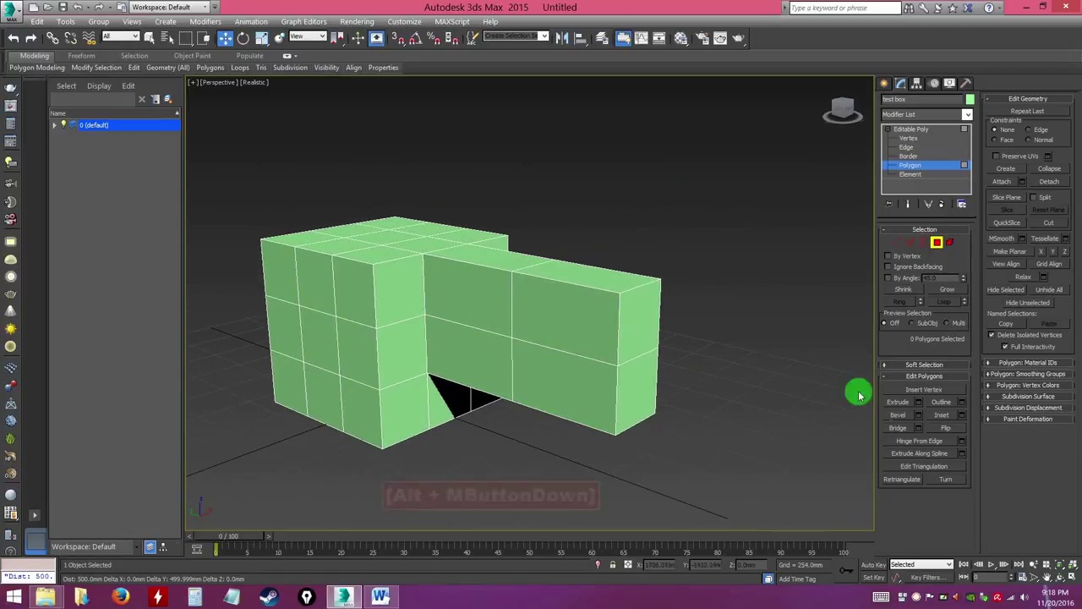
Practise selecting the two polygons on the extruded arm's end face, clearing the selection between attempts and leaving both selected.
alt+middle_drag(717, 381, 647, 353)
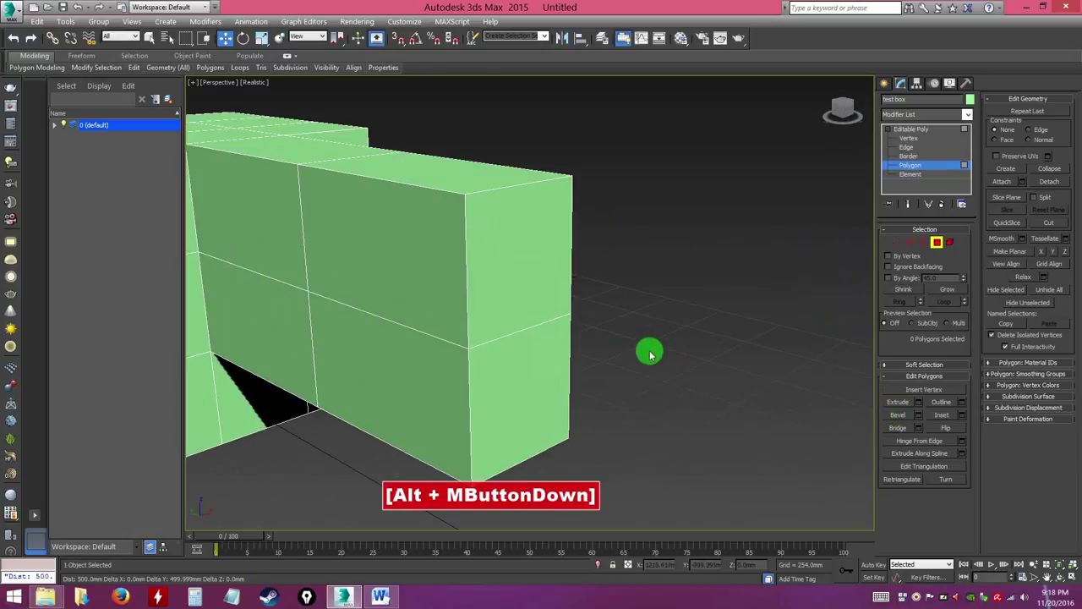
click(553, 265)
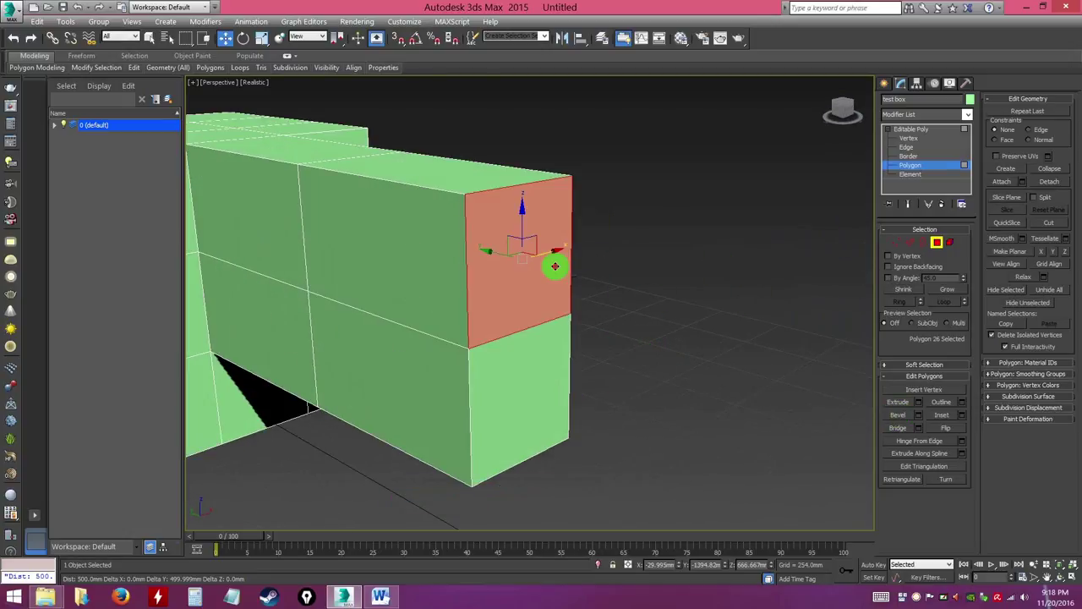
shift+click(535, 367)
click(626, 366)
alt+middle_drag(531, 254, 600, 285)
click(603, 253)
ctrl+click(606, 374)
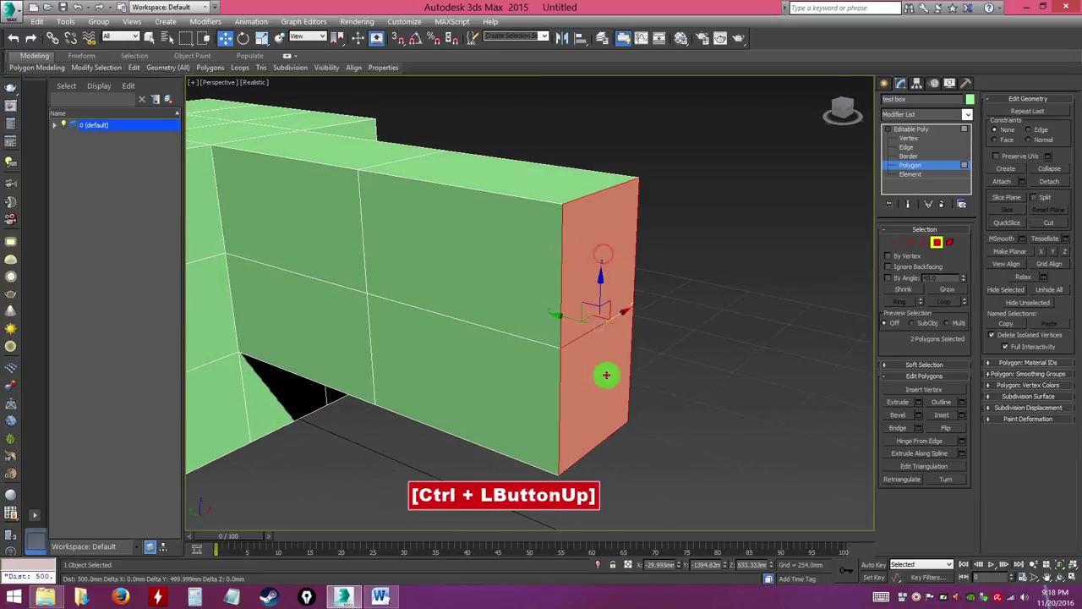
alt+middle_drag(704, 386, 698, 369)
click(699, 372)
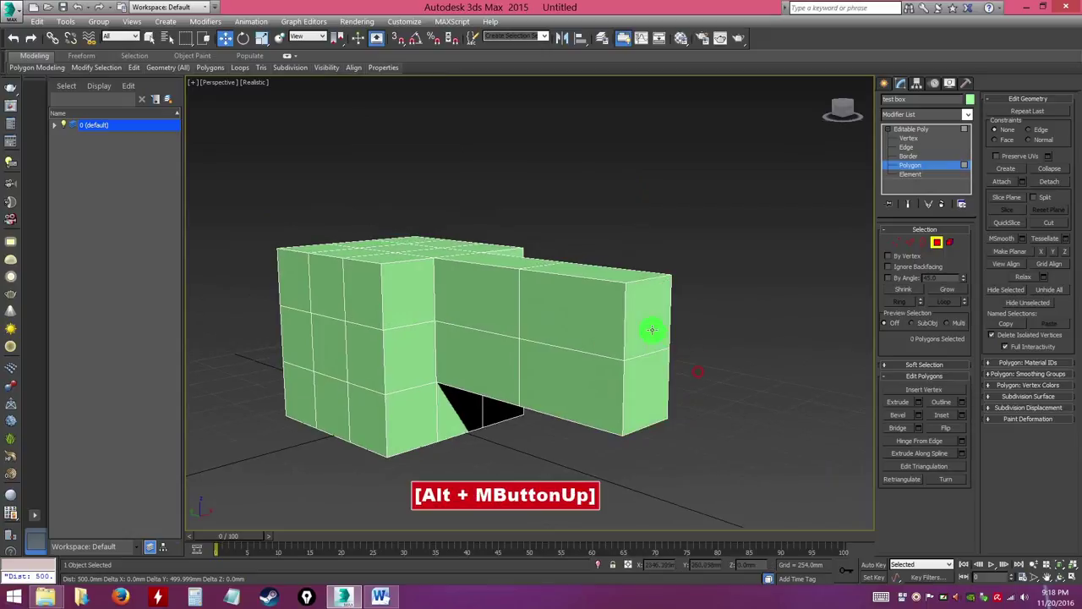
click(646, 319)
ctrl+click(635, 386)
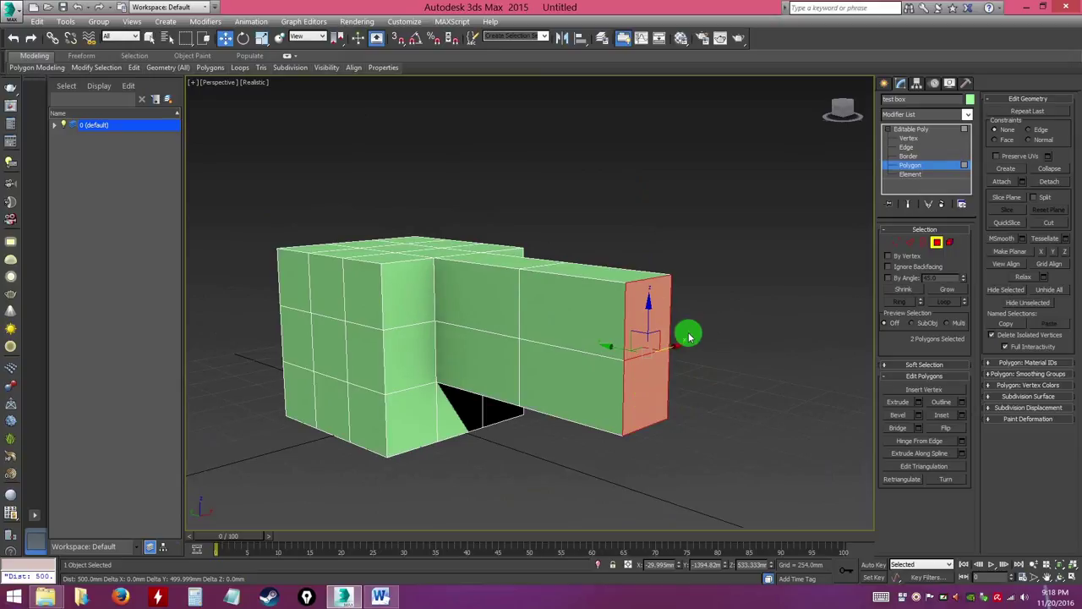
Bevel the two end polygons of the extruded arm with a height of 64.276 mm and an outline of -26.85 mm, and clear the selection.
click(919, 415)
drag(575, 332, 587, 163)
click(589, 203)
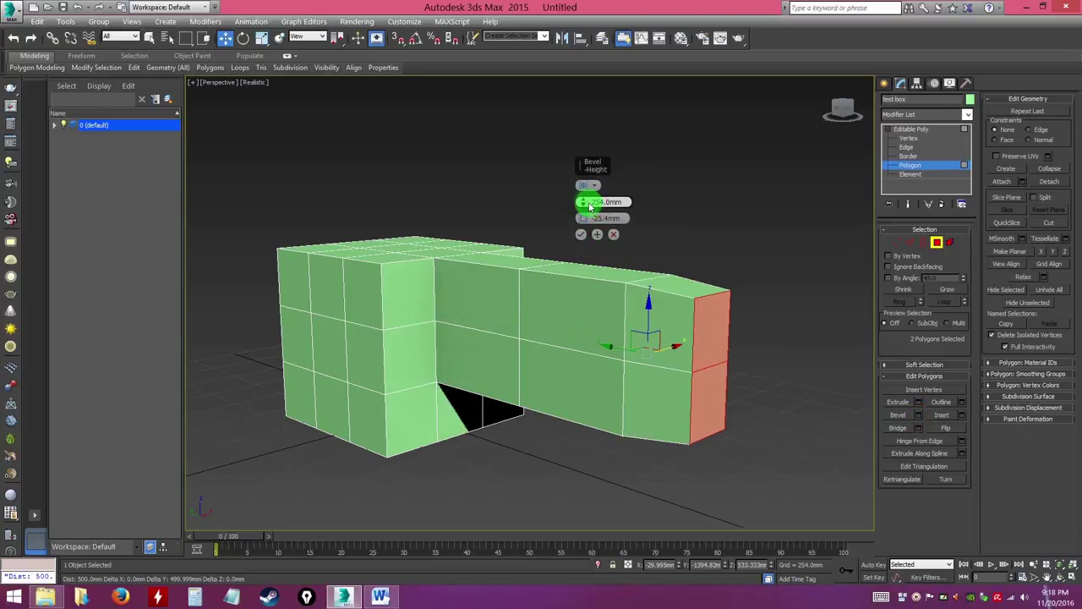
mouse_move(585, 205)
mouse_down()
mouse_move(584, 189)
mouse_move(584, 217)
mouse_move(584, 186)
mouse_move(607, 202)
mouse_move(590, 186)
mouse_up()
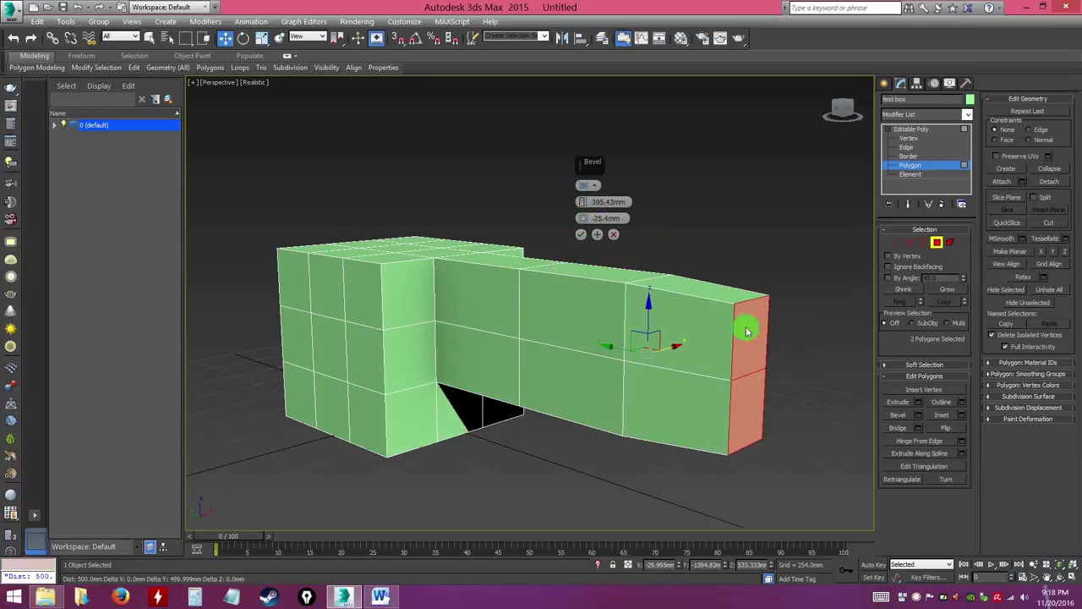
mouse_move(582, 218)
mouse_down()
mouse_move(581, 200)
mouse_move(581, 232)
mouse_move(587, 188)
mouse_move(582, 217)
mouse_move(585, 202)
mouse_move(587, 218)
mouse_move(604, 203)
mouse_move(589, 203)
mouse_move(587, 258)
mouse_move(583, 212)
mouse_up()
alt+middle_drag(738, 276, 730, 310)
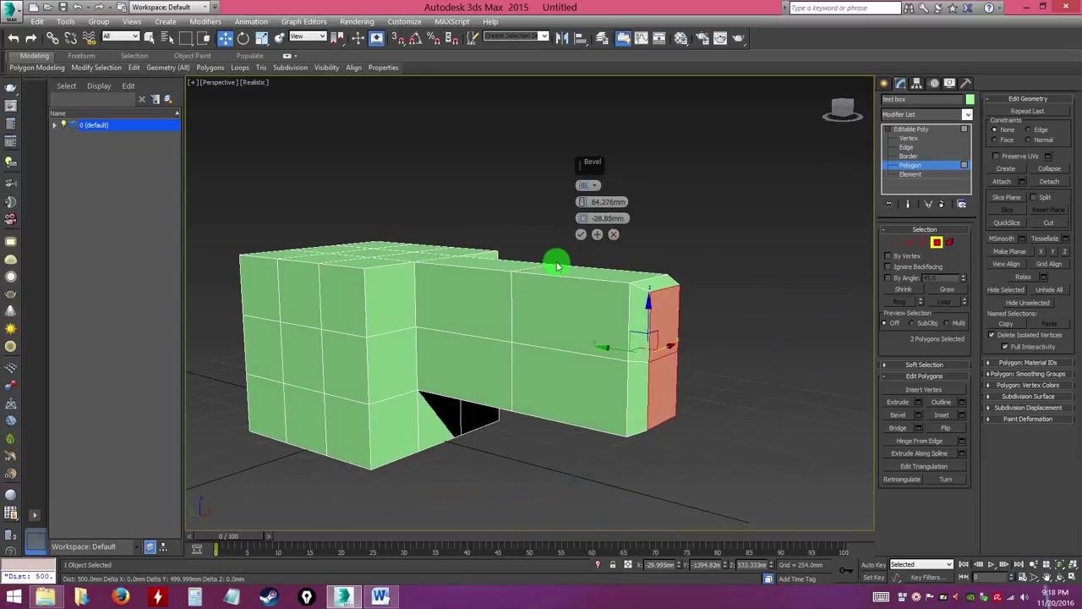
click(580, 235)
click(833, 323)
Examine the bevelled end and the long side face of the arm from several angles.
alt+middle_drag(735, 389, 695, 411)
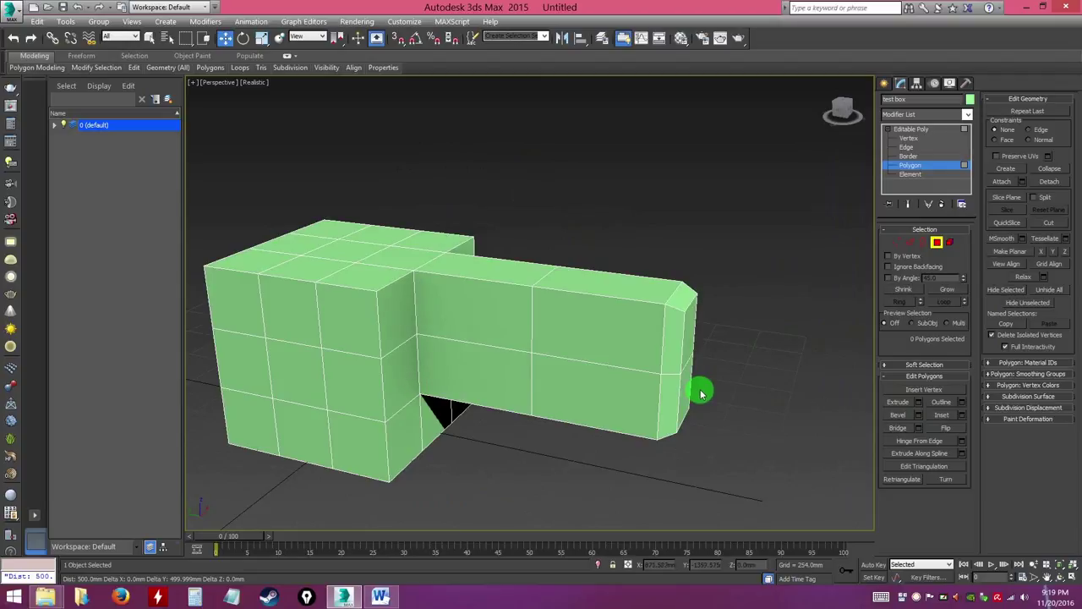
alt+middle_drag(627, 435, 752, 406)
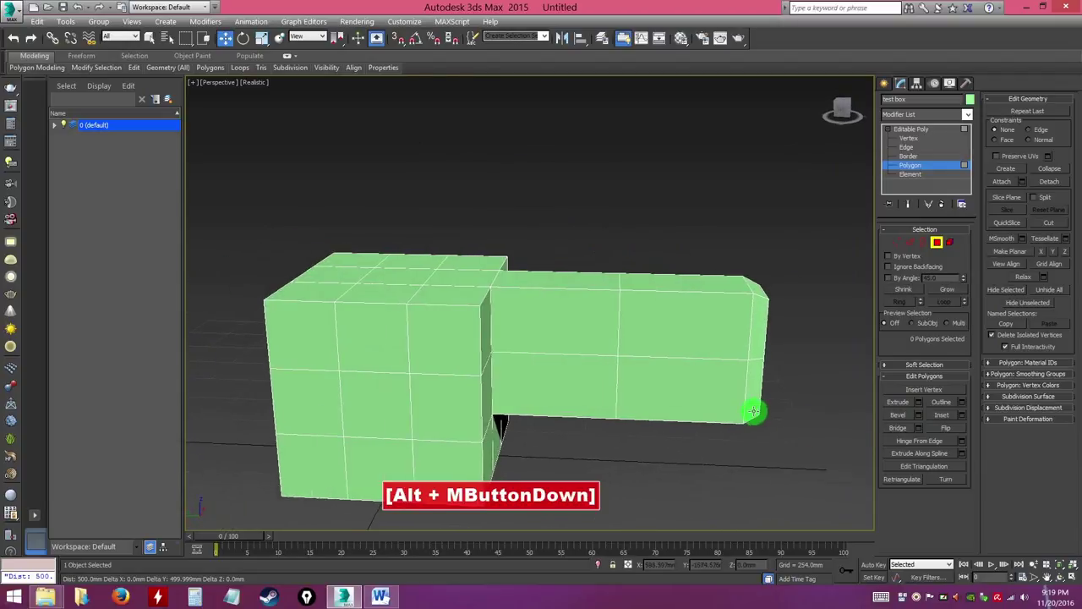
scroll(751, 406, up, 3)
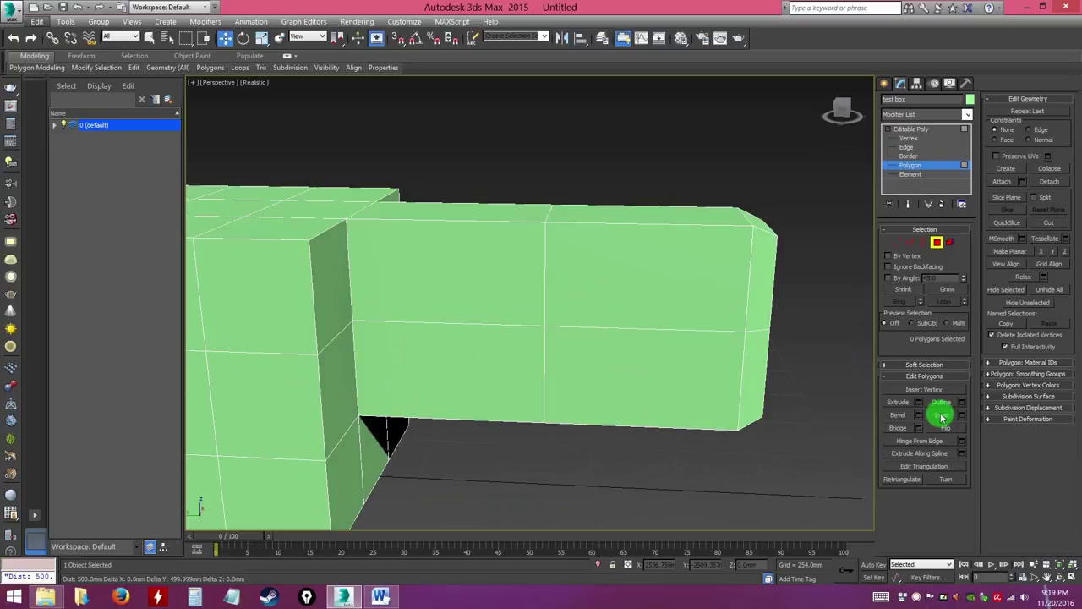
alt+middle_drag(532, 370, 551, 337)
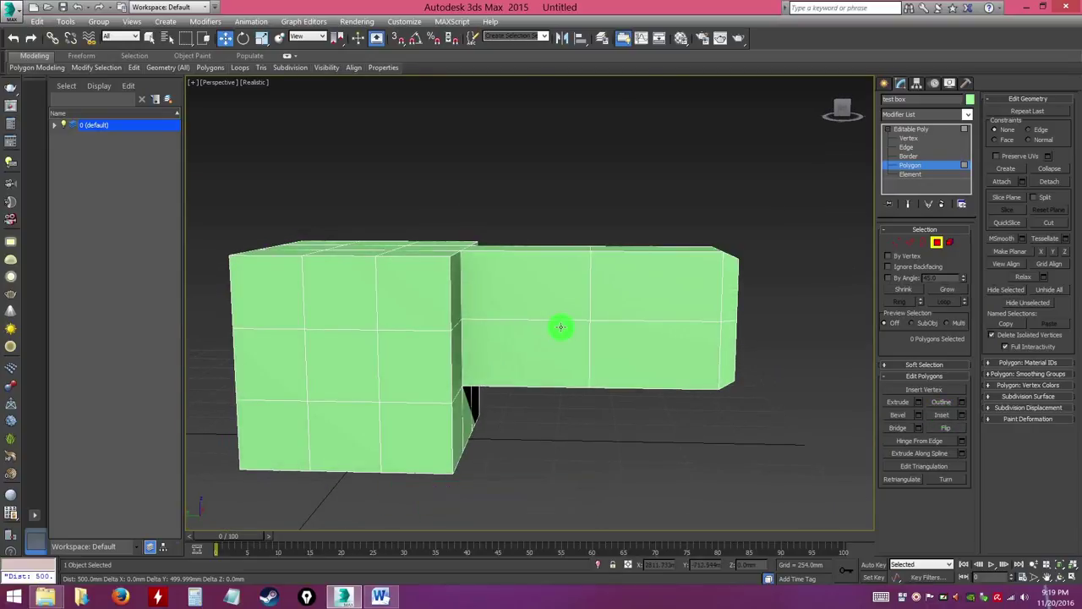
alt+middle_drag(561, 326, 587, 372)
alt+middle_drag(606, 309, 553, 295)
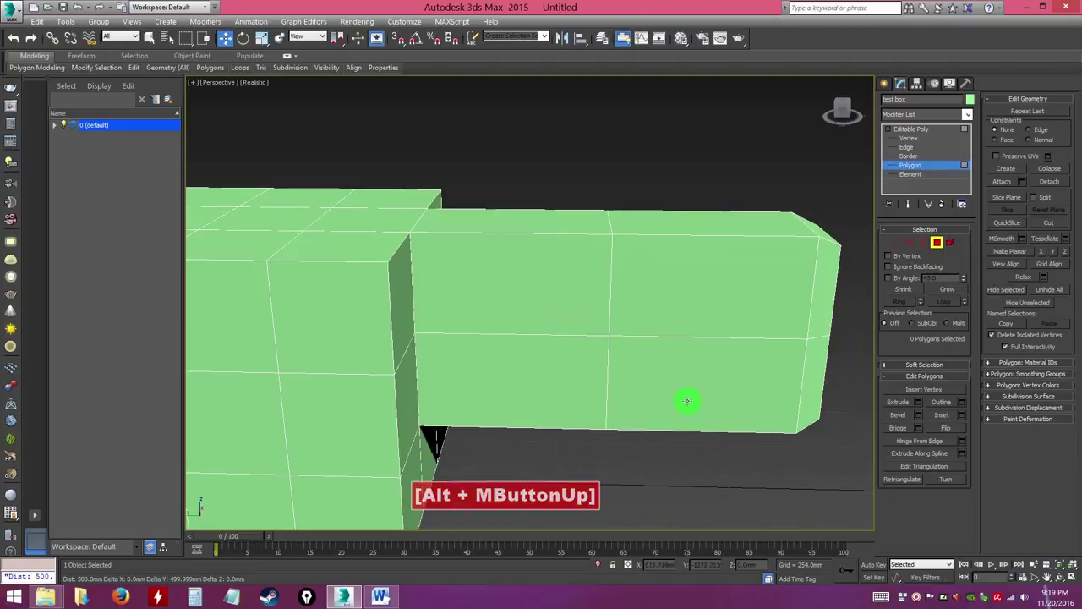
alt+middle_drag(678, 305, 512, 313)
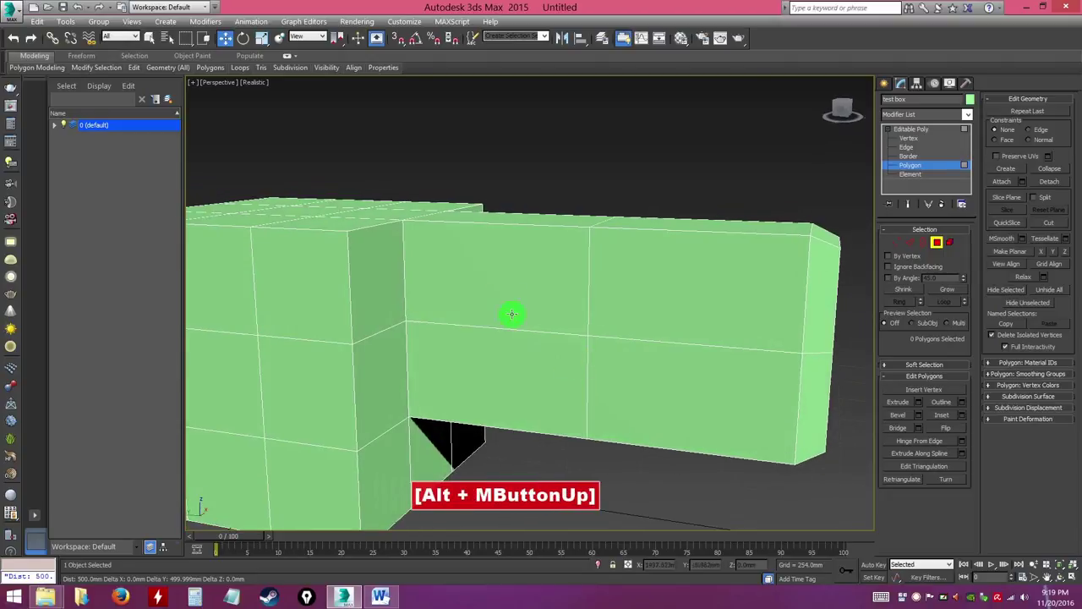
alt+middle_drag(646, 334, 595, 277)
alt+middle_drag(621, 363, 596, 338)
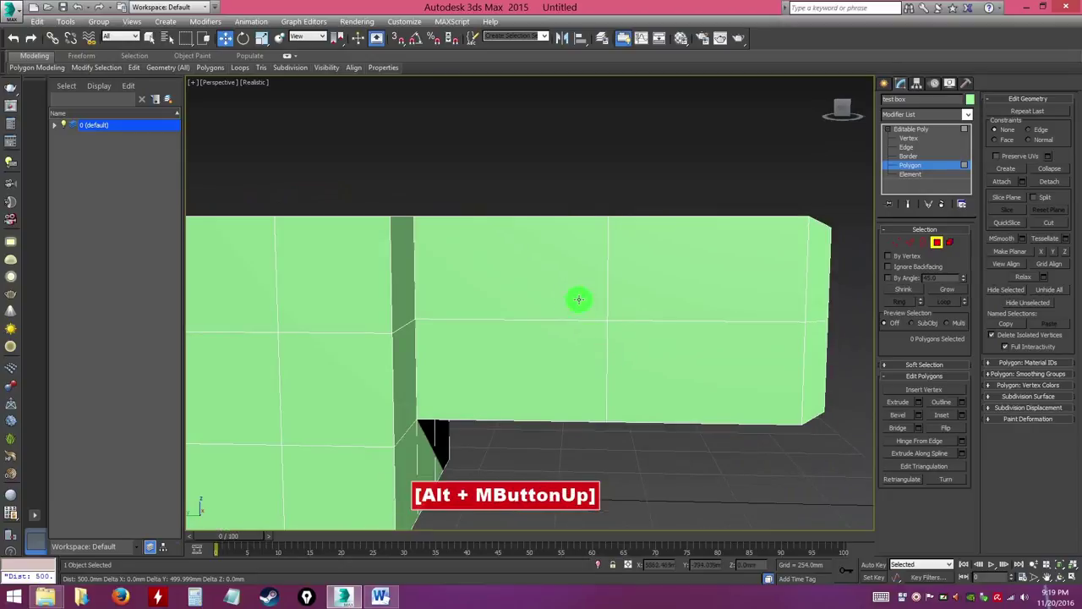
click(536, 282)
shift+click(699, 297)
shift+click(681, 372)
shift+click(570, 346)
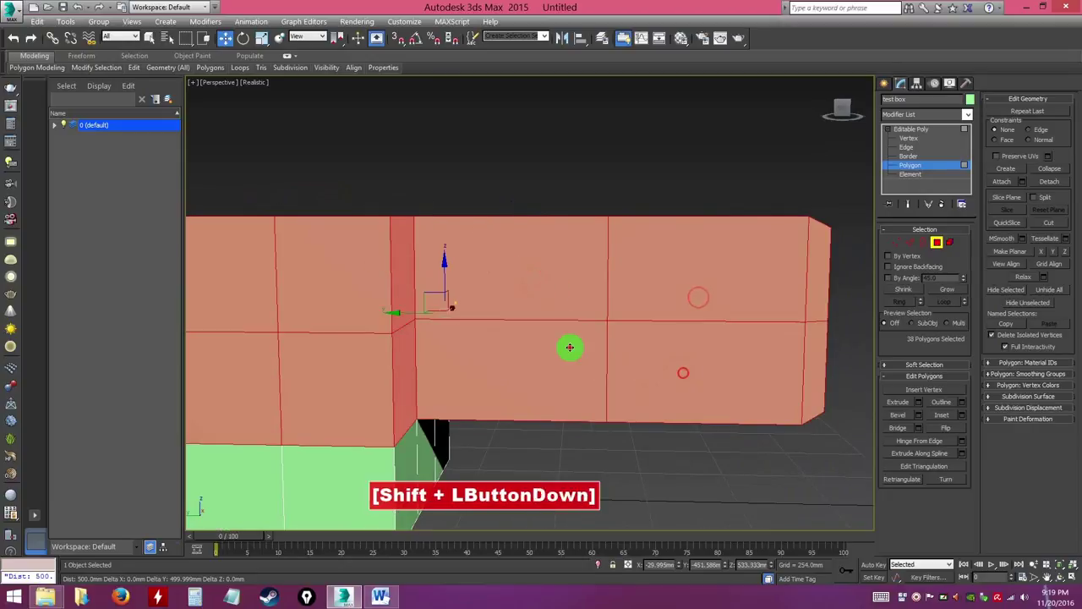
shift+click(663, 448)
Inset the four polygons on the arm's long side face as a group by 121.986 mm.
ctrl+click(536, 279)
ctrl+click(698, 296)
ctrl+click(678, 355)
ctrl+click(579, 355)
mouse_move(660, 355)
alt+middle_down()
mouse_move(618, 367)
mouse_move(666, 358)
mouse_move(674, 350)
mouse_move(663, 349)
alt+middle_up()
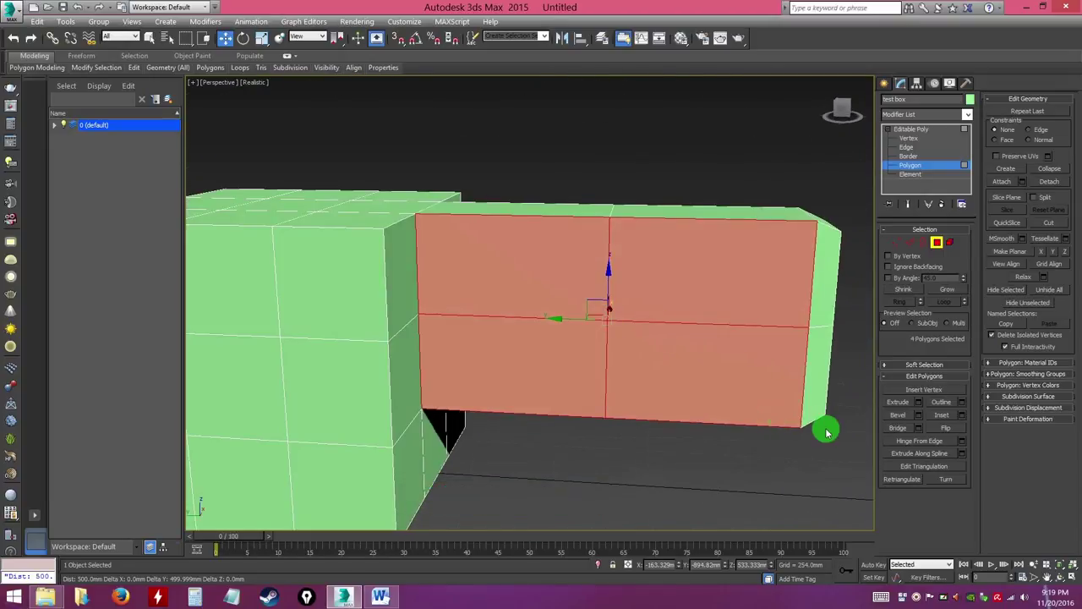
click(962, 415)
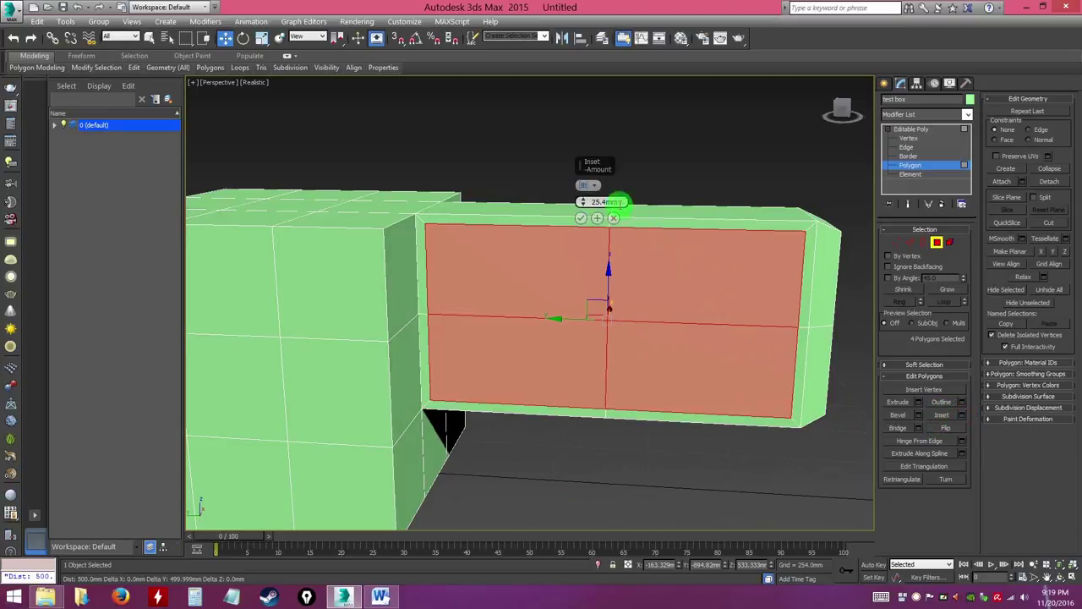
drag(580, 203, 589, 181)
alt+middle_drag(692, 363, 678, 331)
mouse_move(582, 205)
mouse_down()
mouse_move(586, 189)
mouse_move(587, 205)
mouse_up()
alt+middle_drag(716, 329, 756, 340)
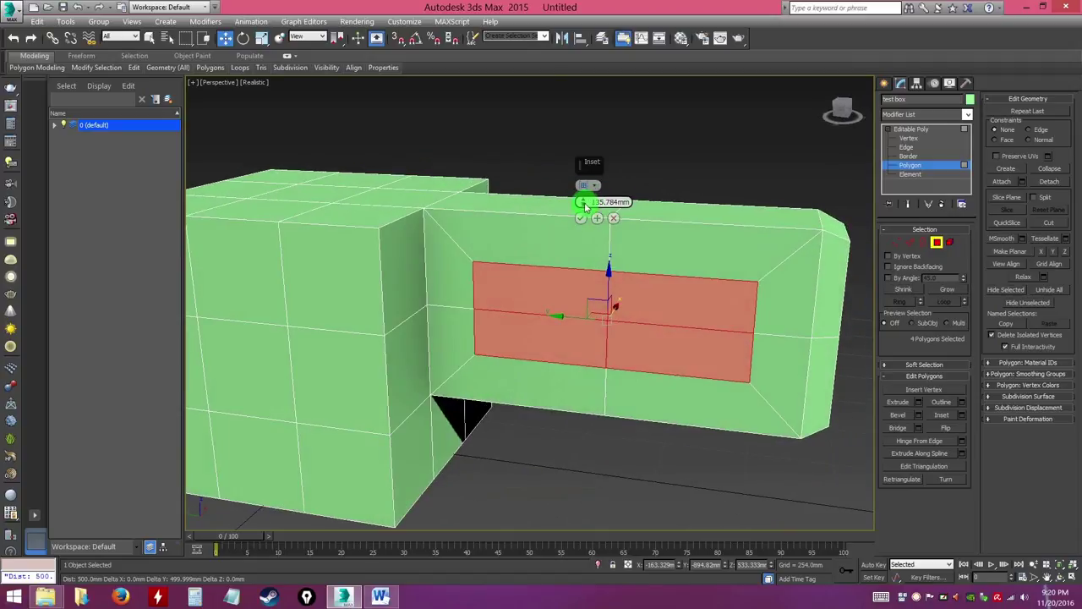
drag(586, 207, 584, 204)
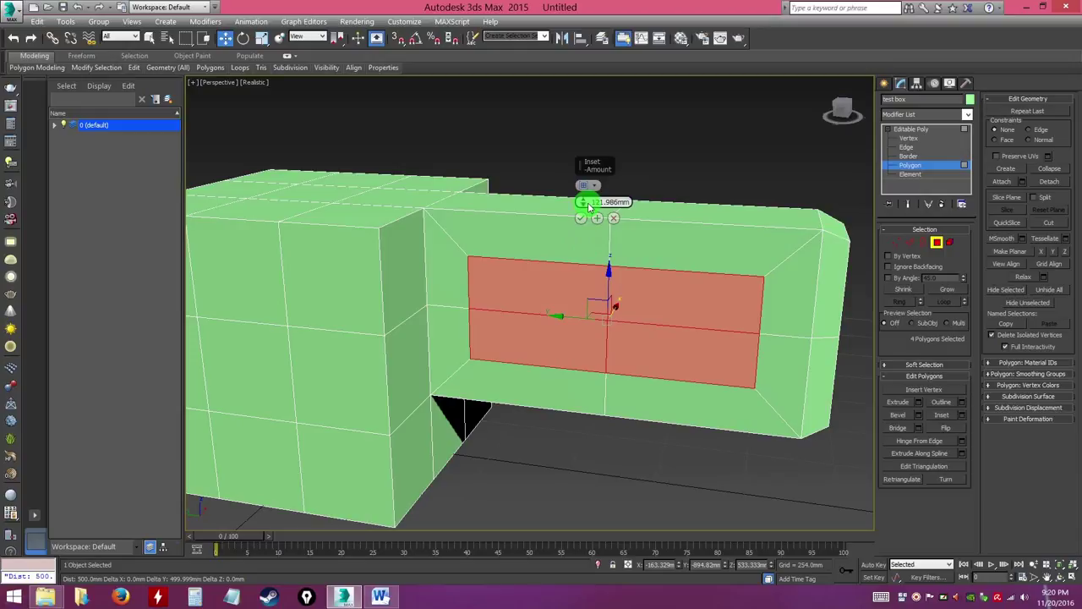
click(584, 219)
Extrude the four inset polygons inward by -41.574 mm to form a recess, and clear the selection.
mouse_move(616, 302)
alt+middle_down()
mouse_move(551, 285)
mouse_move(563, 251)
mouse_move(599, 257)
mouse_move(599, 297)
alt+middle_up()
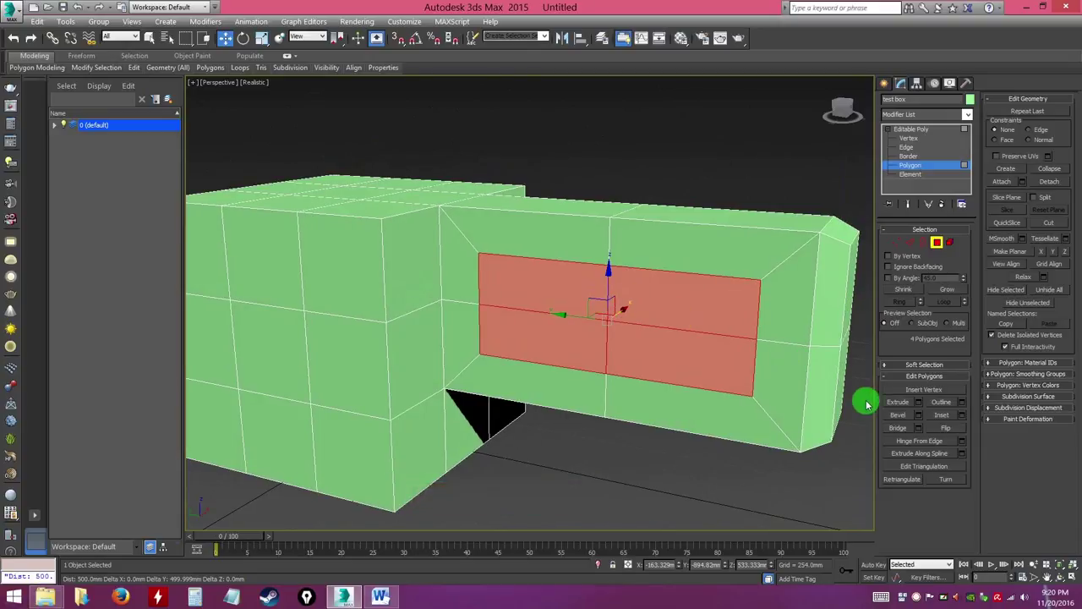
click(919, 403)
alt+middle_drag(635, 375, 563, 273)
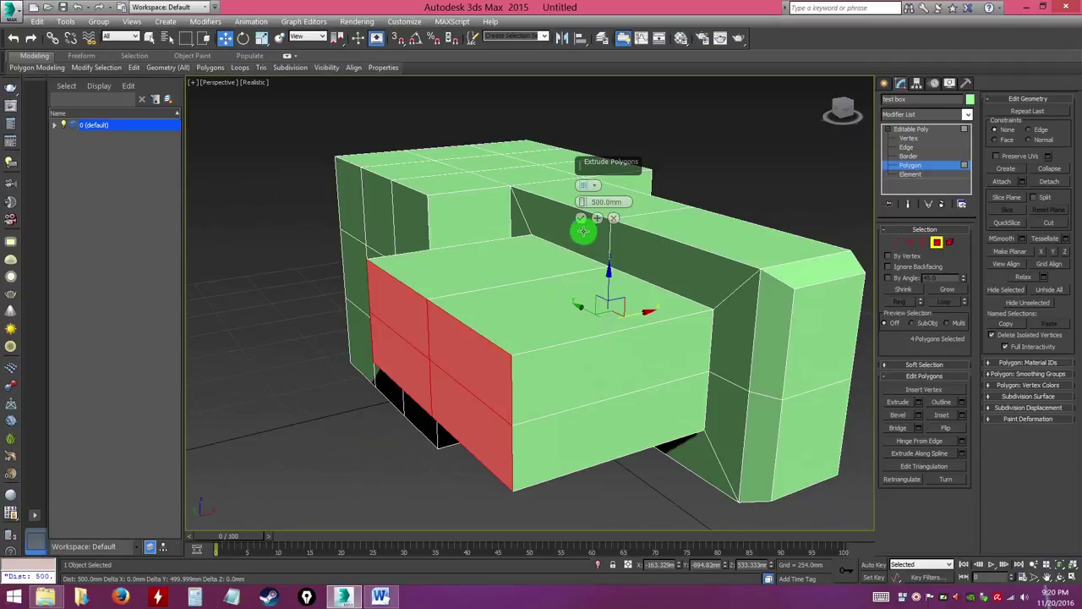
drag(582, 202, 590, 289)
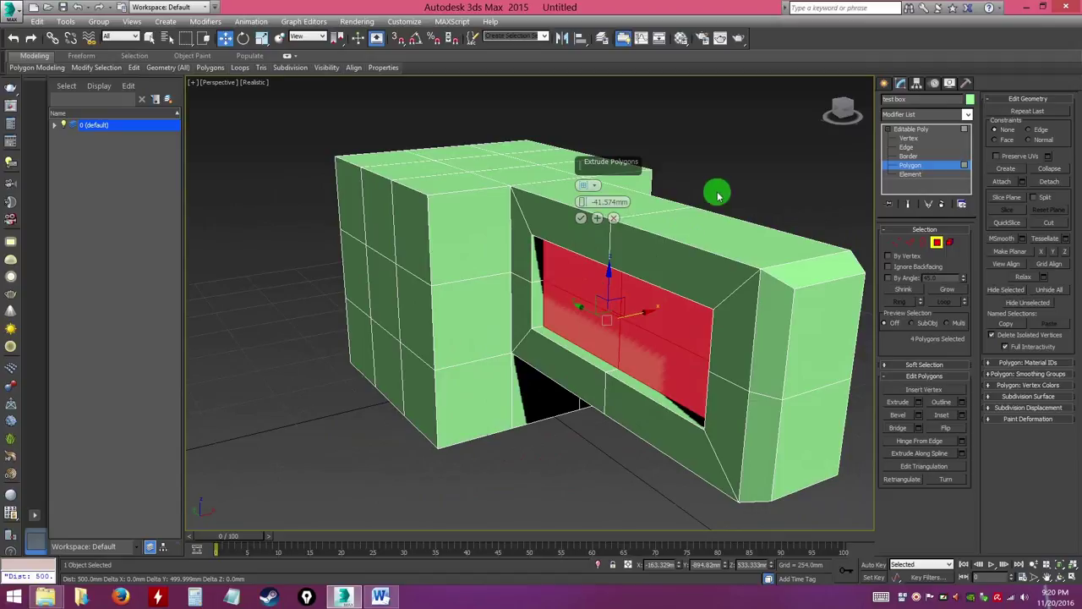
click(579, 217)
click(789, 171)
Examine the recess in the arm and the sides of the main box from several angles.
alt+middle_drag(642, 292, 550, 312)
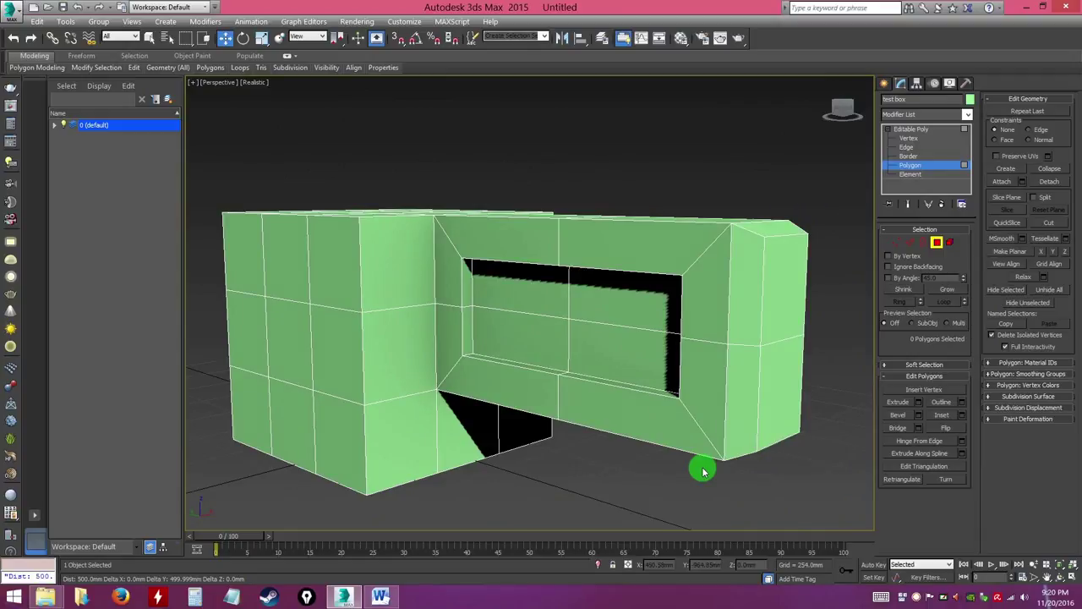
alt+middle_drag(628, 401, 662, 392)
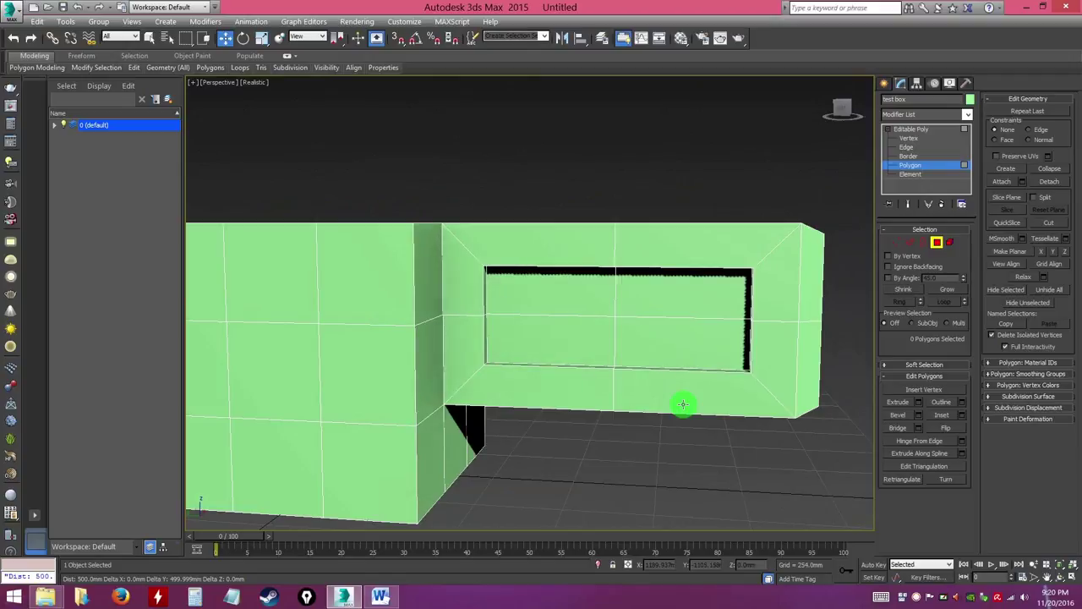
alt+middle_drag(582, 403, 650, 431)
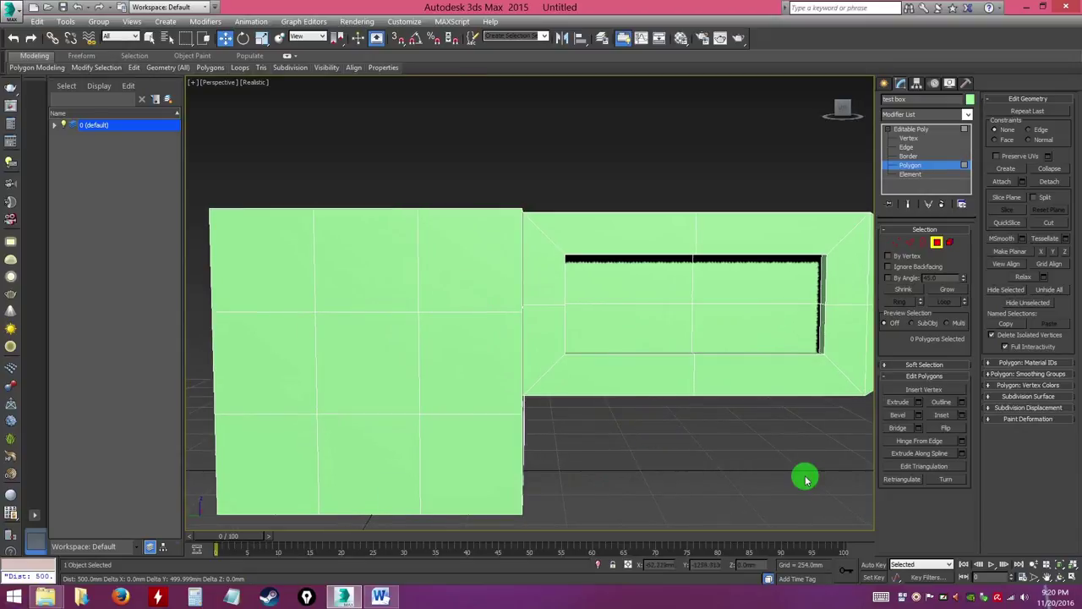
key(alt)
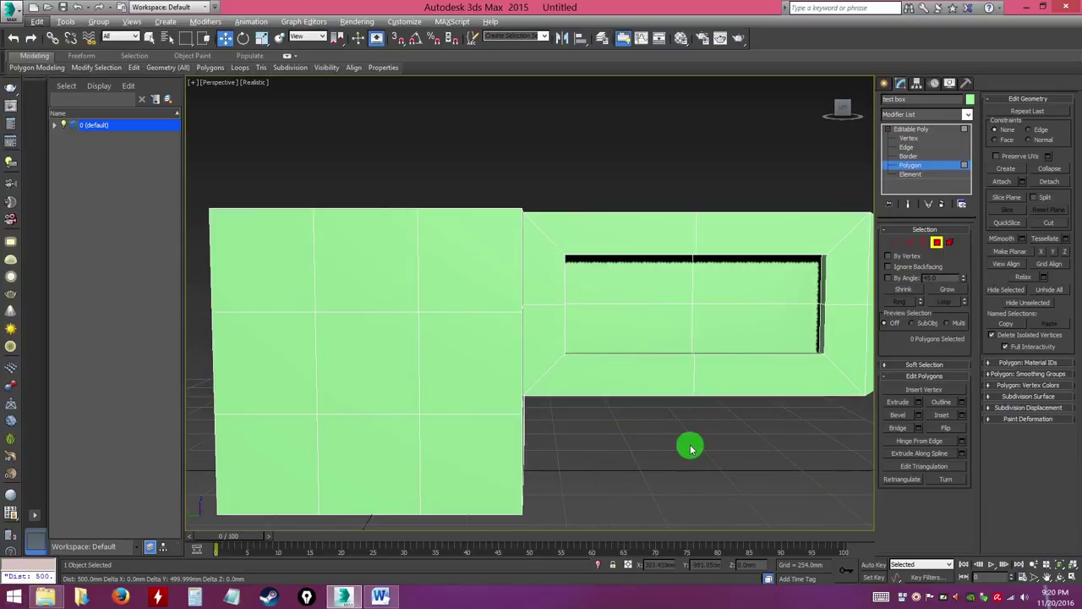
alt+middle_drag(664, 447, 647, 355)
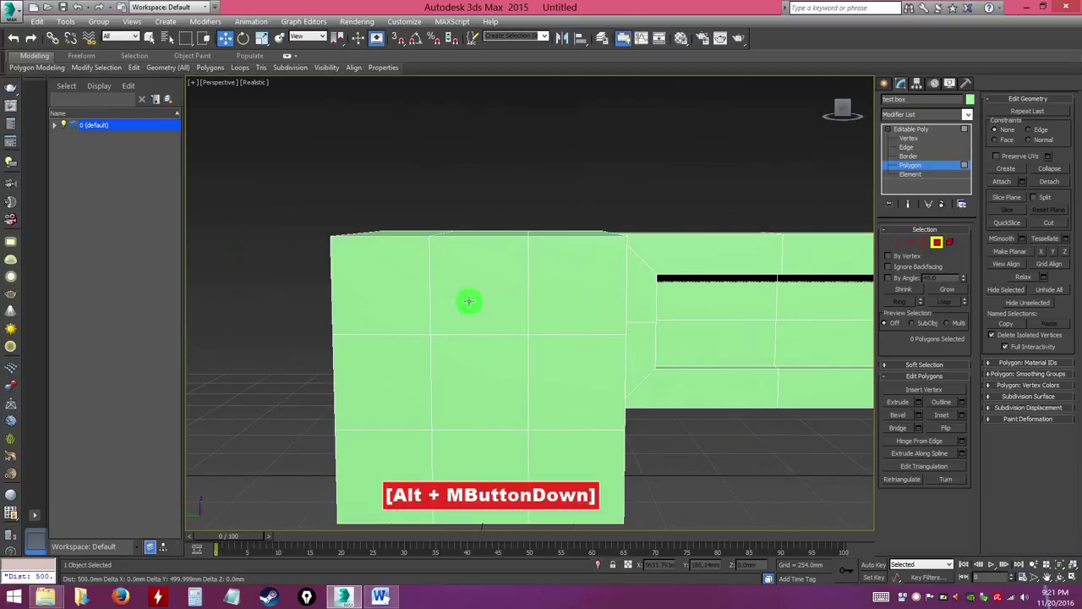
alt+middle_drag(331, 282, 388, 302)
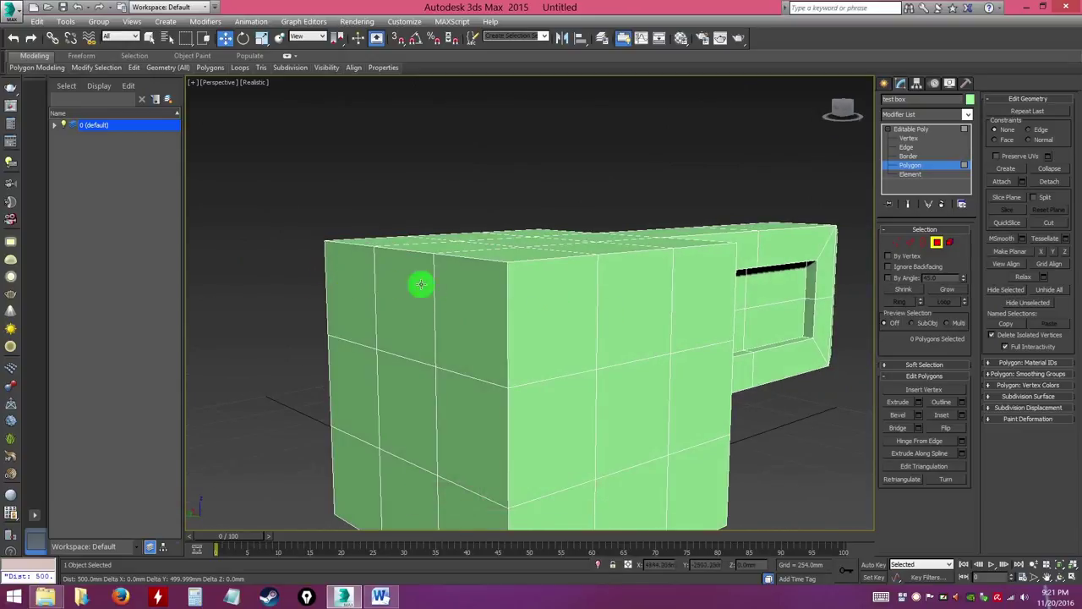
alt+middle_drag(646, 303, 681, 301)
alt+middle_drag(397, 300, 642, 291)
mouse_move(522, 299)
alt+middle_down()
mouse_move(558, 310)
mouse_move(507, 313)
alt+middle_up()
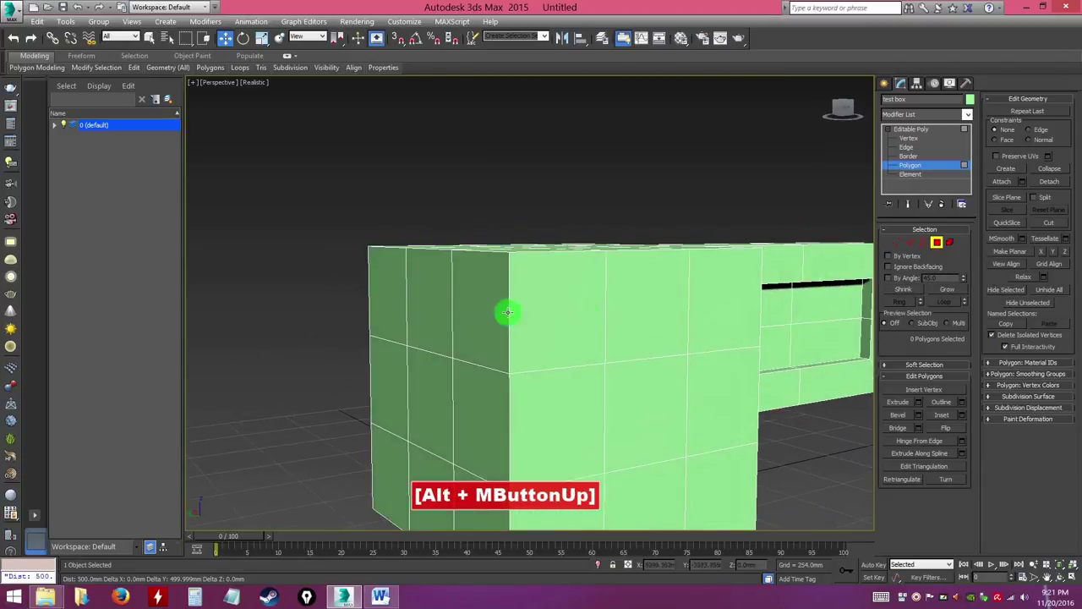
Select the top row of polygons all the way around the sides of the main box.
mouse_move(581, 312)
alt+middle_down()
mouse_move(561, 329)
mouse_move(580, 319)
alt+middle_up()
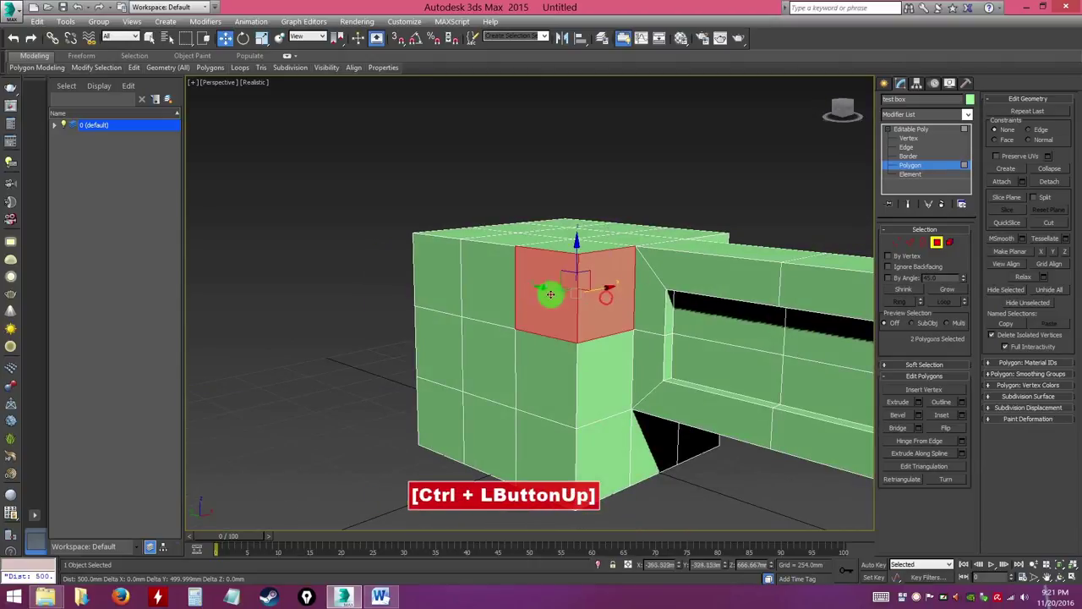
alt+middle_drag(449, 313, 574, 316)
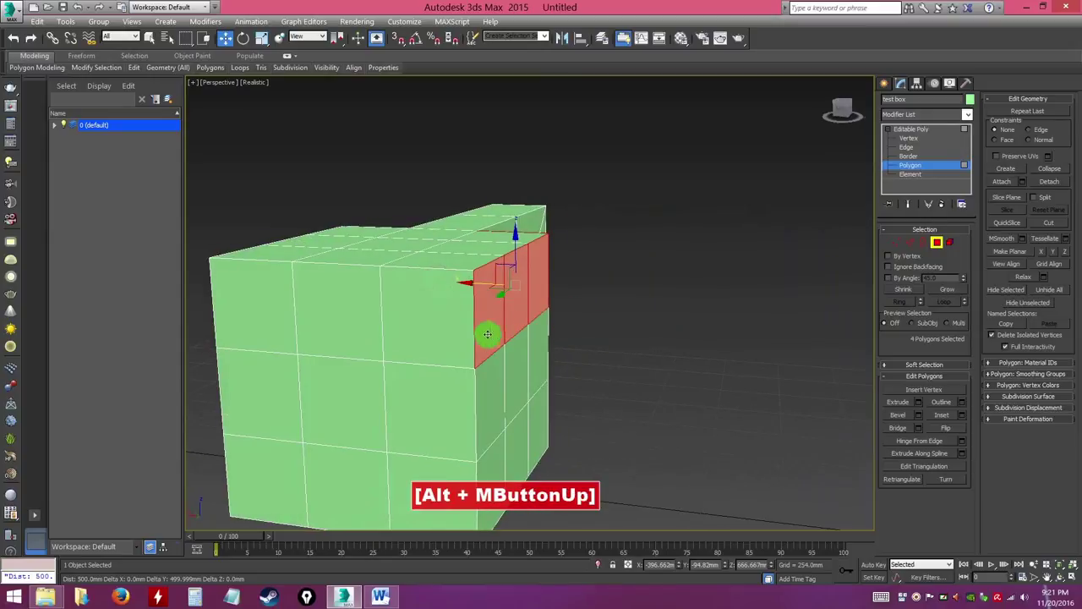
ctrl+click(362, 313)
ctrl+click(270, 295)
alt+middle_drag(271, 295, 621, 335)
ctrl+click(579, 355)
ctrl+click(469, 355)
ctrl+click(384, 338)
alt+middle_drag(391, 339, 532, 350)
ctrl+click(495, 343)
alt+middle_drag(630, 367, 555, 325)
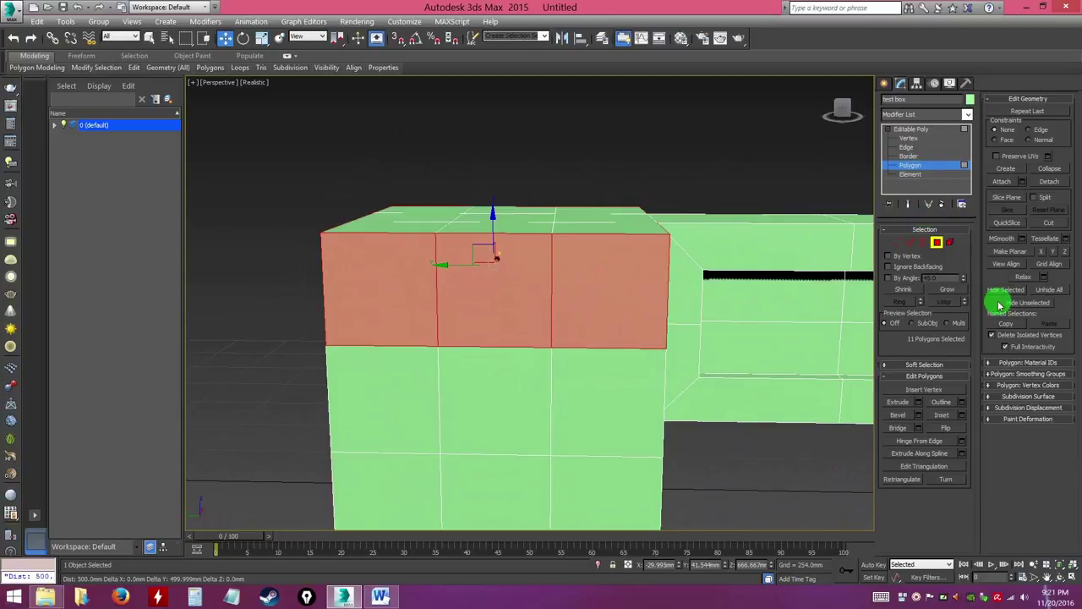
Start Slice Plane on the selected top row of polygons and examine the plane's outline around the model.
key(ctrl)
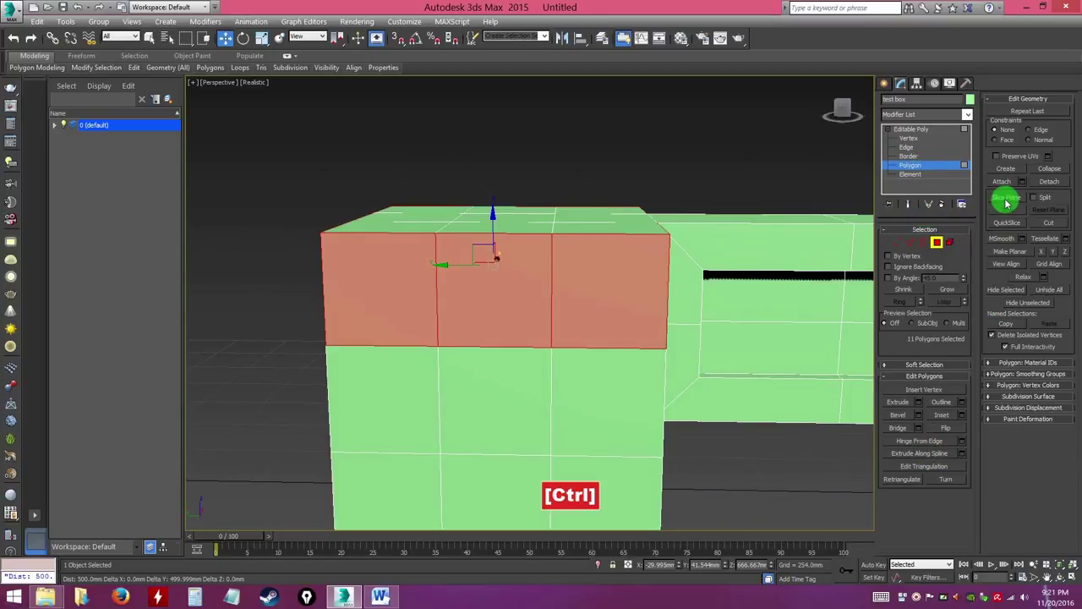
key(ctrl)
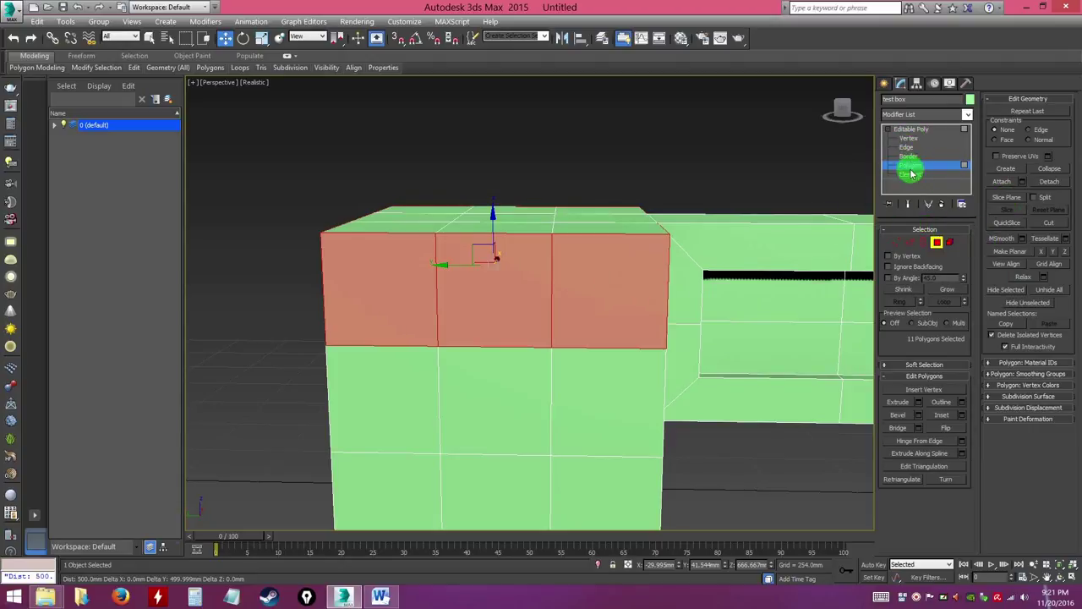
alt+middle_drag(359, 300, 519, 293)
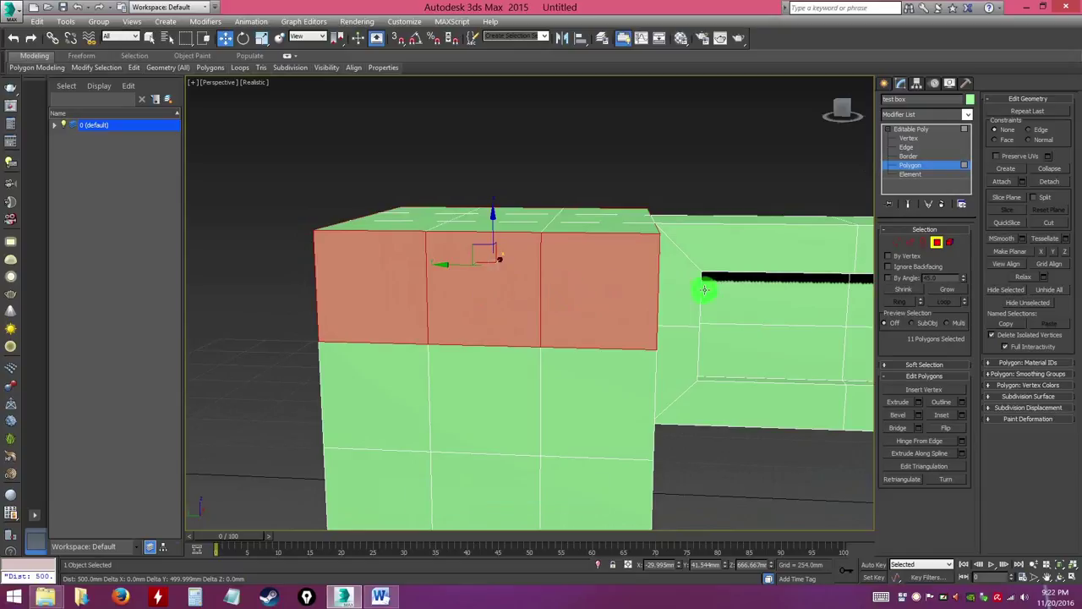
click(1006, 200)
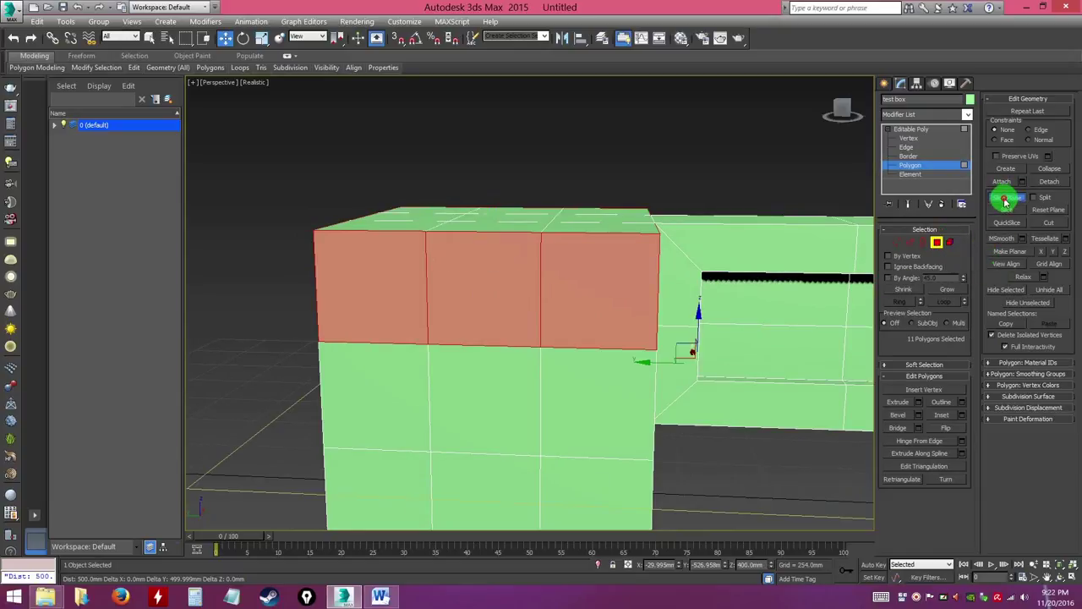
alt+middle_drag(589, 288, 499, 281)
alt+scroll(500, 281, down, 3)
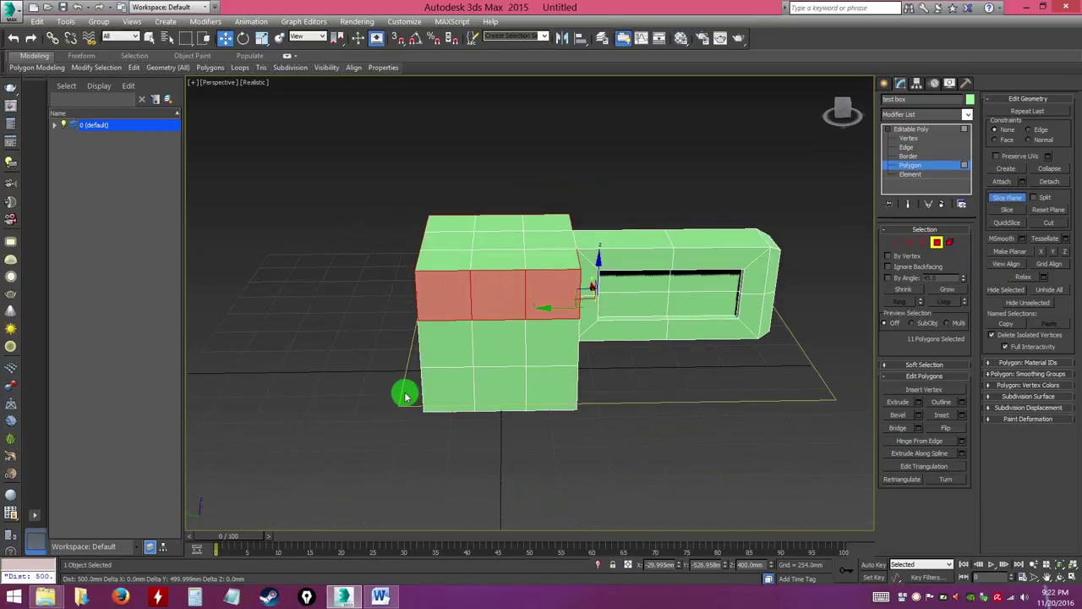
alt+middle_drag(683, 402, 598, 342)
alt+middle_drag(403, 279, 517, 265)
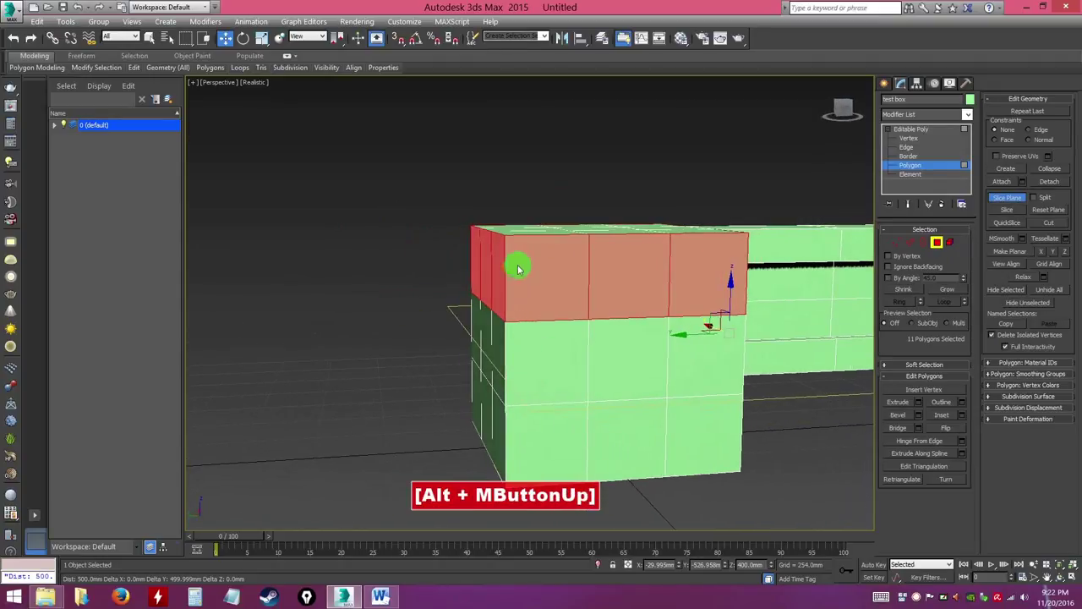
alt+middle_drag(612, 297, 593, 295)
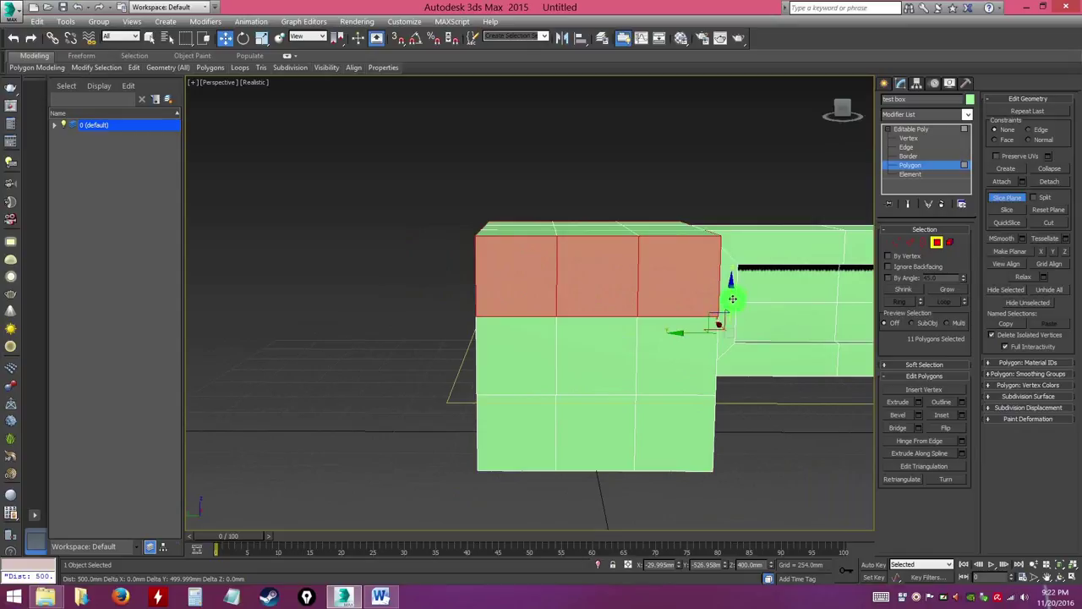
key(ctrl)
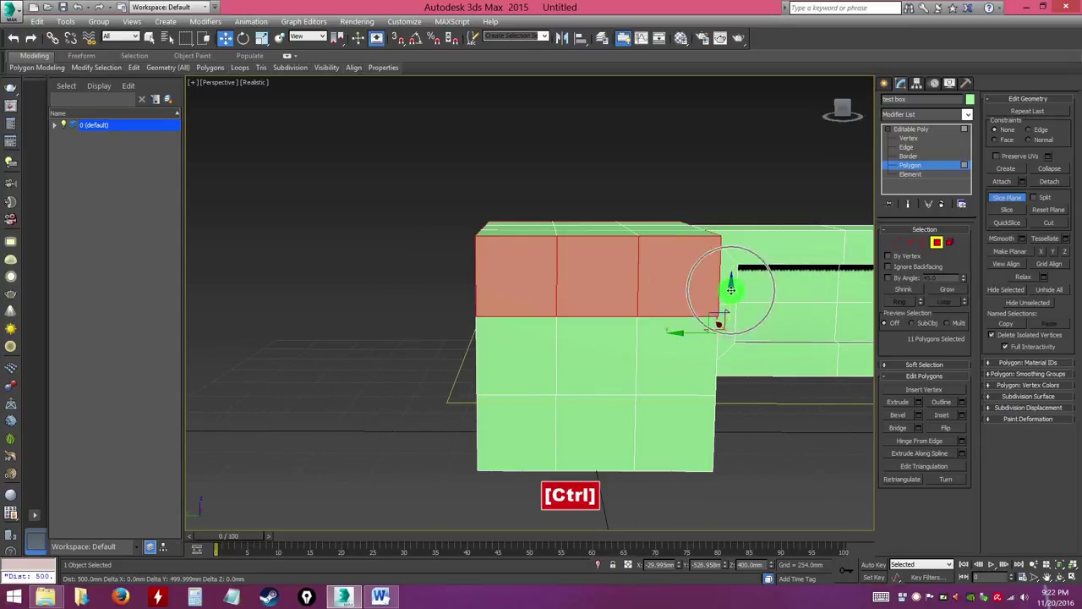
key(ctrl)
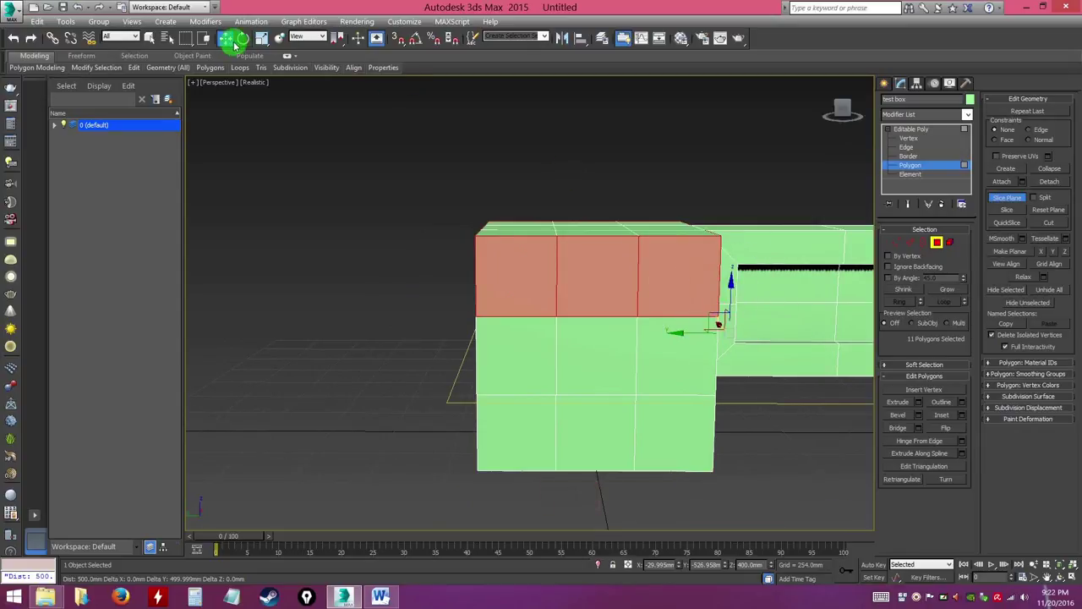
Raise the slice plane vertically to about the middle of the selected top row of polygons.
drag(732, 287, 735, 224)
alt+middle_drag(584, 271, 668, 317)
mouse_move(735, 229)
mouse_down()
mouse_move(729, 256)
mouse_move(727, 213)
mouse_up()
mouse_move(725, 228)
alt+middle_down()
mouse_move(715, 259)
mouse_move(684, 254)
mouse_move(707, 253)
mouse_move(717, 269)
mouse_move(732, 239)
alt+middle_up()
drag(732, 239, 728, 237)
alt+middle_drag(709, 302, 694, 292)
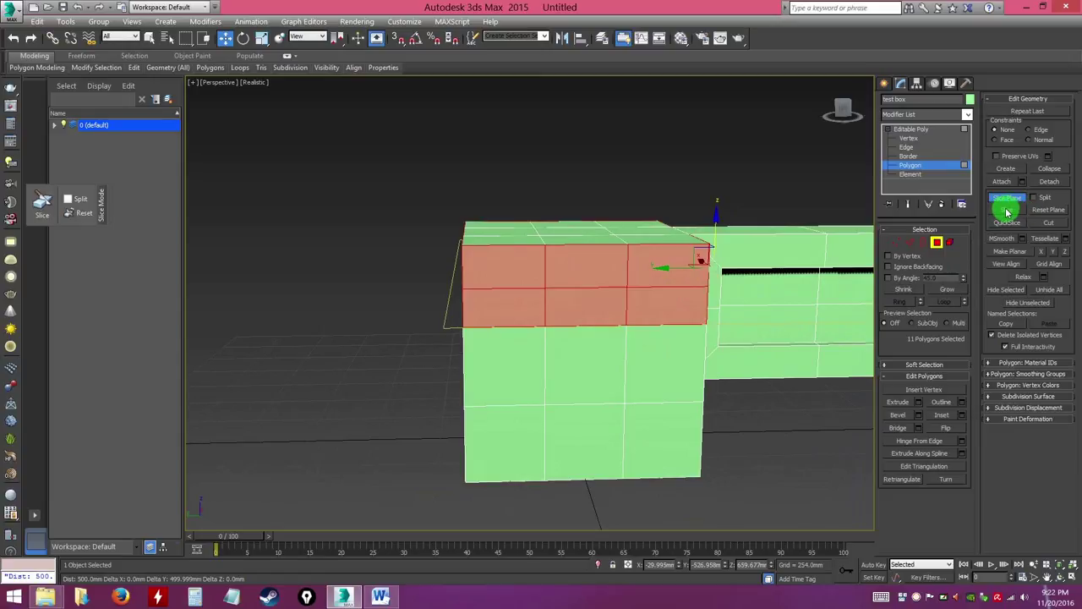
Slice the selected polygons along the plane, end Slice Plane mode and clear the polygon selection.
key(ctrl)
click(623, 285)
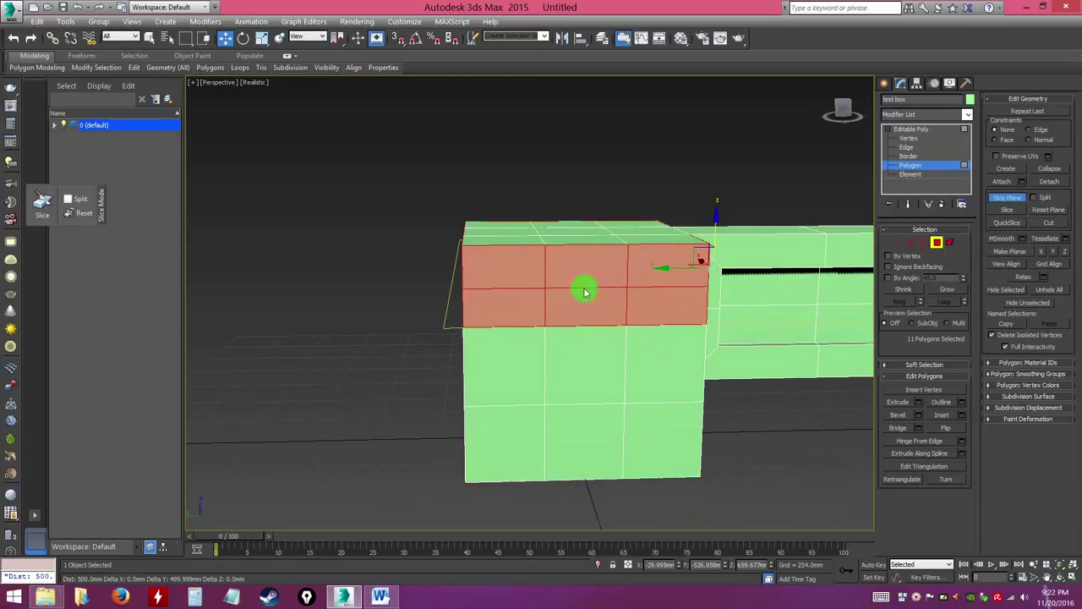
alt+middle_drag(499, 295, 554, 300)
alt+middle_drag(674, 308, 642, 305)
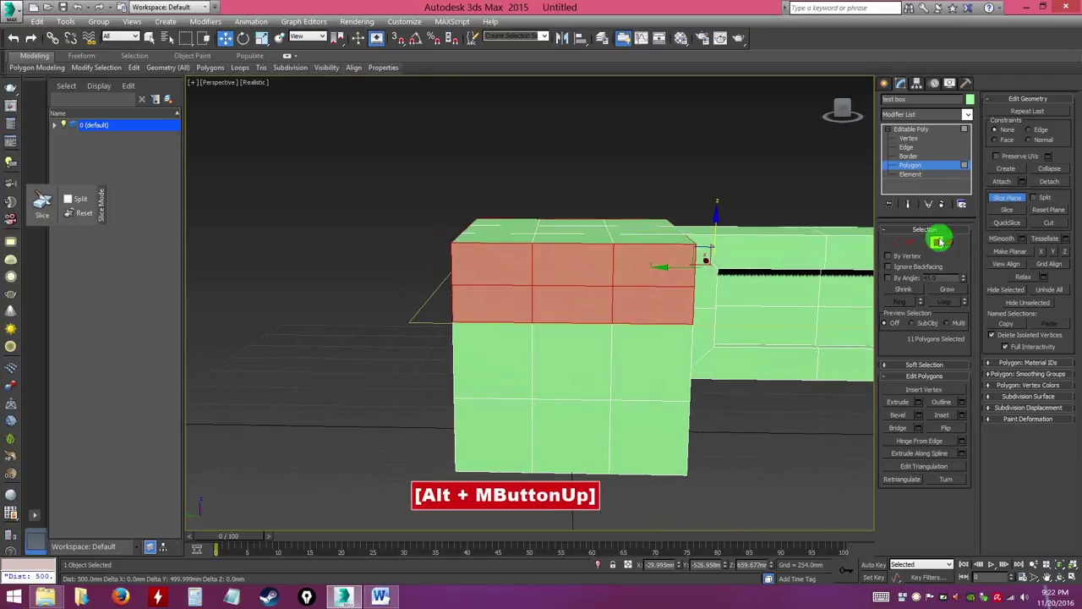
click(1012, 199)
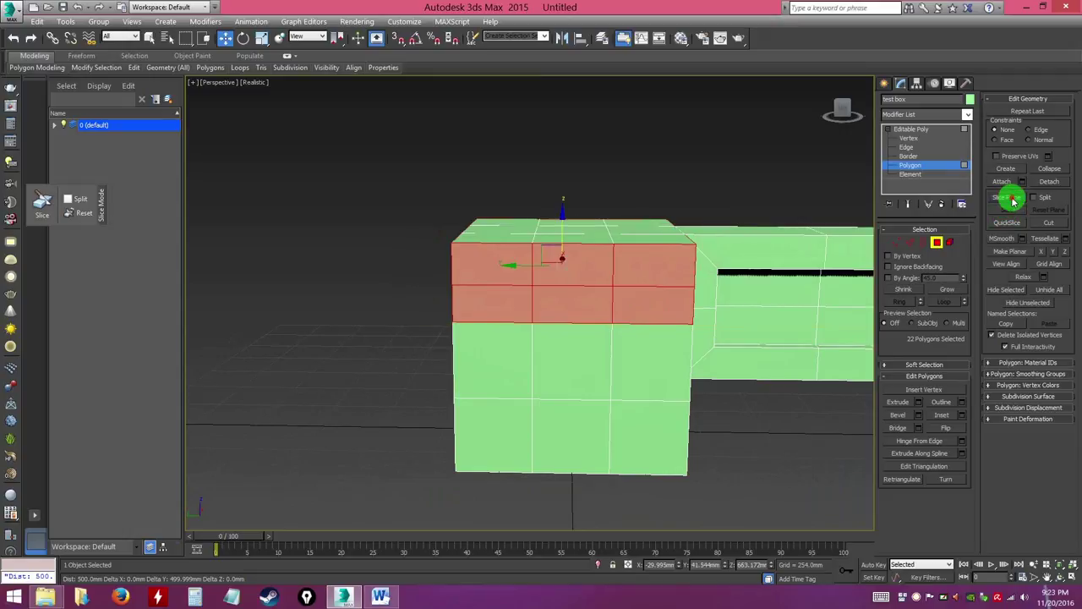
click(660, 176)
Select one polygon above the new cut, then switch to Edge level and select the cut's whole edge loop around the box.
mouse_move(592, 306)
alt+middle_down()
mouse_move(744, 299)
mouse_move(597, 307)
alt+middle_up()
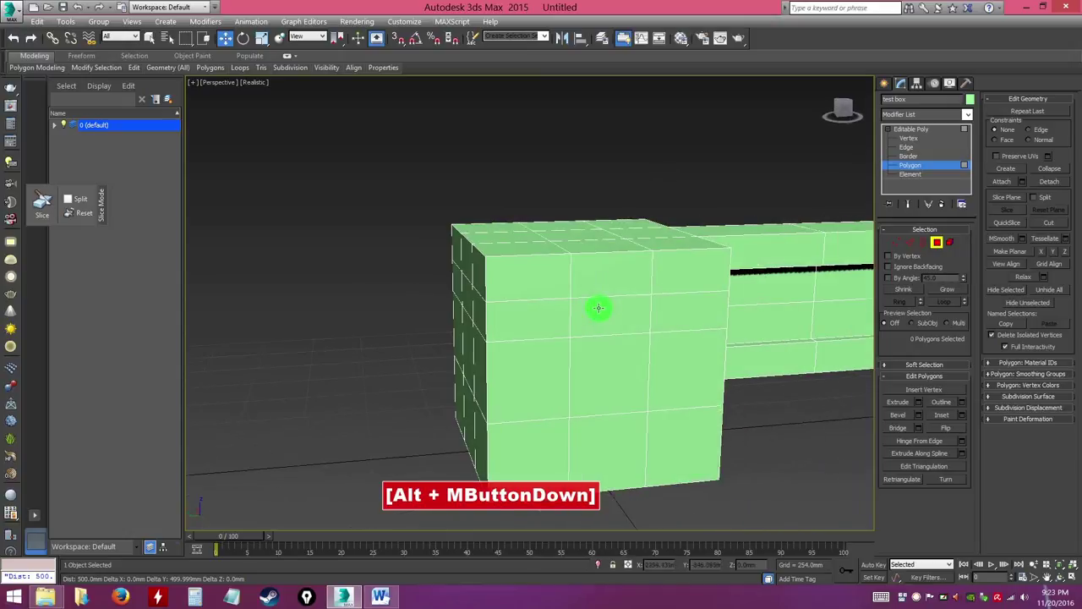
click(681, 284)
click(906, 148)
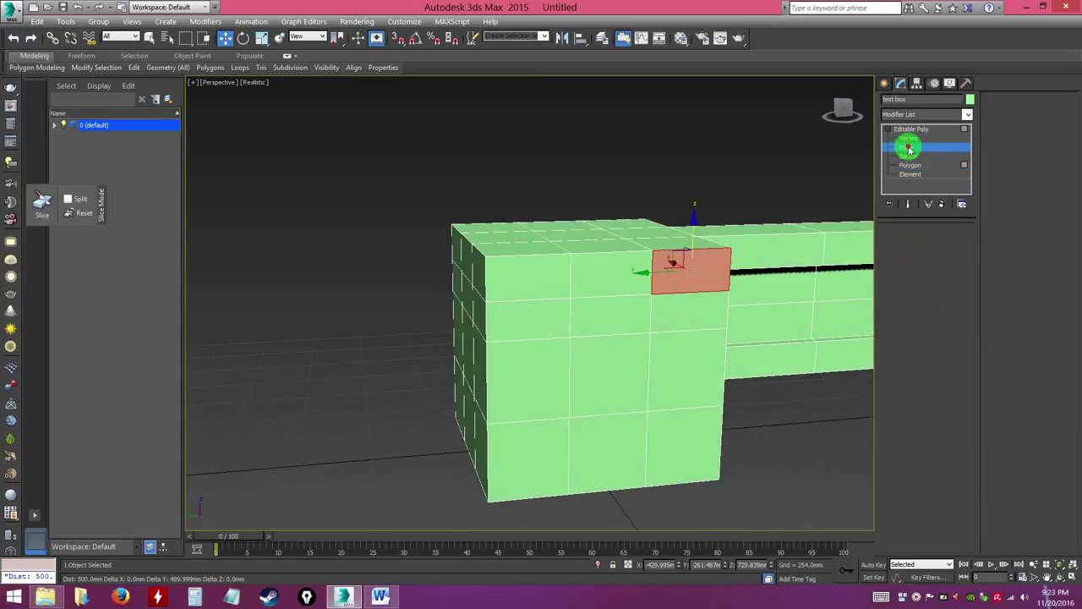
double_click(716, 304)
click(784, 394)
double_click(689, 293)
alt+middle_drag(495, 307, 738, 304)
alt+middle_drag(546, 290, 628, 293)
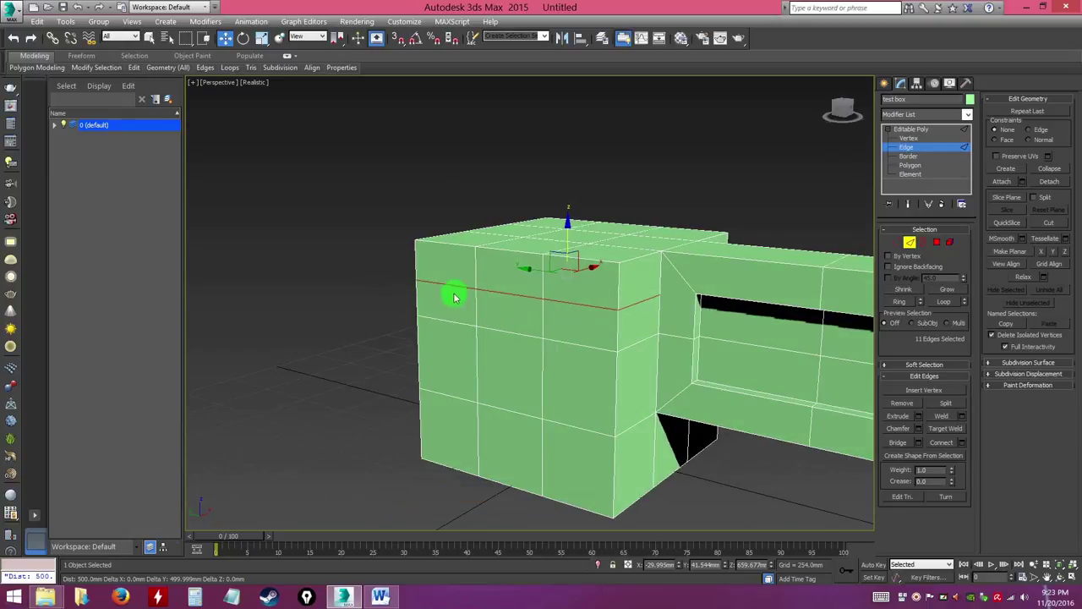
alt+middle_drag(517, 312, 599, 323)
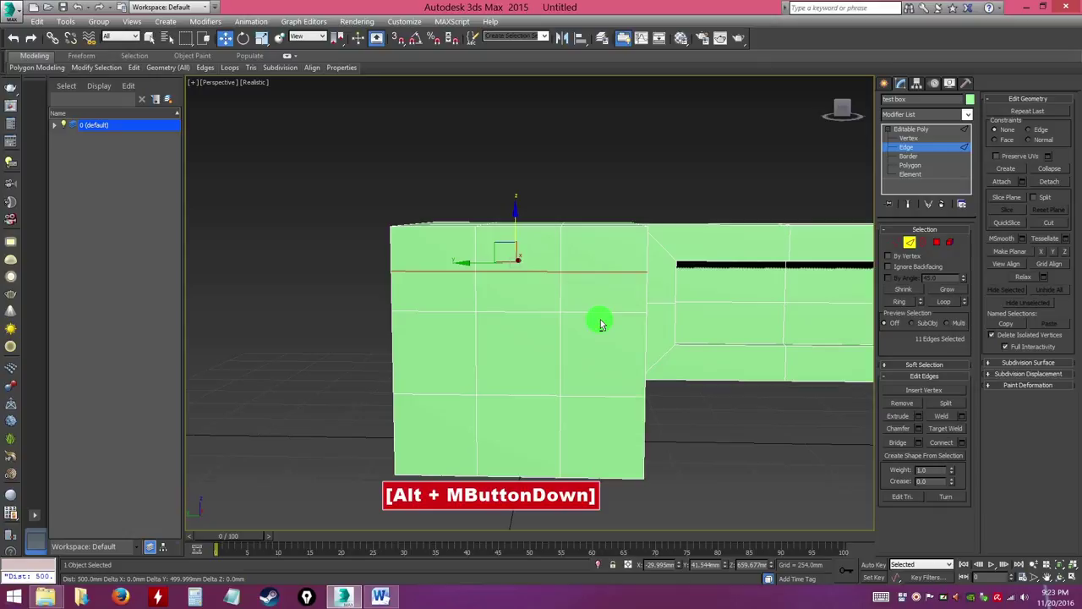
right_click(917, 598)
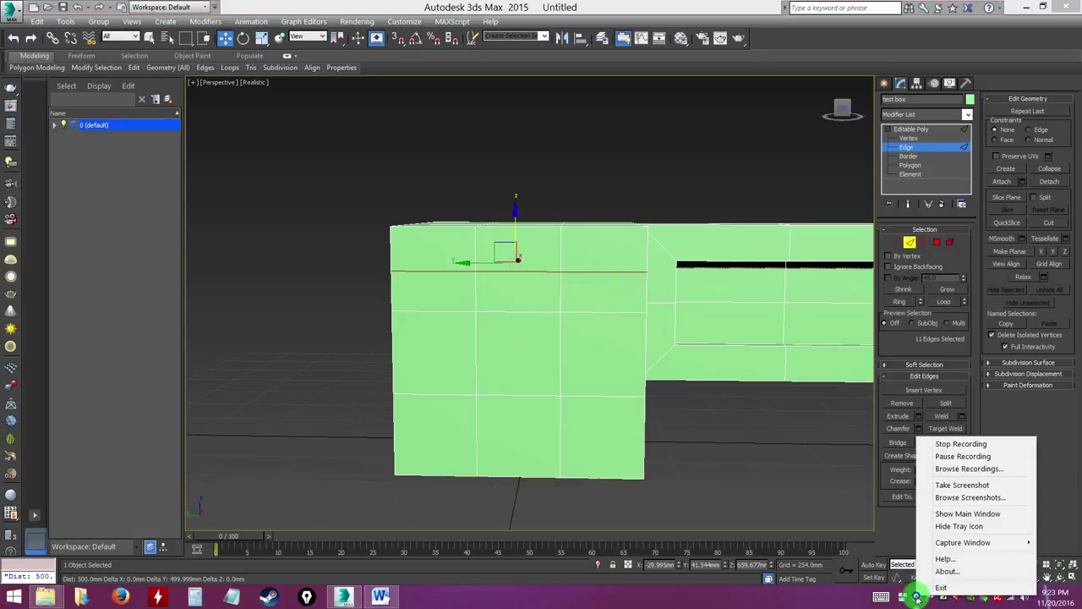
click(955, 457)
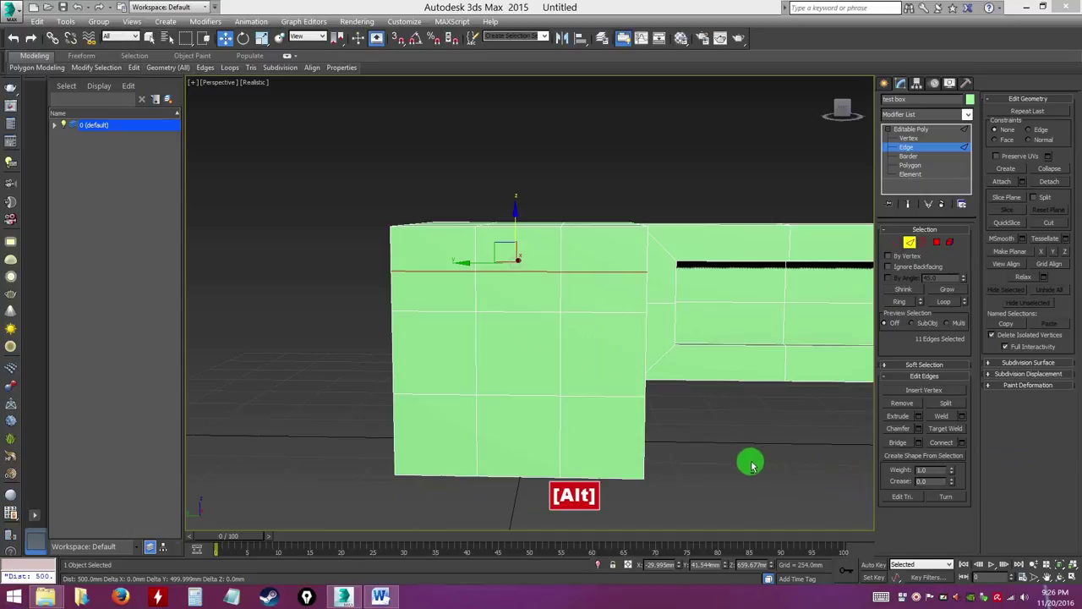
alt+middle_drag(752, 464, 697, 446)
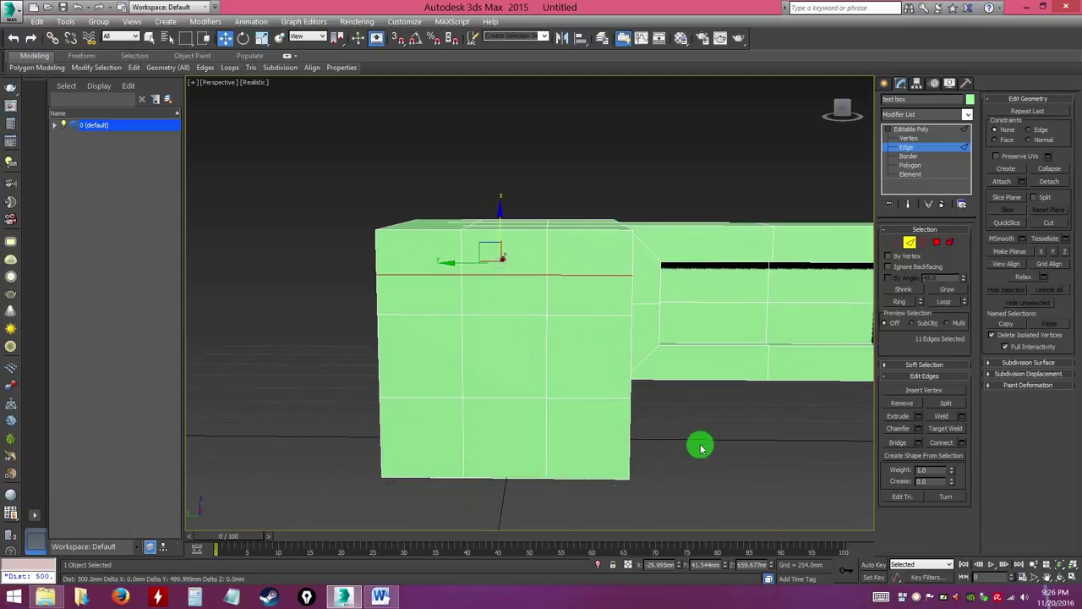
alt+middle_drag(683, 448, 681, 445)
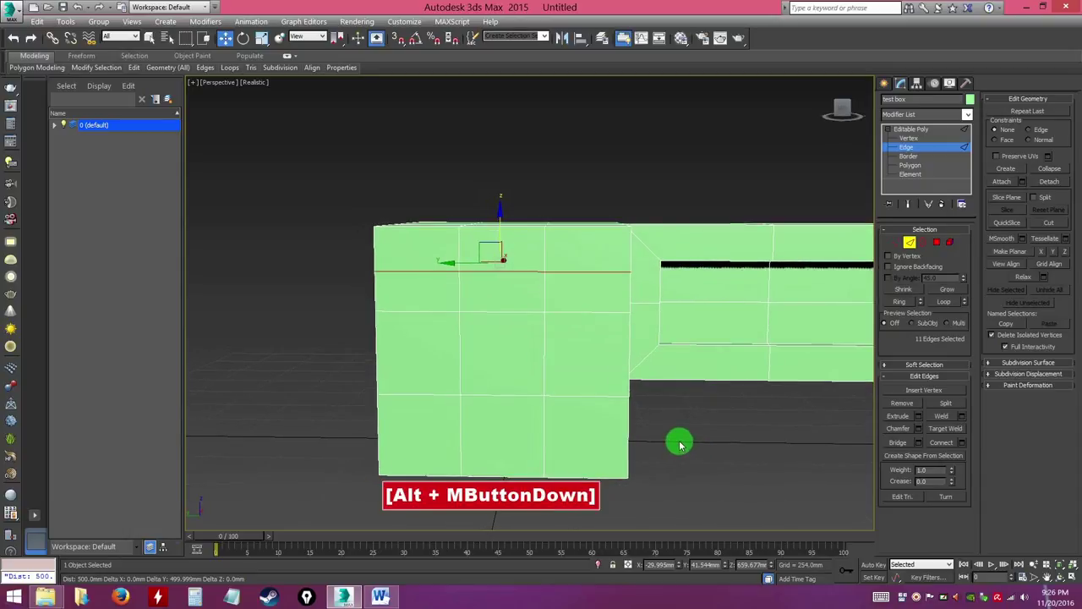
alt+middle_drag(714, 446, 597, 399)
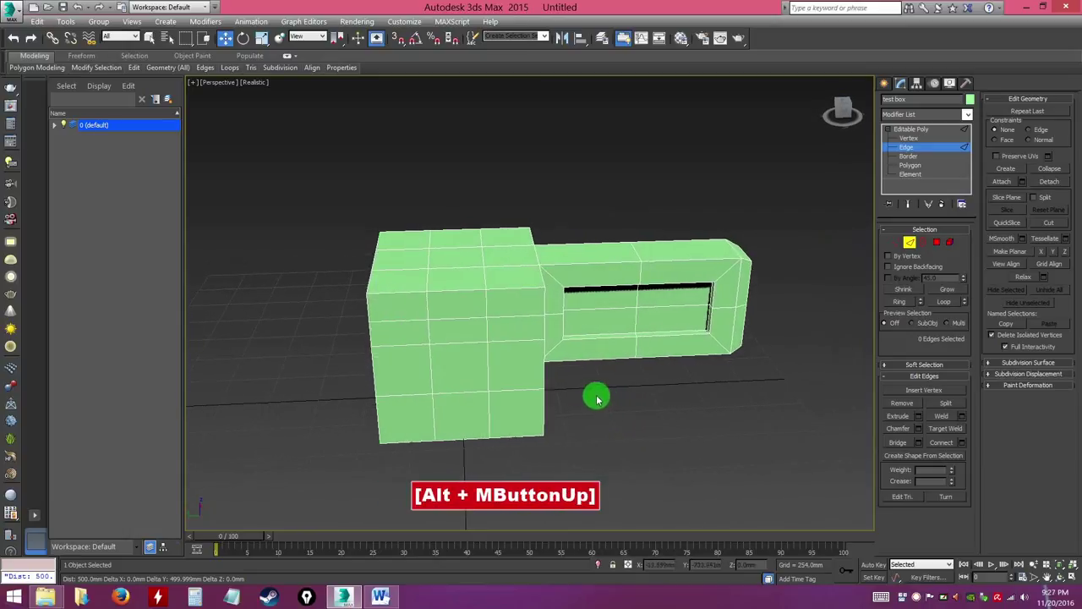
Switch from Edge level to Polygon level and clear the selected polygon.
click(907, 132)
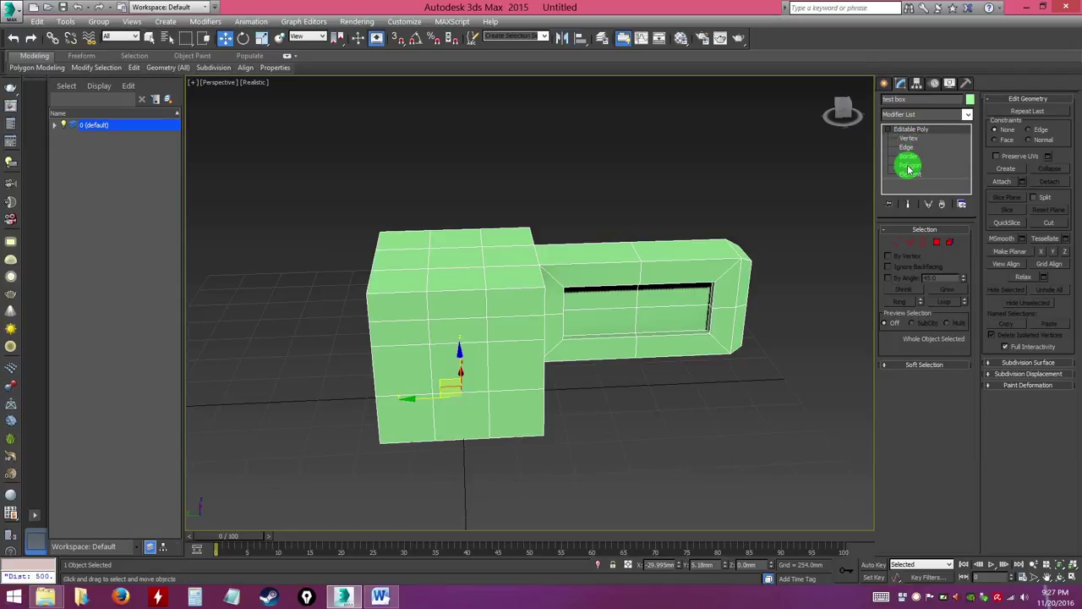
click(908, 167)
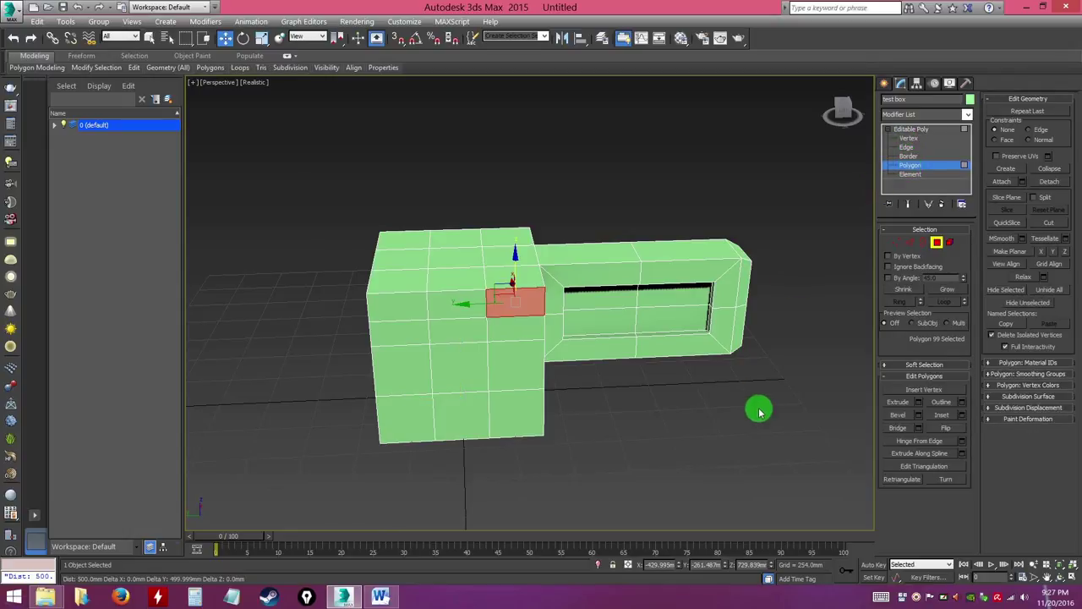
click(707, 432)
alt+middle_drag(655, 423, 688, 425)
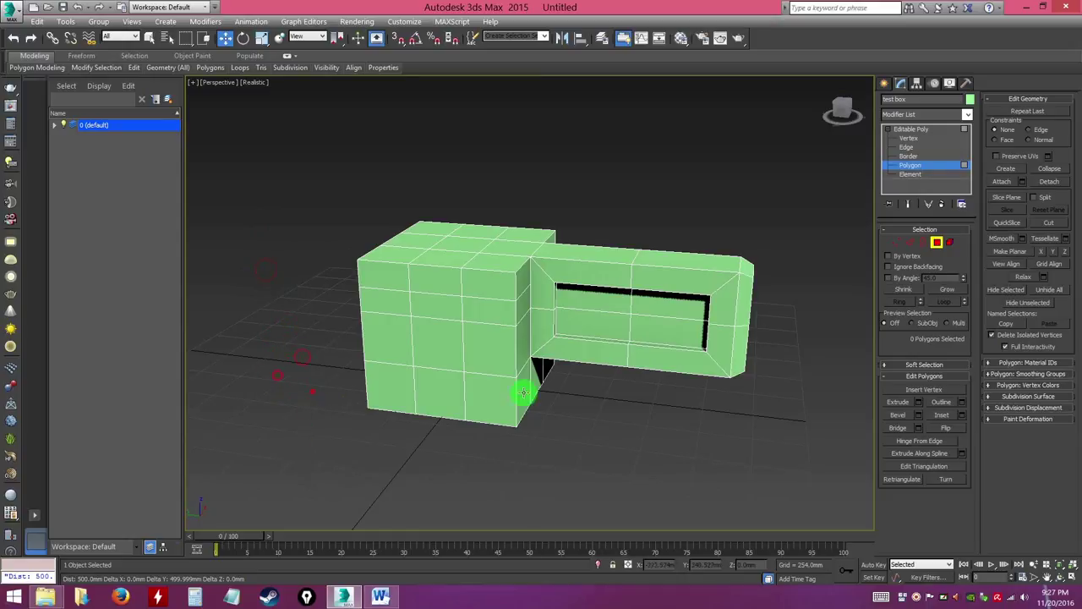
alt+middle_drag(651, 435, 705, 430)
alt+middle_drag(684, 466, 668, 380)
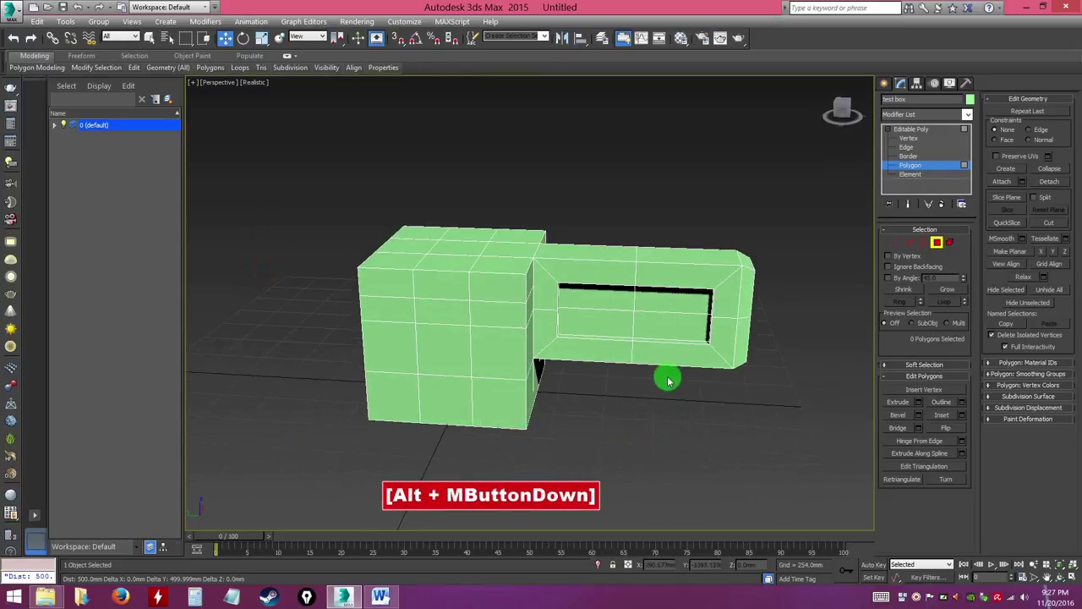
click(904, 141)
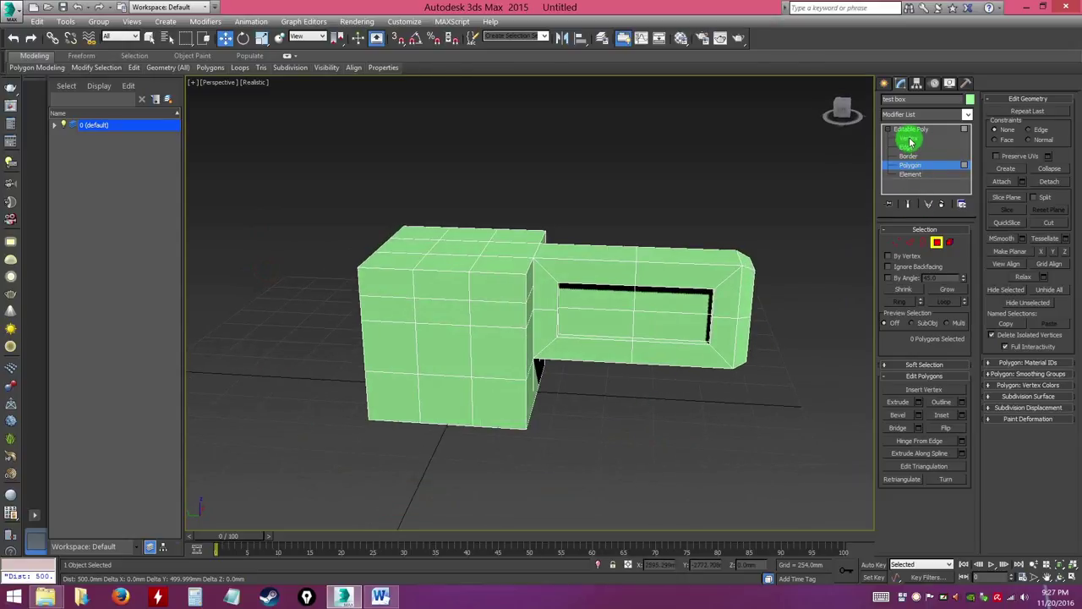
key(ctrl)
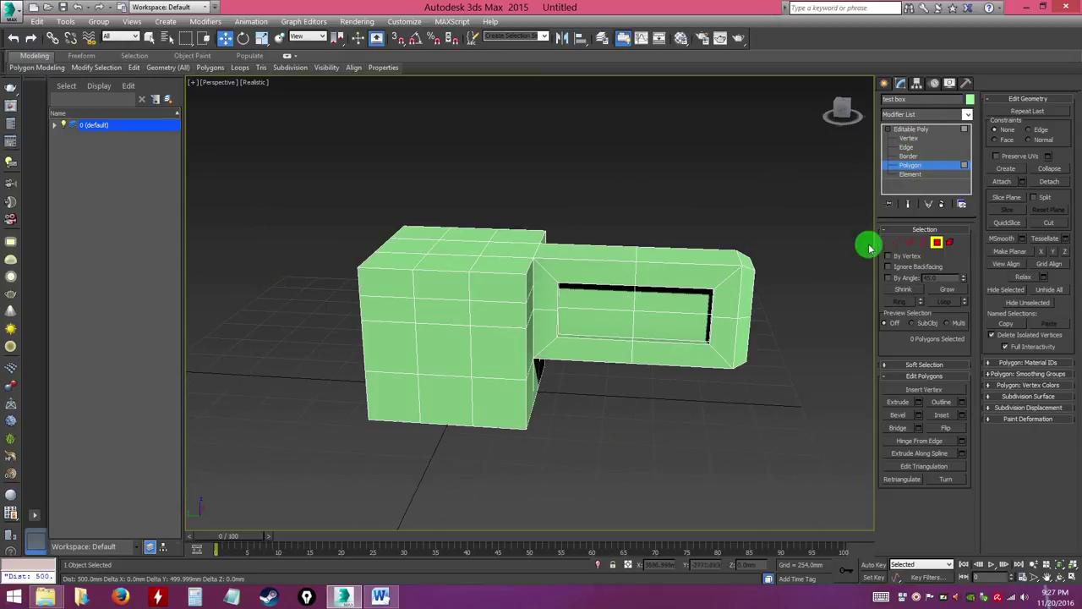
Exit the Editable Poly sub-object level and deselect the whole test box.
click(905, 131)
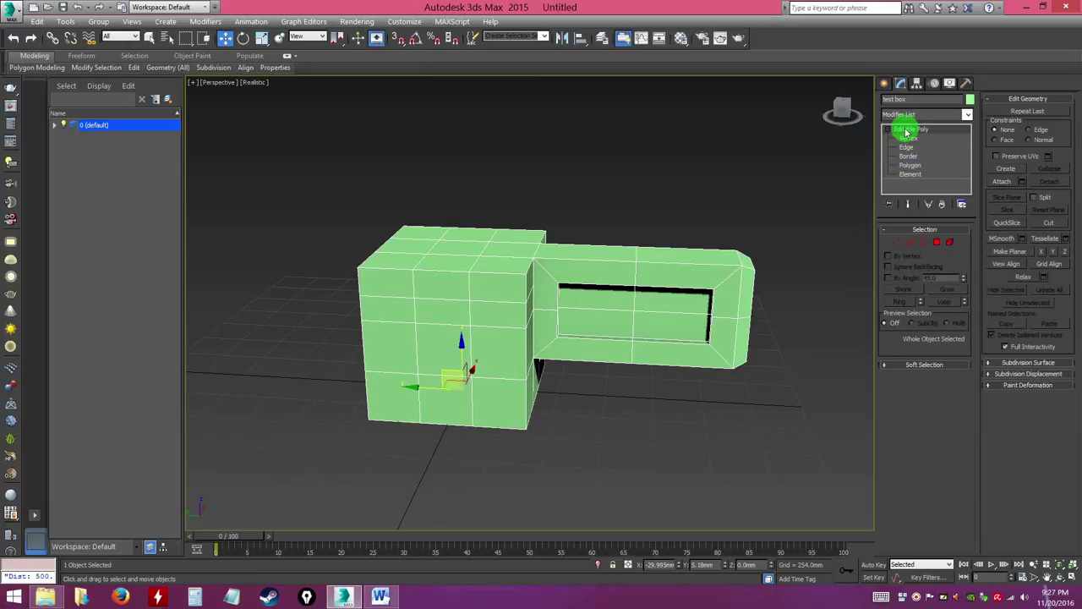
click(638, 161)
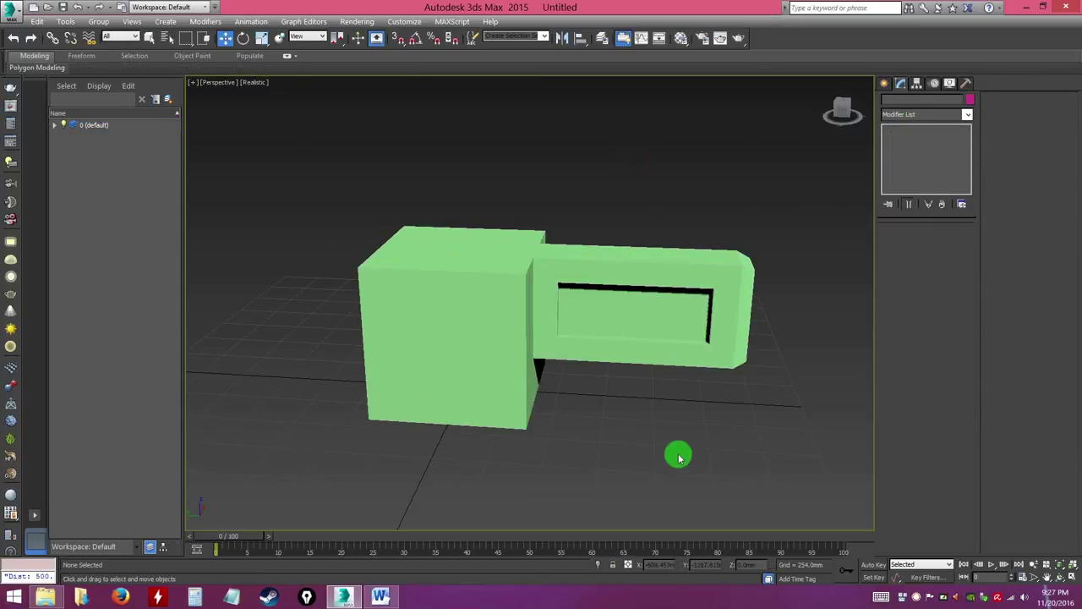
alt+middle_drag(660, 439, 696, 391)
drag(724, 416, 769, 457)
alt+middle_drag(706, 380, 693, 374)
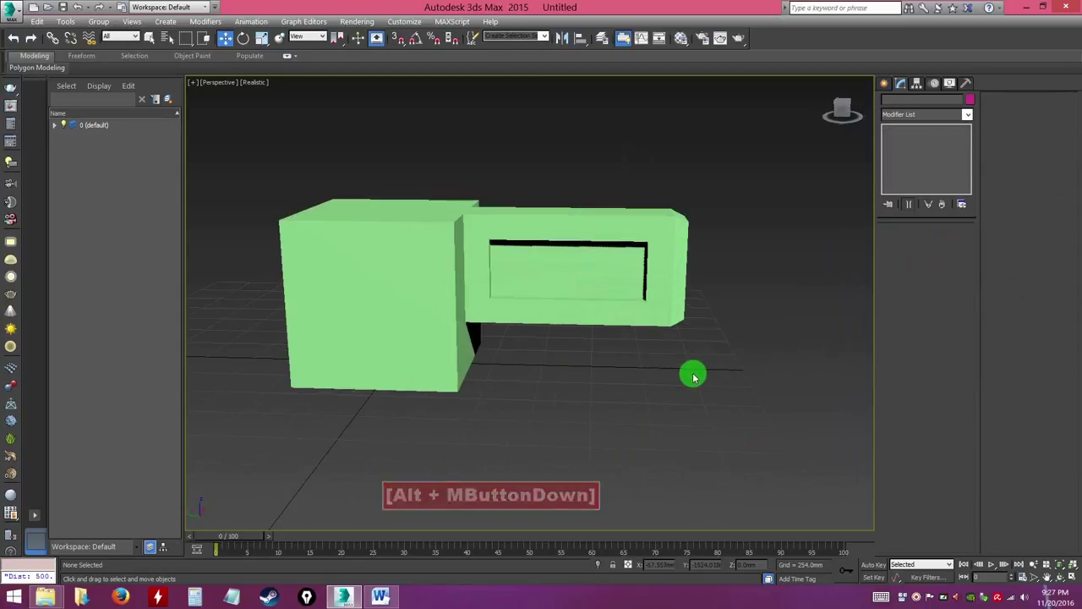
Select the test box as a whole object and turn on the selection lock.
click(586, 293)
alt+middle_drag(585, 294, 643, 334)
alt+middle_drag(649, 397, 638, 376)
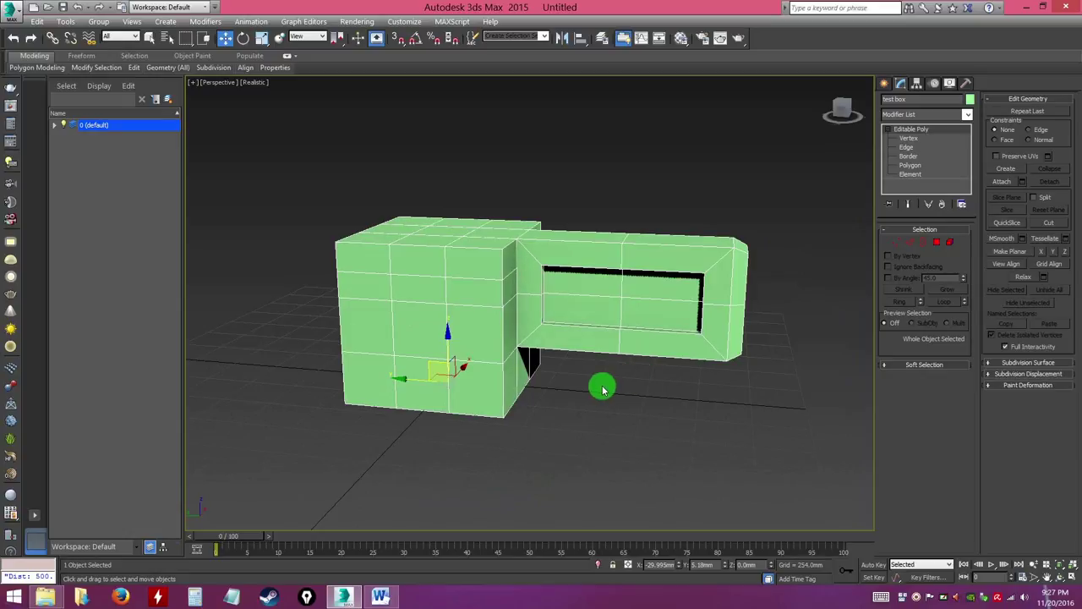
key(space)
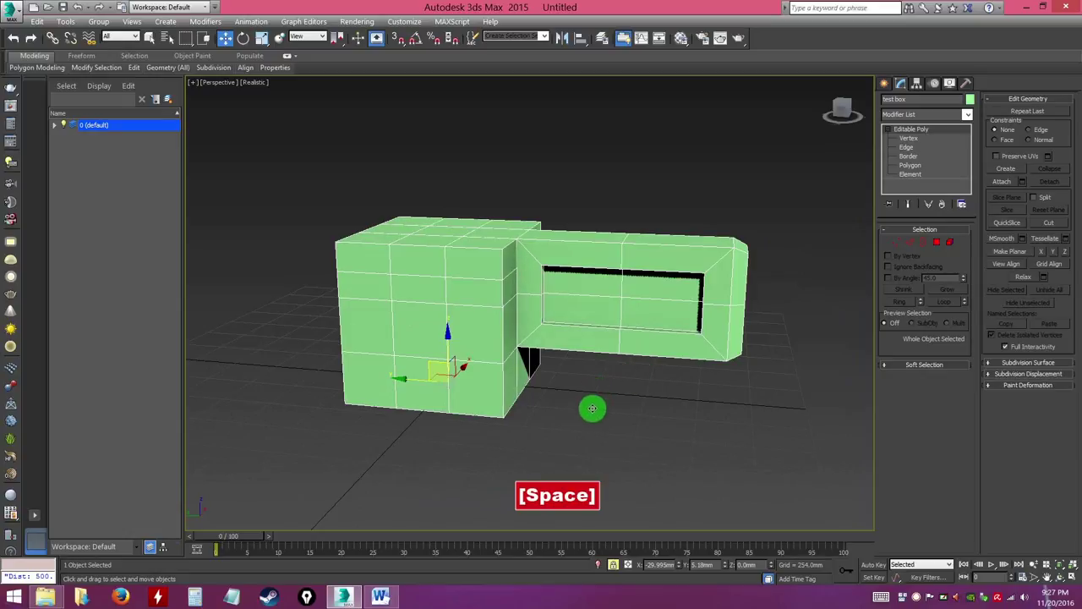
ctrl+click(614, 566)
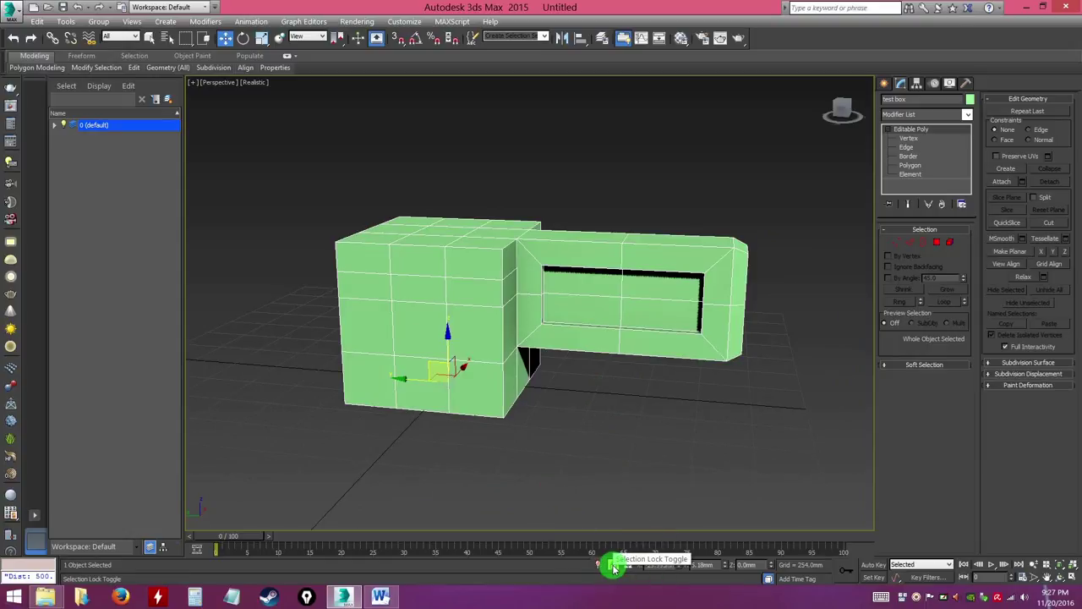
alt+middle_drag(640, 411, 521, 404)
alt+middle_drag(582, 425, 563, 420)
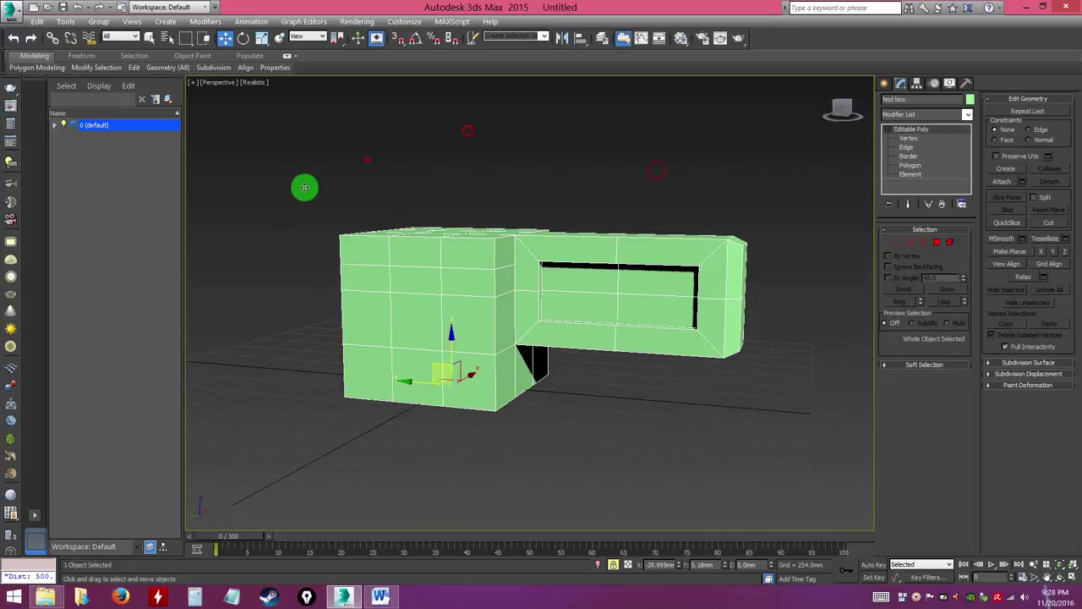
Switch the test box to Vertex level and try to select a different vertex while the selection lock is on.
alt+middle_drag(438, 365, 642, 410)
key(ctrl+z)
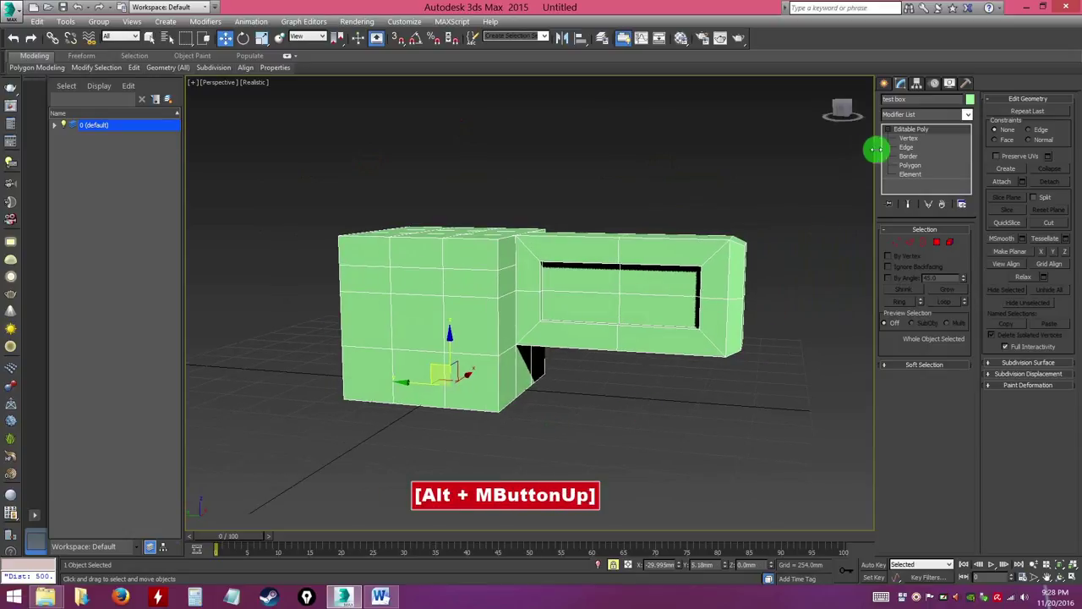
click(908, 138)
alt+middle_drag(559, 375, 566, 381)
click(702, 277)
key(ctrl+z)
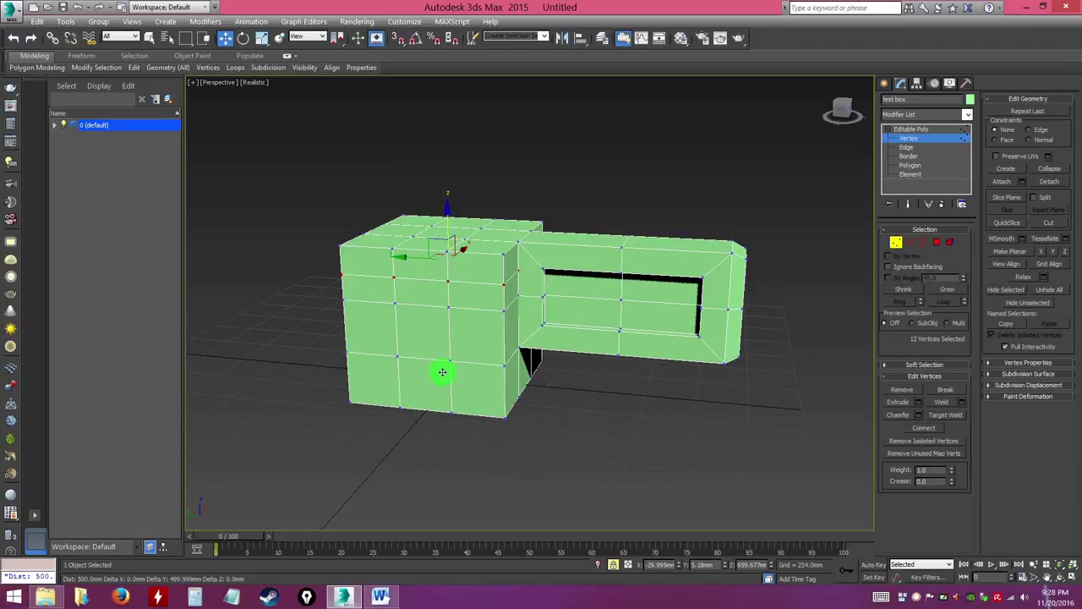
alt+middle_drag(542, 395, 582, 419)
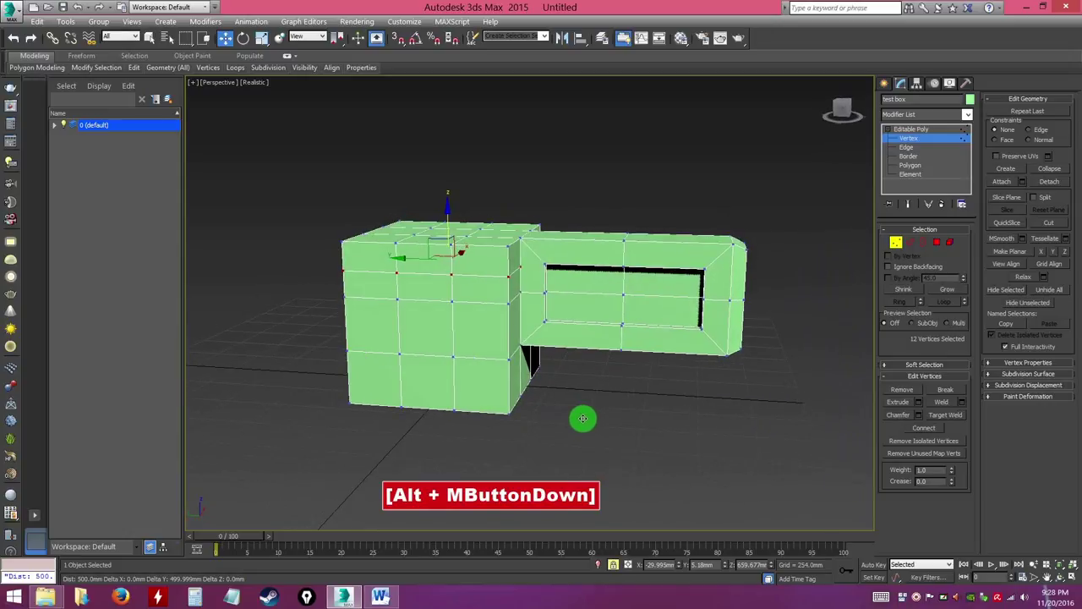
key(ctrl)
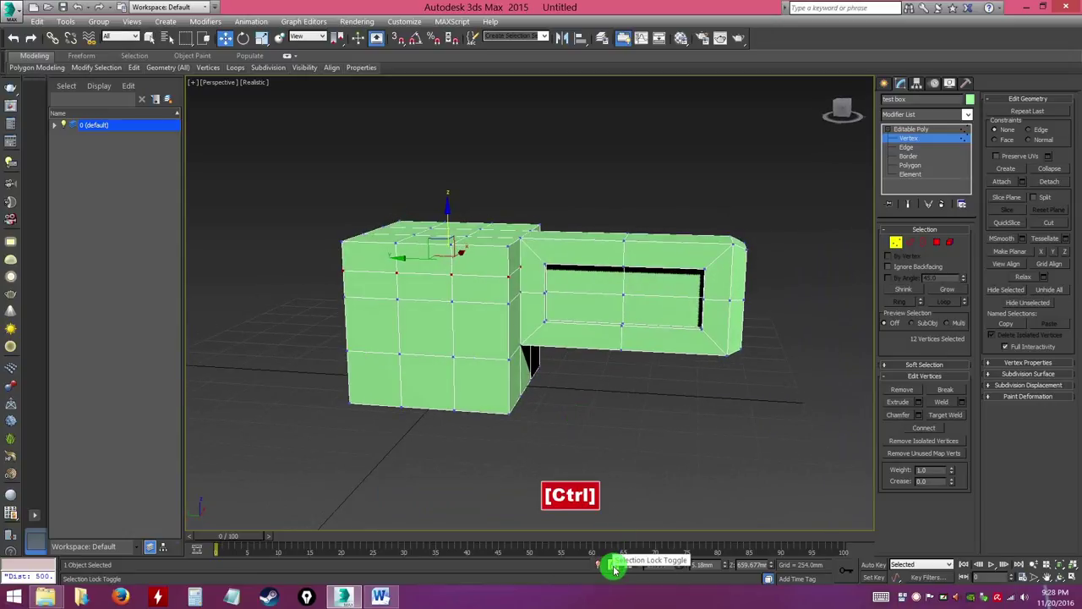
key(ctrl)
Turn off the selection lock and clear the selected vertices.
click(612, 565)
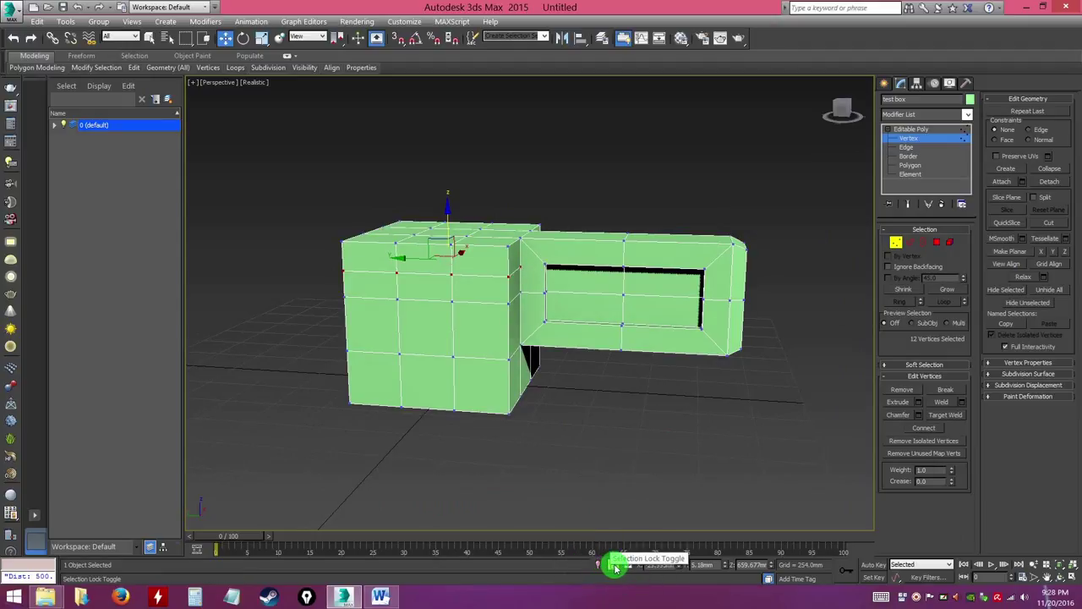
key(space)
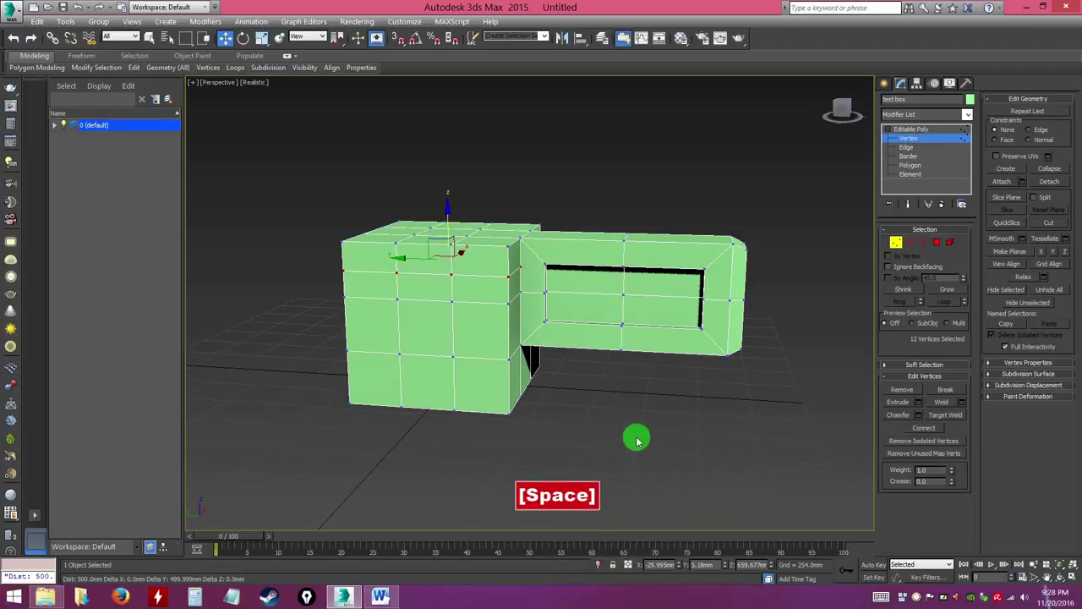
alt+middle_drag(635, 437, 657, 367)
click(612, 565)
alt+middle_drag(647, 489, 623, 445)
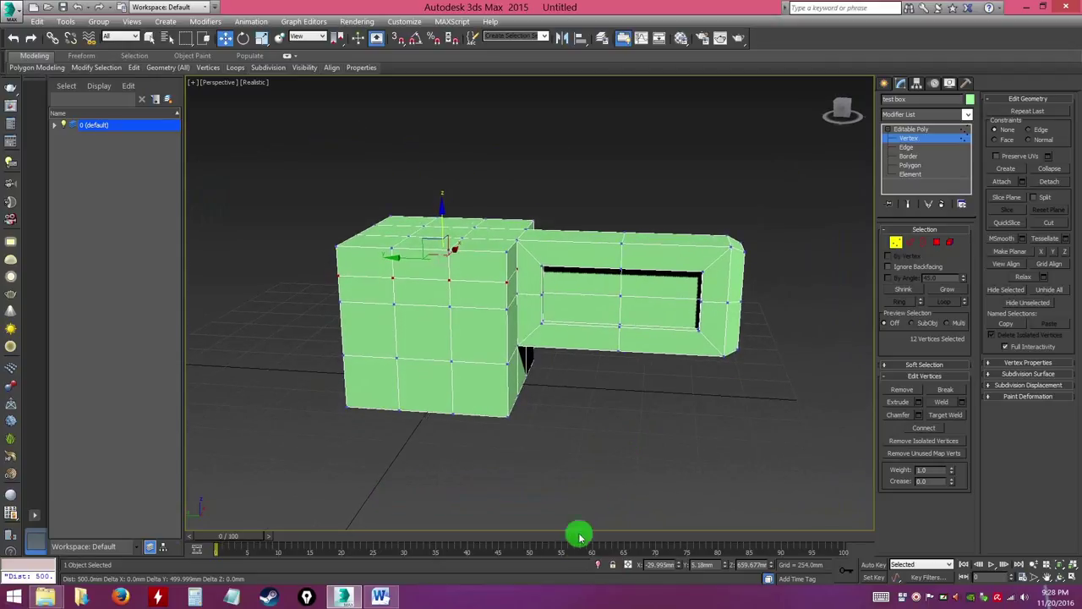
click(658, 415)
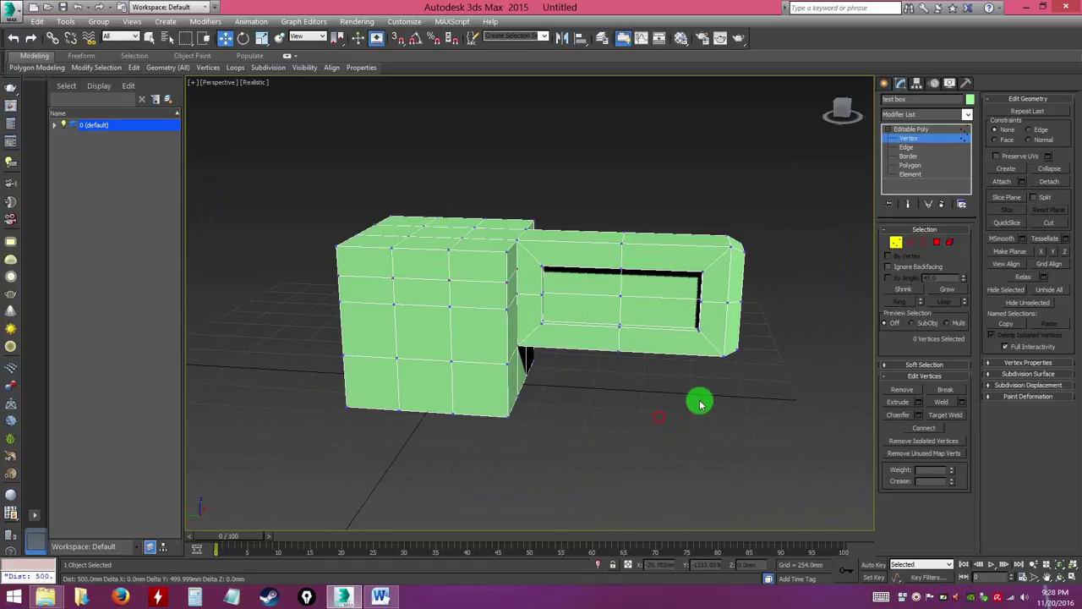
Exit Vertex level and deselect the whole test box.
alt+middle_drag(698, 400, 680, 409)
click(912, 129)
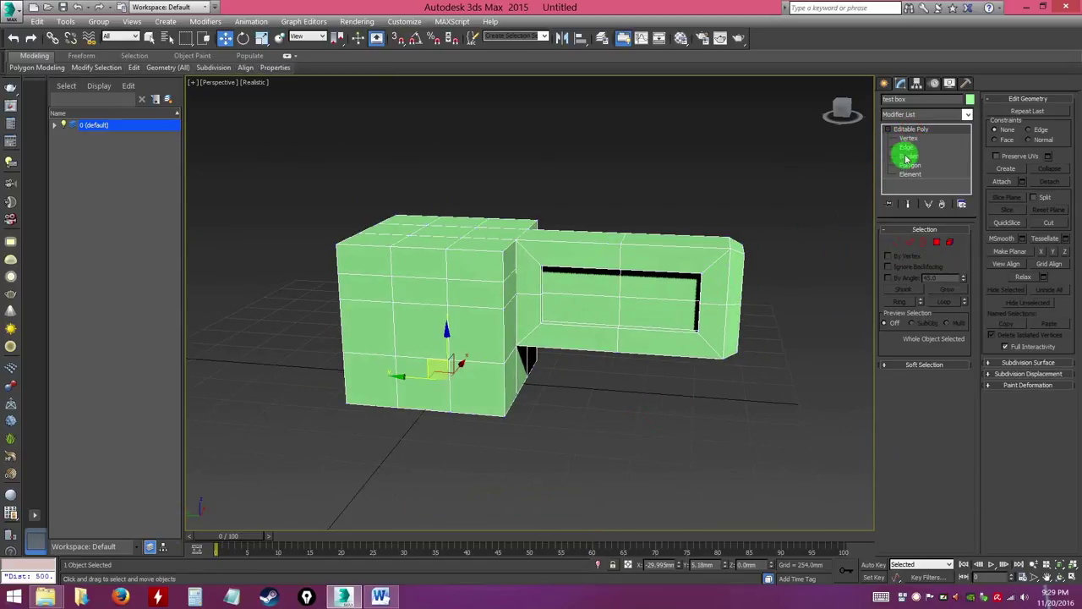
alt+middle_drag(751, 342, 567, 333)
alt+middle_drag(632, 380, 676, 369)
click(676, 369)
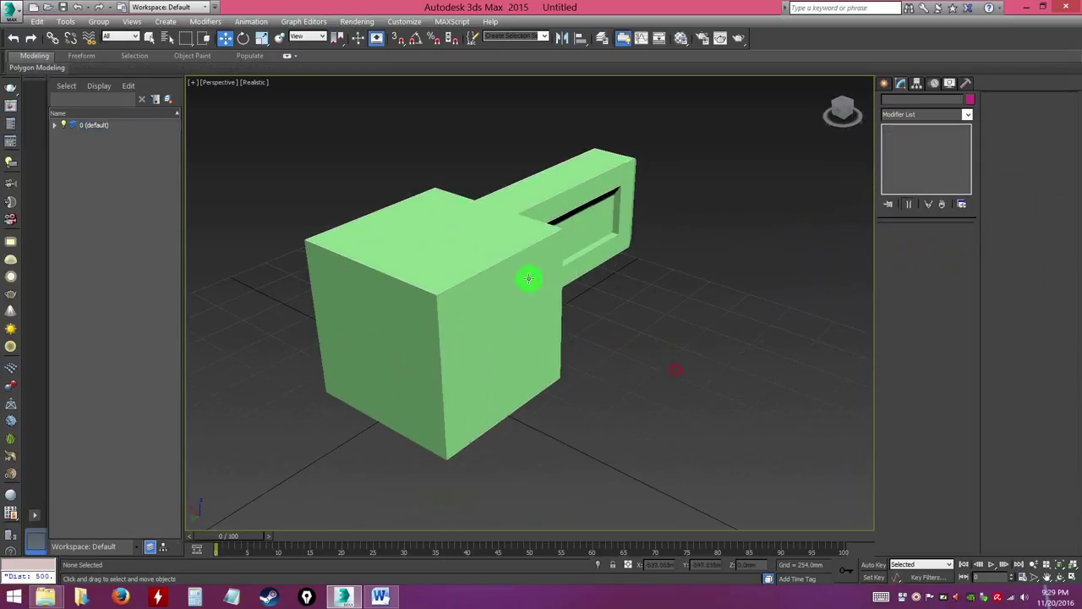
click(447, 307)
click(632, 362)
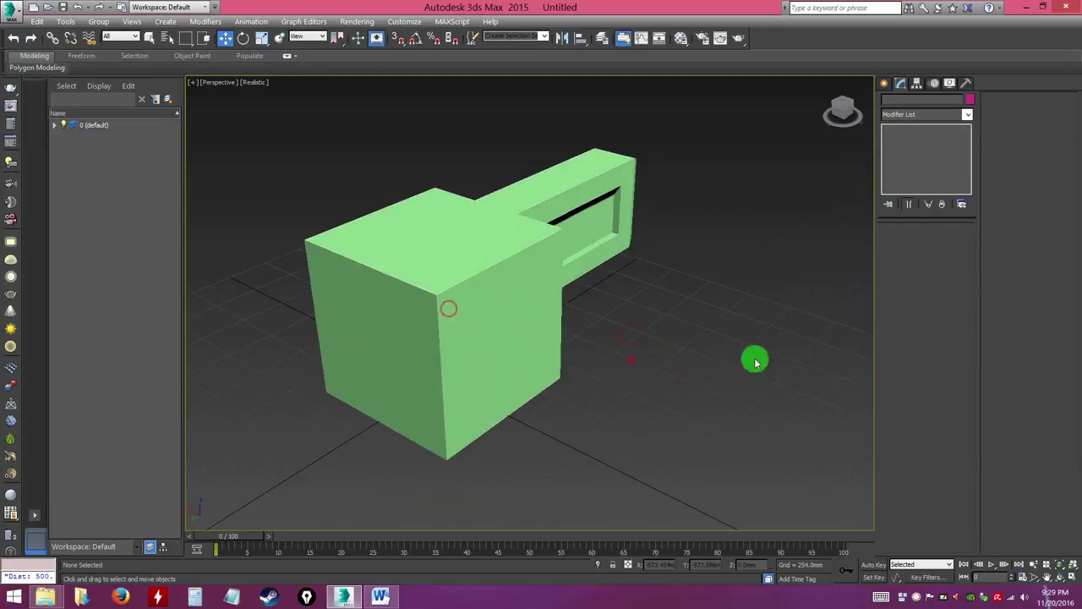
Create a narrow, upright standard primitive box on the grid beside the test box.
click(885, 84)
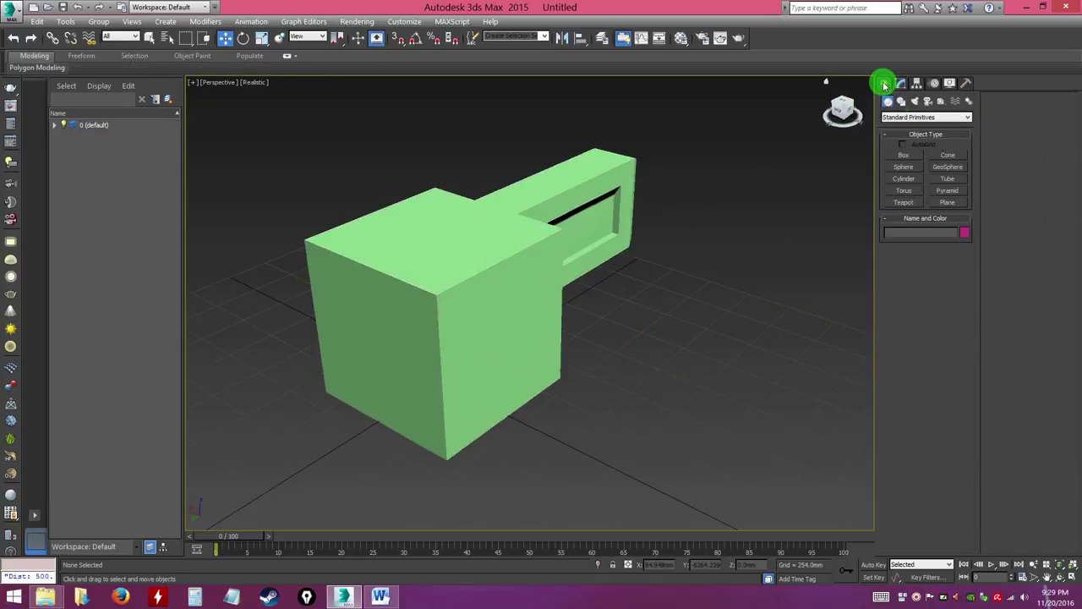
click(905, 157)
alt+middle_drag(671, 302, 651, 334)
drag(634, 268, 707, 428)
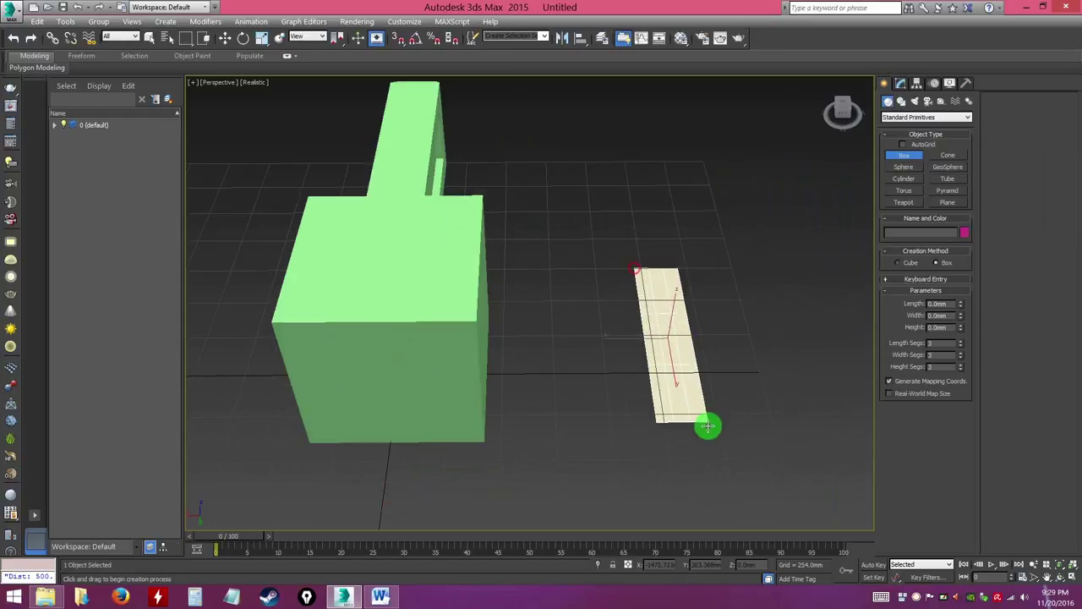
click(667, 331)
Move the new box closer to the test box.
key(w)
click(575, 342)
alt+middle_drag(574, 345, 595, 329)
click(600, 325)
drag(626, 364, 580, 382)
click(390, 319)
alt+middle_drag(519, 360, 669, 263)
click(668, 263)
Scale the new box freehand and deselect it.
alt+middle_drag(551, 304, 462, 321)
key(r)
drag(594, 342, 551, 326)
alt+middle_drag(550, 326, 479, 270)
click(597, 297)
click(647, 292)
click(594, 282)
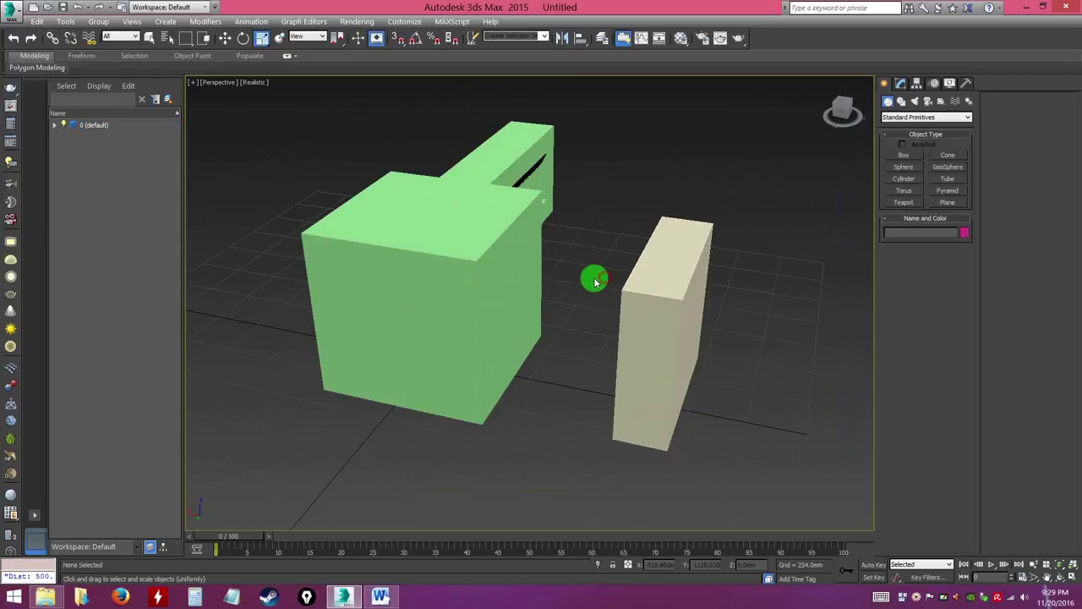
drag(415, 239, 671, 335)
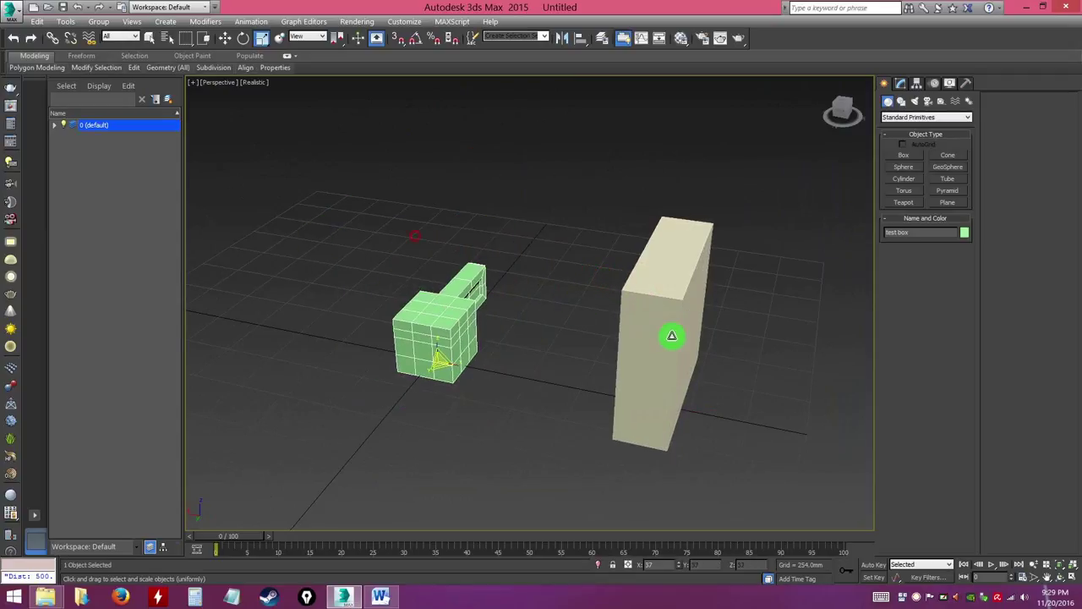
key(ctrl+z)
key(ctrl+z)
Select the test box and open its Editable Poly modification settings.
click(489, 250)
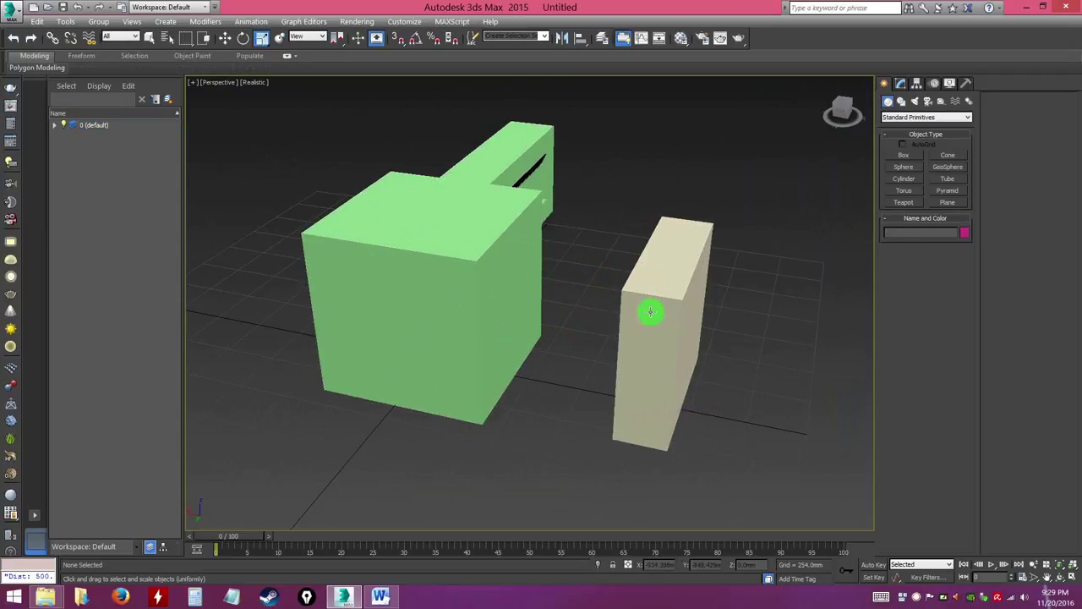
click(554, 329)
click(510, 311)
alt+middle_drag(495, 282, 637, 358)
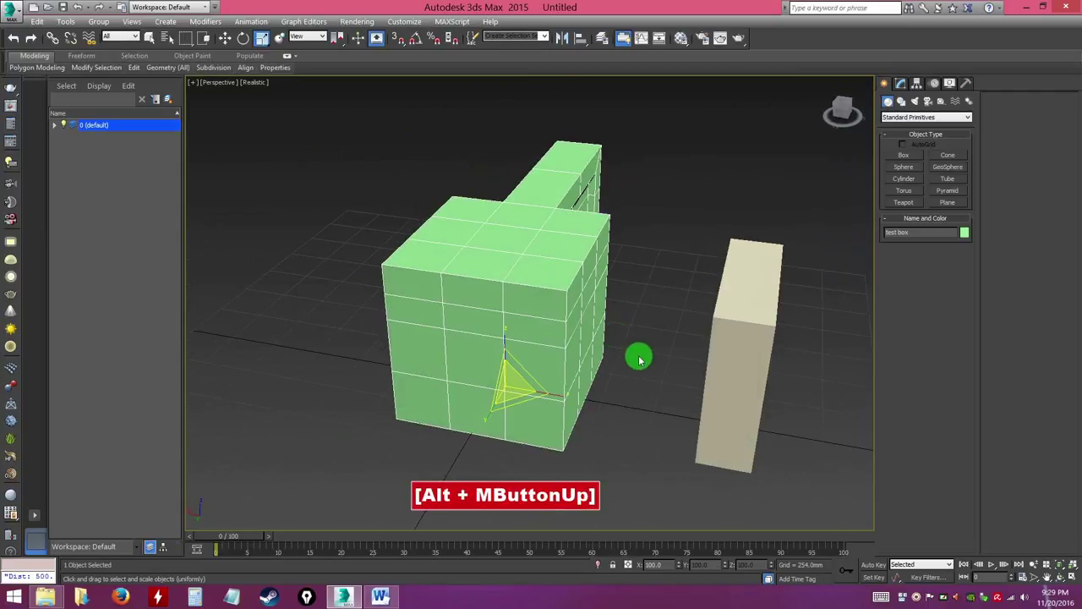
alt+middle_drag(536, 273, 554, 306)
click(900, 85)
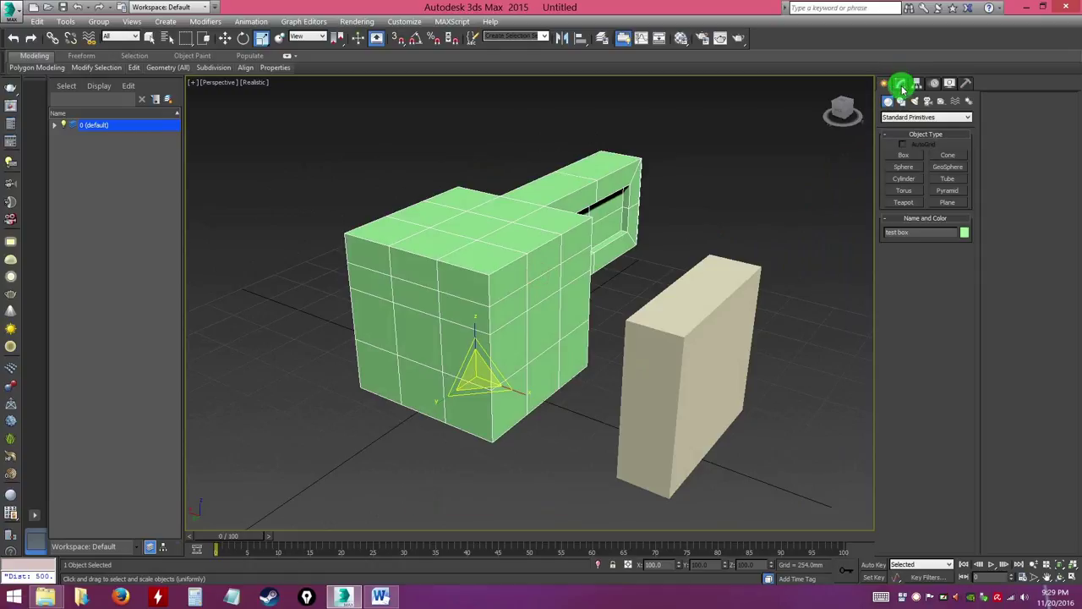
key(ctrl)
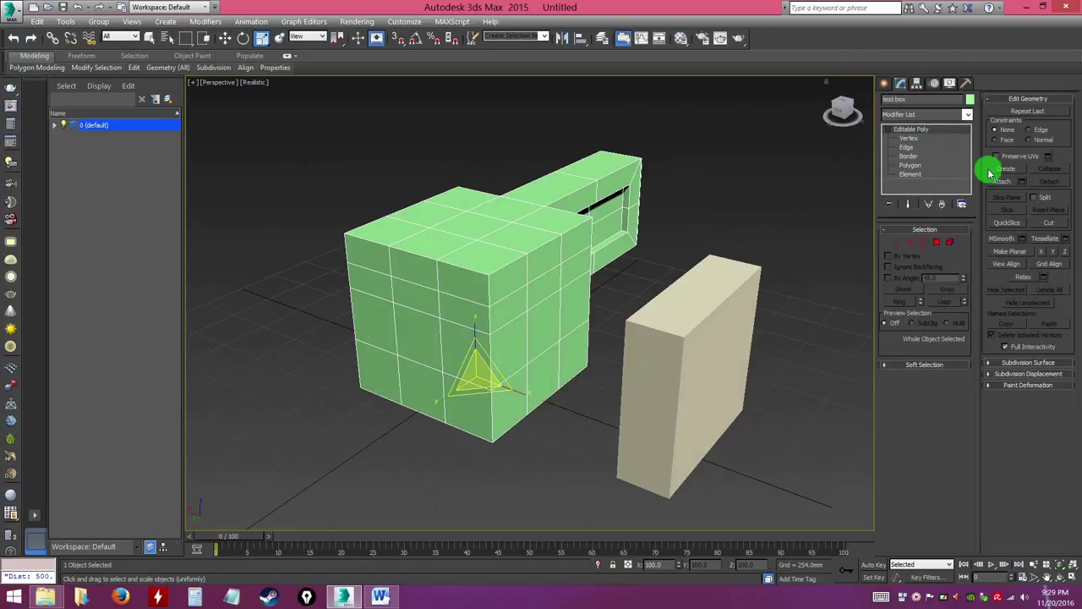
key(ctrl)
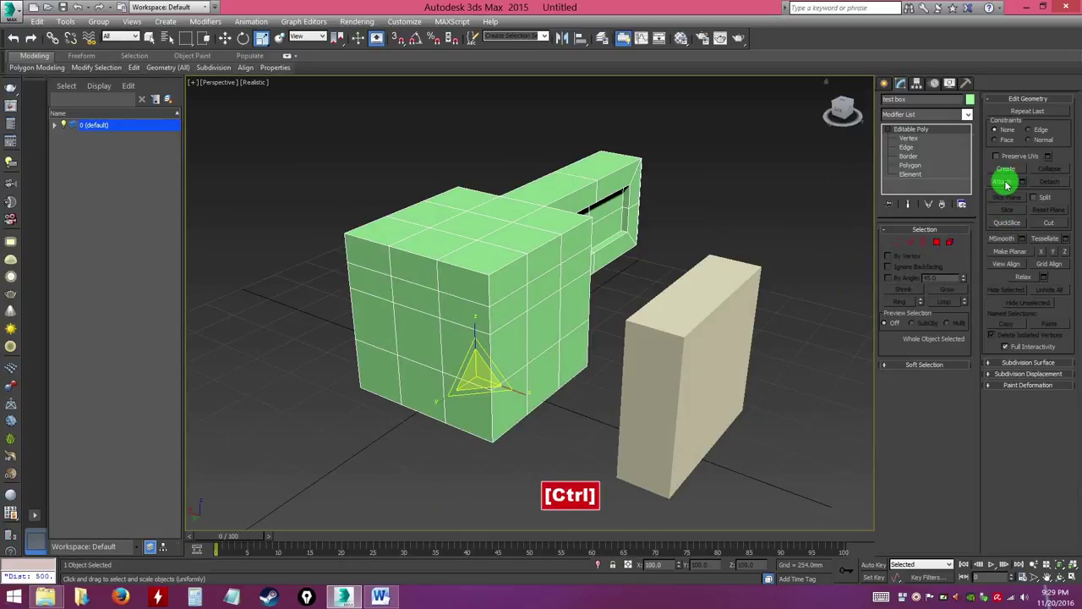
At whole-object level, attach the new box to the test box and end the Attach command.
click(906, 137)
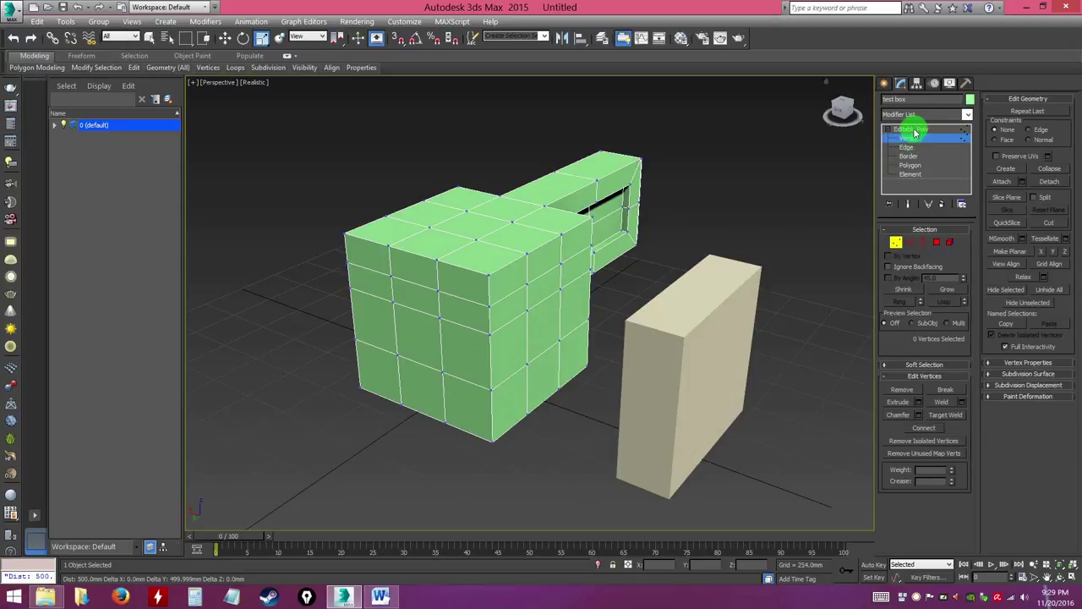
click(910, 136)
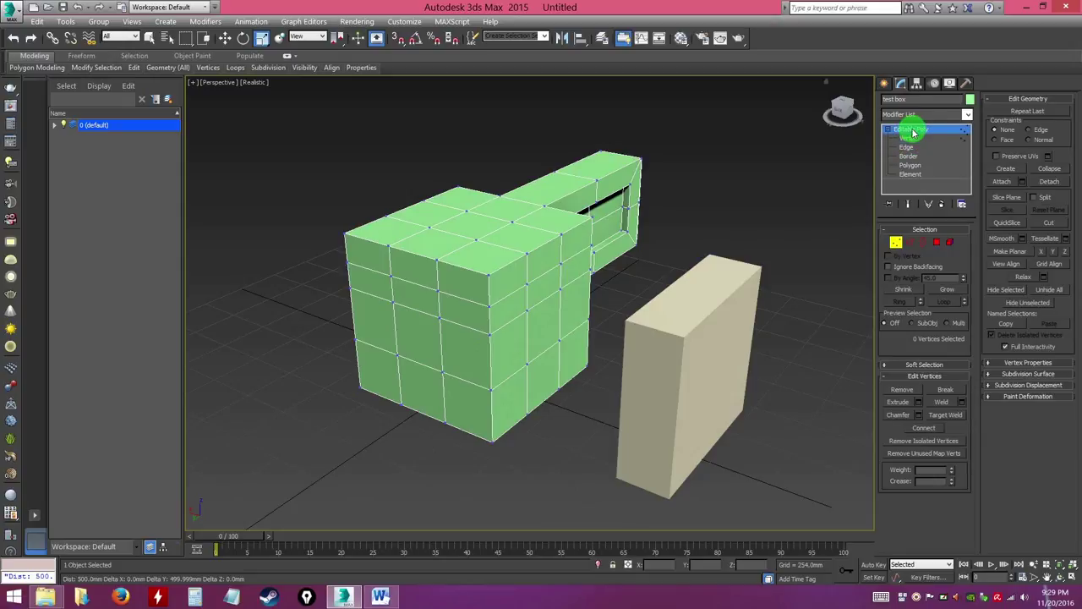
click(1000, 183)
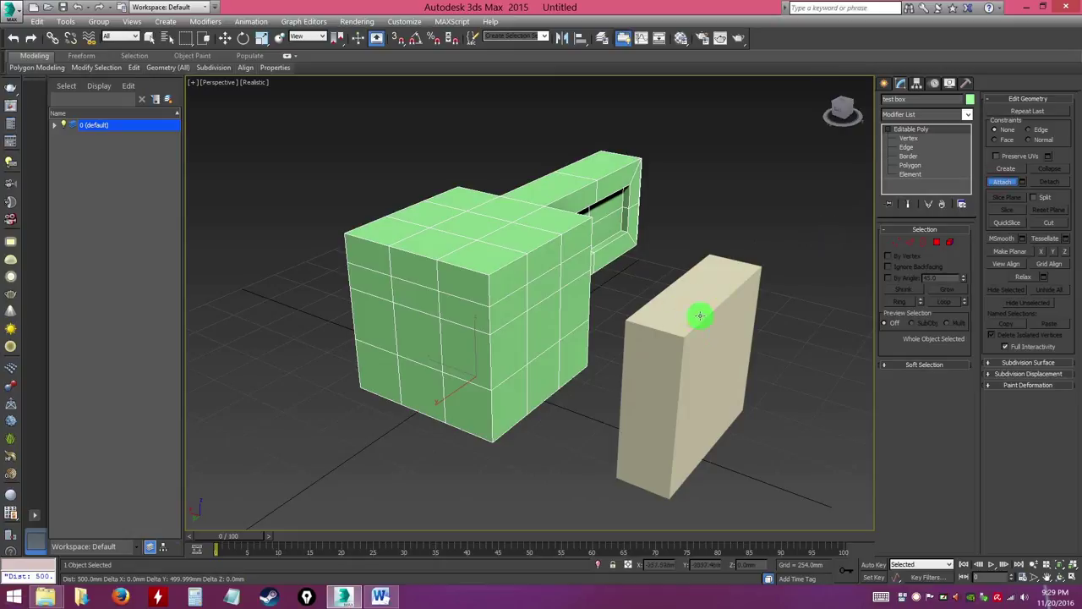
key(ctrl)
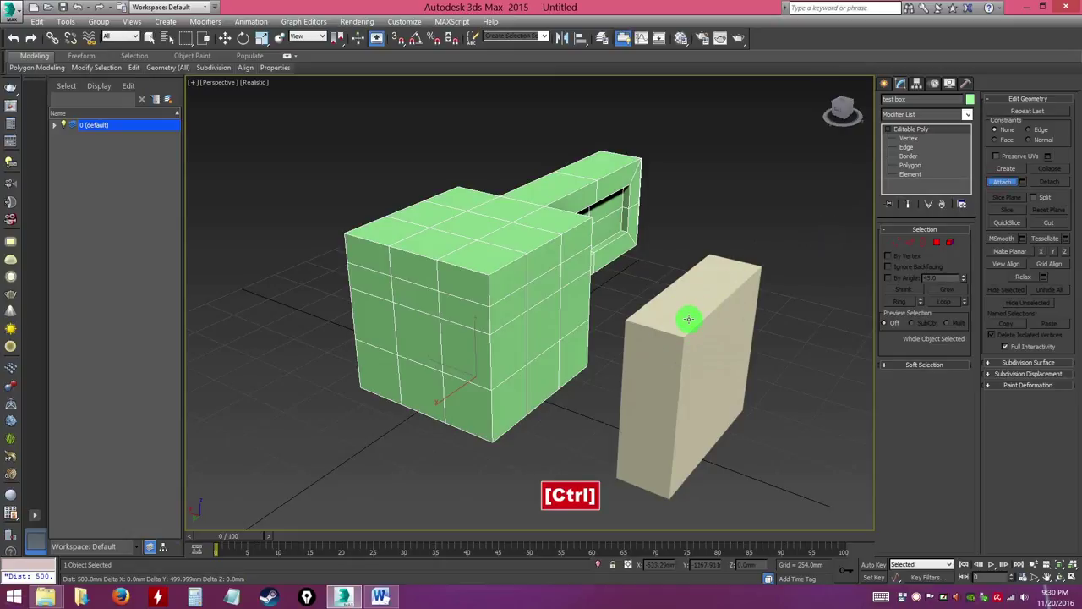
click(689, 319)
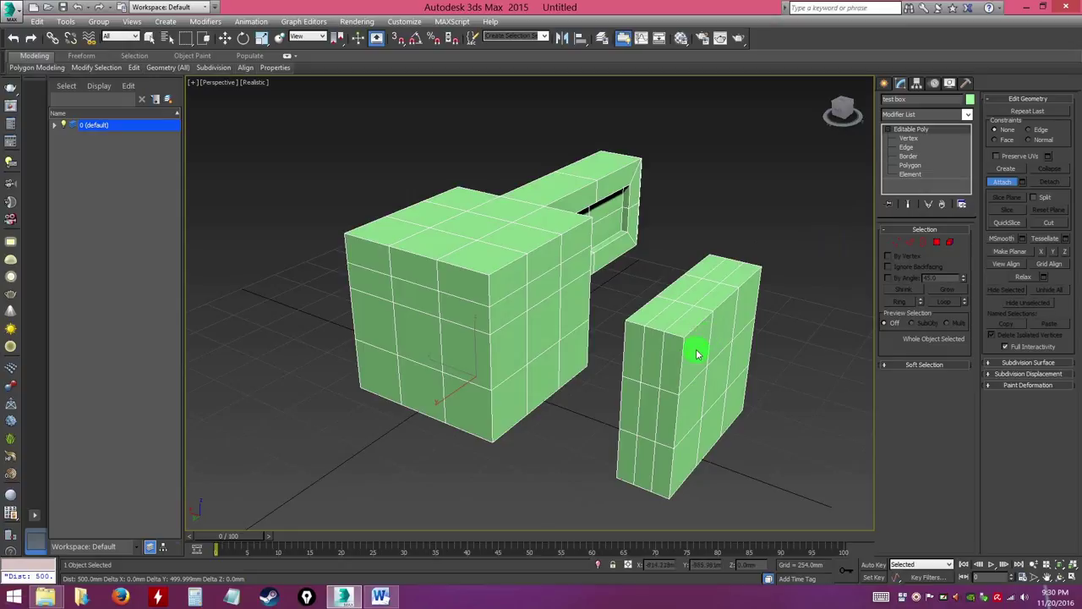
click(1001, 182)
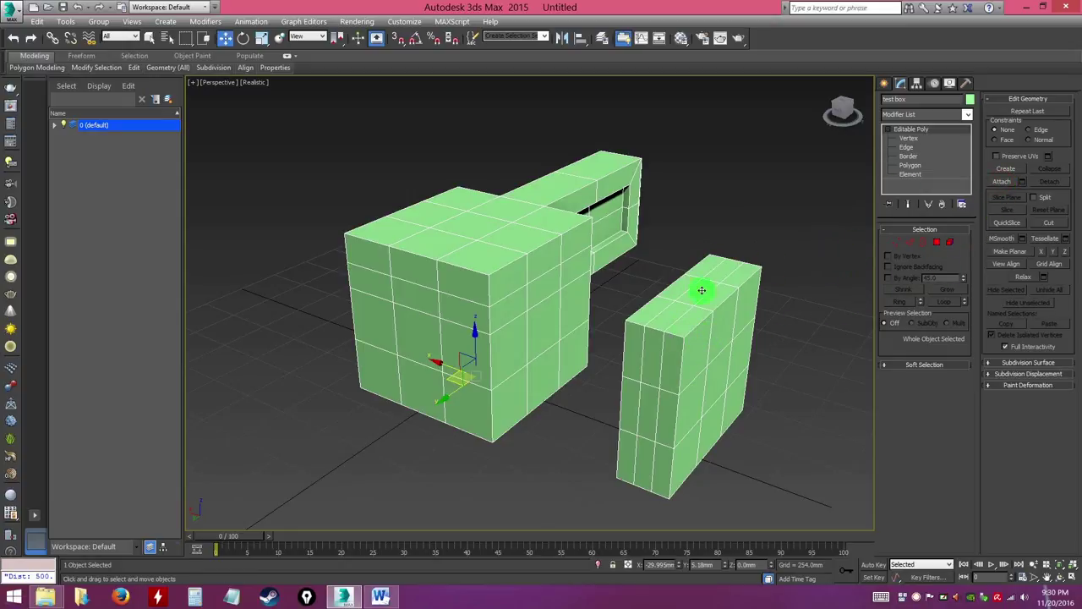
Move the combined object slightly as a test and undo the move.
alt+middle_drag(690, 310, 549, 337)
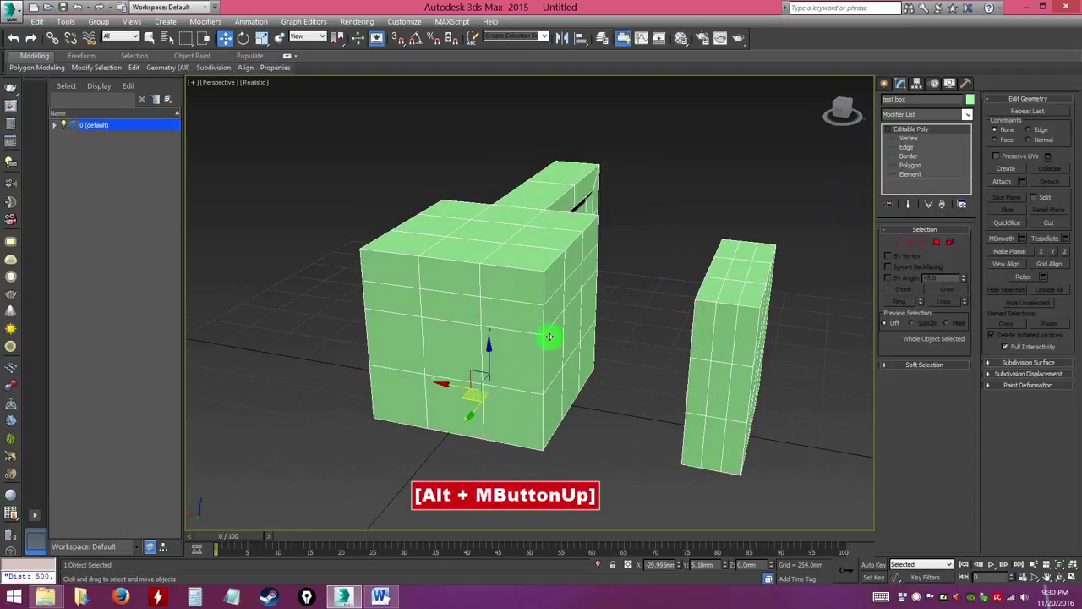
middle_drag(478, 372, 459, 358)
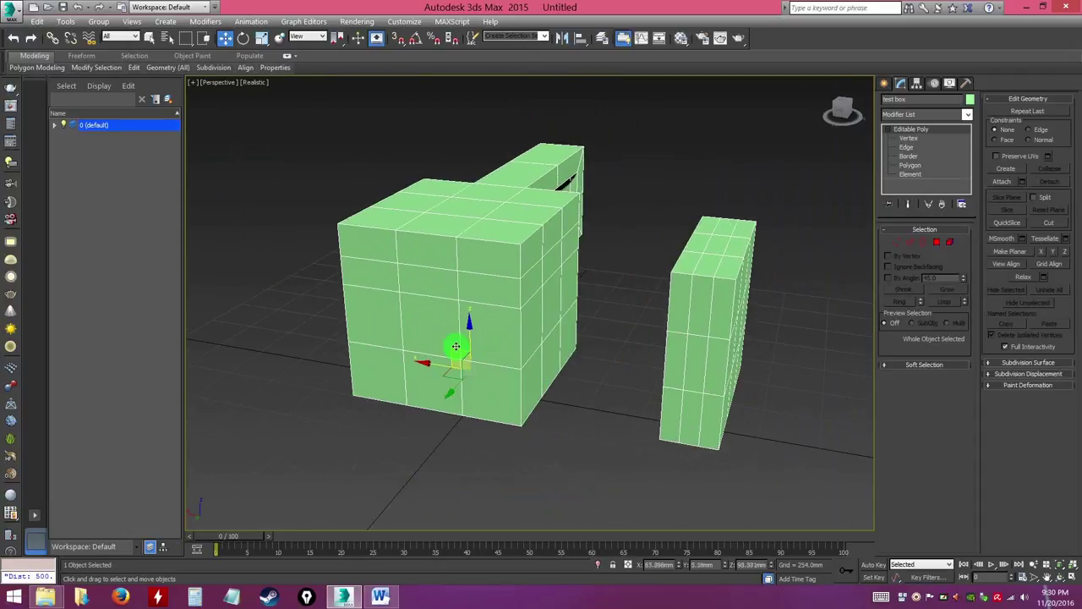
key(ctrl+z)
At Polygon level, select the three top-row polygons on the attached box's face toward the test box.
alt+middle_drag(615, 372, 582, 384)
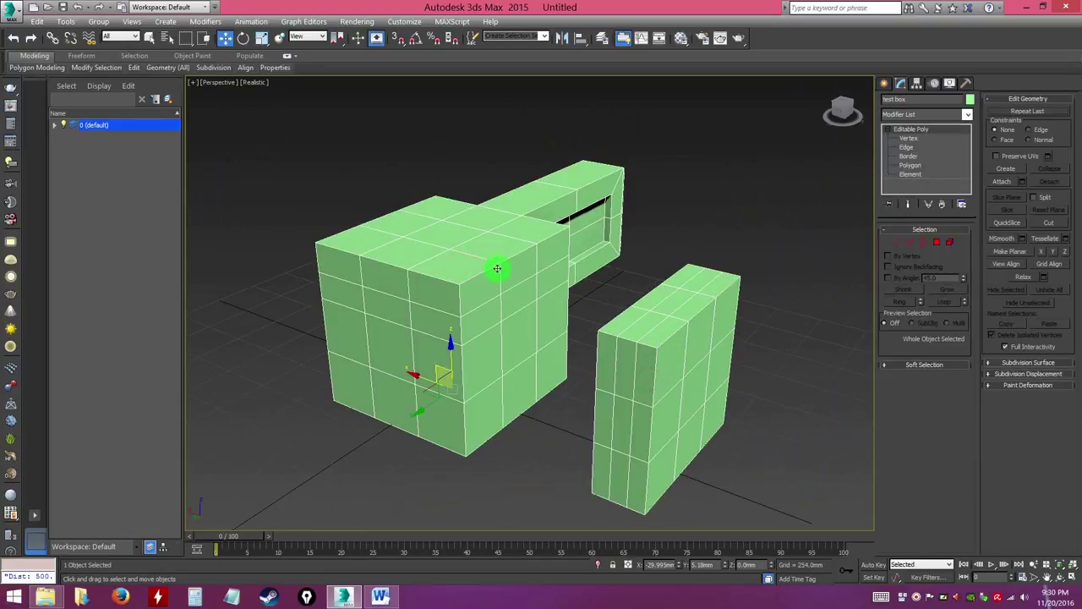
alt+middle_drag(585, 324, 848, 234)
scroll(622, 331, up, 3)
scroll(623, 313, down, 5)
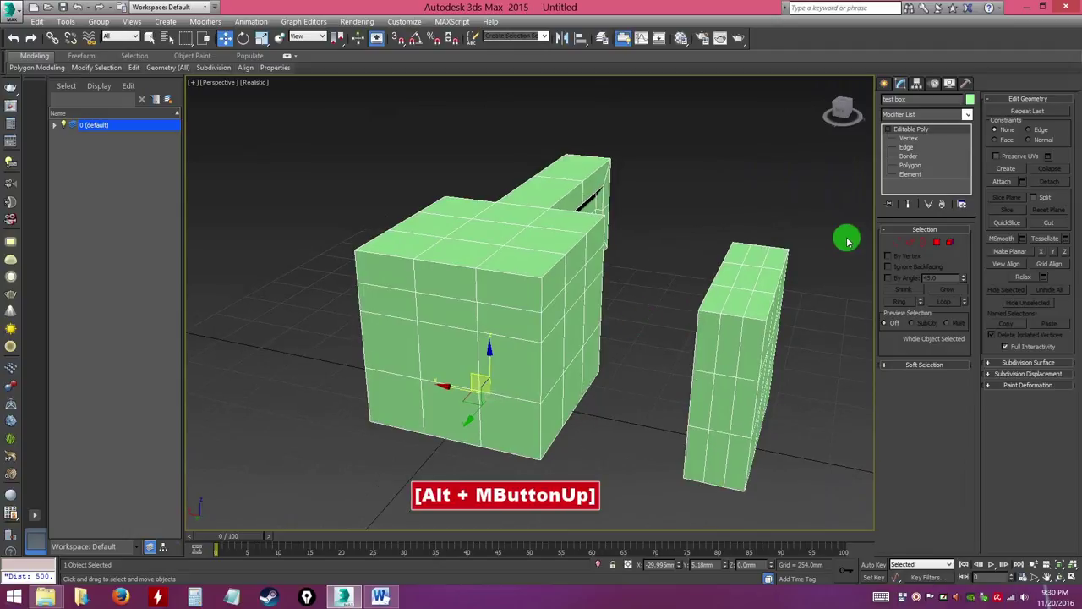
click(909, 166)
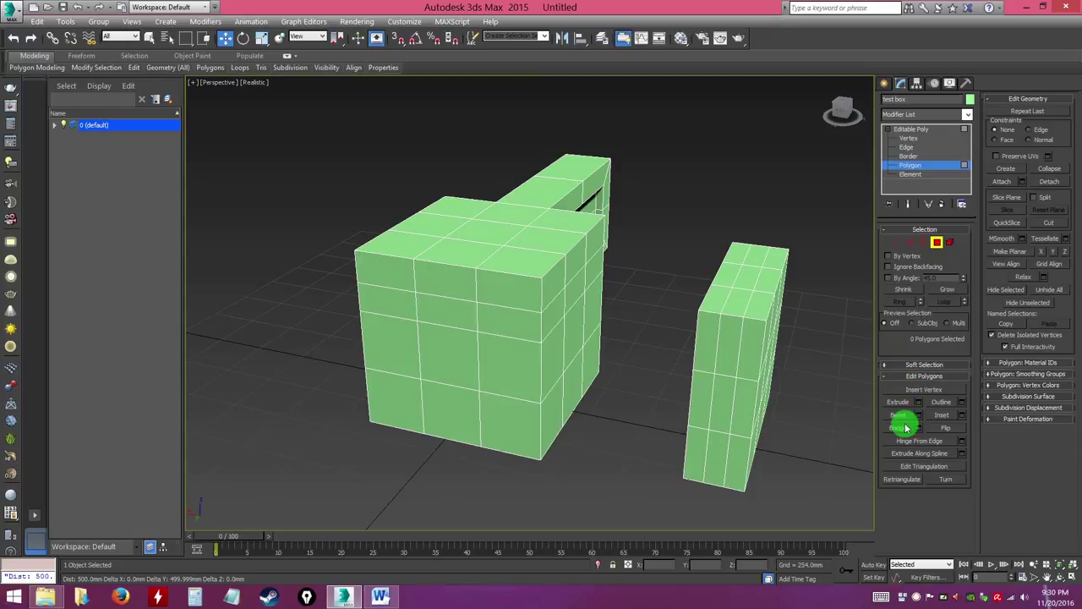
alt+middle_drag(611, 356, 698, 350)
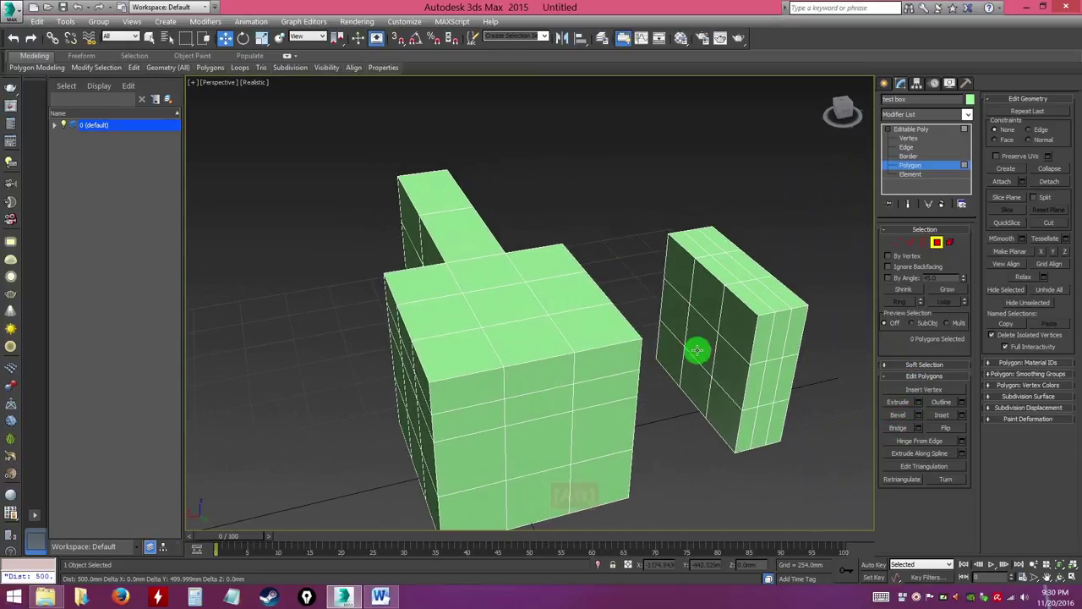
ctrl+click(744, 321)
ctrl+click(713, 296)
ctrl+click(681, 300)
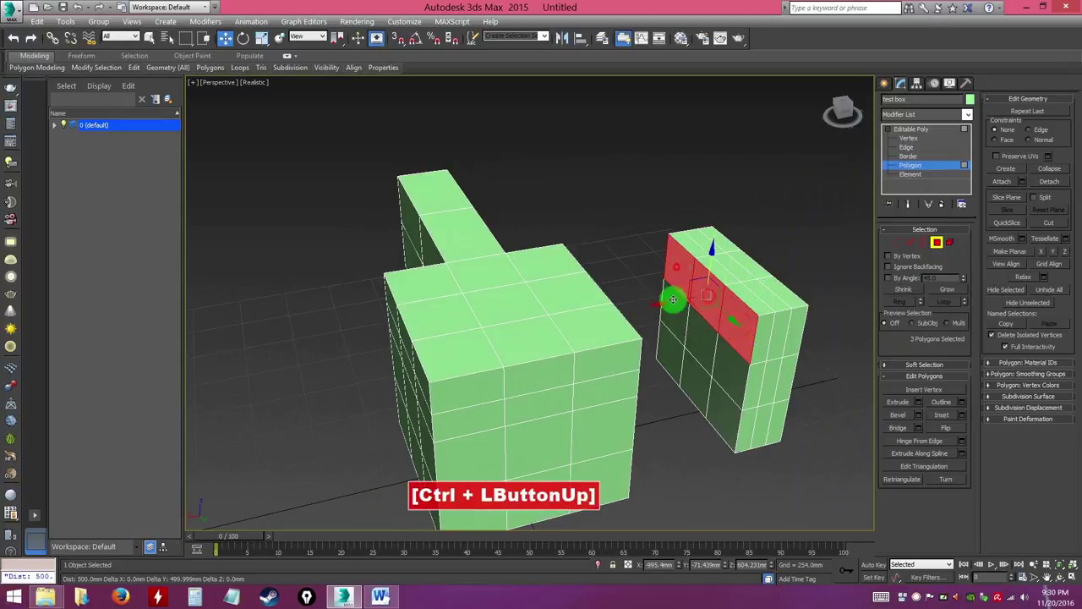
Add the three facing polygons in the second row of the test box's side to the selection.
alt+middle_drag(674, 301, 626, 349)
alt+middle_drag(713, 314, 673, 338)
ctrl+click(550, 317)
ctrl+click(616, 299)
ctrl+click(672, 275)
Bridge the two selected polygon rows to connect the test box with the attached box.
mouse_move(591, 292)
alt+middle_down()
mouse_move(584, 326)
mouse_move(575, 293)
mouse_move(729, 312)
mouse_move(727, 302)
mouse_move(602, 282)
alt+middle_up()
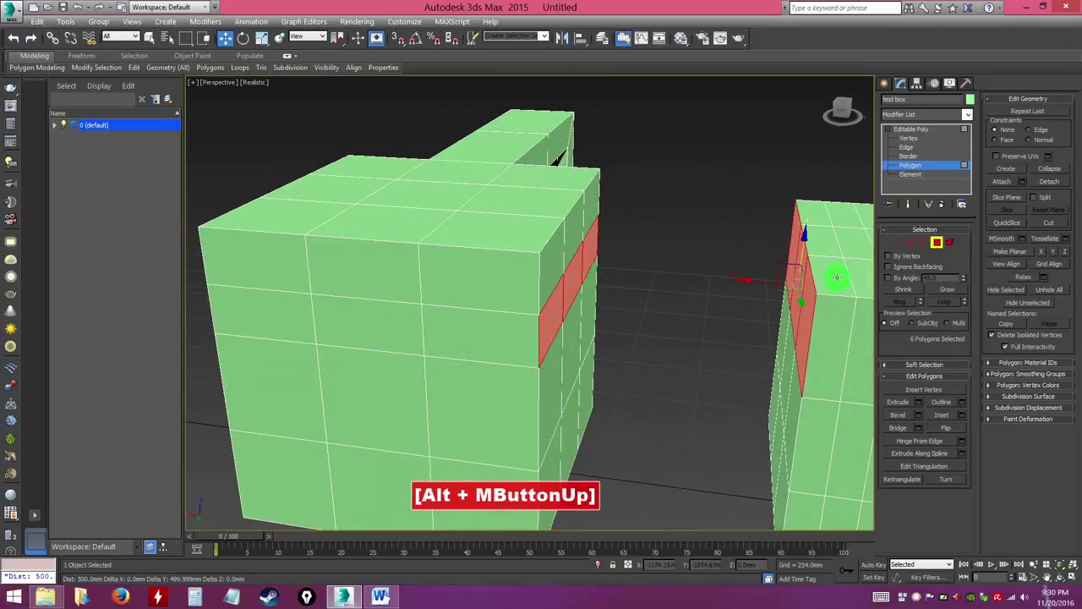
click(899, 427)
mouse_move(693, 435)
alt+middle_down()
mouse_move(693, 470)
mouse_move(691, 432)
alt+middle_up()
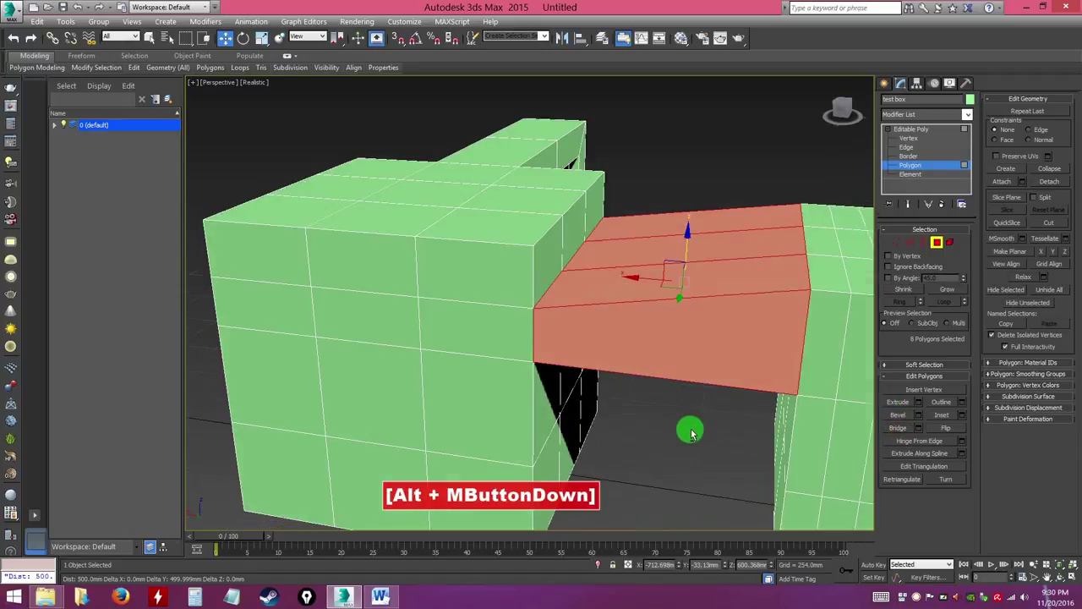
Undo the plain bridge and bridge the two selected polygon rows again through the Bridge settings with 4 segments.
key(ctrl)
key(ctrl+z)
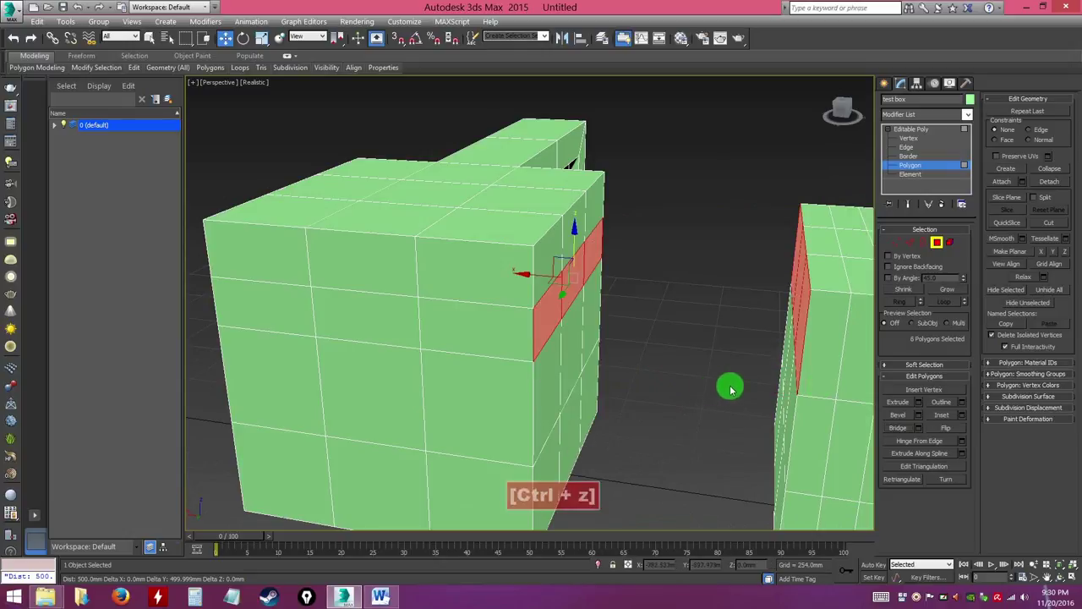
click(919, 429)
drag(587, 169, 723, 120)
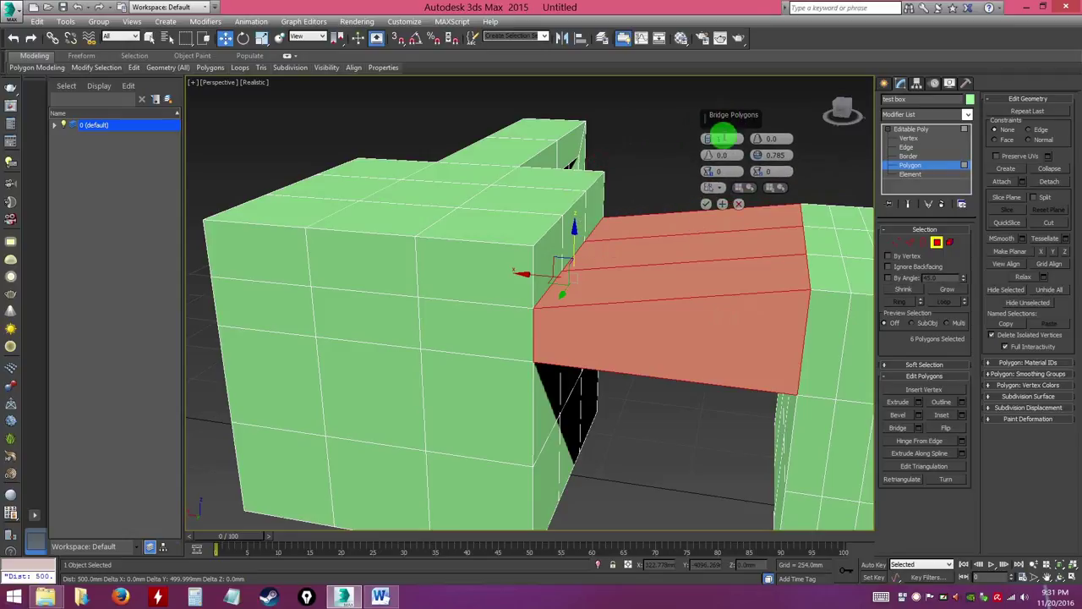
drag(707, 138, 707, 126)
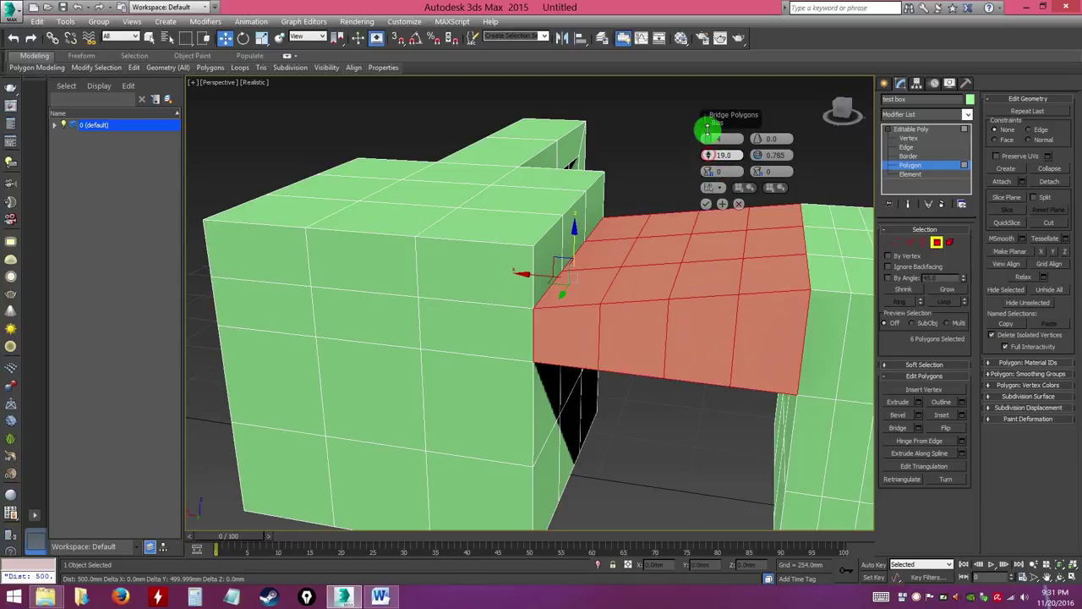
Set the bridge's taper to -1.5, bias to 24.5 and smoothing to 0.0, and apply the bridge.
mouse_move(756, 139)
mouse_down()
mouse_move(756, 129)
mouse_move(759, 157)
mouse_up()
click(720, 170)
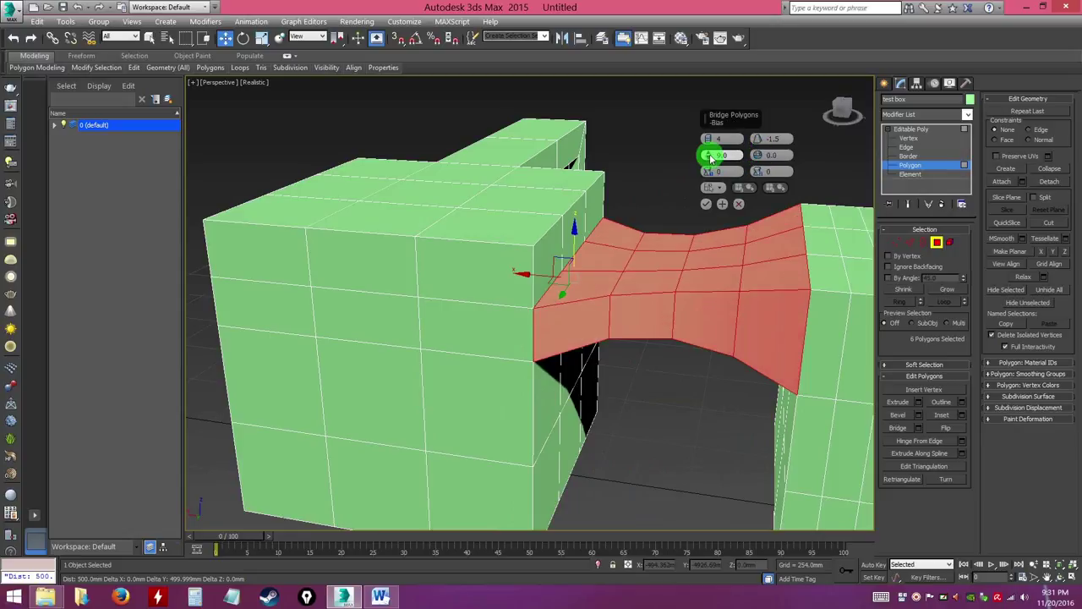
drag(708, 144, 721, 125)
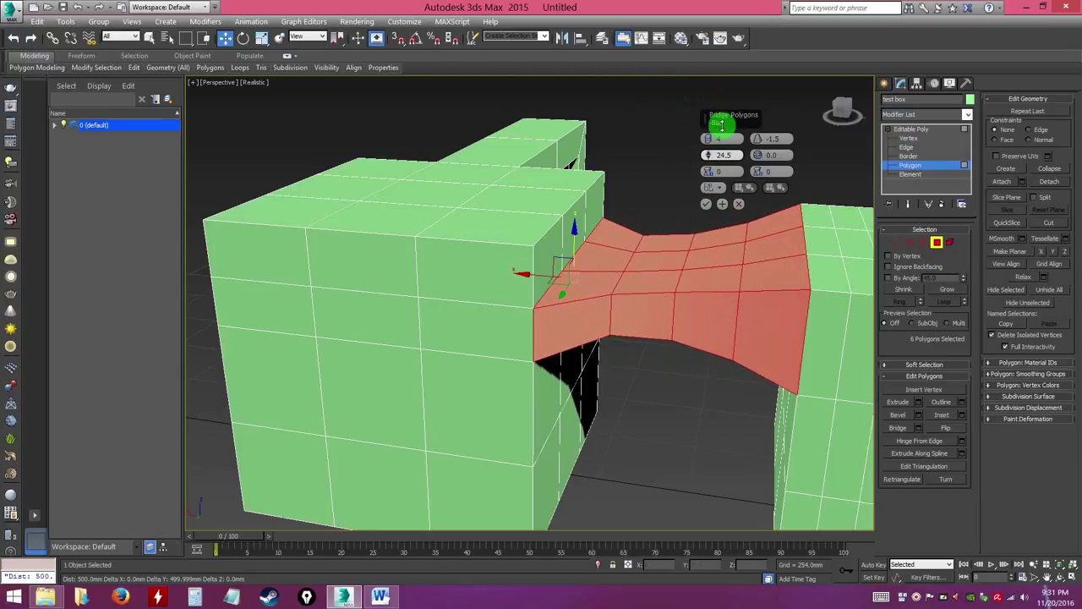
drag(709, 175, 760, 172)
click(706, 175)
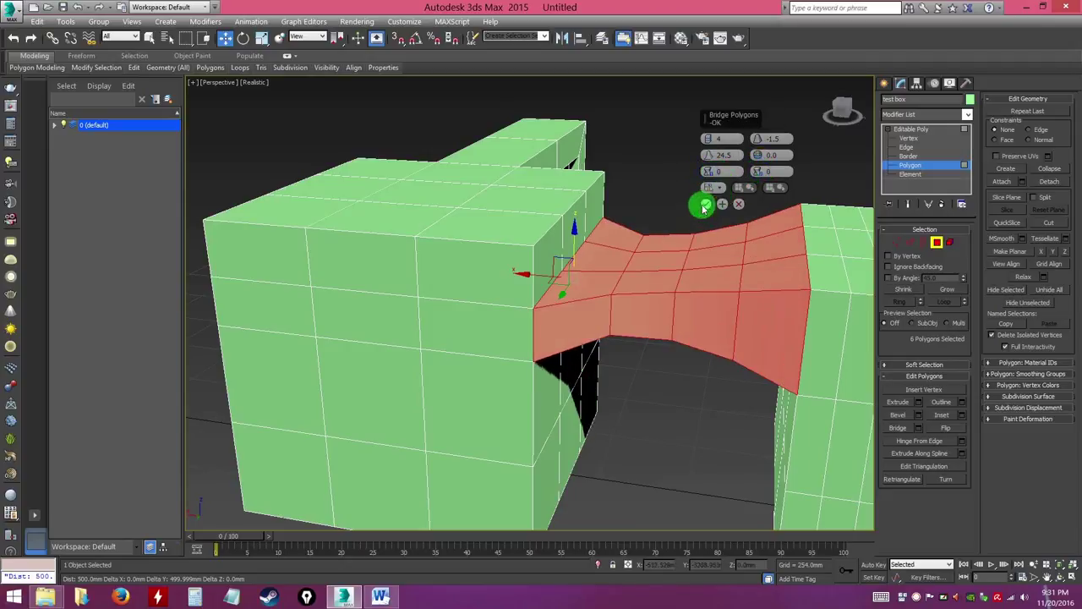
click(706, 207)
Examine the tapered bridge between the two boxes from several angles, leaving Polygon level.
alt+middle_drag(696, 307, 623, 304)
scroll(681, 318, up, 6)
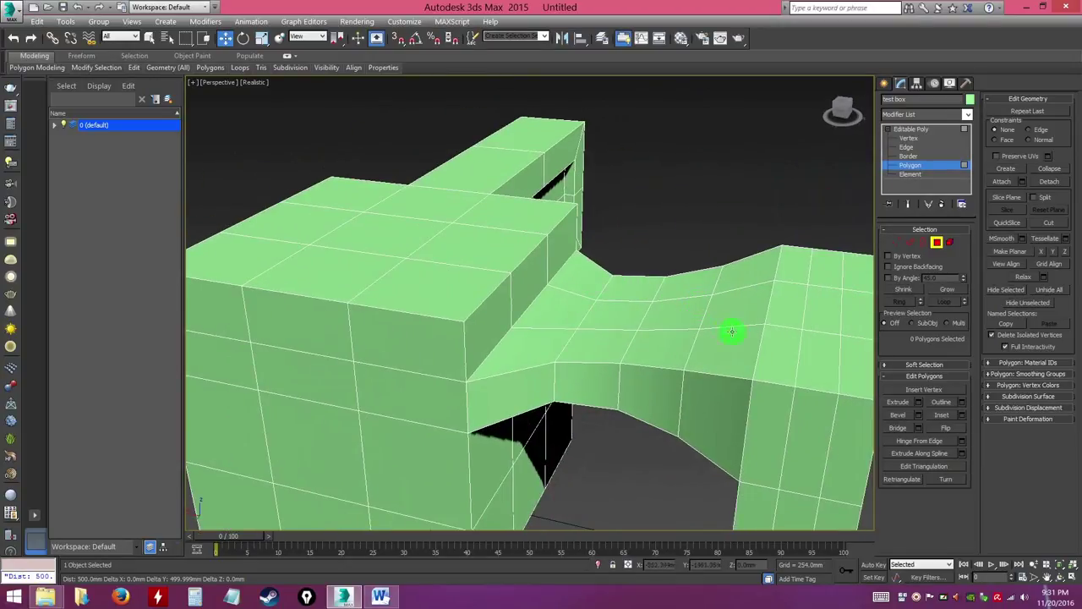
alt+middle_drag(668, 347, 632, 394)
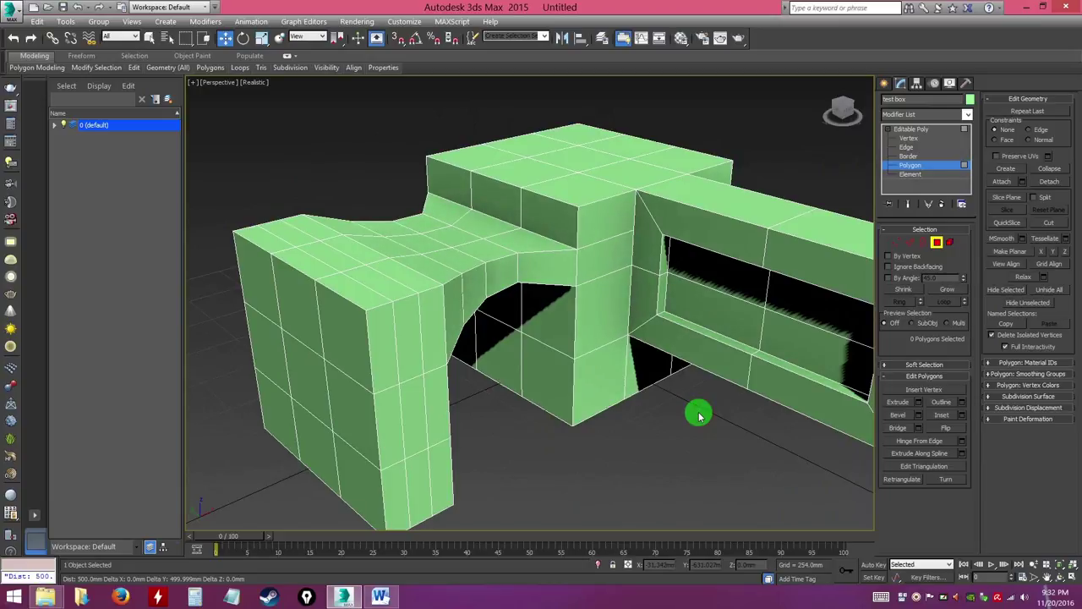
alt+middle_drag(628, 374, 667, 312)
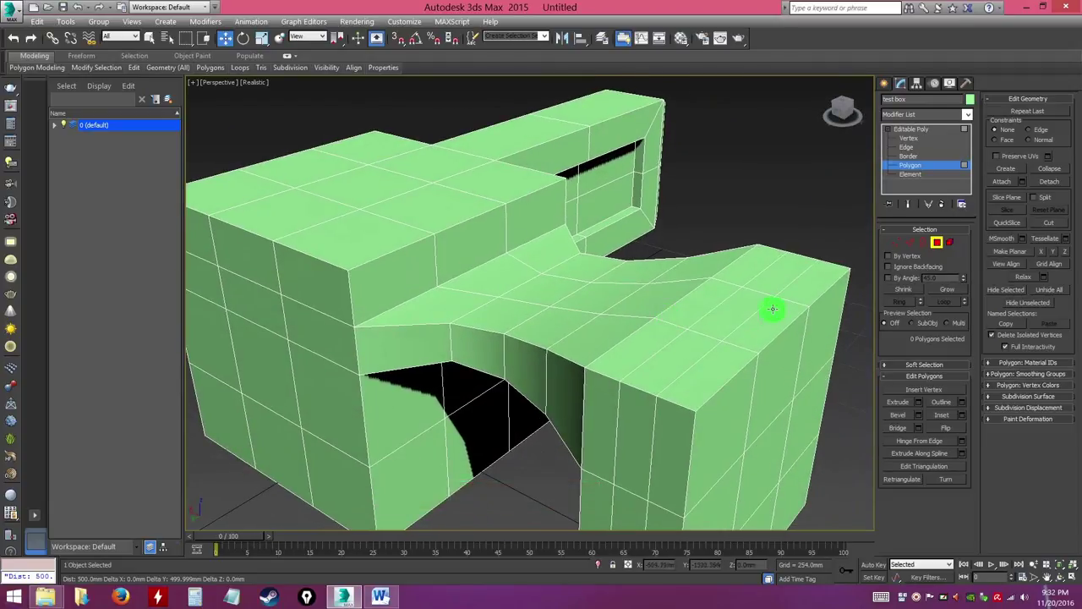
click(911, 129)
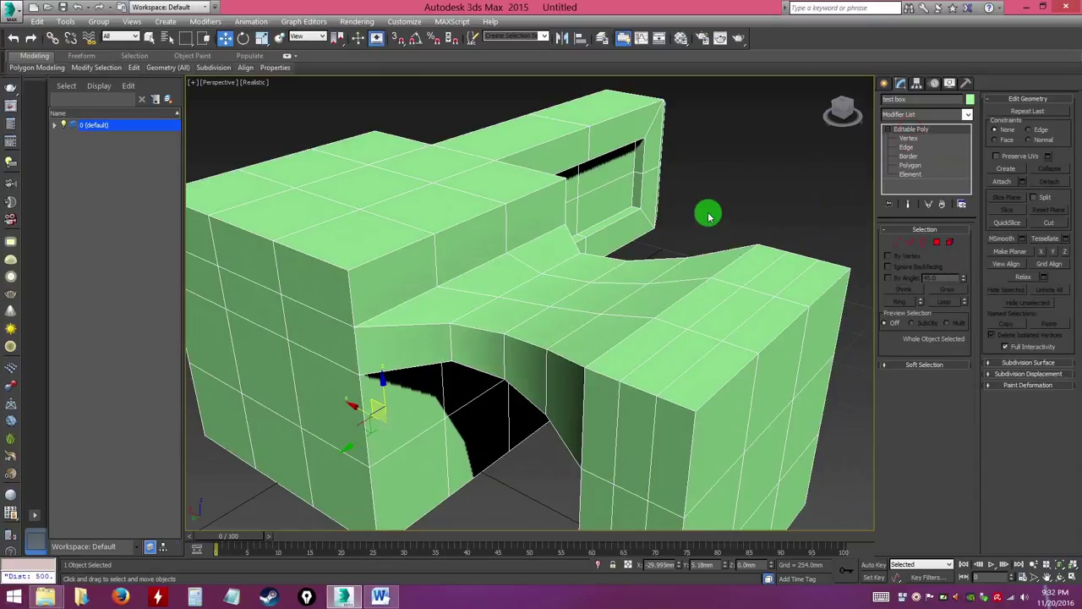
alt+middle_drag(671, 295, 631, 318)
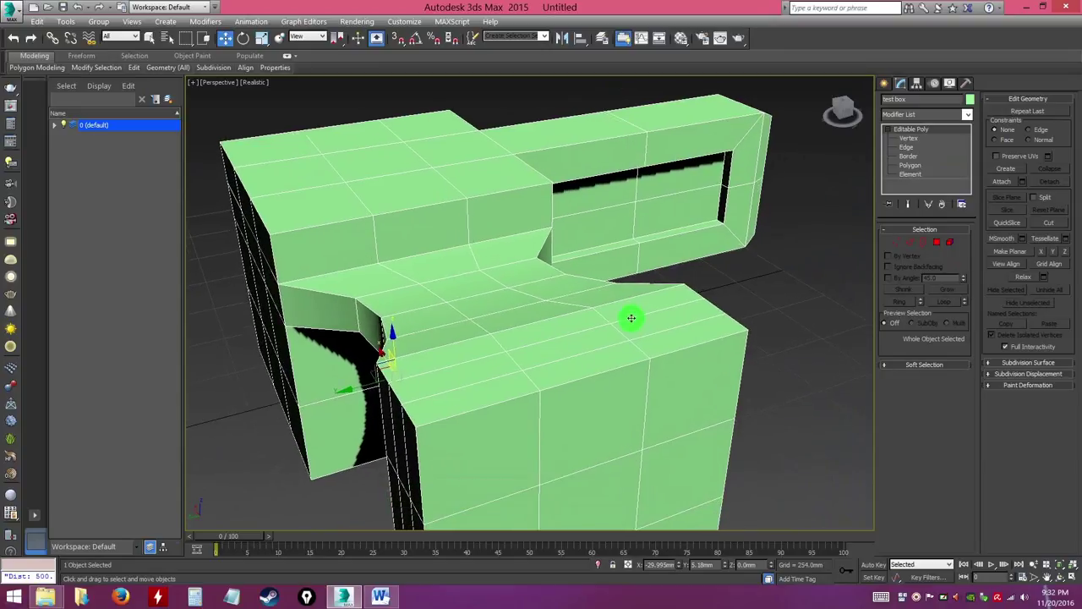
alt+middle_drag(792, 239, 792, 246)
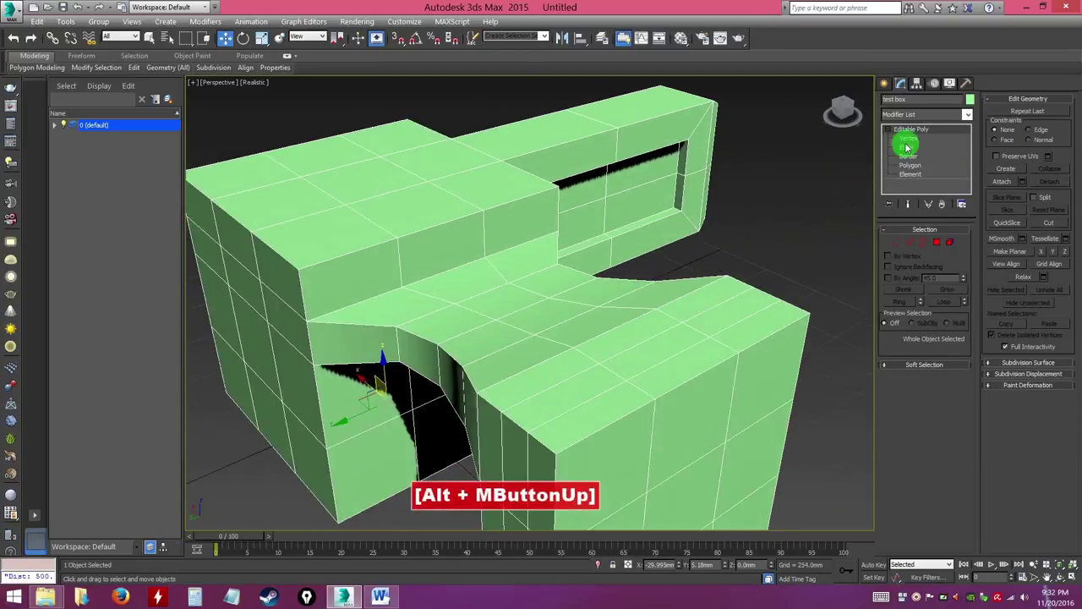
At Vertex level, use Cut to add new edges across the bridge and the top of the attached box.
click(907, 139)
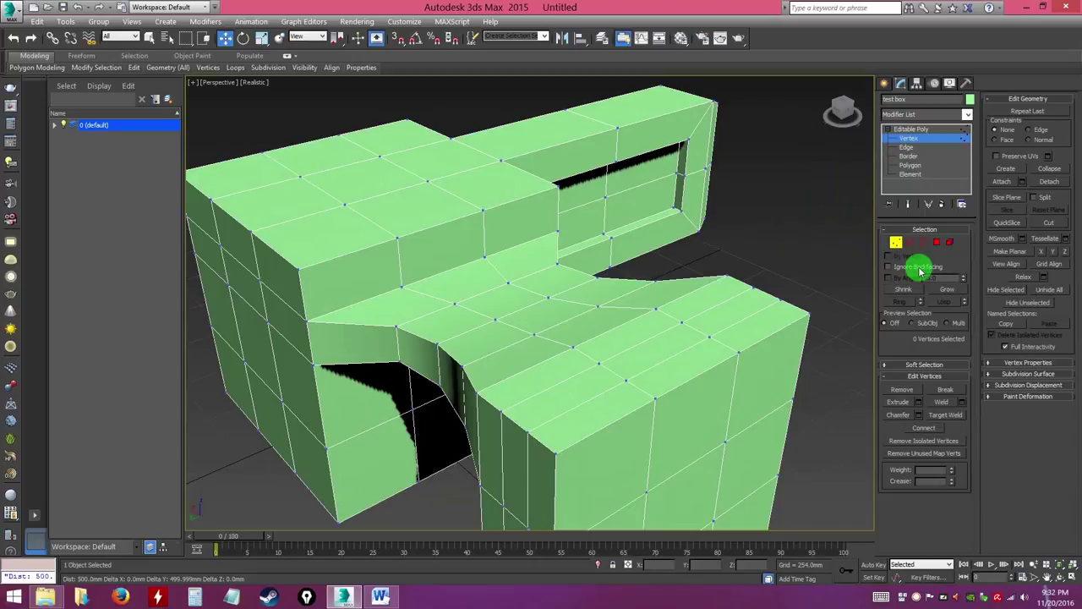
alt+middle_drag(679, 318, 642, 312)
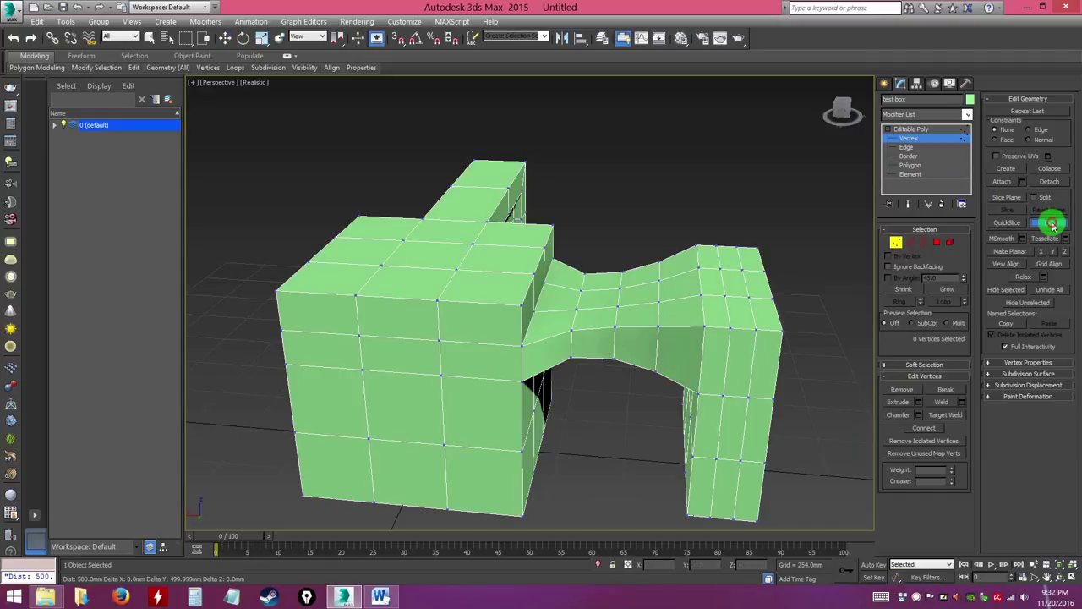
alt+middle_drag(664, 302, 642, 349)
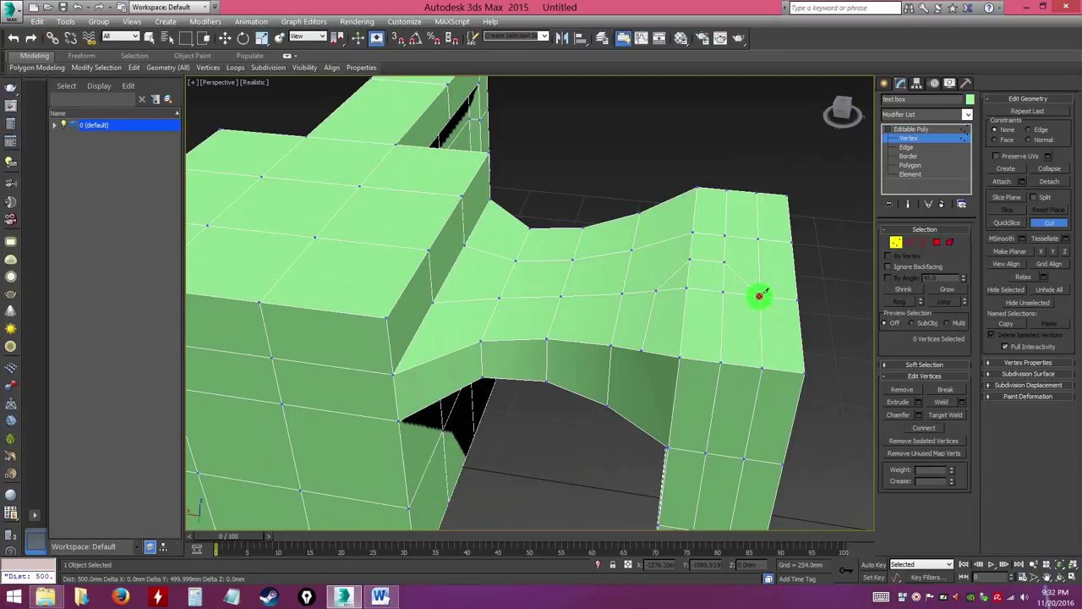
click(777, 278)
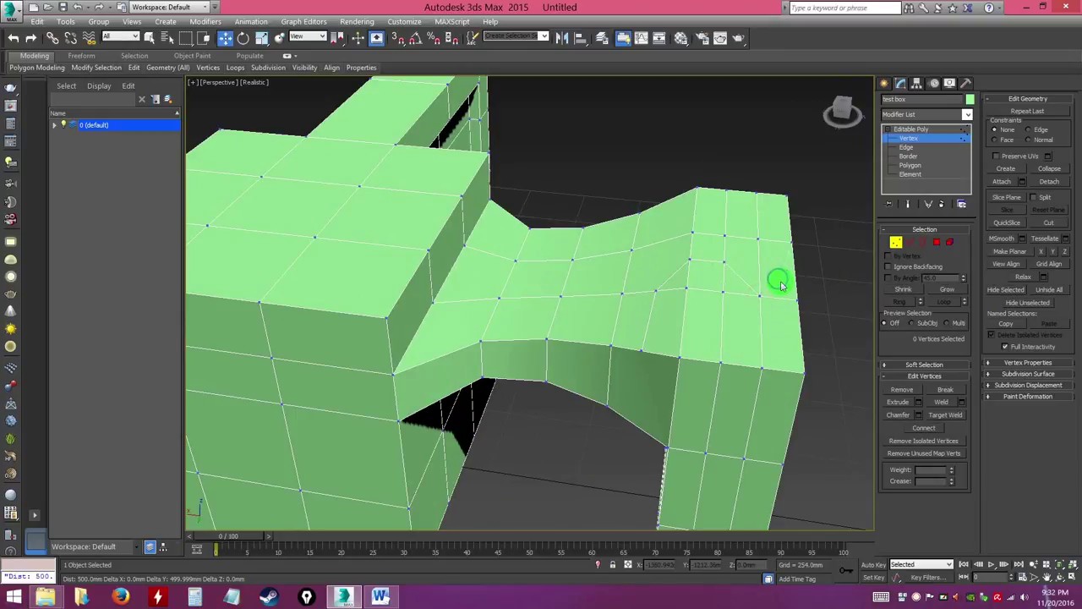
Move the new cut vertex on the bridge's upper front edge along Z as a test and undo the move.
alt+middle_drag(707, 331, 674, 323)
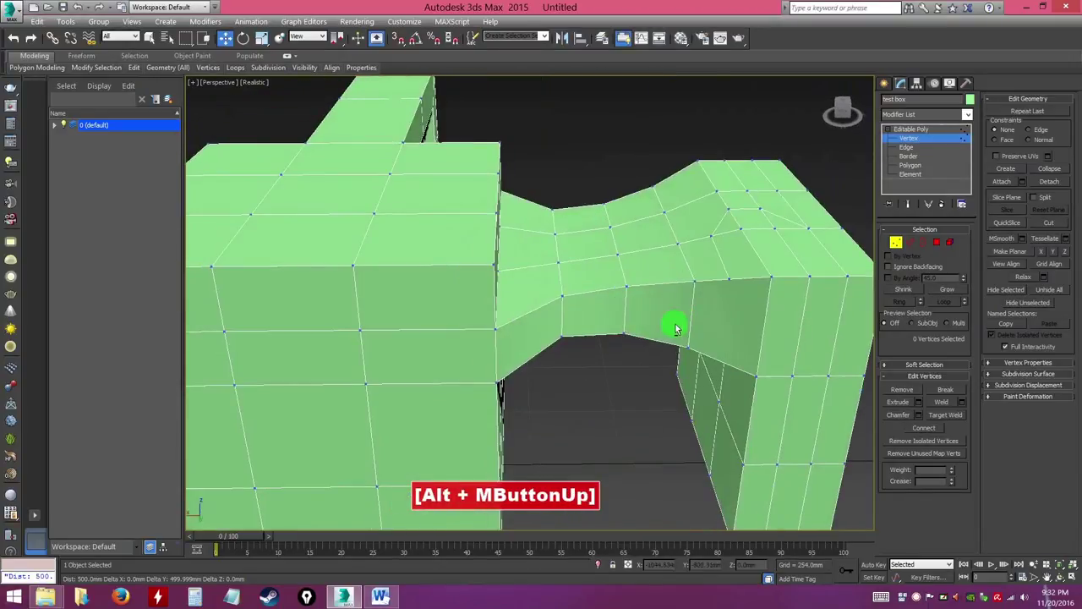
alt+middle_drag(720, 289, 650, 355)
click(650, 407)
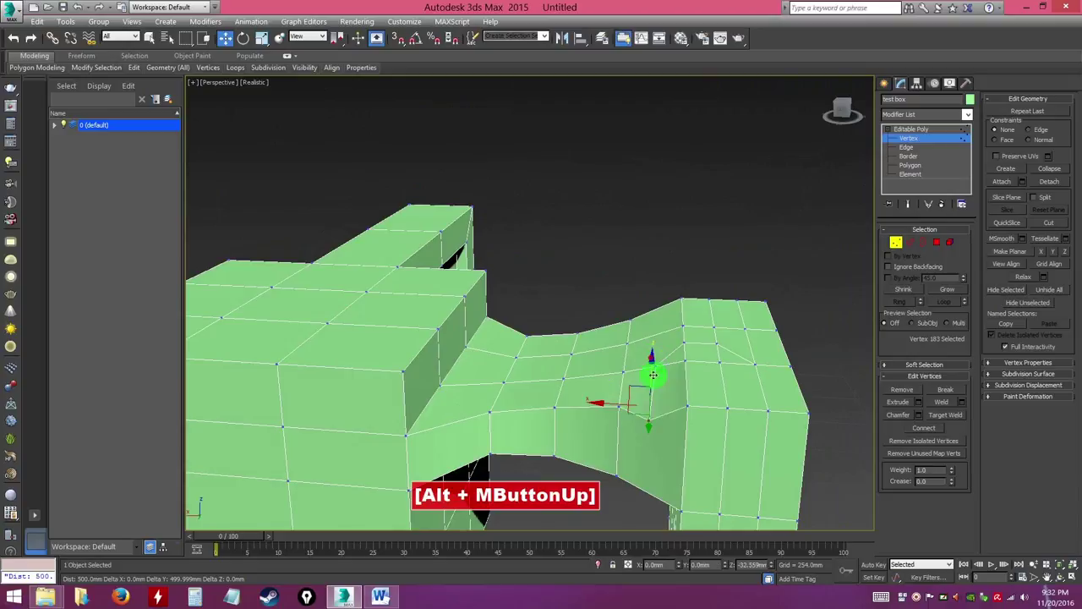
key(ctrl+z)
alt+middle_drag(647, 411, 646, 238)
alt+middle_drag(655, 327, 671, 405)
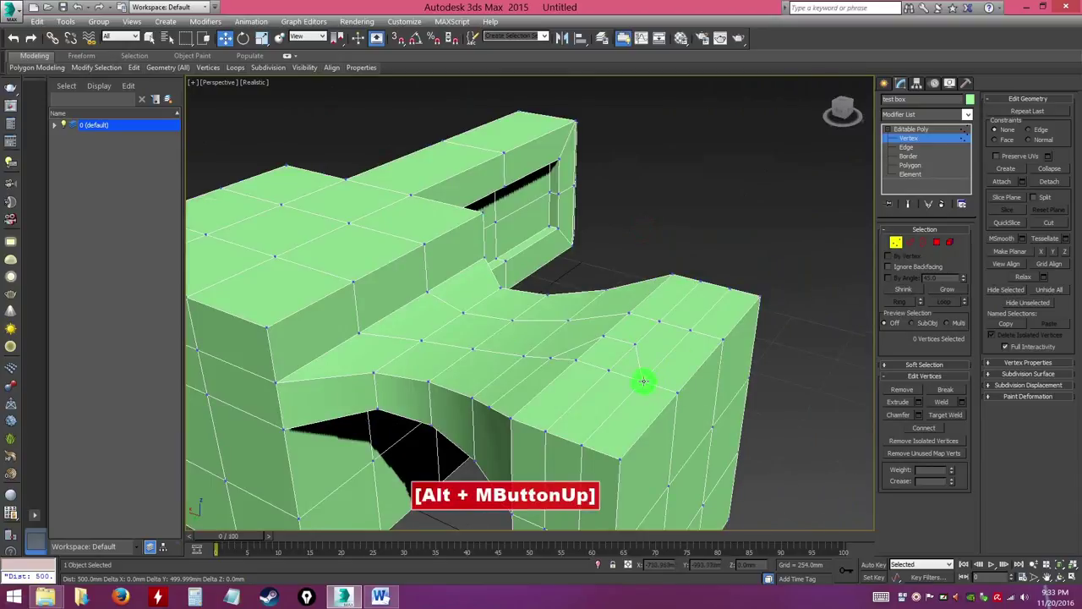
Target Weld the extra cut vertices near the bridge's end into the vertex where the bridge meets the attached box.
click(643, 382)
alt+middle_drag(543, 361, 677, 386)
click(756, 382)
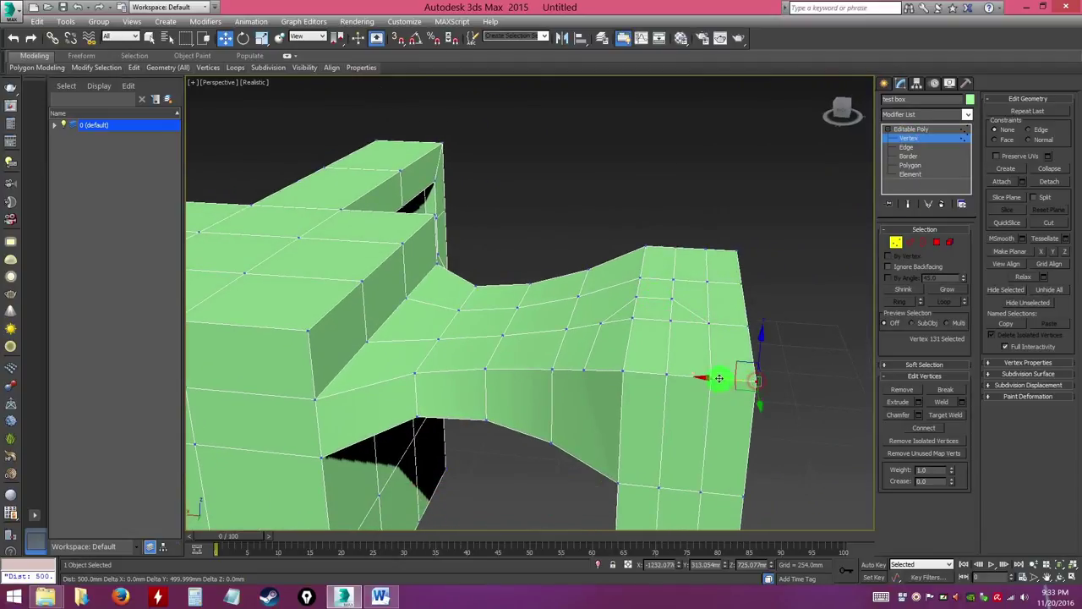
alt+middle_drag(572, 350, 581, 293)
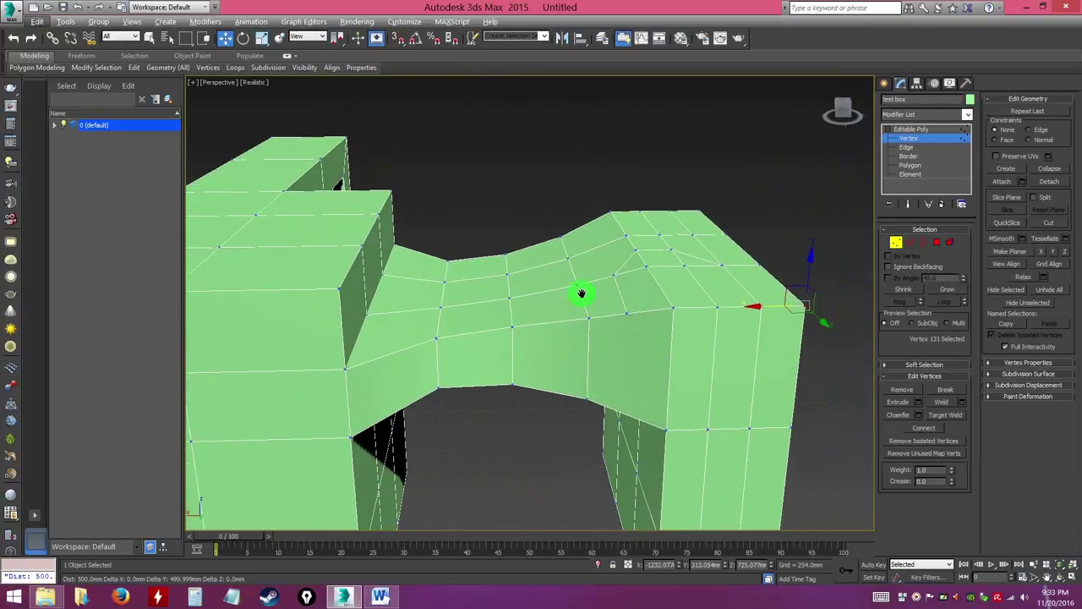
click(951, 415)
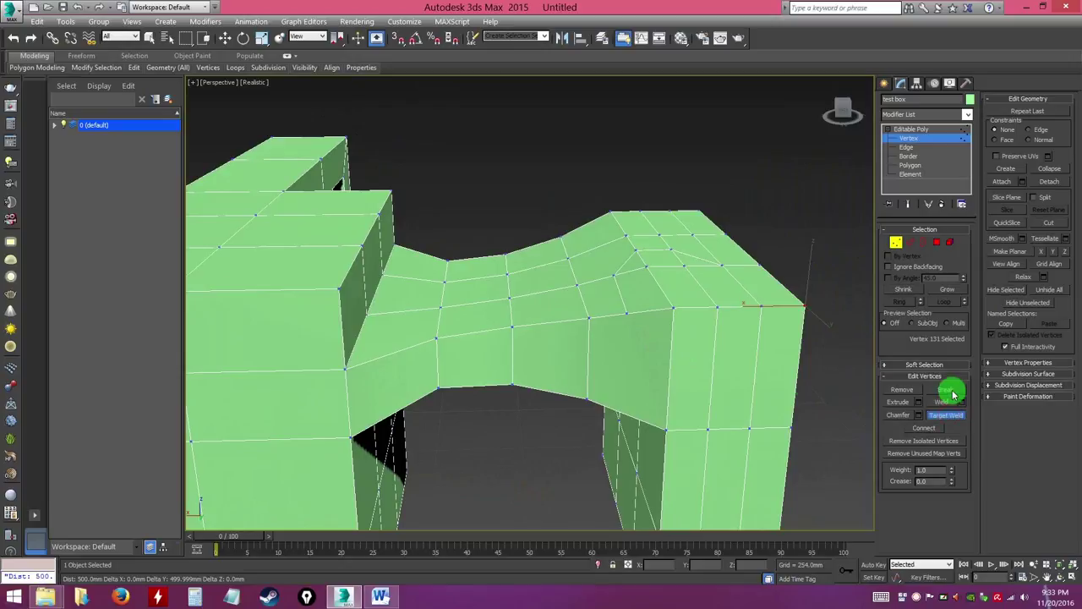
alt+middle_drag(671, 369, 614, 227)
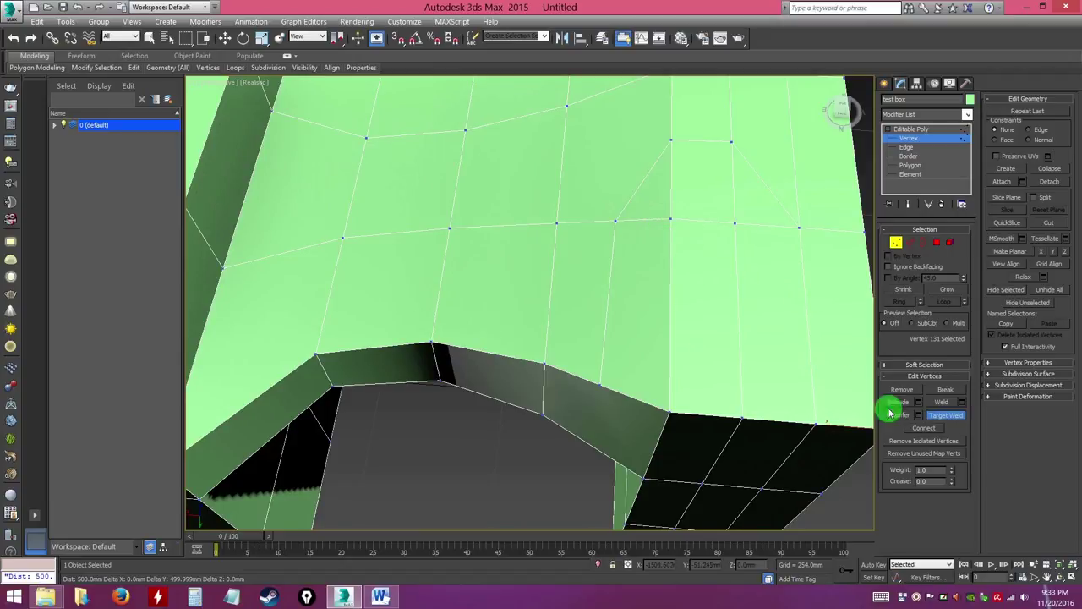
click(950, 415)
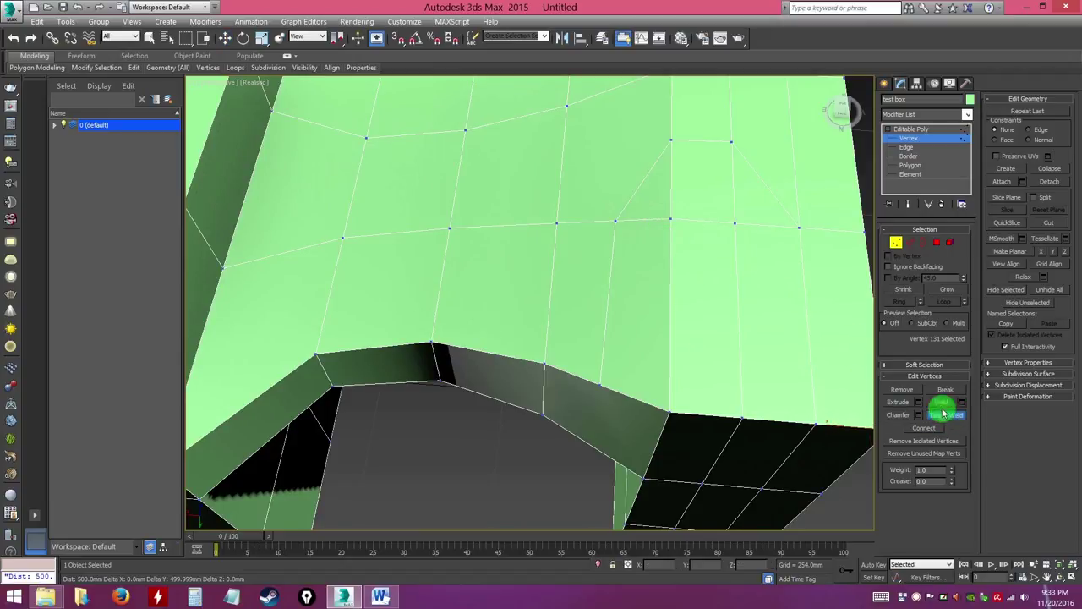
click(670, 219)
alt+middle_drag(673, 246, 635, 177)
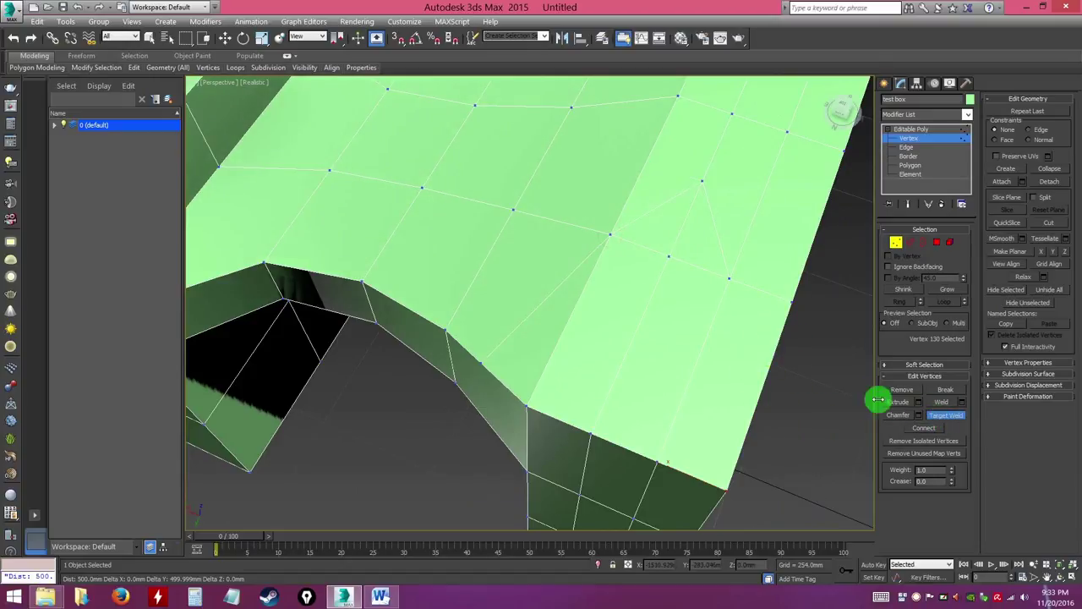
Target Weld the remaining cut vertices on the attached box's top and the bridge's front edge into their neighbouring original vertices.
click(703, 181)
click(668, 255)
alt+middle_drag(622, 311, 657, 239)
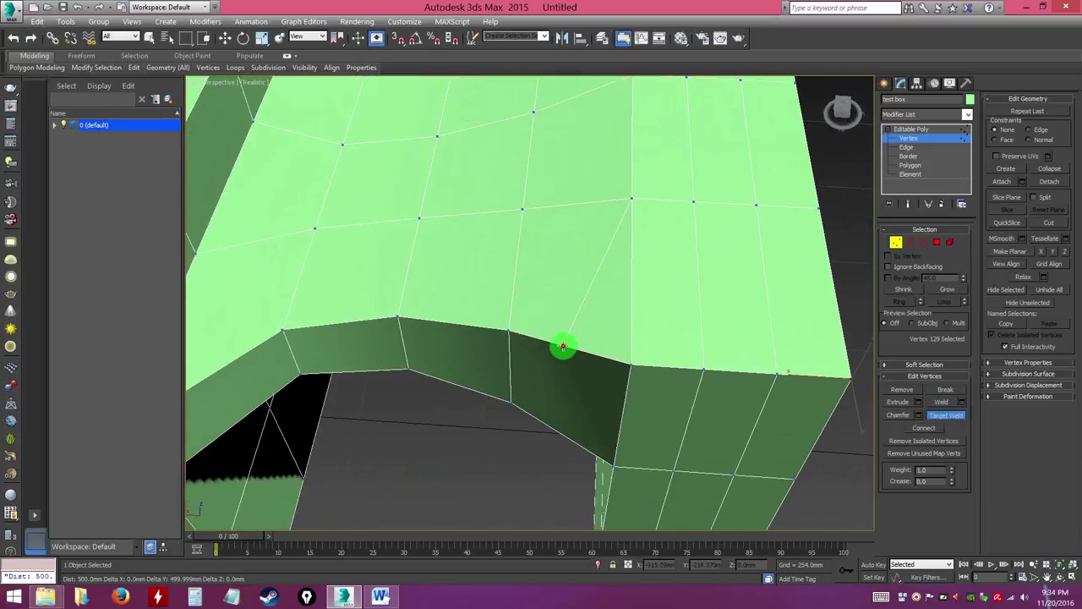
alt+middle_drag(652, 365, 626, 186)
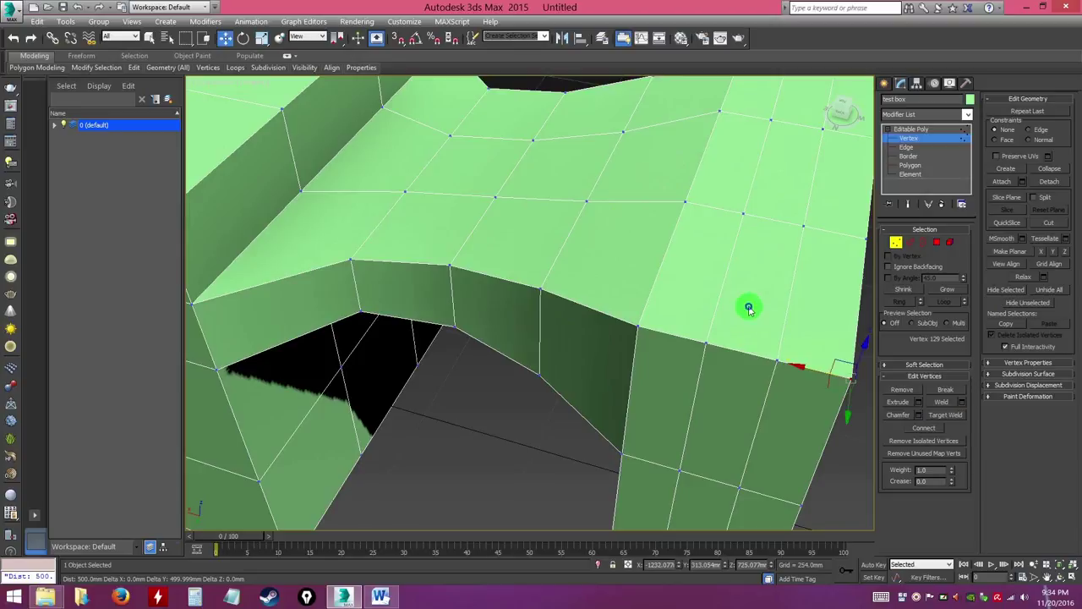
click(945, 414)
click(505, 409)
alt+middle_drag(505, 409, 606, 364)
click(945, 415)
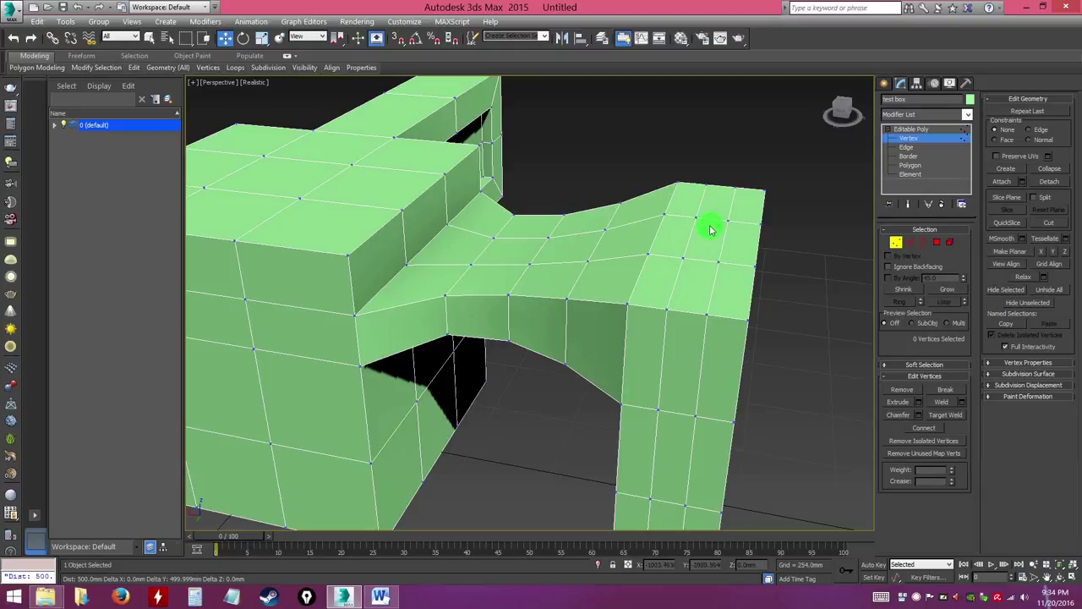
At Edge level, lower the slice plane about 303 mm and slice the whole object horizontally through both boxes.
click(907, 147)
alt+middle_drag(681, 262, 623, 290)
alt+middle_drag(698, 300, 679, 273)
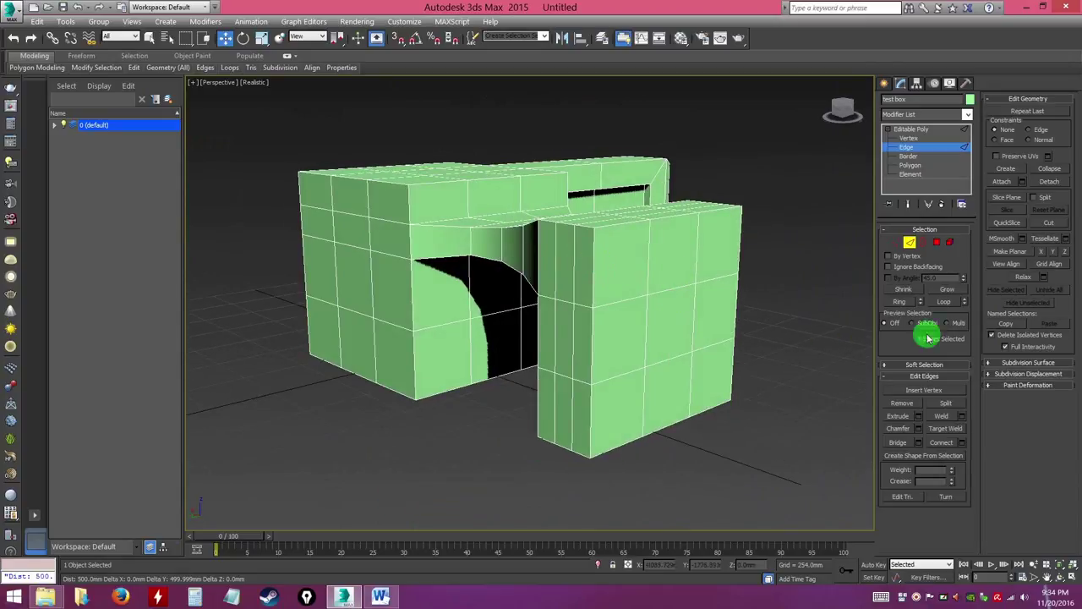
click(1003, 199)
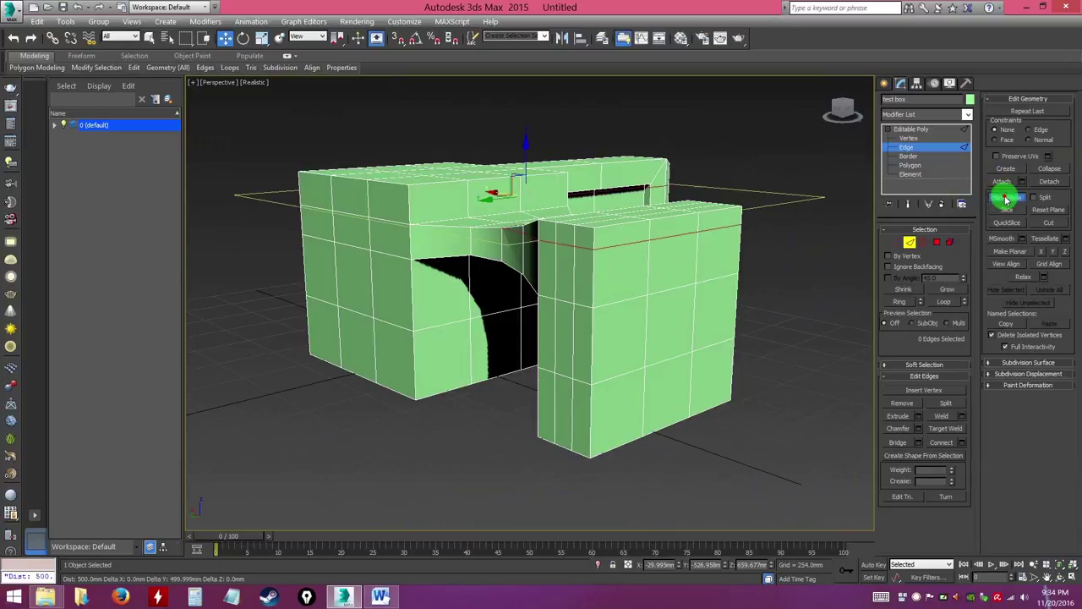
drag(526, 152, 525, 214)
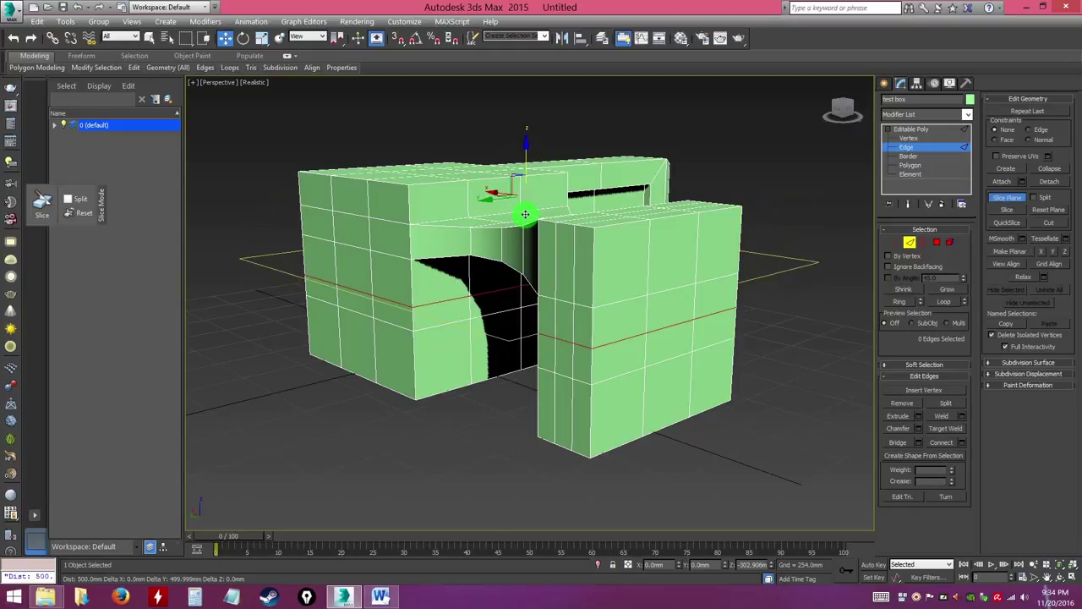
drag(519, 229, 519, 173)
click(1006, 209)
click(1006, 197)
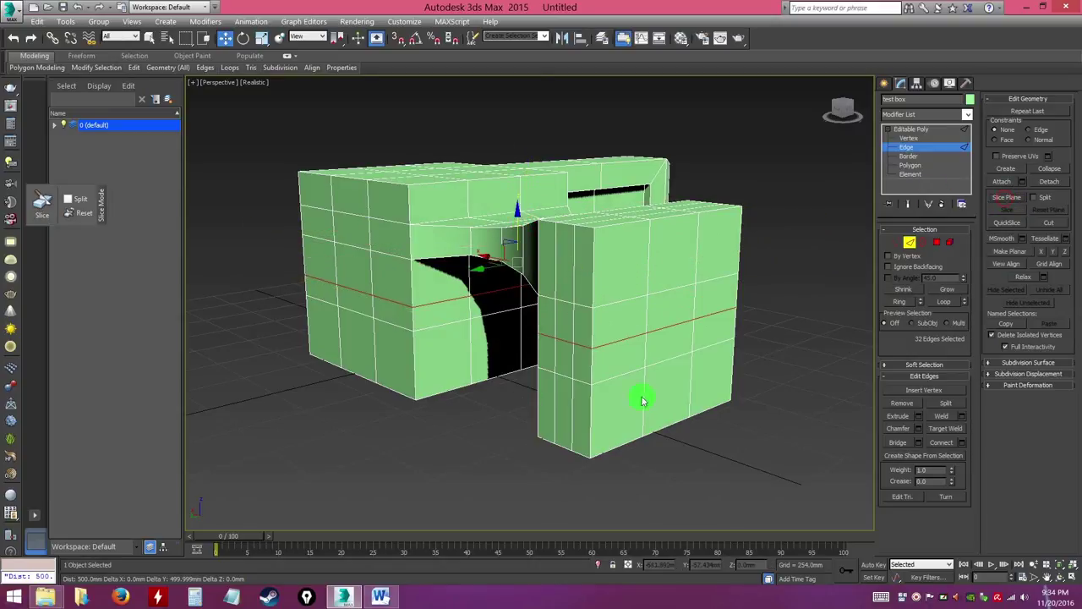
At Polygon level, select the middle polygon directly above the new slice line on the attached box's outer face.
alt+middle_drag(724, 442, 598, 427)
alt+middle_drag(659, 352, 662, 366)
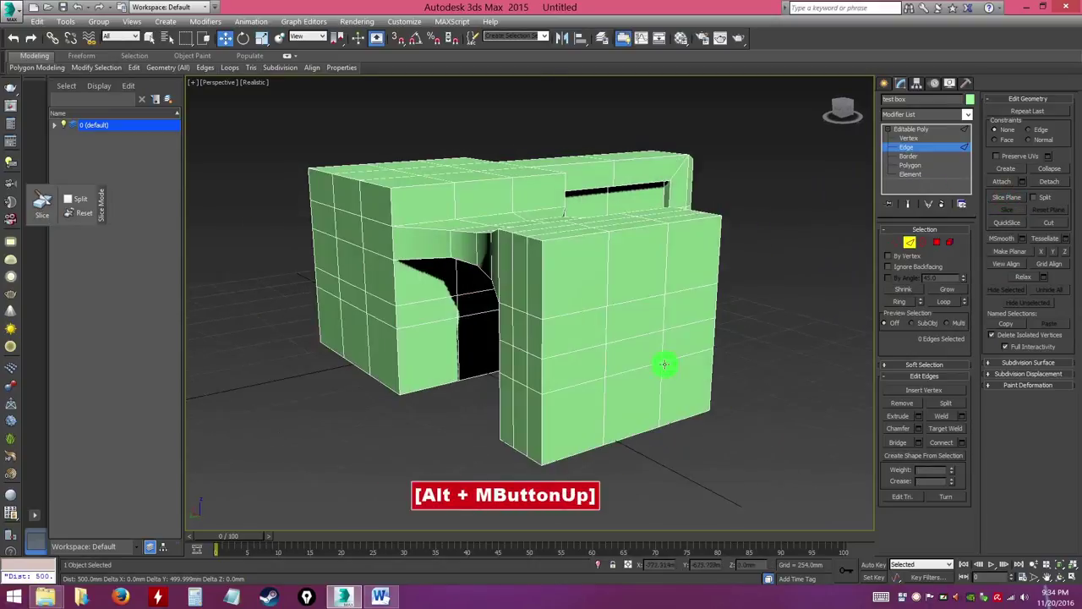
click(910, 165)
click(683, 309)
click(672, 338)
click(653, 337)
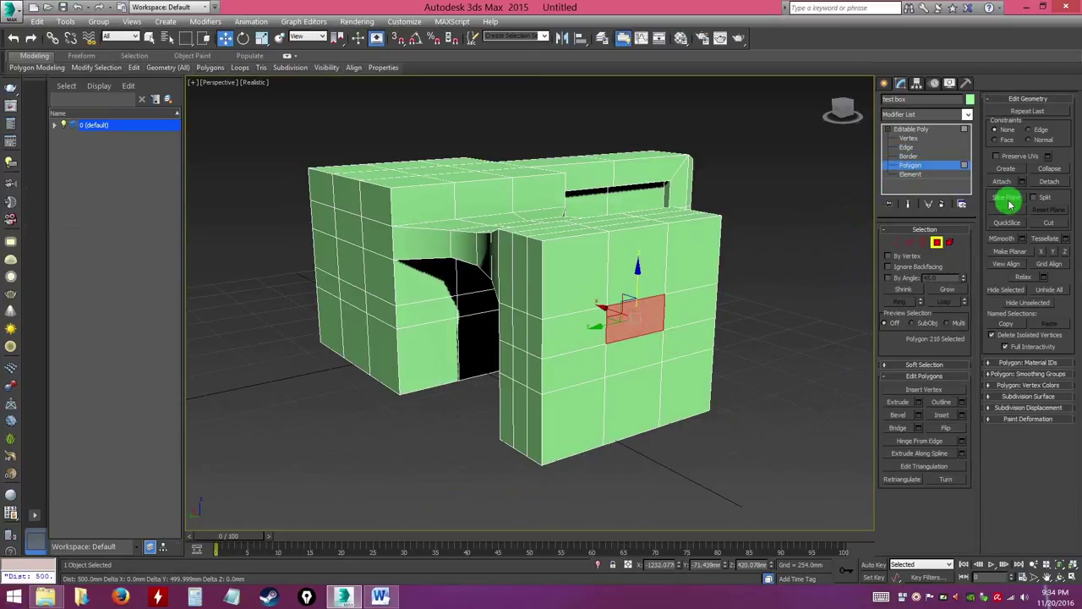
click(633, 346)
click(650, 317)
click(647, 347)
click(635, 325)
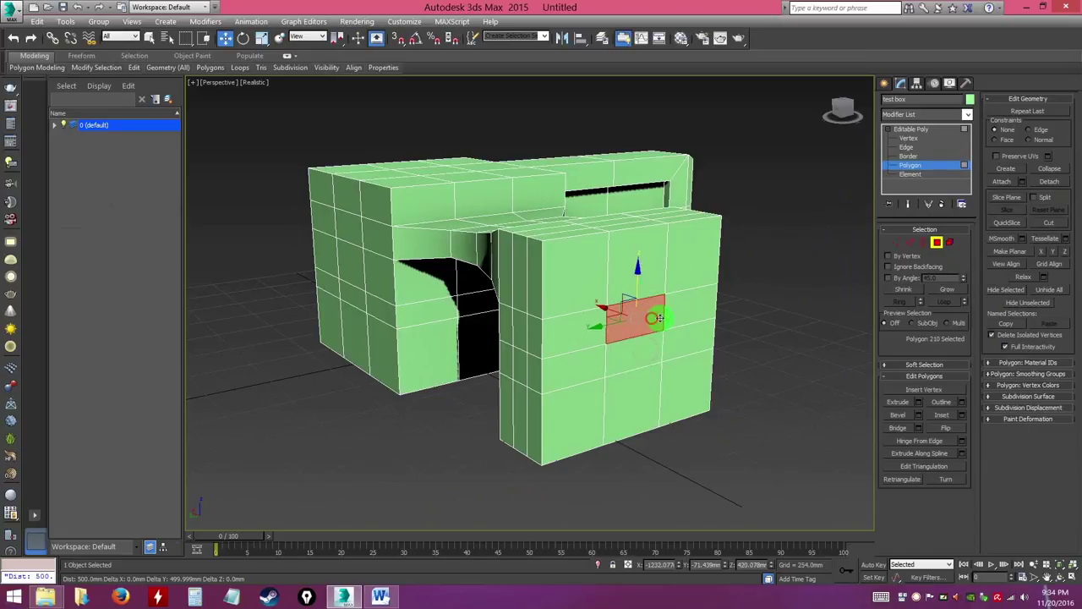
At Edge level, lower the slice plane to about Z 107 mm and slice horizontally through both boxes near their base.
click(909, 148)
alt+middle_drag(701, 316, 710, 320)
click(1007, 198)
drag(519, 161, 519, 255)
click(1011, 209)
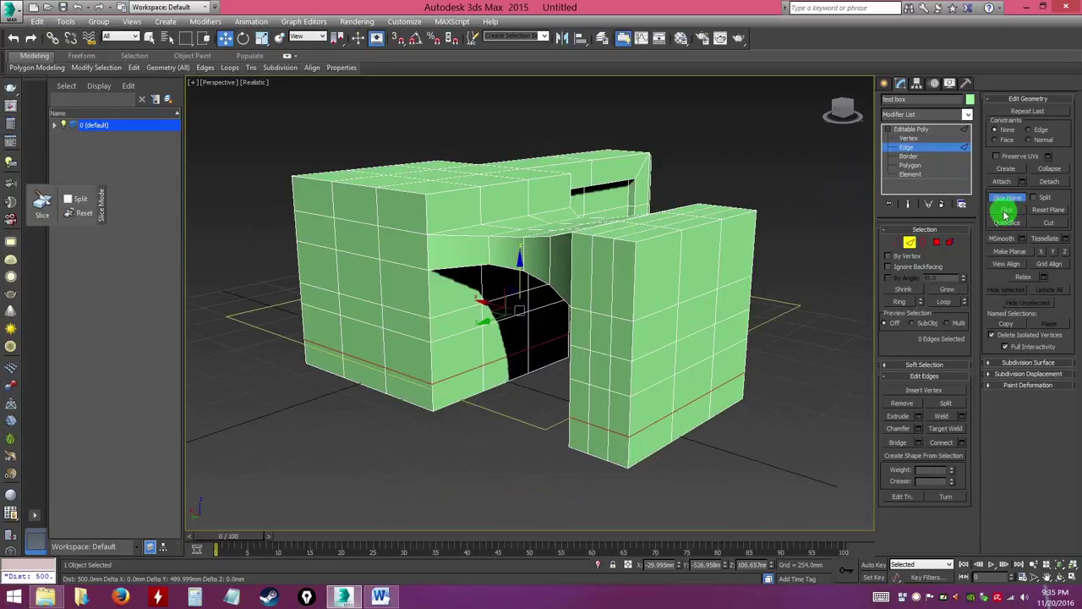
click(1004, 201)
click(771, 403)
alt+middle_drag(645, 437, 554, 361)
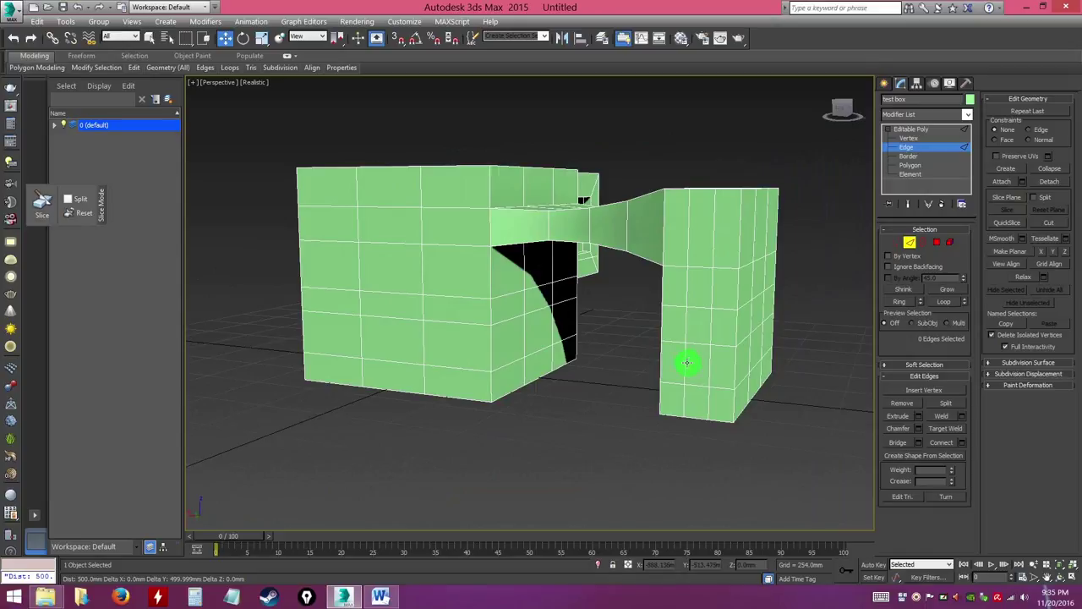
alt+middle_drag(669, 358, 635, 369)
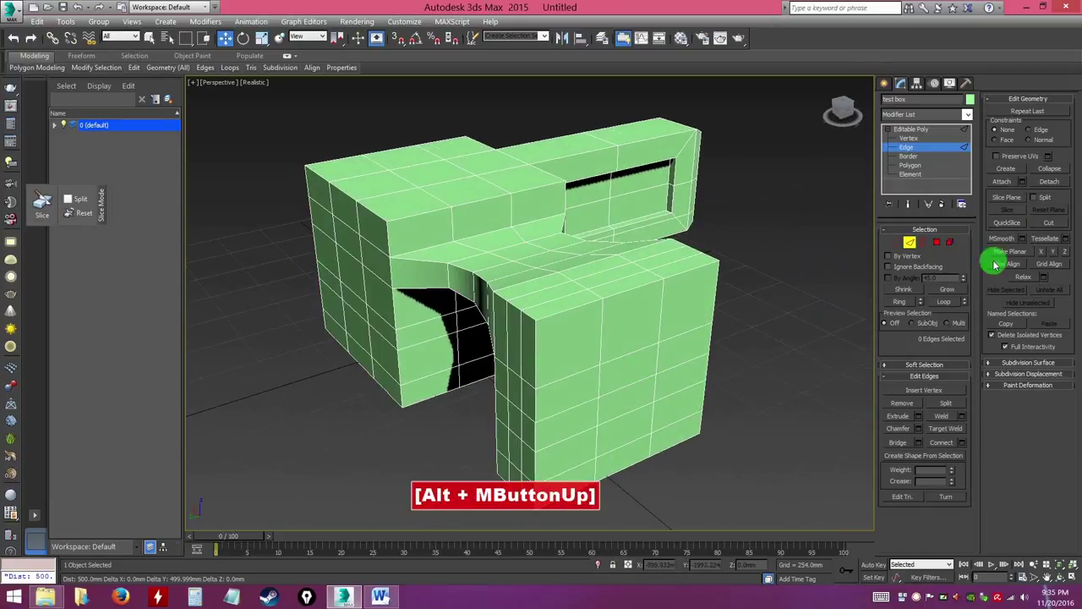
Cut new edges across two neighbouring polygons on the attached box's top, ending at its outer edge.
click(1048, 222)
alt+middle_drag(556, 285, 641, 326)
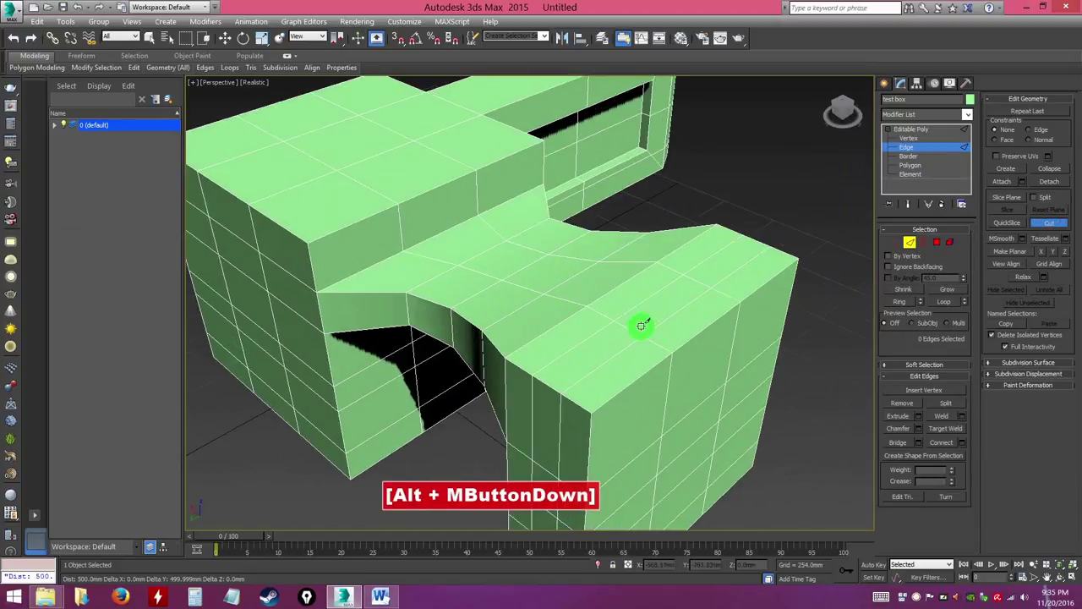
click(673, 315)
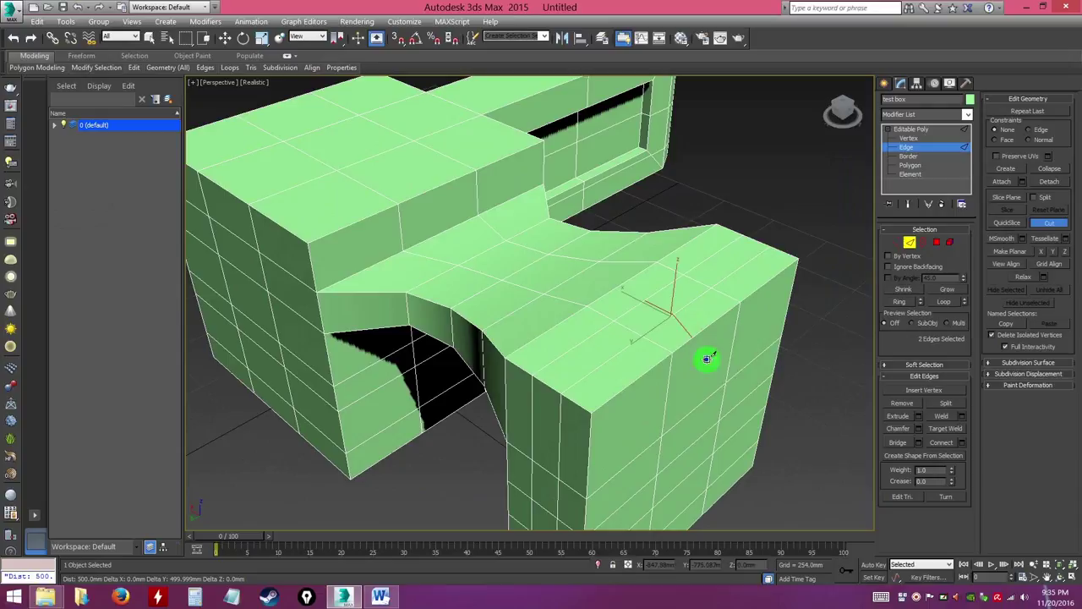
right_click(720, 367)
click(792, 391)
alt+middle_drag(792, 391, 594, 335)
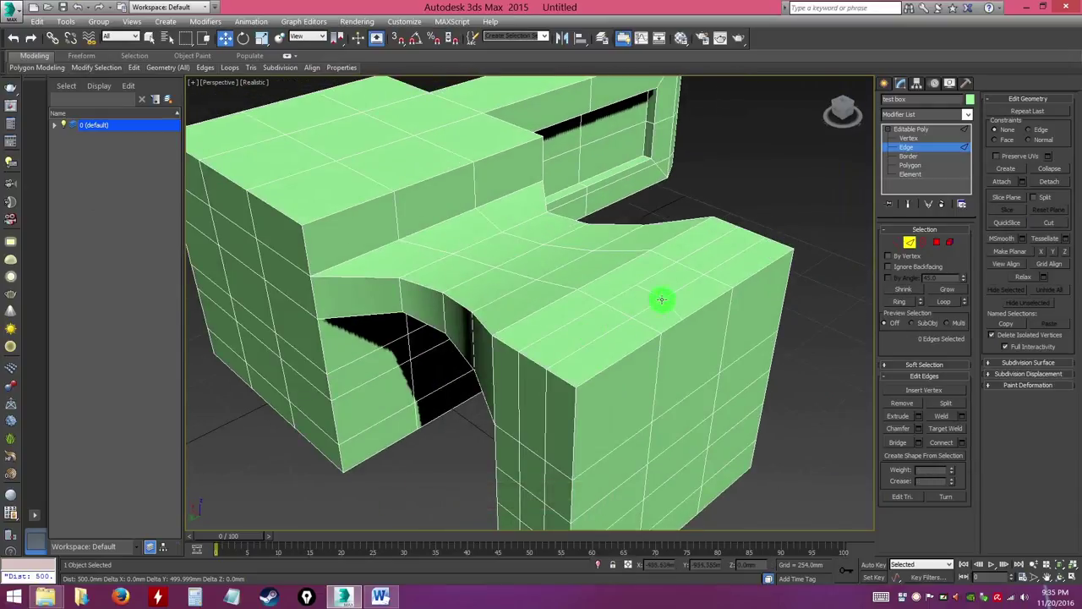
Try to Target Weld the new cut edges on the attached box's top at Edge level.
alt+middle_drag(652, 307, 620, 311)
click(943, 429)
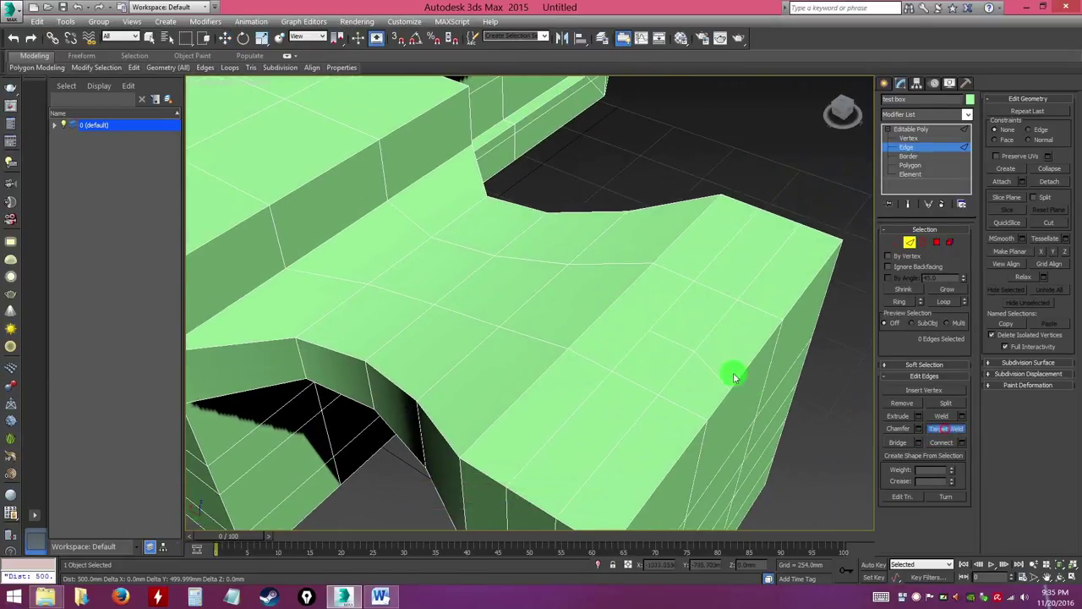
mouse_move(683, 344)
alt+middle_down()
mouse_move(714, 341)
mouse_move(673, 353)
alt+middle_up()
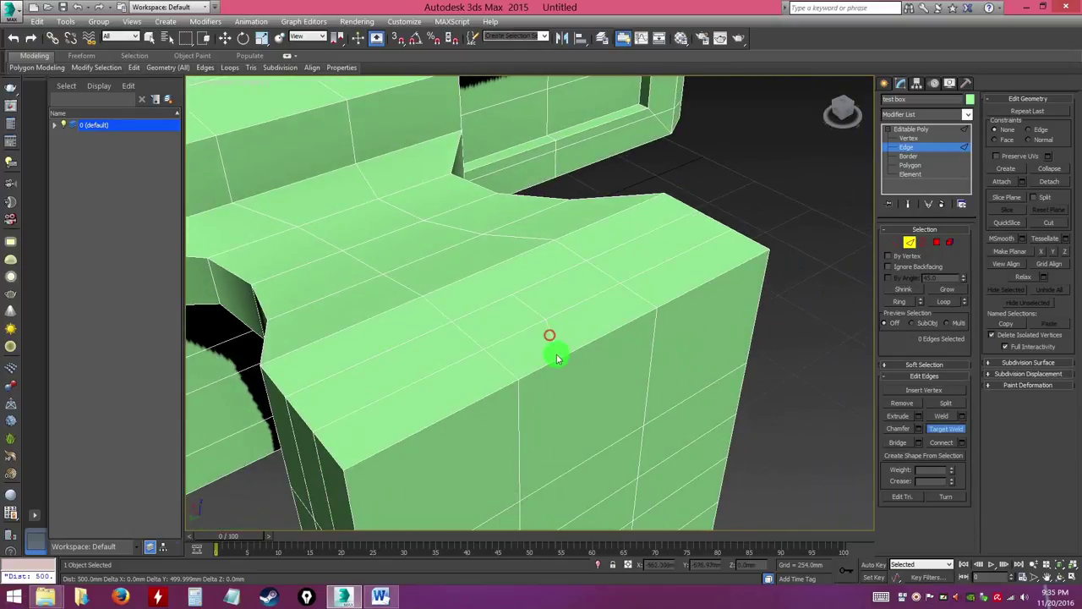
alt+middle_drag(758, 394, 629, 340)
click(729, 298)
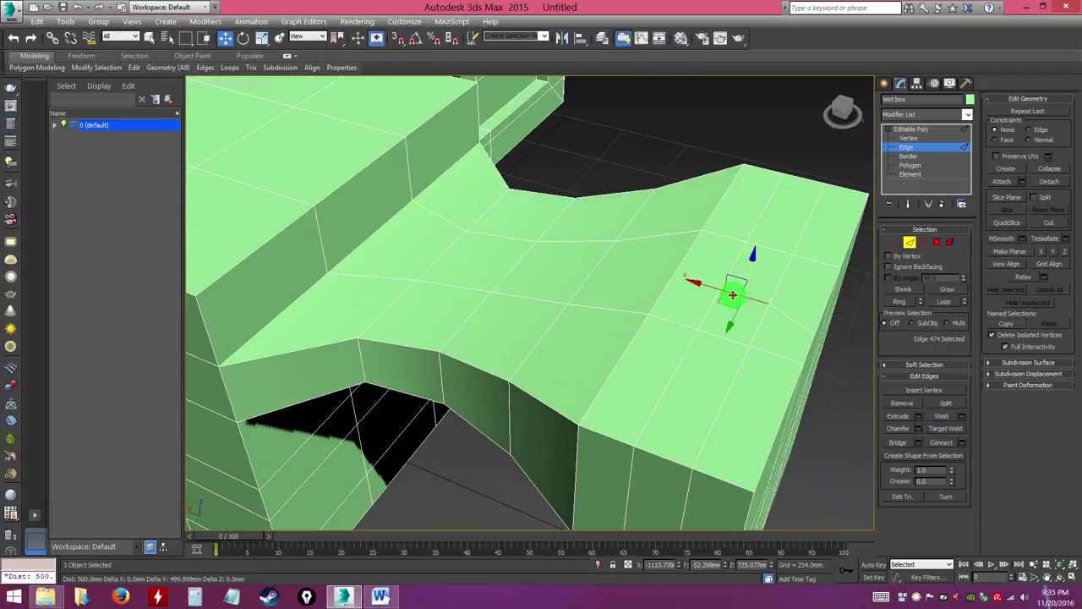
click(945, 428)
click(752, 298)
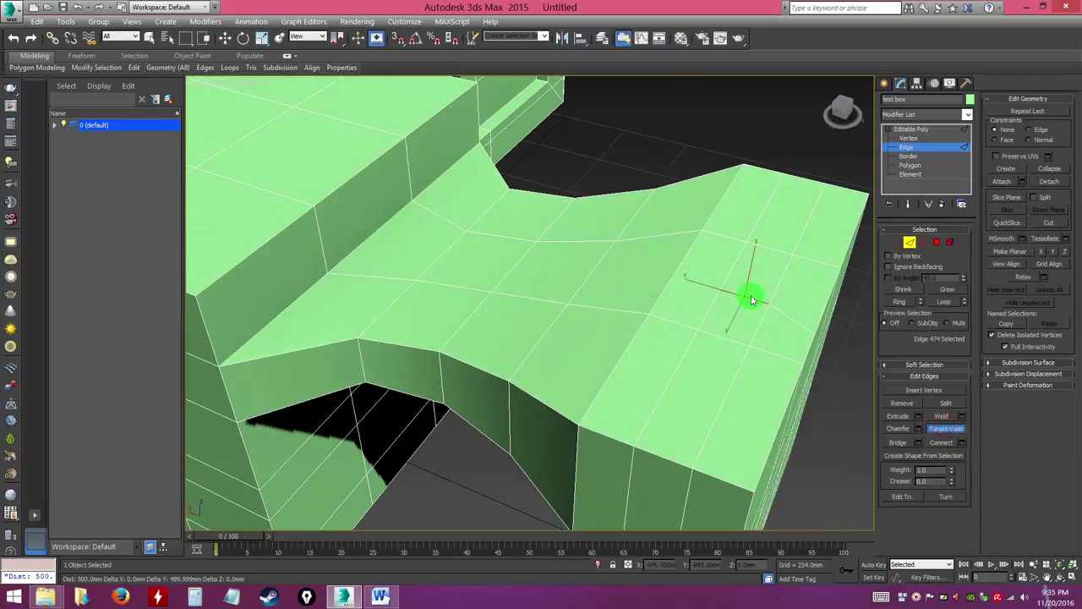
click(799, 361)
alt+middle_drag(809, 379, 643, 313)
scroll(869, 423, up, 2)
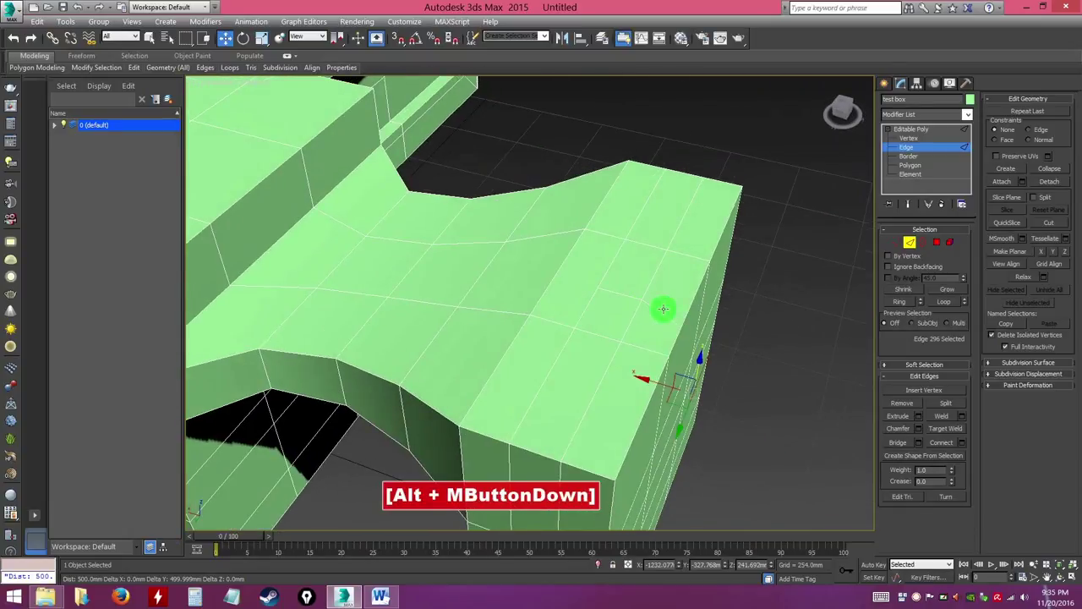
Select both newly cut edges on the attached box's top.
click(617, 310)
shift+click(612, 295)
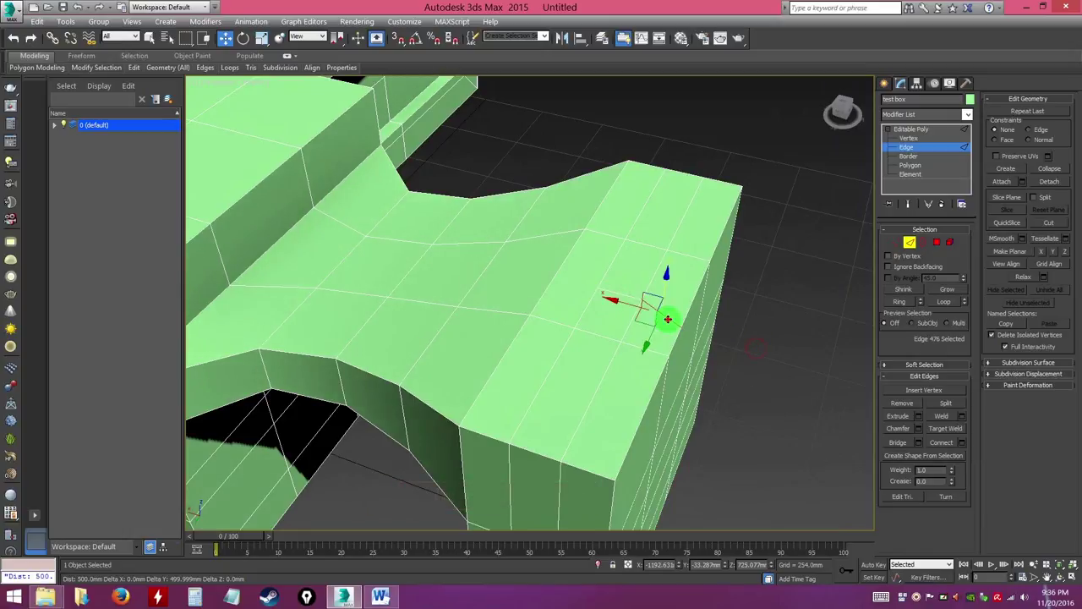
ctrl+click(624, 295)
ctrl+click(614, 297)
ctrl+click(688, 350)
alt+middle_drag(688, 350, 655, 334)
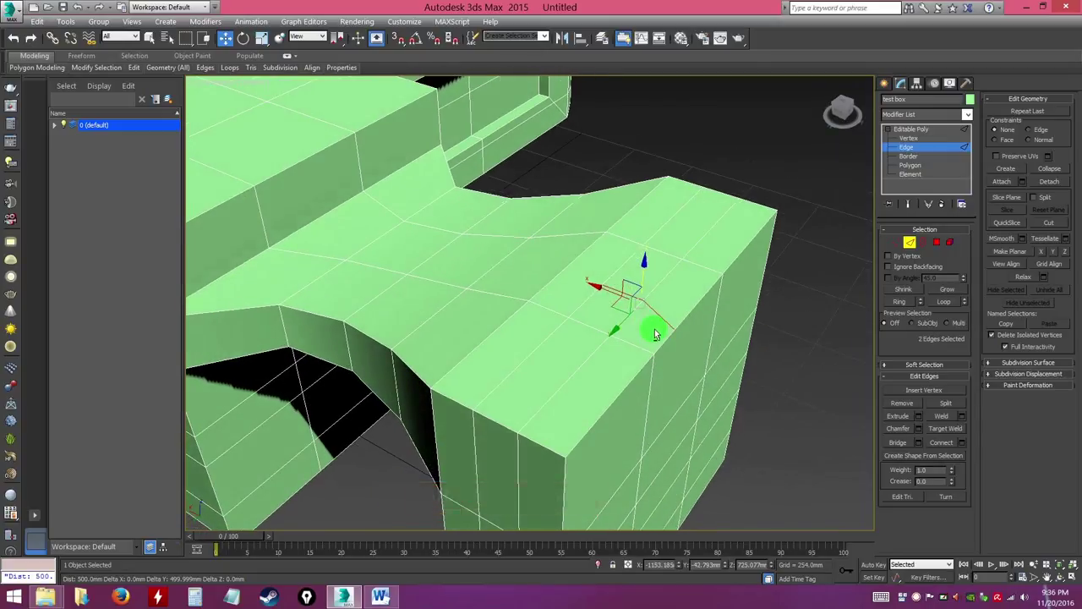
Try deleting and removing the two selected cut edges, undoing each attempt.
key(Delete)
alt+middle_drag(640, 333, 652, 379)
key(ctrl+z)
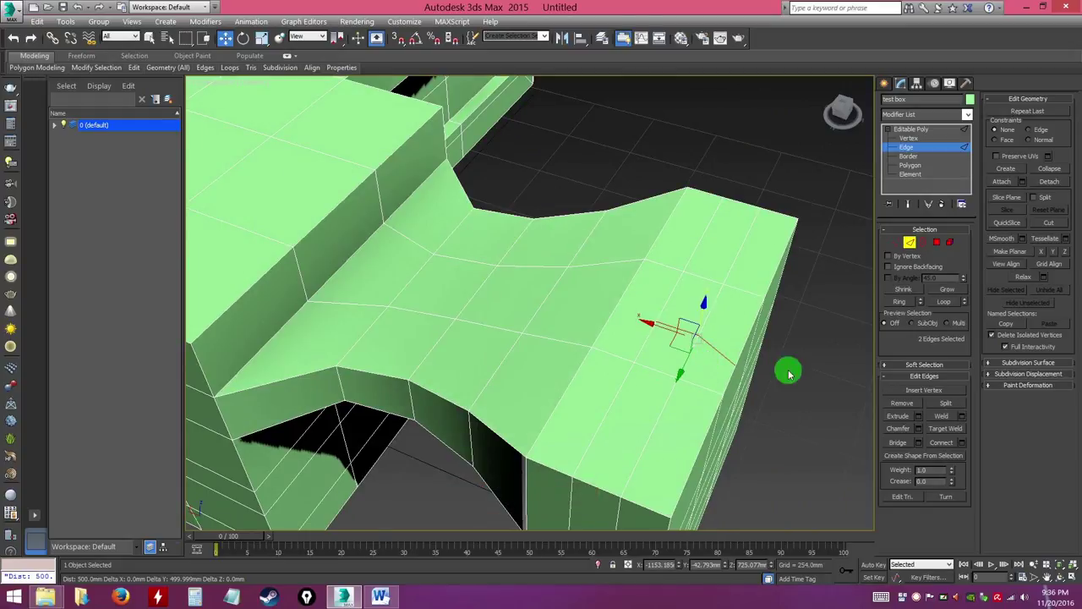
key(ctrl)
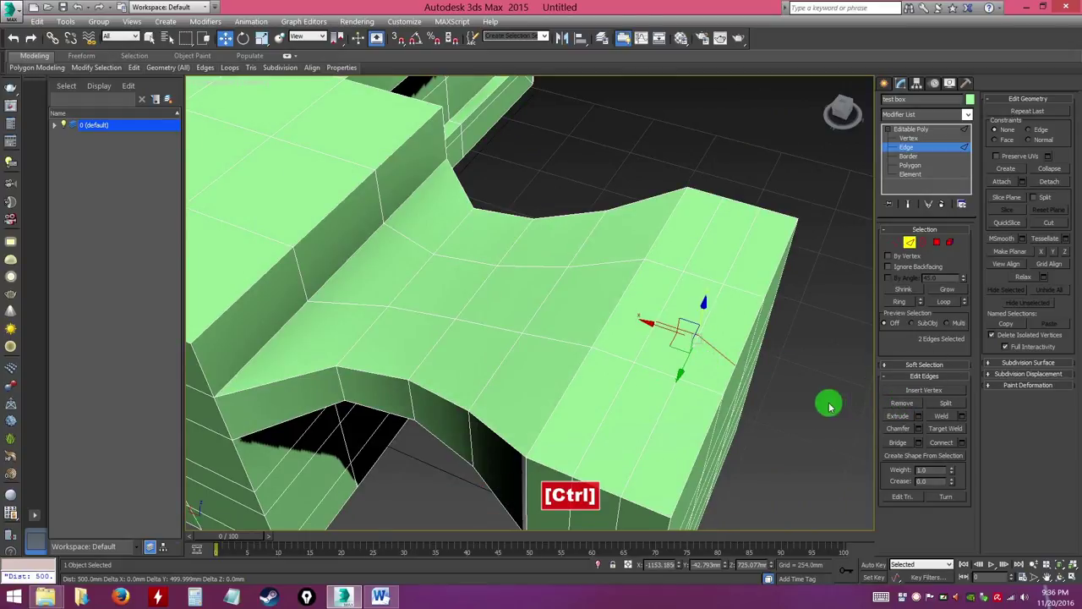
key(BackSpace)
key(ctrl+z)
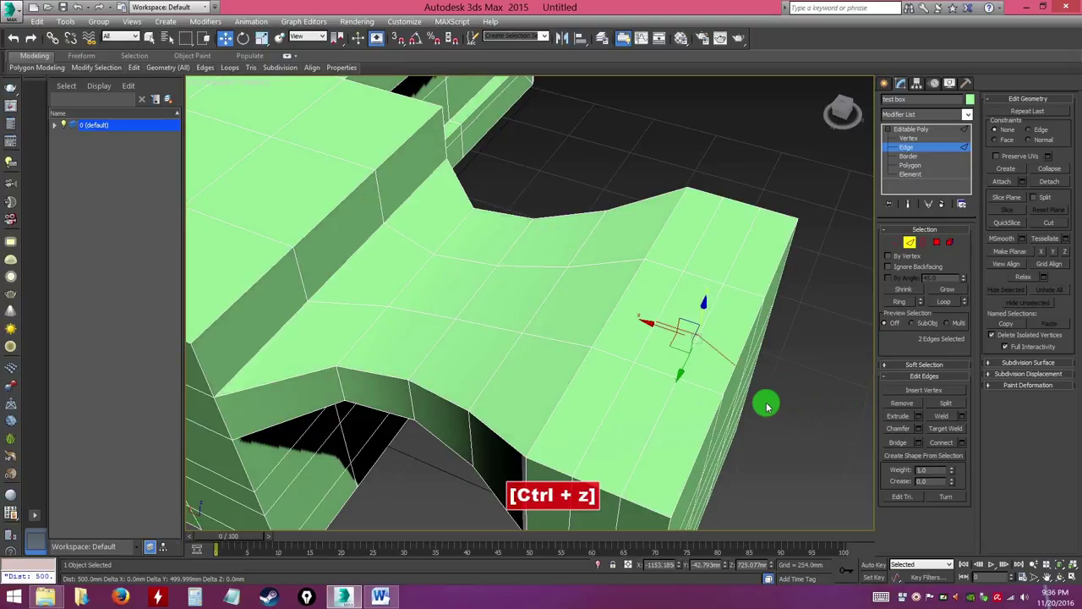
Remove the two selected cut edges from the attached box's top, undo the removal and repeat it.
click(902, 404)
key(ctrl+z)
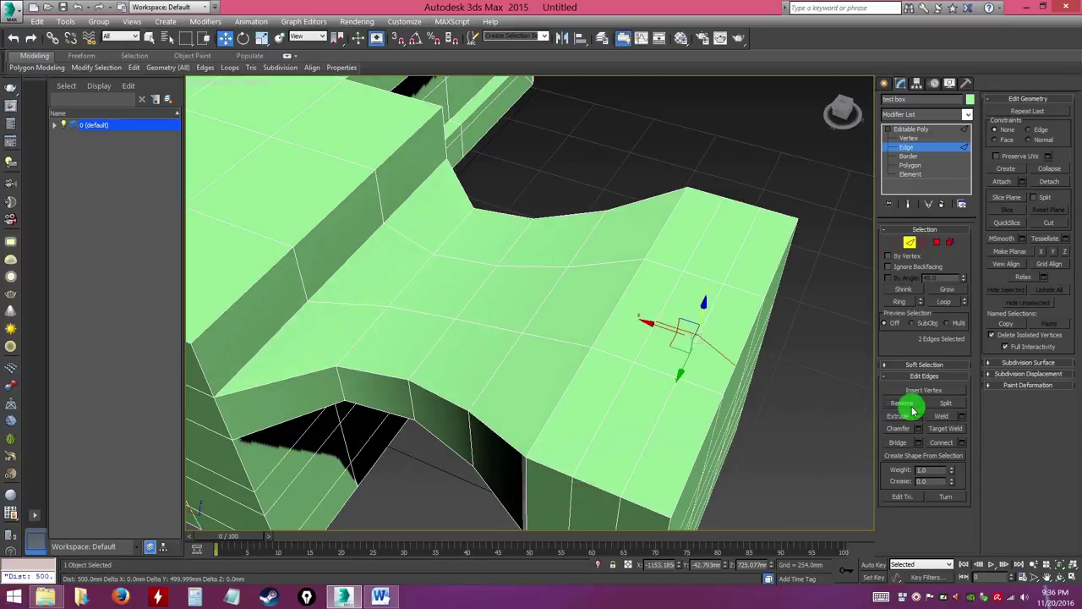
key(BackSpace)
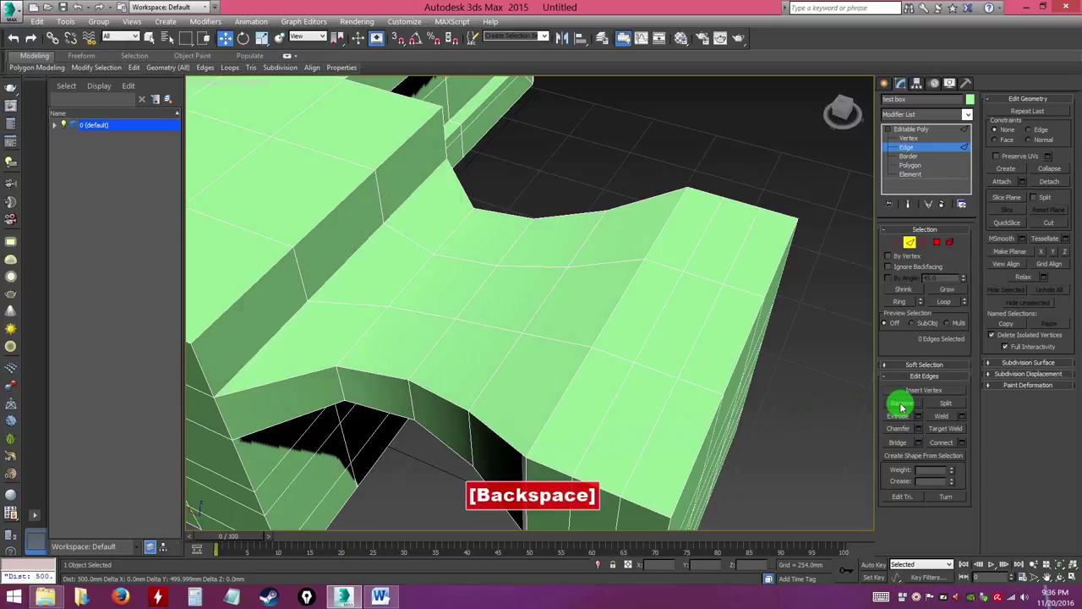
alt+middle_drag(716, 386, 680, 350)
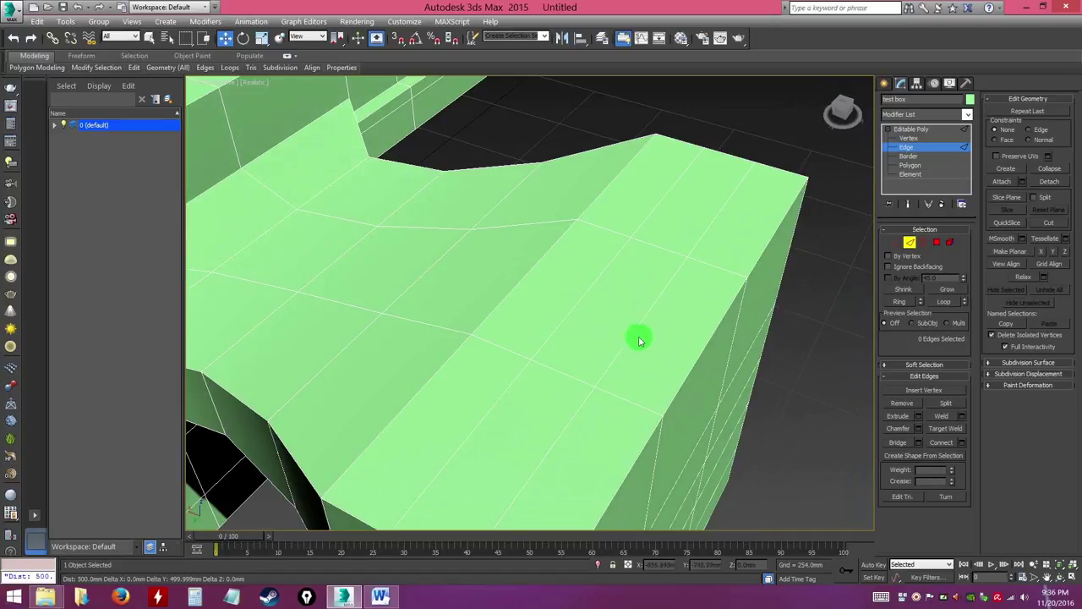
At Vertex level, select the three vertices left by the cut on the attached box's top and remove them.
click(917, 139)
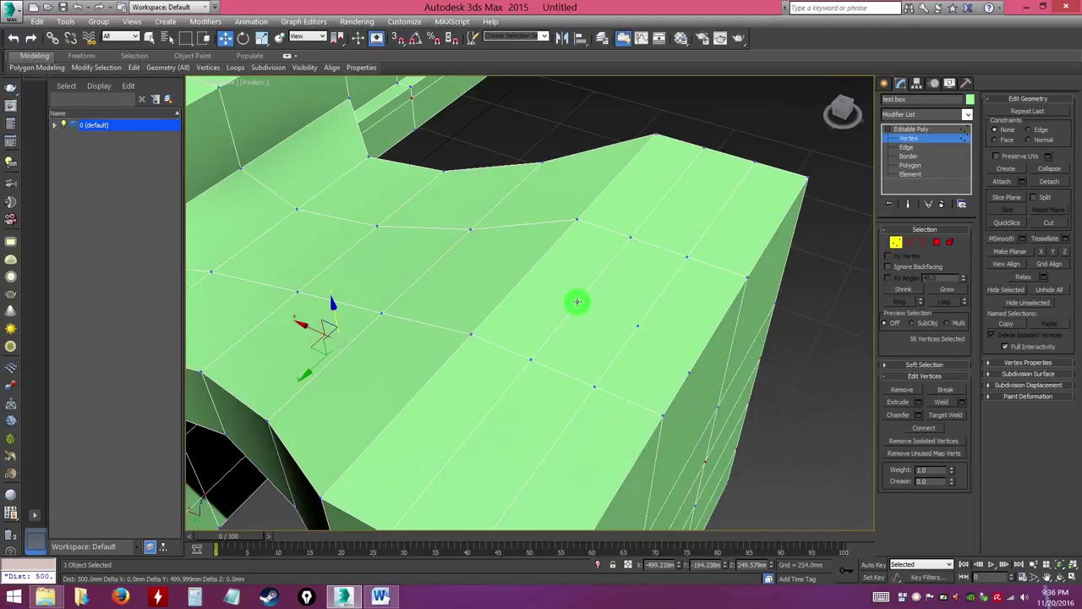
click(577, 302)
ctrl+click(638, 326)
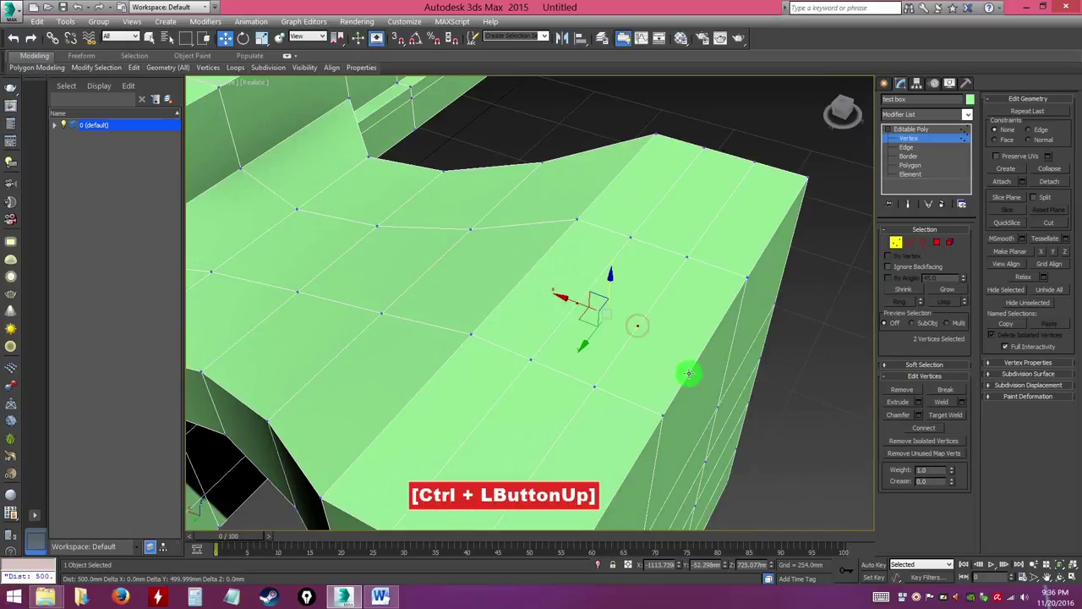
ctrl+click(689, 373)
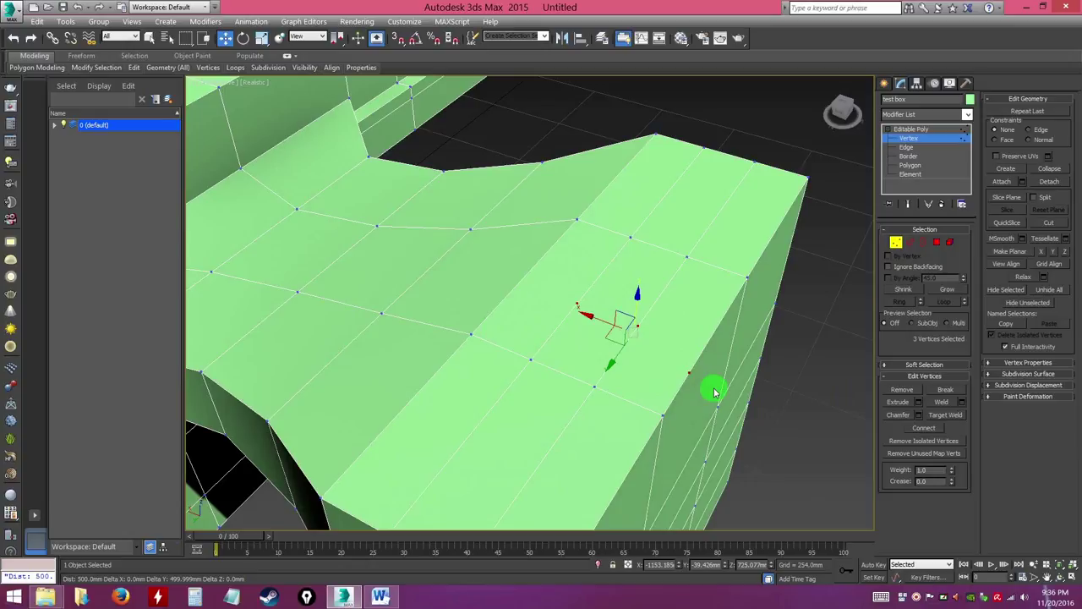
key(BackSpace)
alt+middle_drag(715, 391, 719, 390)
key(ctrl)
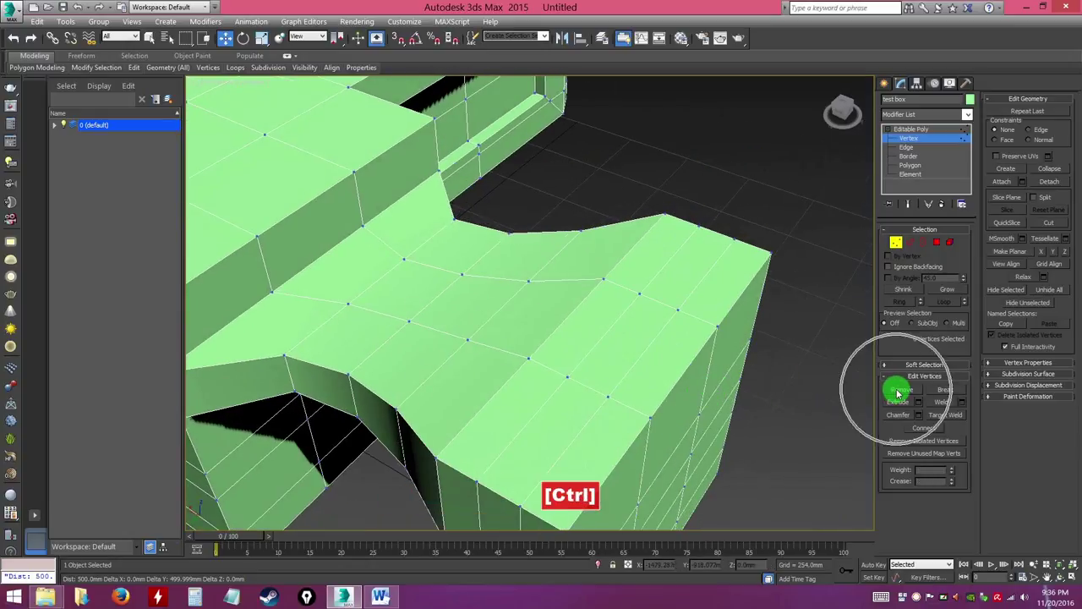
alt+middle_drag(741, 363, 741, 338)
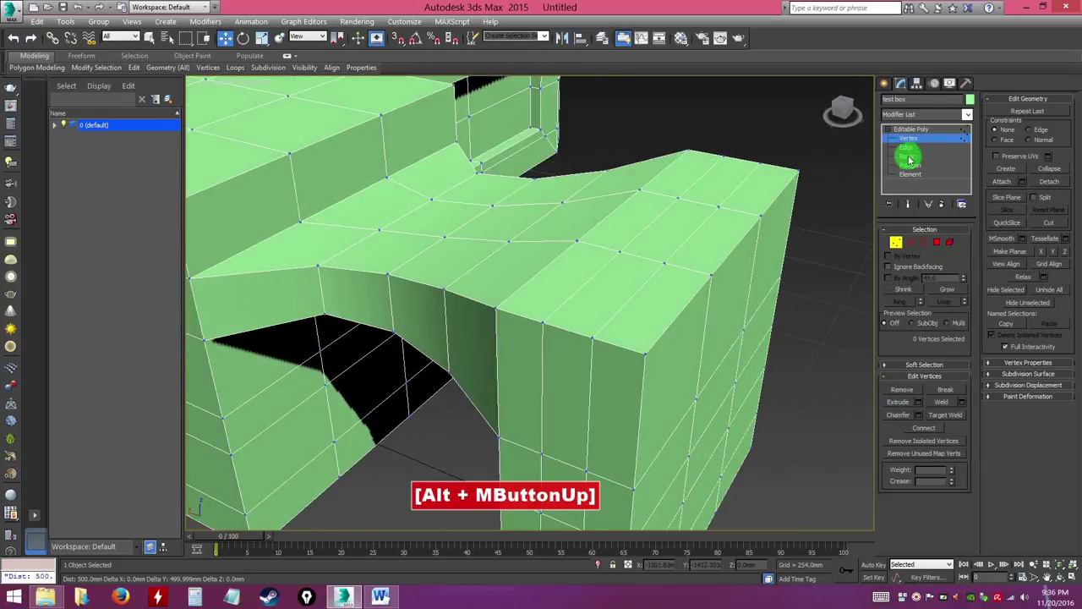
At Edge level, select the near vertical edge loop and the bottom edge loop of the original box's outer face.
click(908, 148)
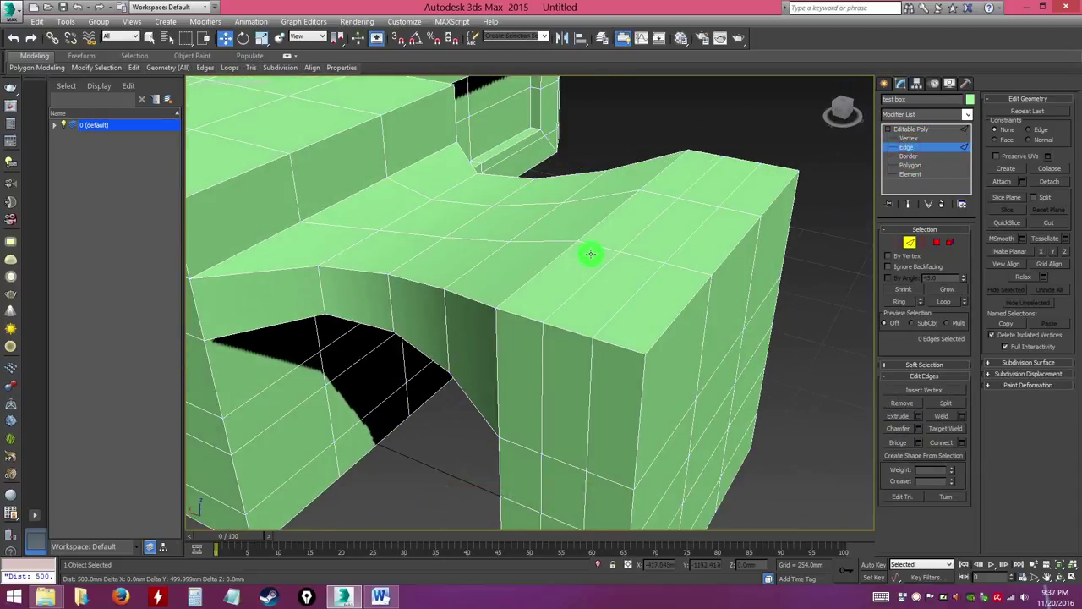
alt+middle_drag(585, 269, 652, 275)
alt+middle_drag(694, 266, 587, 327)
scroll(587, 327, up, 2)
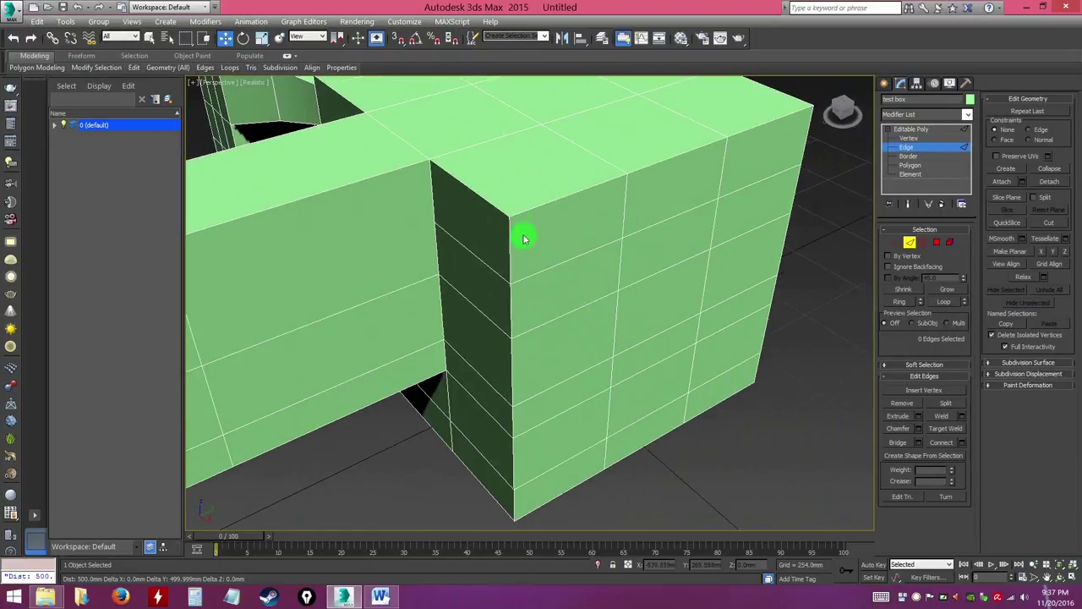
click(543, 205)
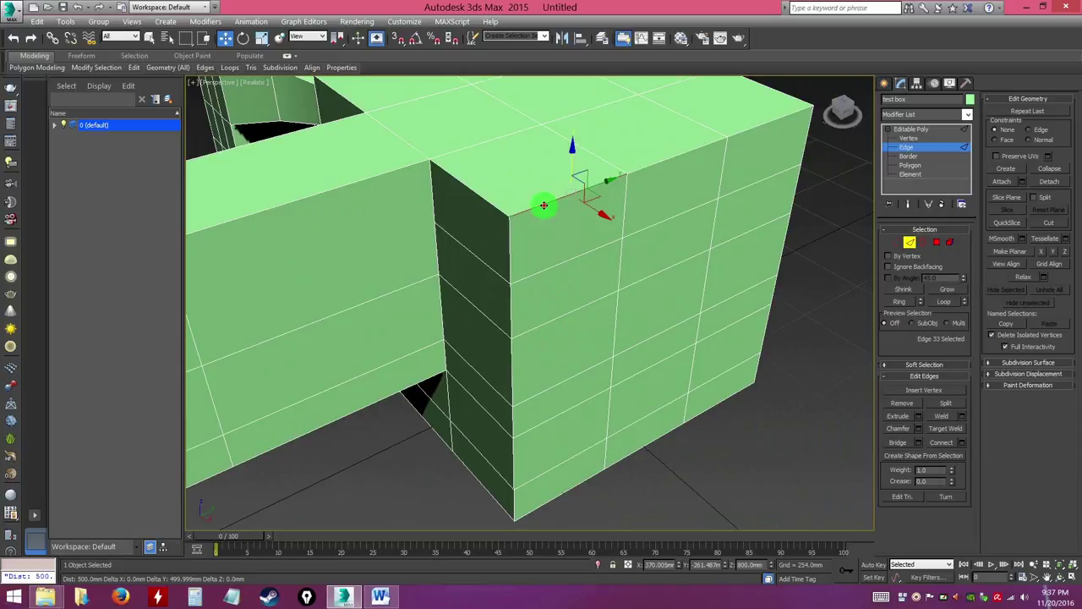
double_click(507, 245)
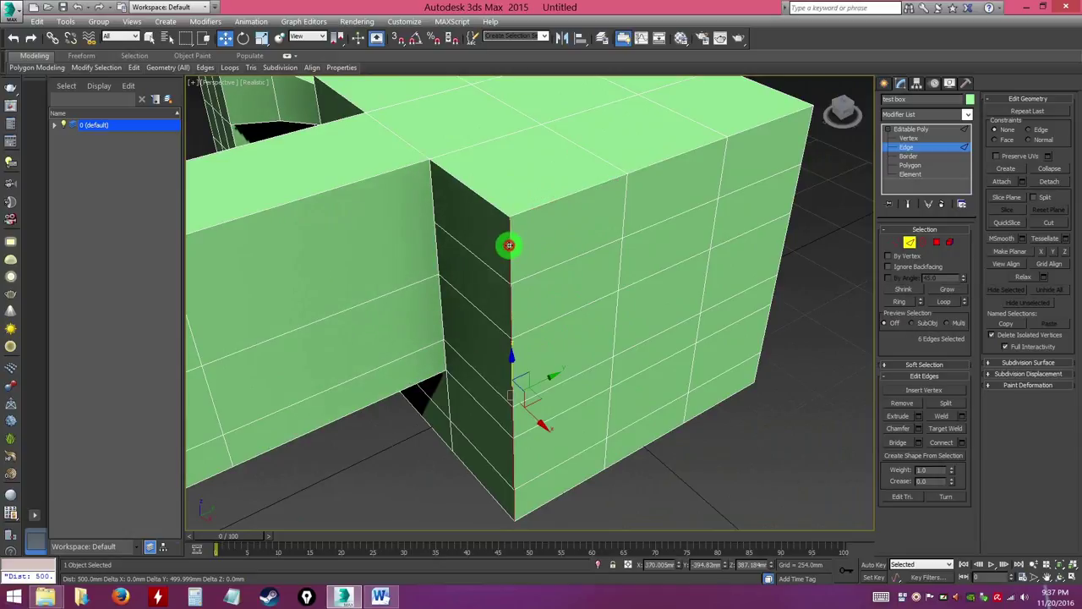
key(ctrl)
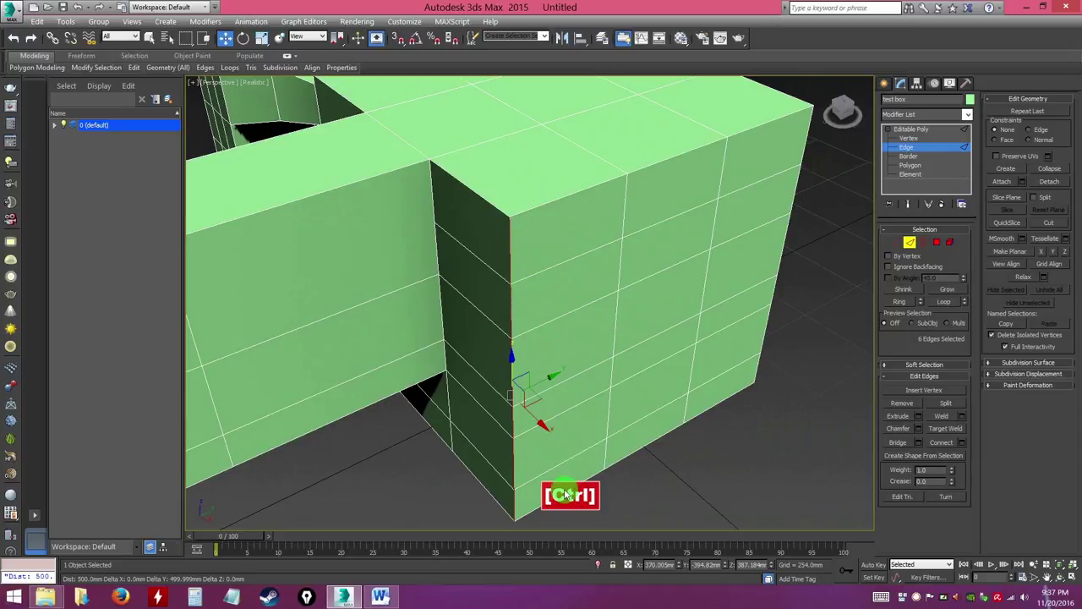
ctrl+click(593, 476)
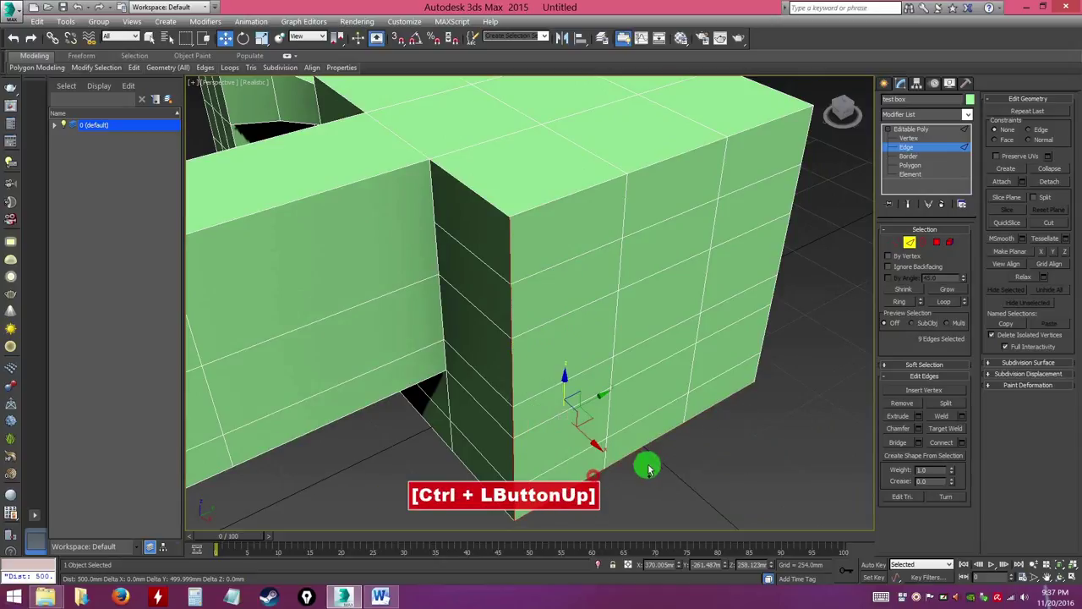
Add the far vertical and top edge loops of the original box's outer face to the selection.
ctrl+double_click(756, 369)
alt+middle_drag(739, 370, 724, 295)
ctrl+double_click(726, 243)
alt+middle_drag(541, 290, 652, 234)
alt+middle_drag(527, 425, 531, 374)
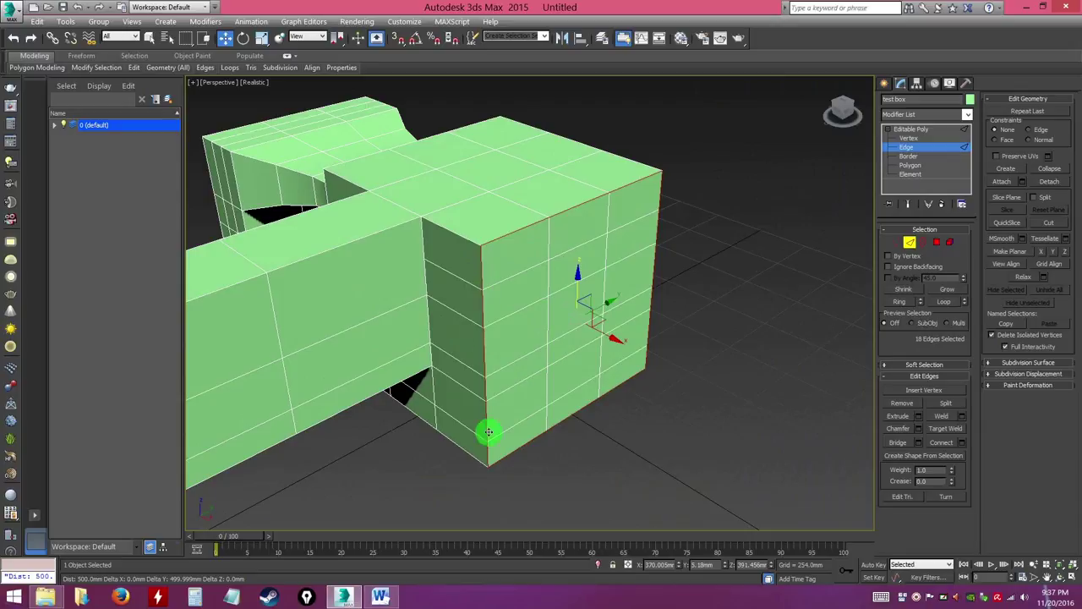
Chamfer the selected edges around the original box's outer face freehand and undo the chamfer.
alt+middle_drag(653, 236, 584, 271)
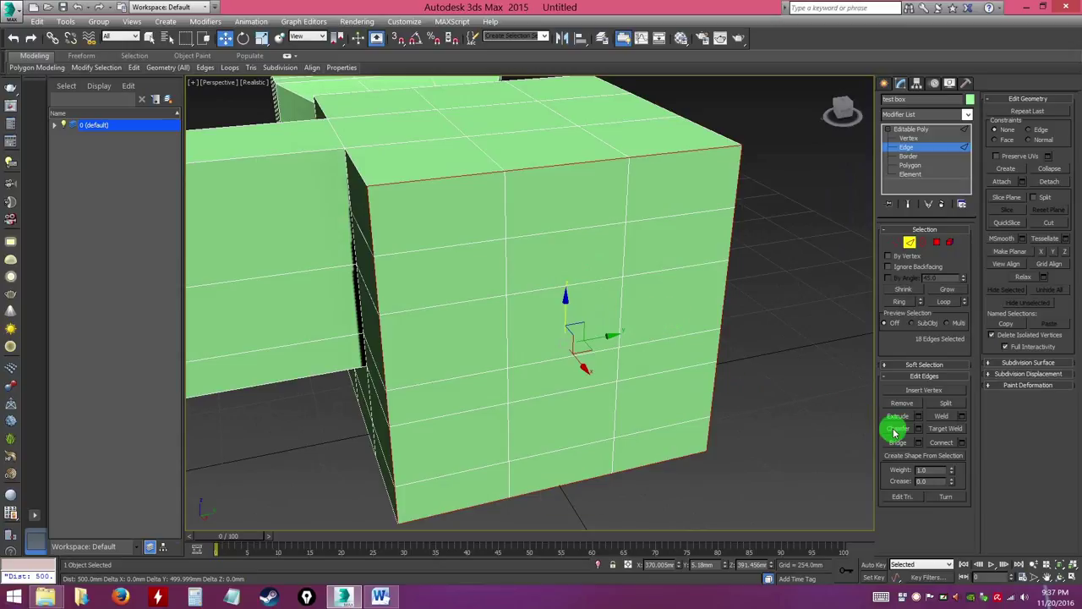
key(ctrl)
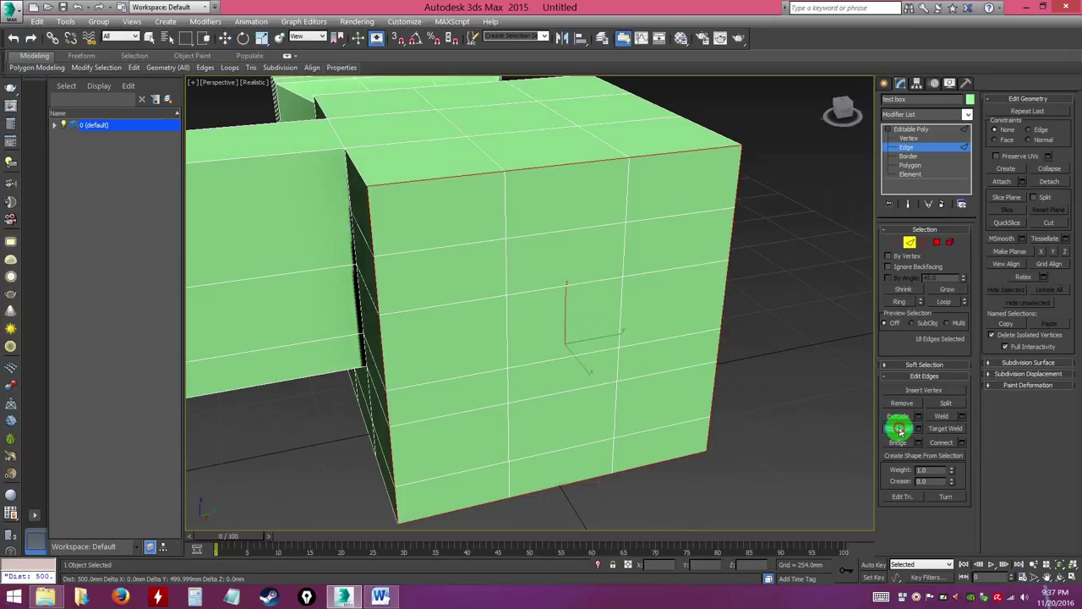
mouse_move(546, 167)
mouse_down()
mouse_move(553, 153)
mouse_move(563, 181)
mouse_move(561, 157)
mouse_move(576, 174)
mouse_move(536, 169)
mouse_move(549, 172)
mouse_up()
key(ctrl)
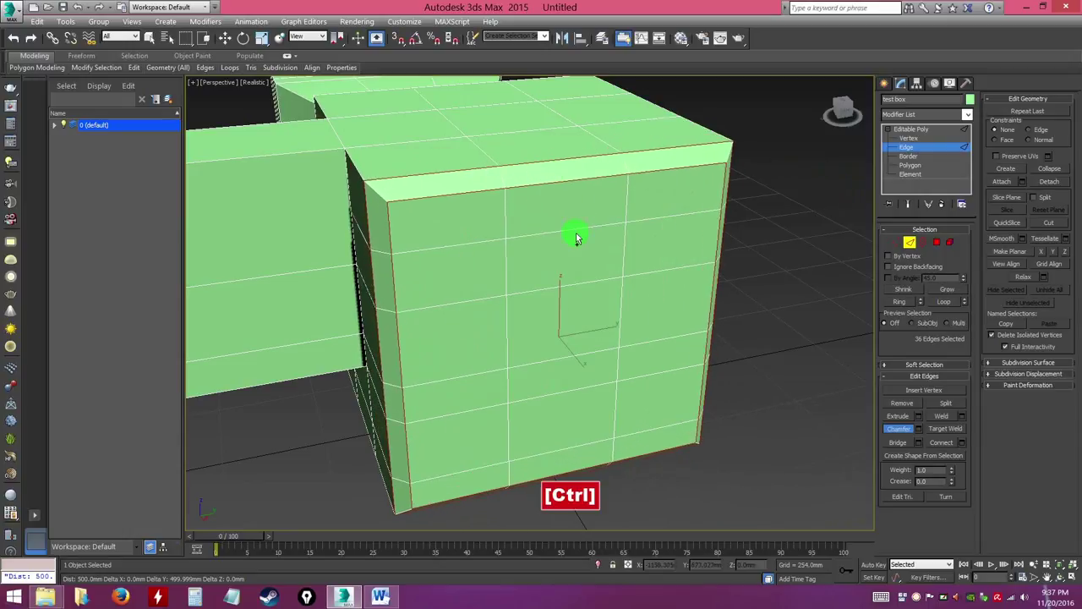
key(ctrl+z)
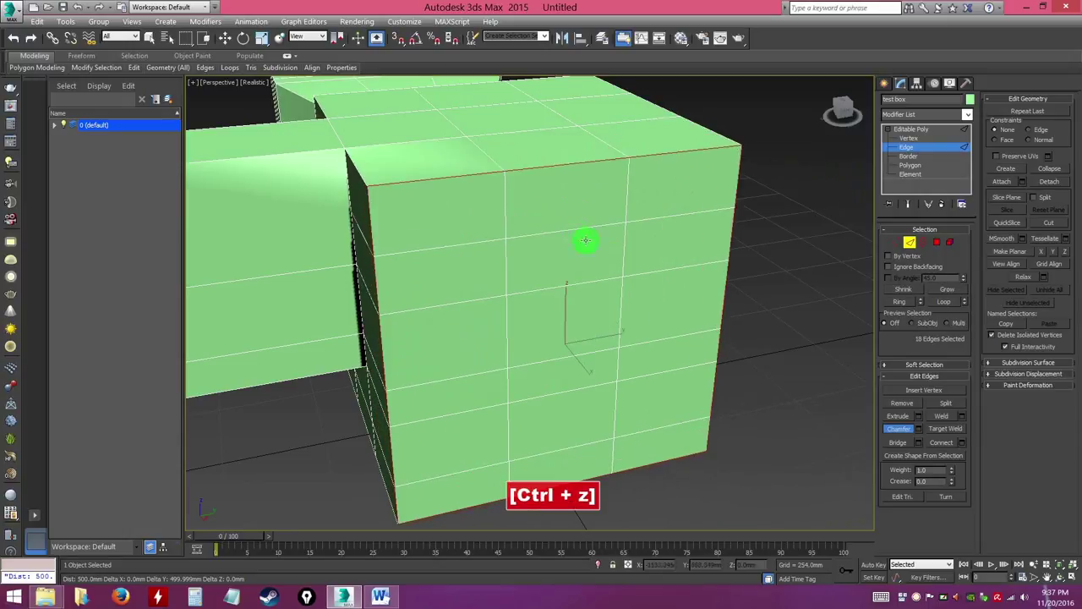
Set up a chamfer of about 20.869 mm with 3 segments on the selected edges around the original box's outer face.
click(919, 430)
drag(715, 124, 759, 177)
click(760, 195)
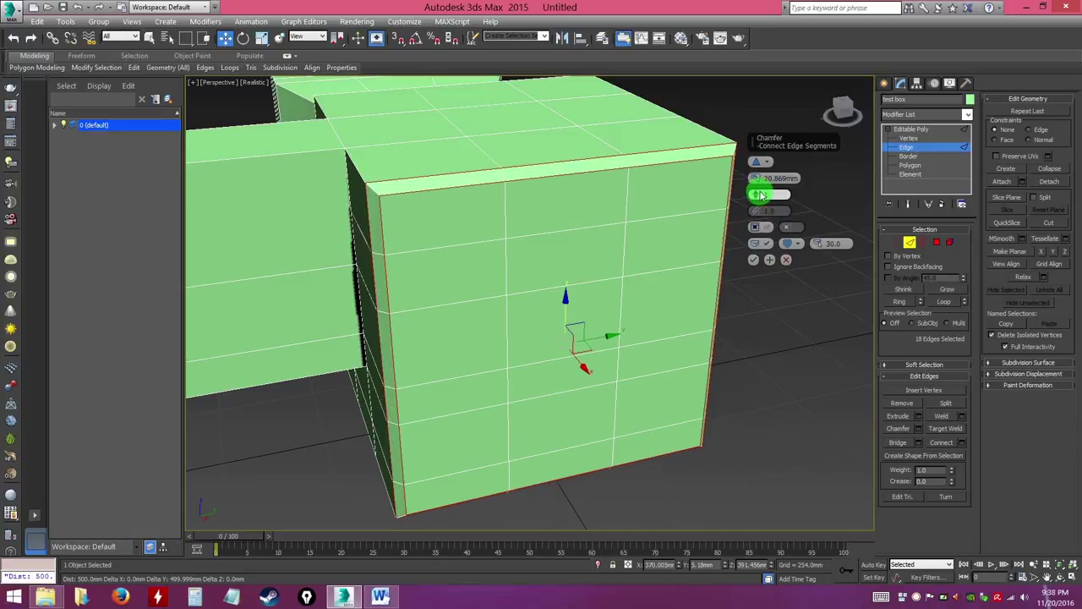
drag(756, 193, 758, 196)
alt+middle_drag(459, 200, 482, 193)
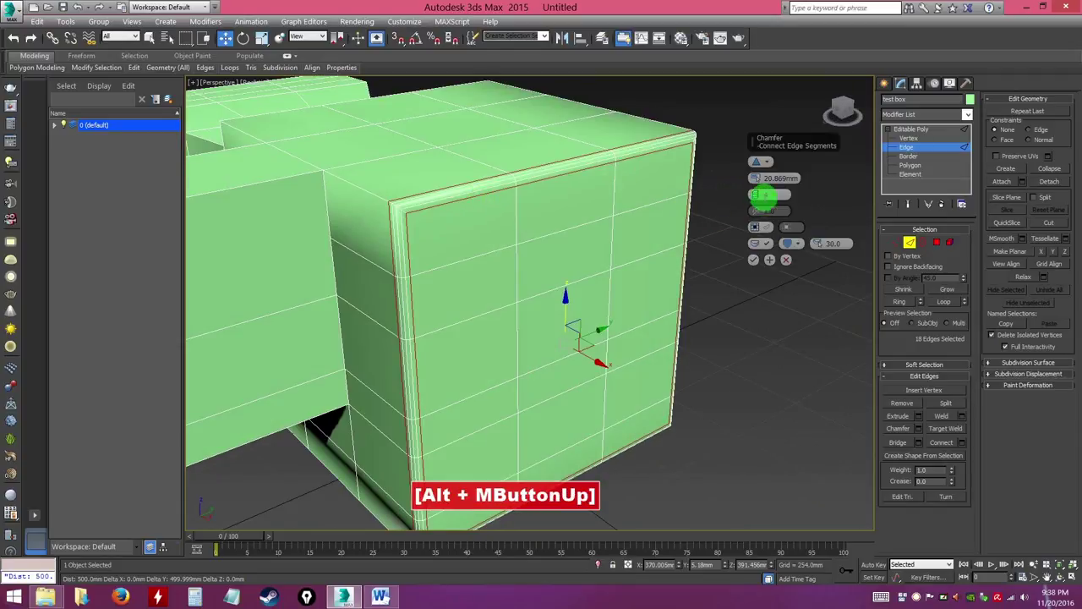
drag(754, 194, 753, 197)
alt+middle_drag(655, 239, 710, 229)
Set the chamfer's smooth threshold to 30, apply the chamfer, and clear the edge selection.
drag(819, 245, 820, 242)
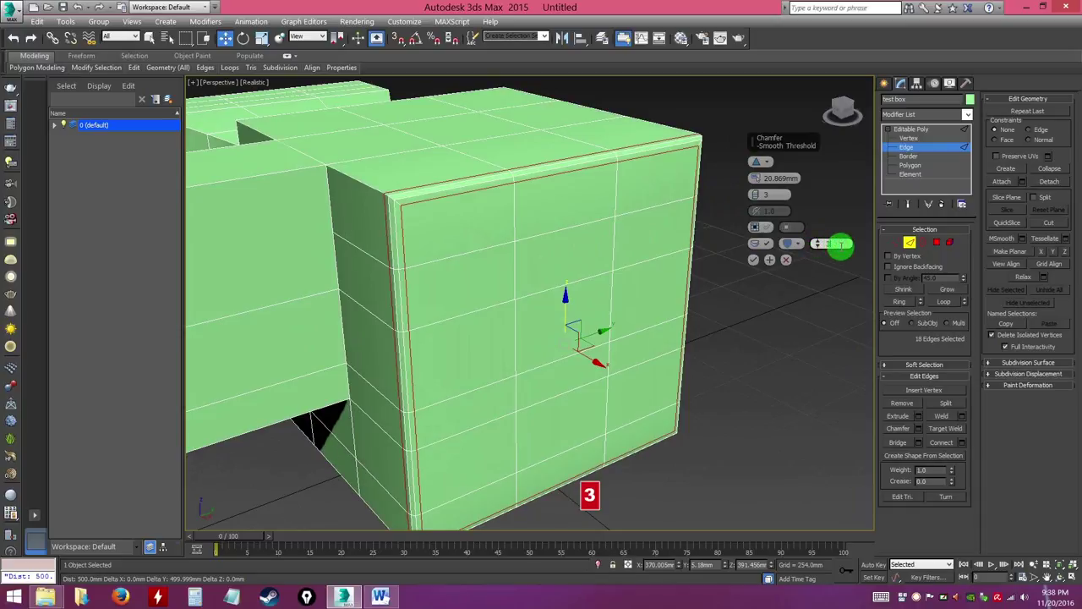
text(0)
key(Return)
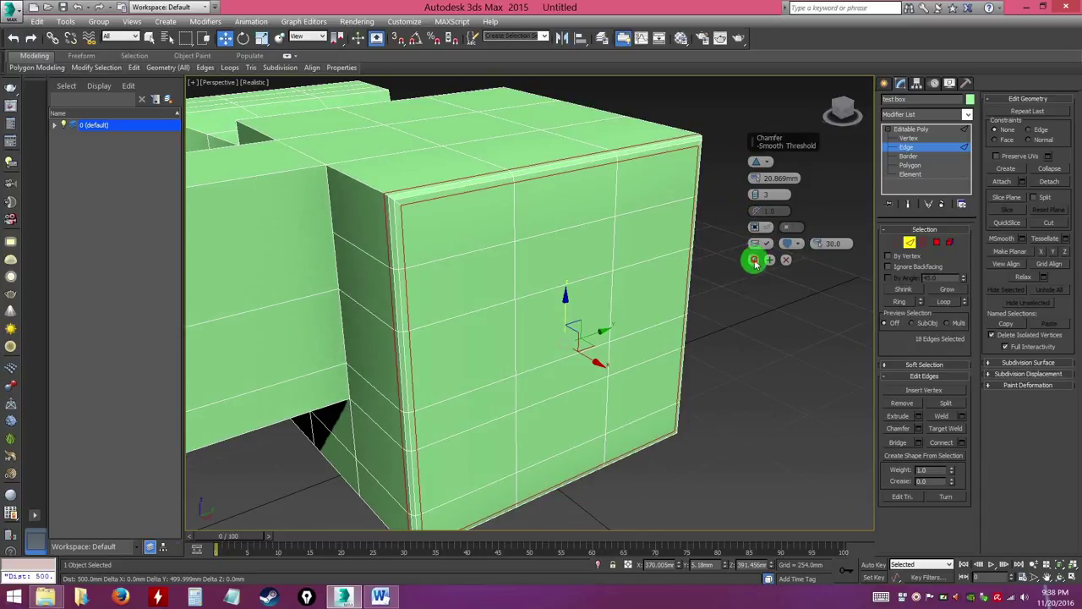
click(755, 262)
key(ctrl+z)
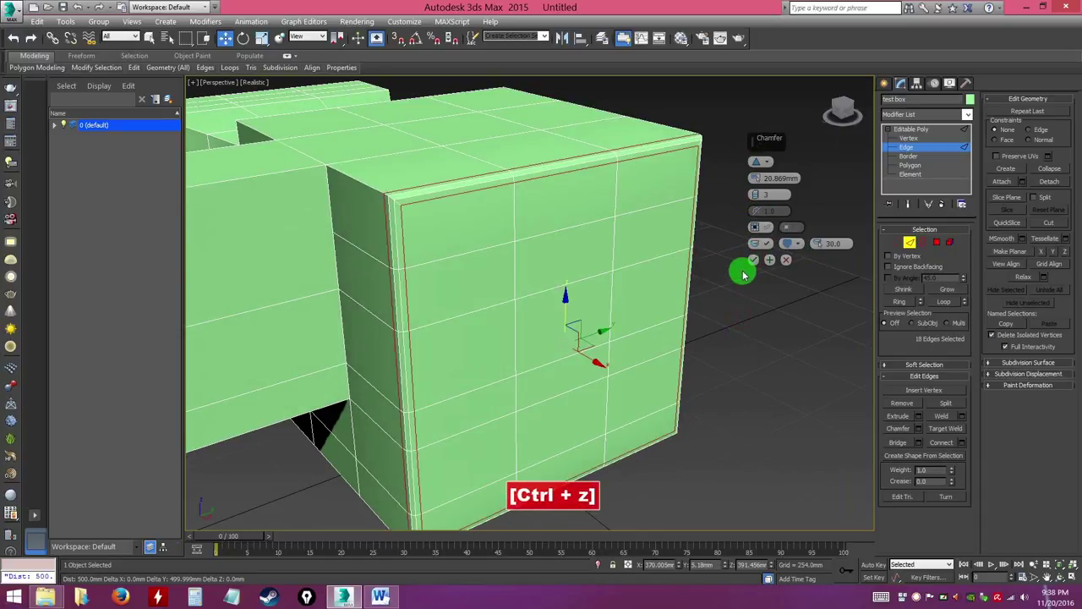
click(751, 260)
click(741, 280)
Return to the object level and examine the chamfered corners and edges of the original box's outer face.
alt+middle_drag(719, 321, 656, 222)
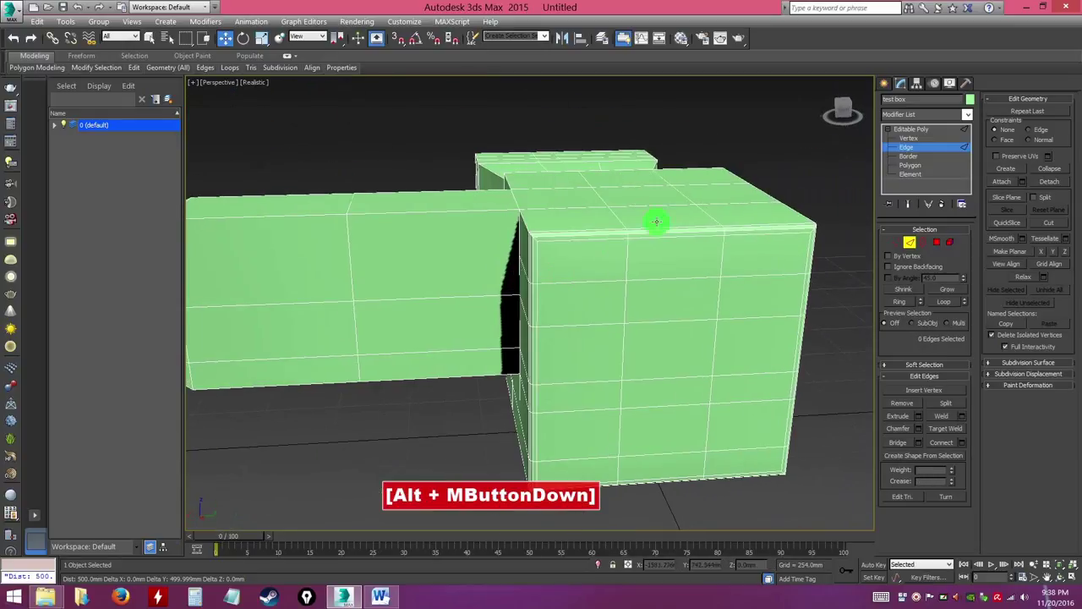
click(912, 140)
click(837, 246)
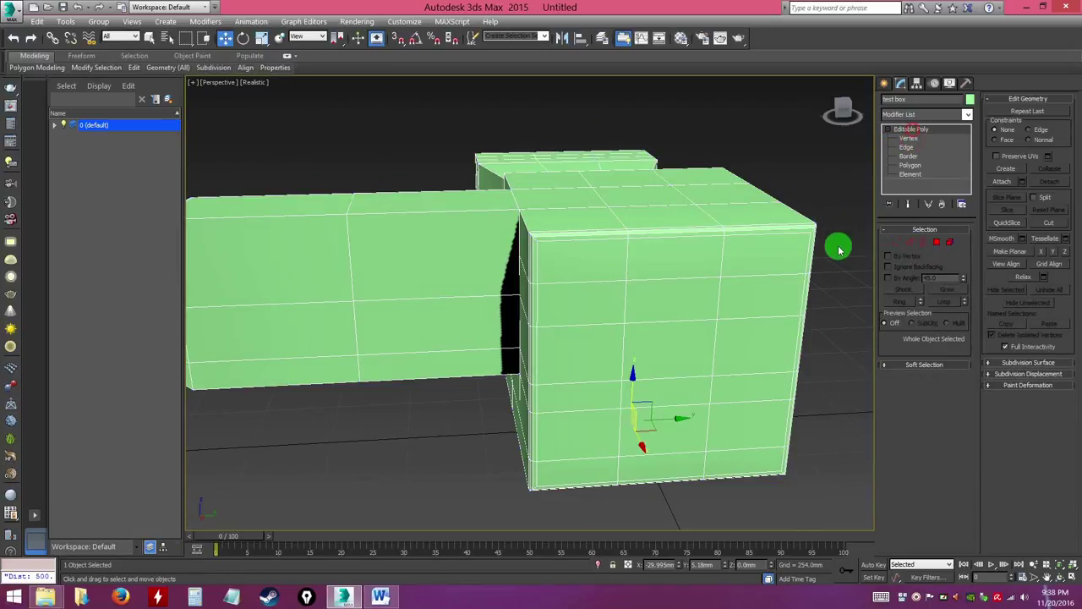
alt+middle_drag(797, 303, 618, 307)
click(614, 299)
scroll(625, 303, up, 3)
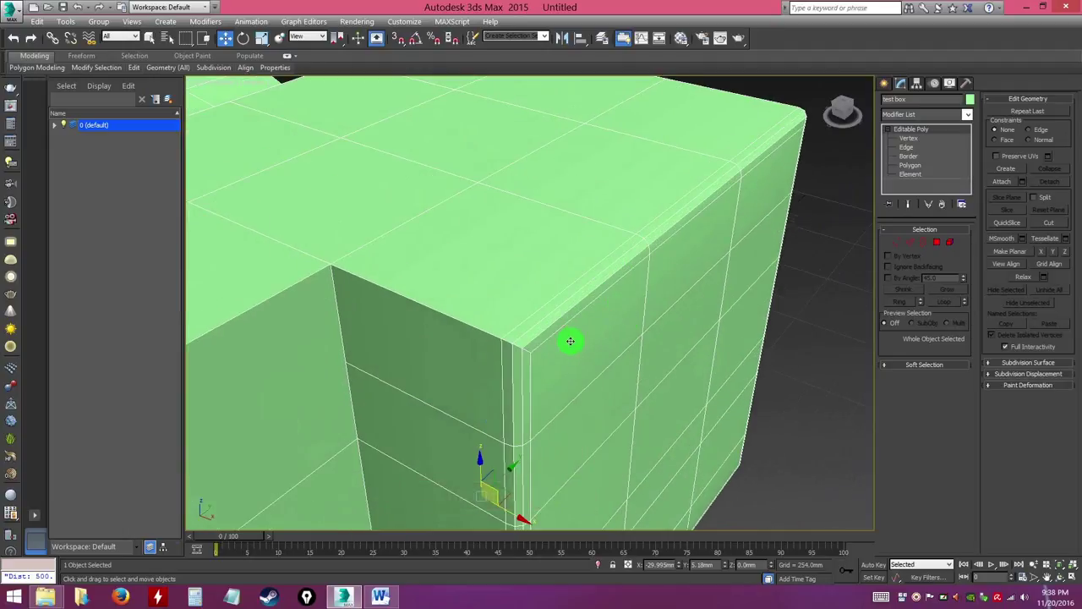
scroll(570, 341, up, 2)
At Edge level, select the complete edge loop around the rectangular recess opening in the side arm.
alt+middle_drag(683, 317, 234, 251)
alt+middle_drag(459, 283, 495, 261)
click(905, 147)
click(489, 267)
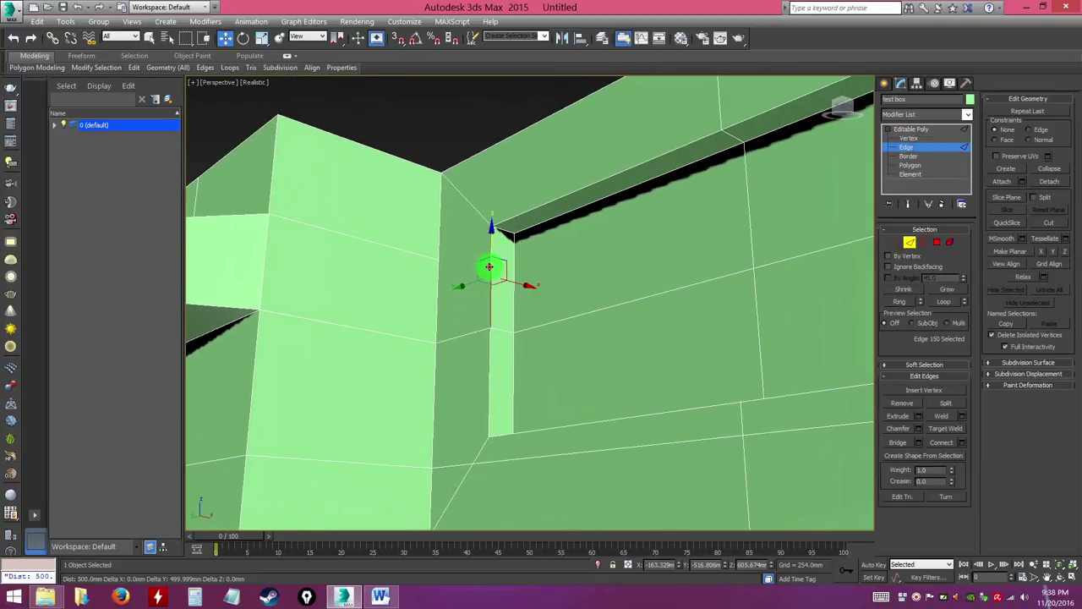
double_click(523, 210)
alt+middle_drag(662, 309, 625, 305)
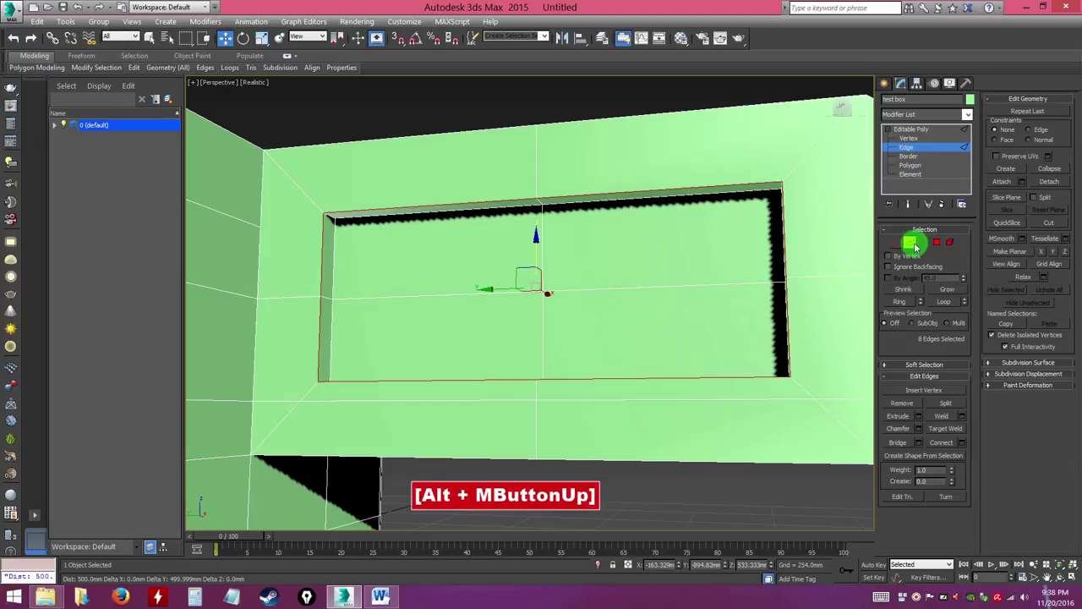
Chamfer the recess opening's edge loop by about 7 mm with 3 segments and clear the selection.
click(918, 428)
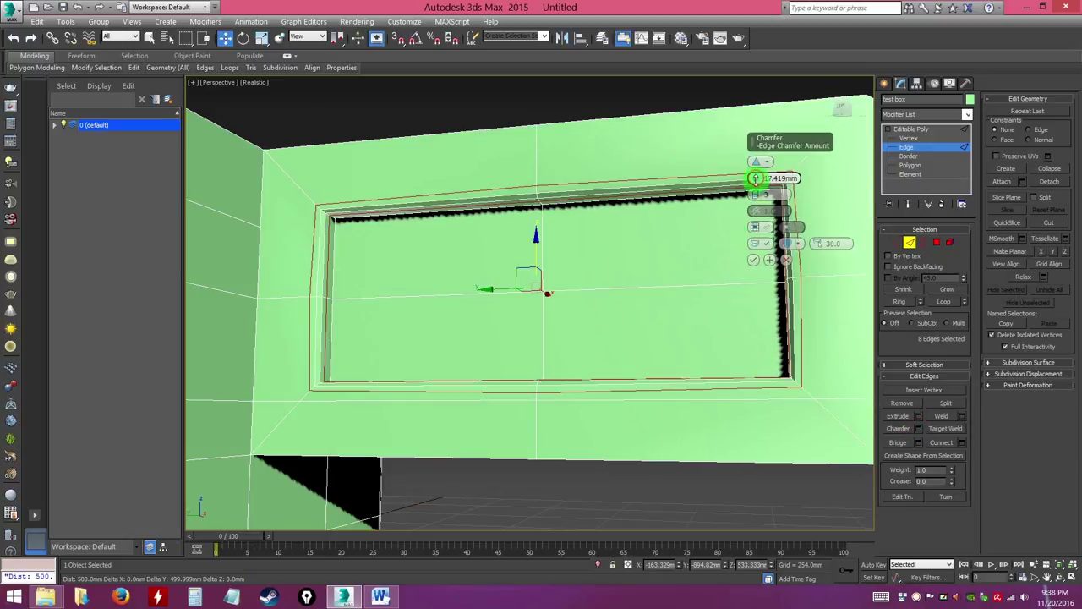
right_click(755, 178)
drag(755, 178, 753, 178)
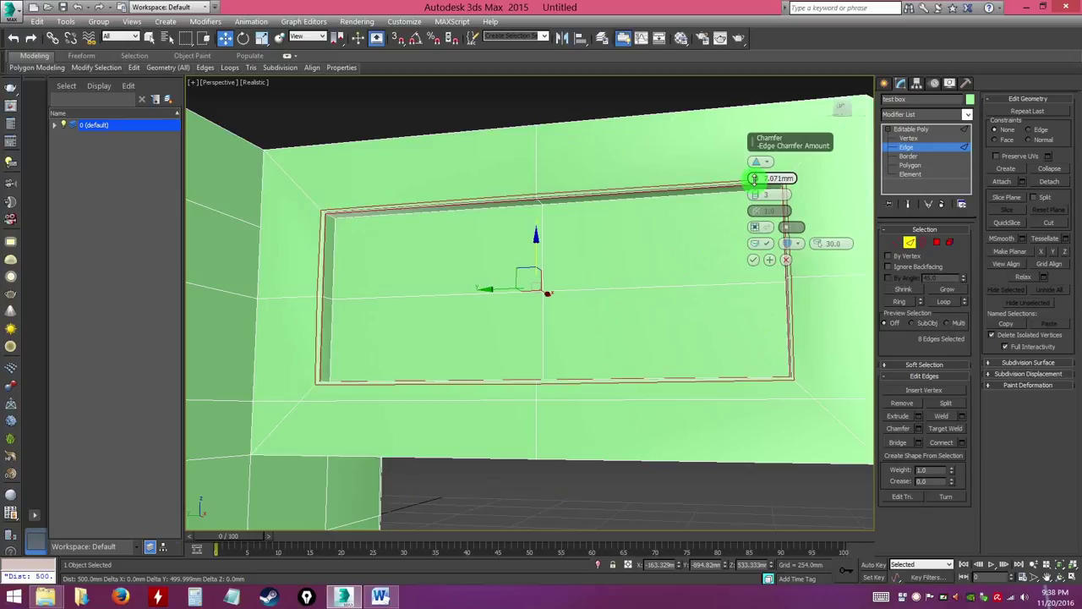
click(751, 261)
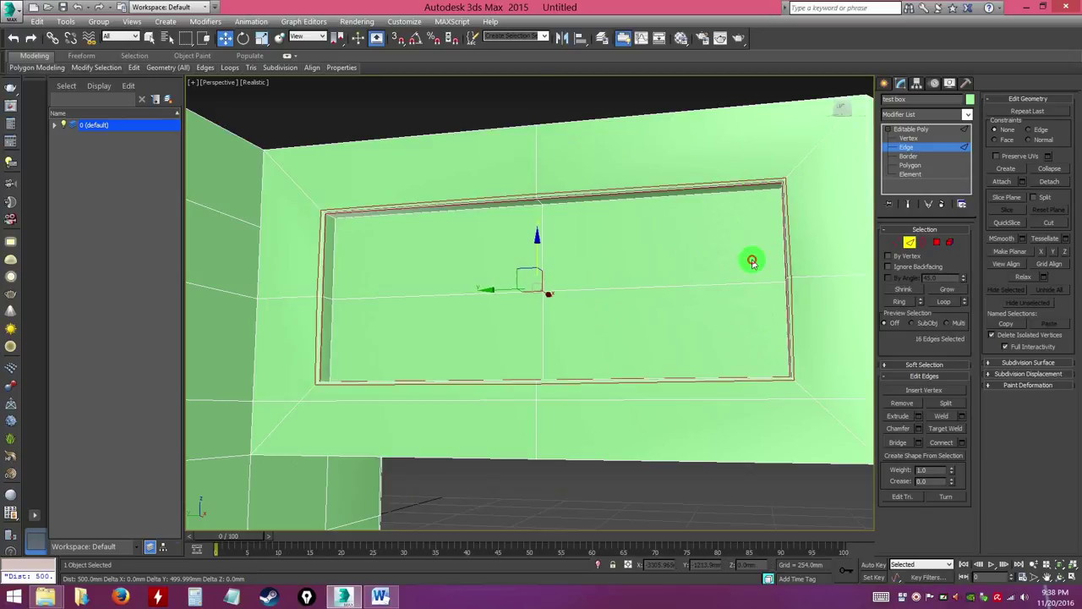
click(601, 102)
Leave Edge level, deselect the test box to examine the chamfered recess, and reselect the box.
alt+middle_drag(600, 266, 574, 282)
click(908, 138)
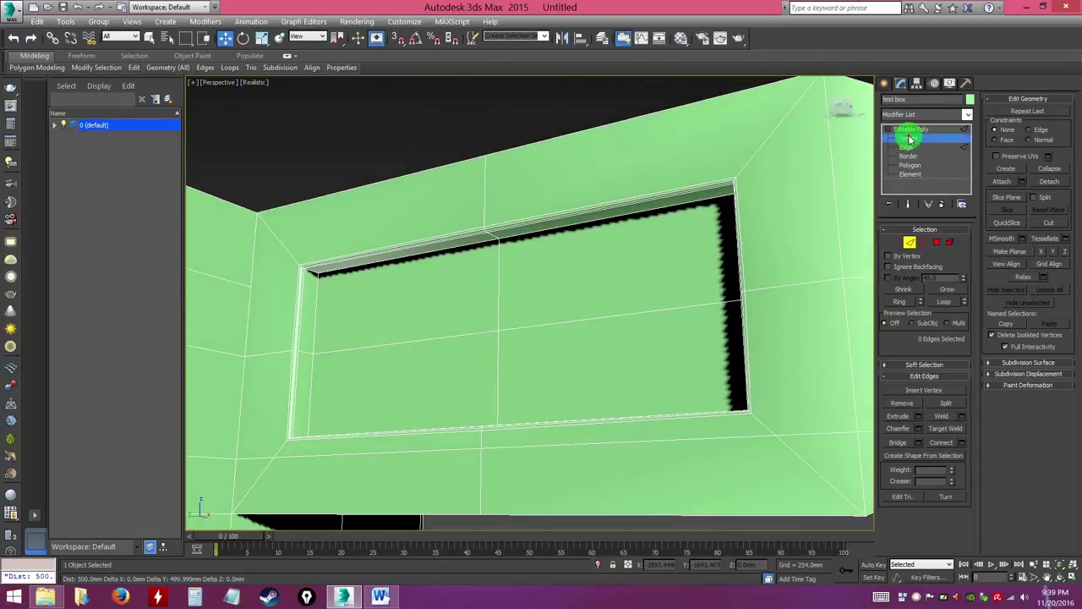
click(566, 102)
alt+middle_drag(592, 211, 642, 167)
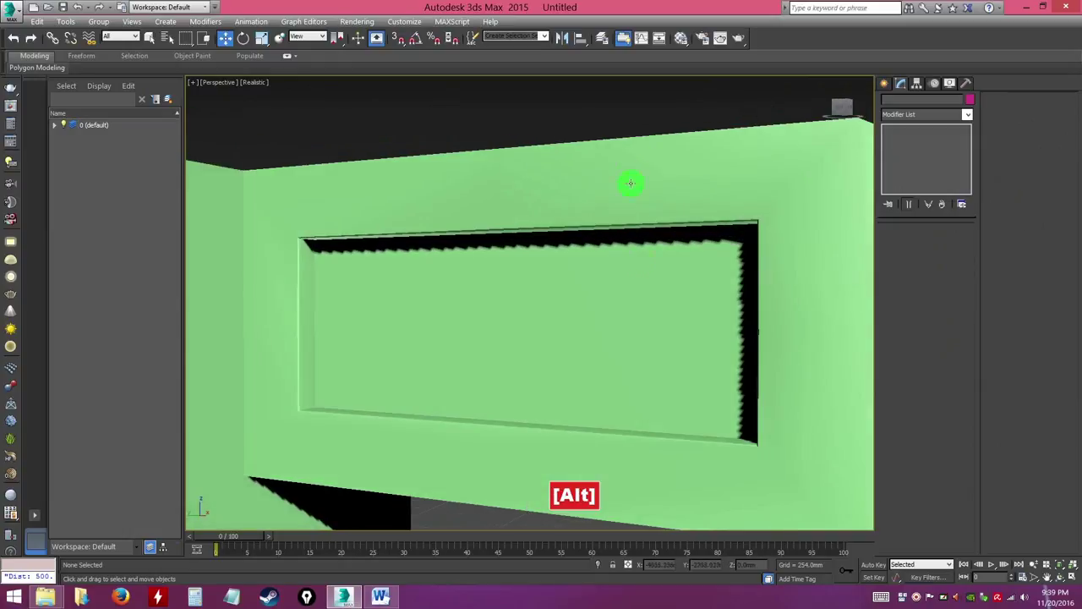
click(632, 355)
alt+middle_drag(656, 363, 749, 375)
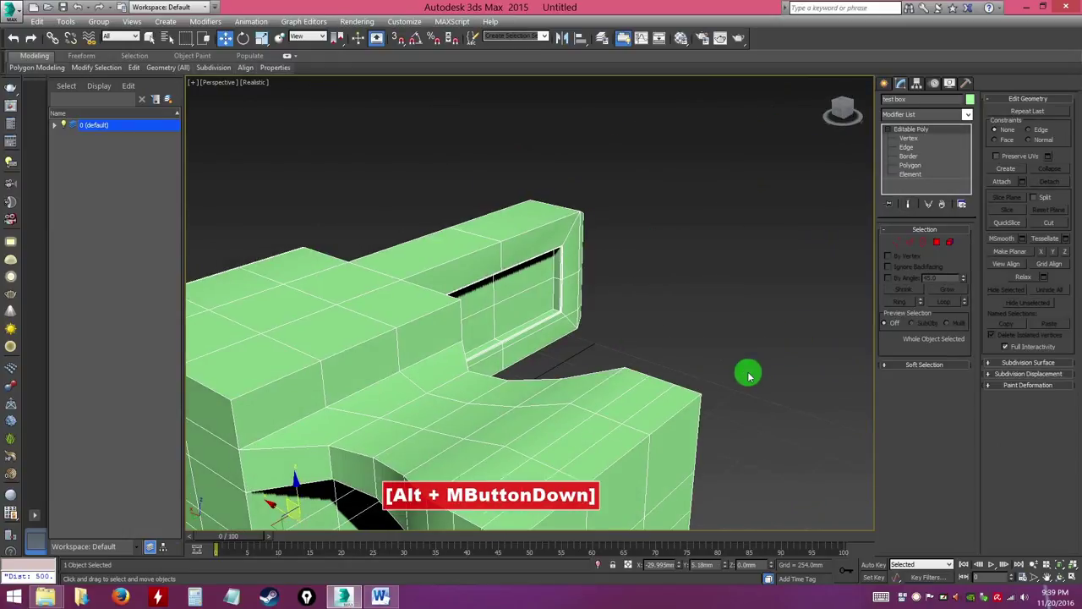
At Polygon level, try to select the polygon loop running across the original box's top, and clear the selection.
click(906, 147)
alt+middle_drag(690, 297, 582, 305)
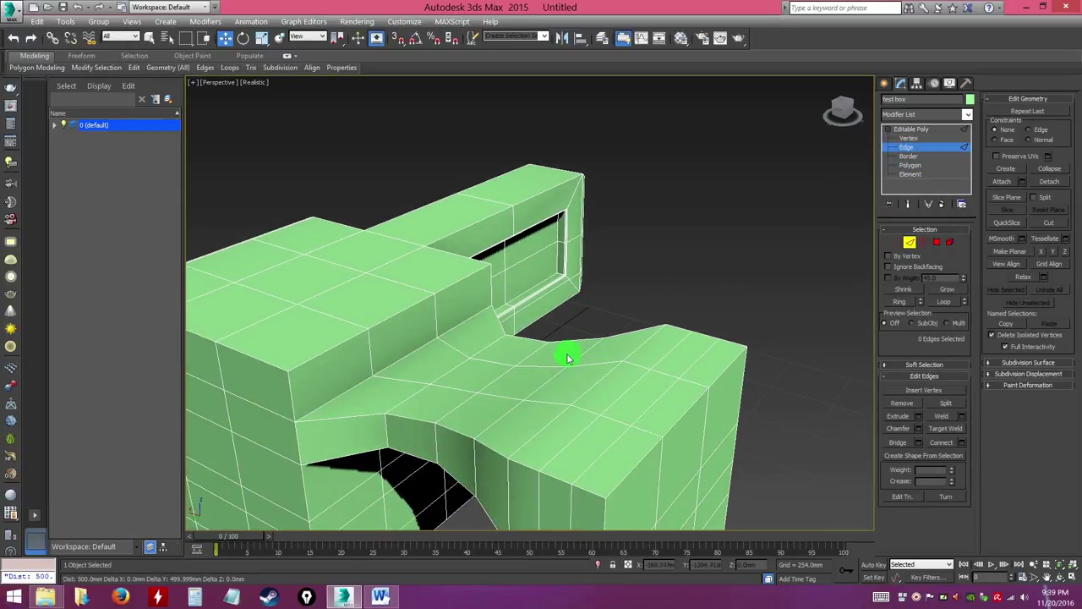
alt+middle_drag(563, 367, 507, 306)
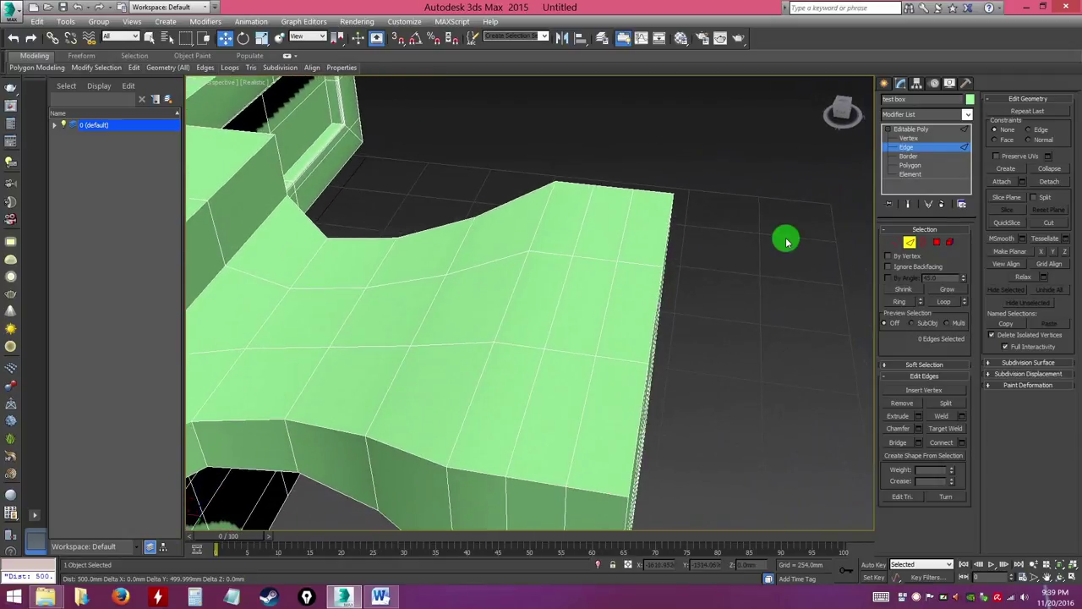
click(907, 166)
click(615, 311)
click(579, 291)
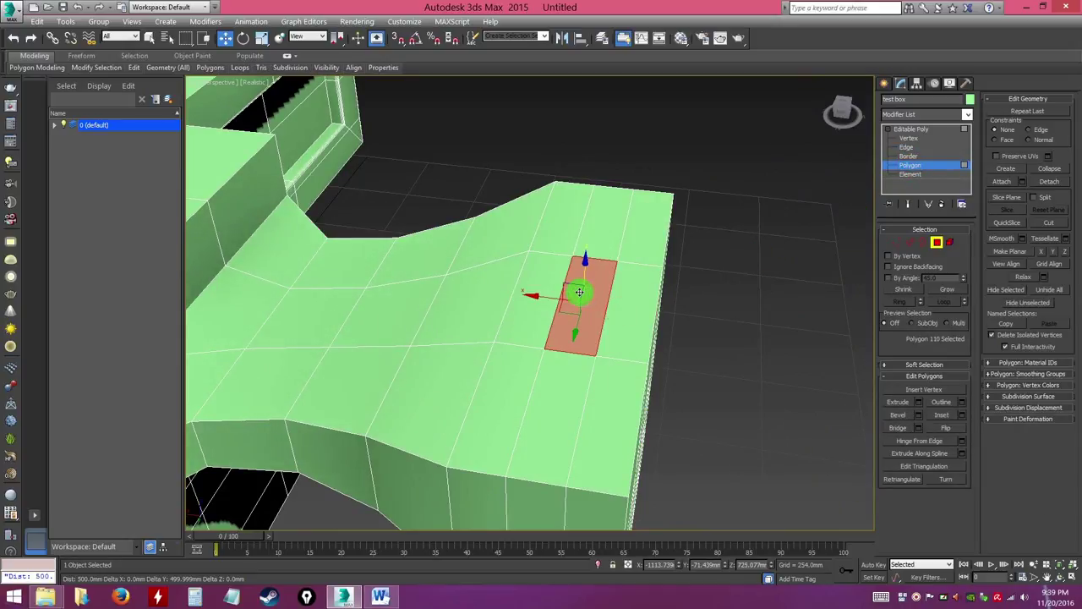
alt+middle_drag(434, 316, 512, 268)
click(512, 267)
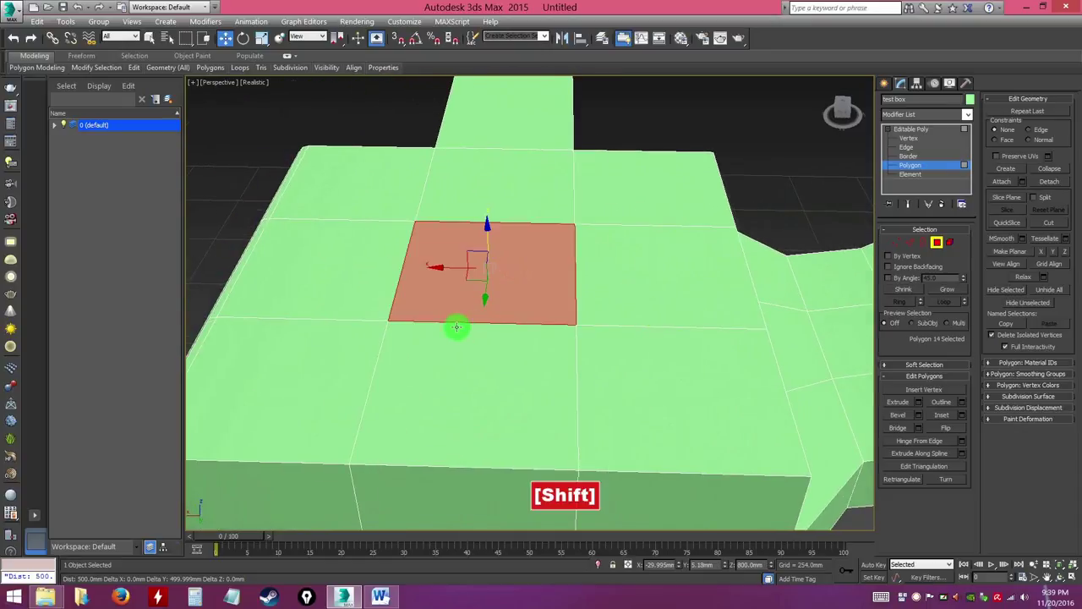
shift+click(355, 285)
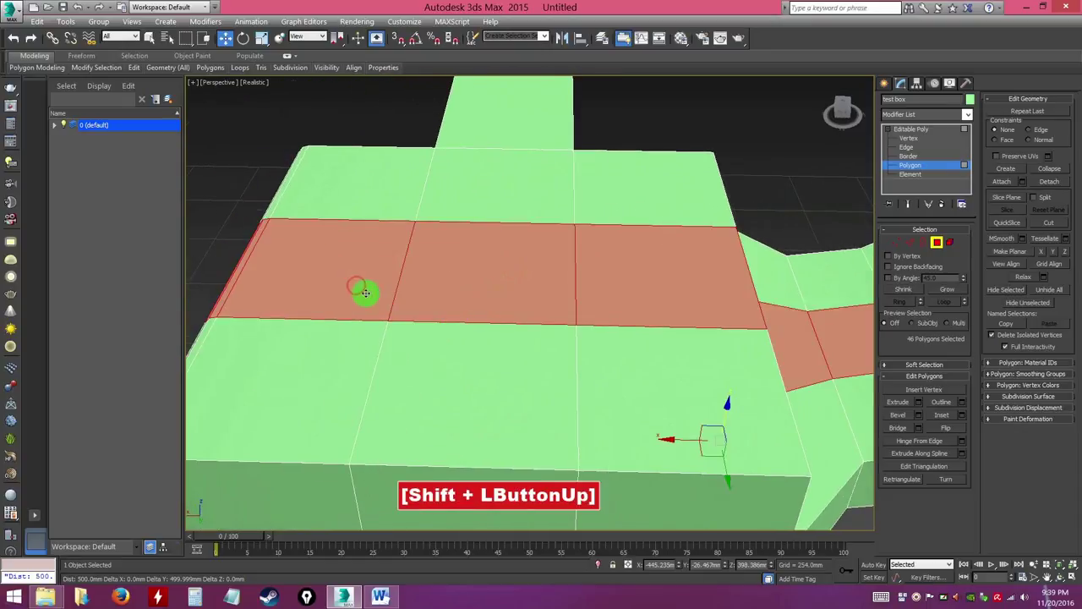
click(358, 138)
Select the center polygon of the original box's top and its neighbor toward the chamfered face, and delete both.
click(483, 293)
ctrl+click(346, 276)
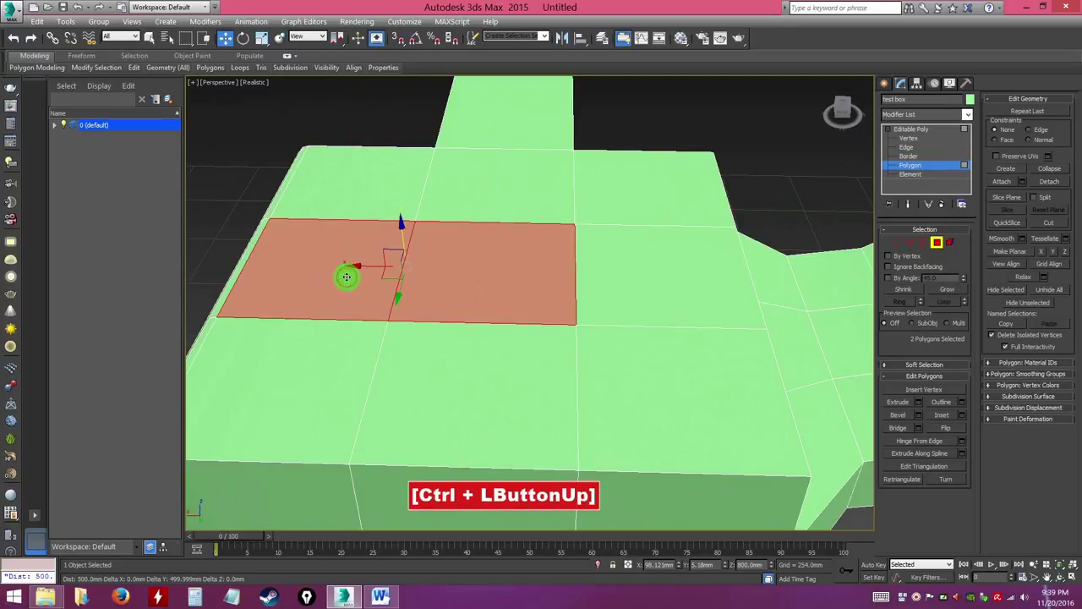
key(Delete)
At Edge level, select the two edges along each long side of the opening in the original box's top.
alt+middle_drag(353, 299, 423, 381)
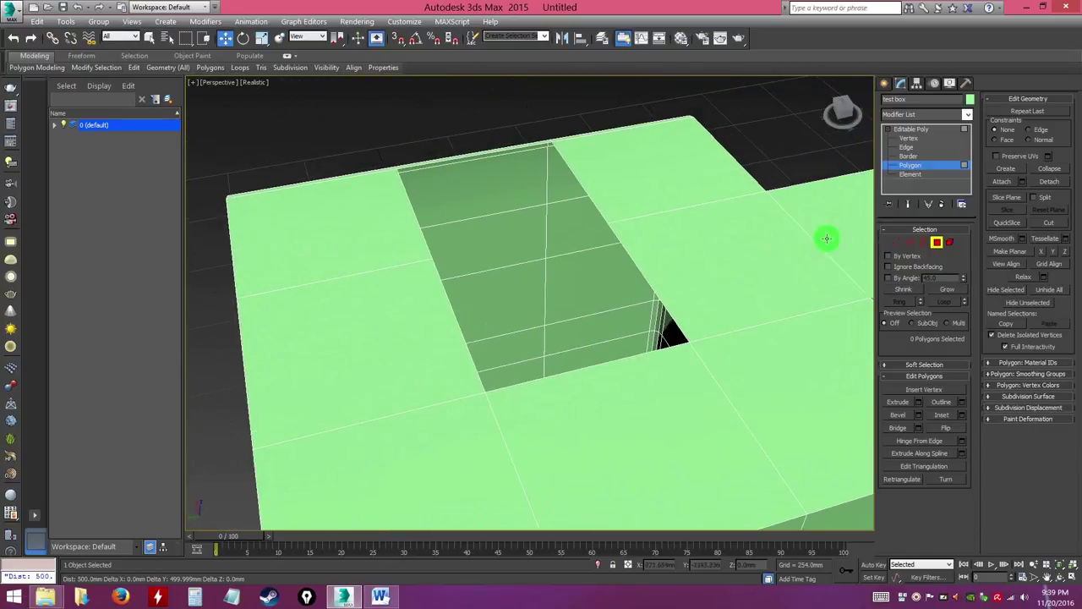
click(908, 148)
click(460, 328)
ctrl+click(415, 217)
alt+middle_drag(412, 213, 524, 285)
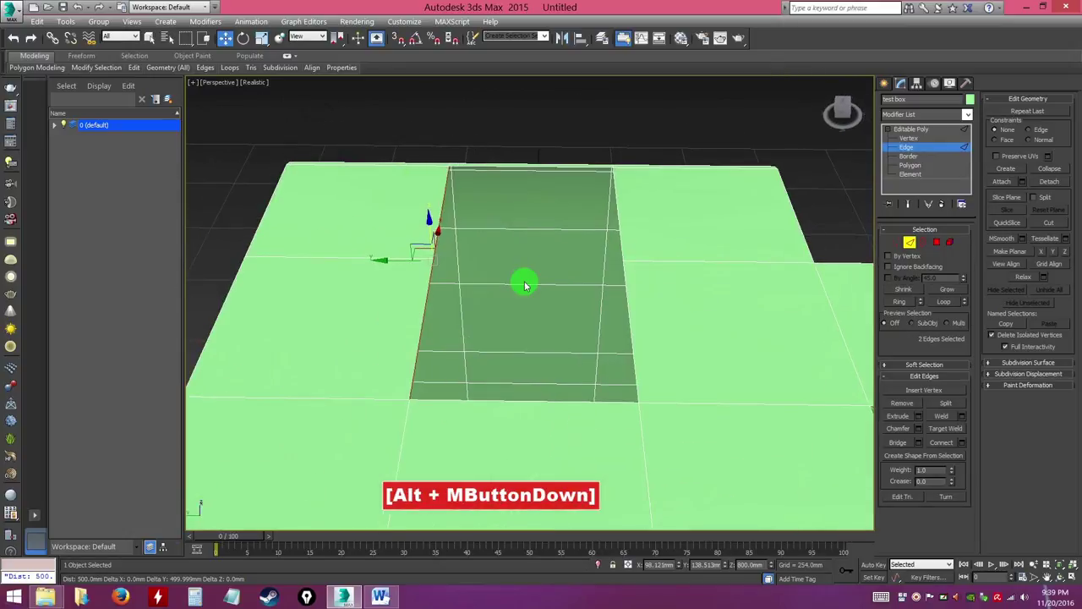
alt+middle_drag(728, 398, 616, 353)
ctrl+click(644, 304)
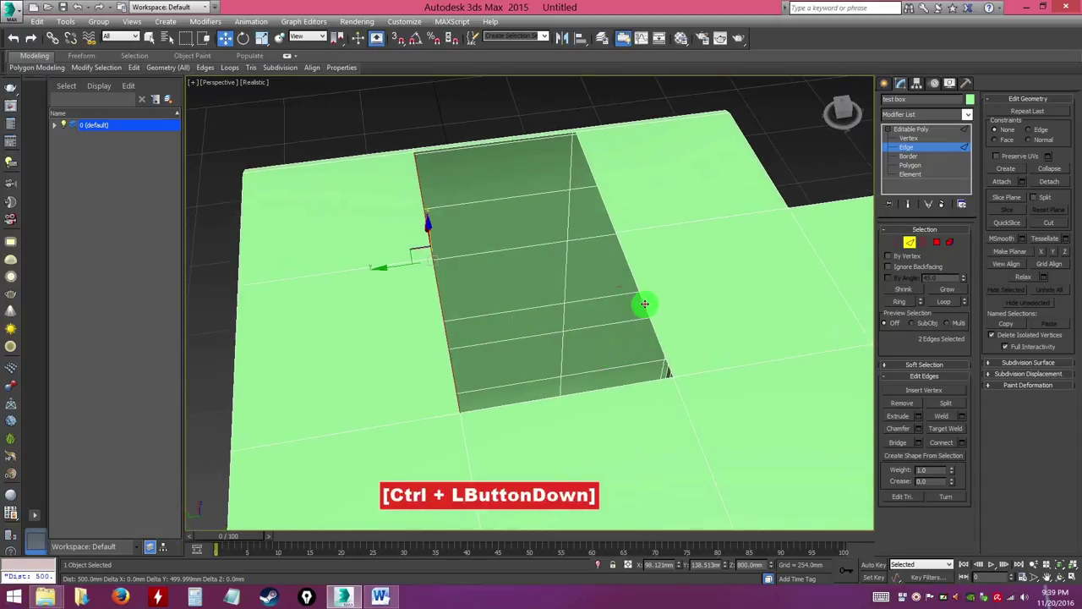
ctrl+click(600, 195)
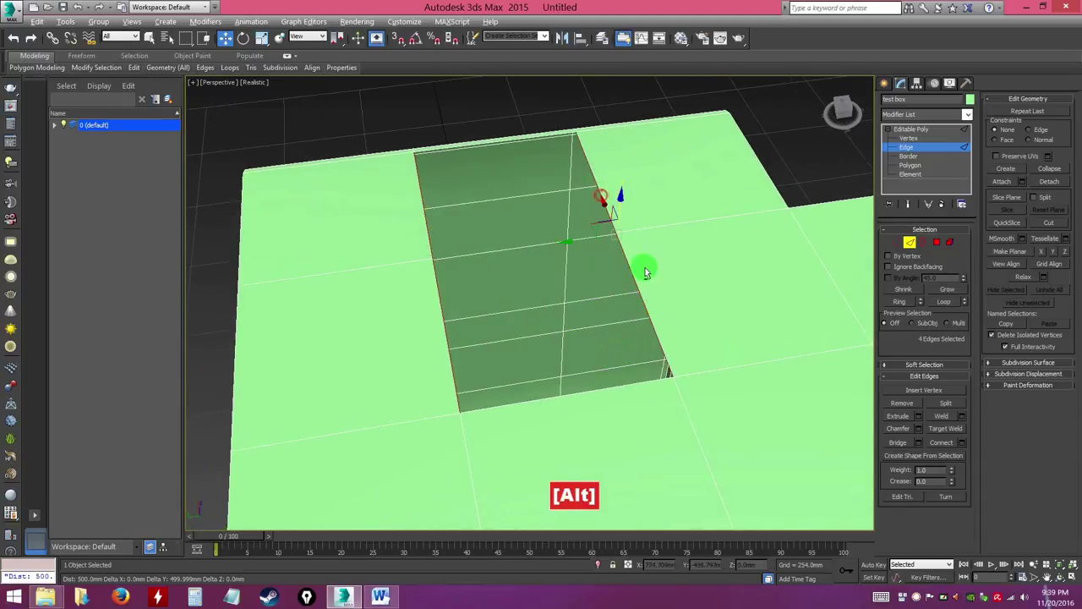
alt+middle_drag(645, 272, 479, 263)
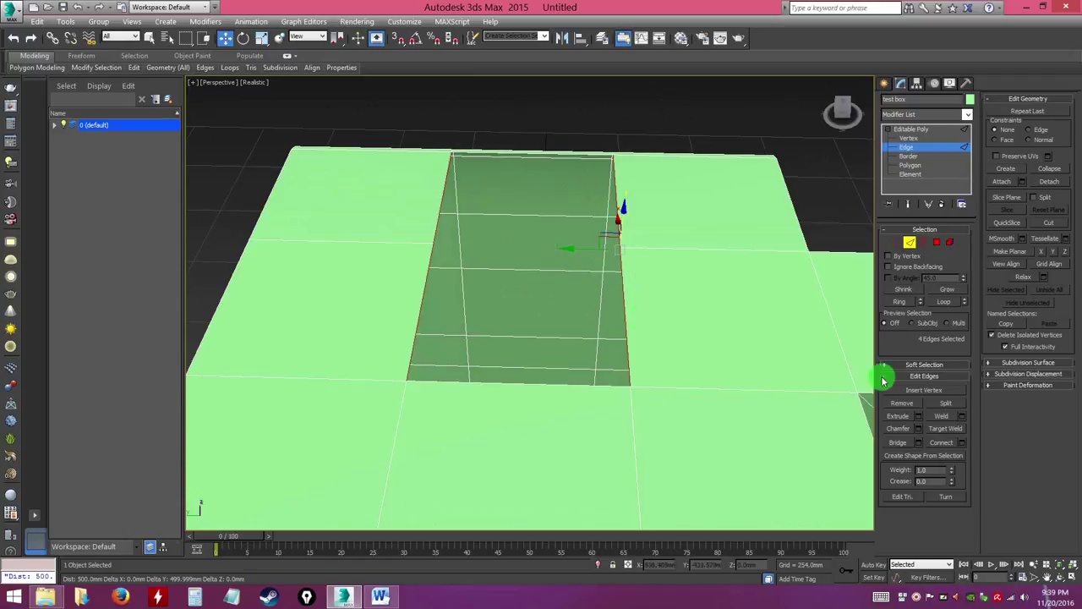
Bridge the opposite edges of the top opening with one segment and clear the selection.
click(919, 442)
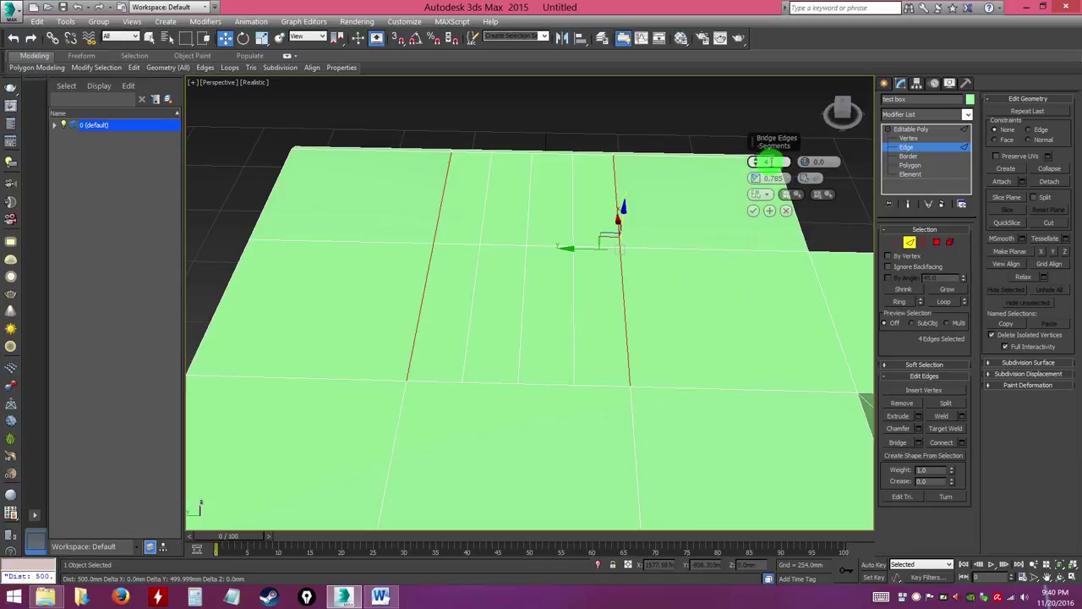
key(Return)
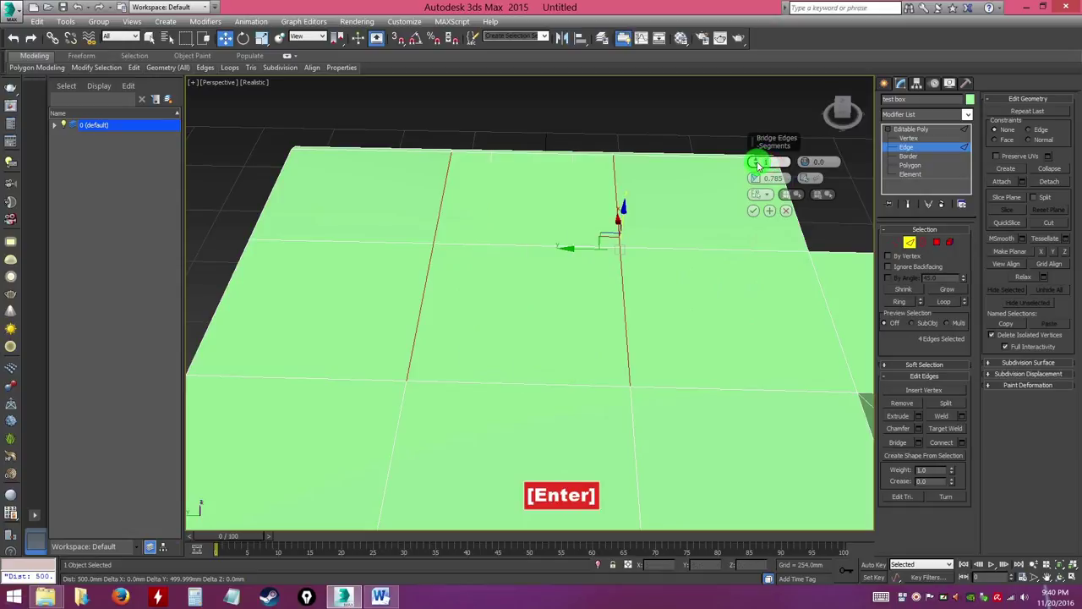
click(755, 211)
click(727, 130)
Select the ring of vertical edges in the second row above the attached box's base.
alt+middle_drag(705, 155, 640, 318)
alt+middle_drag(726, 336, 642, 300)
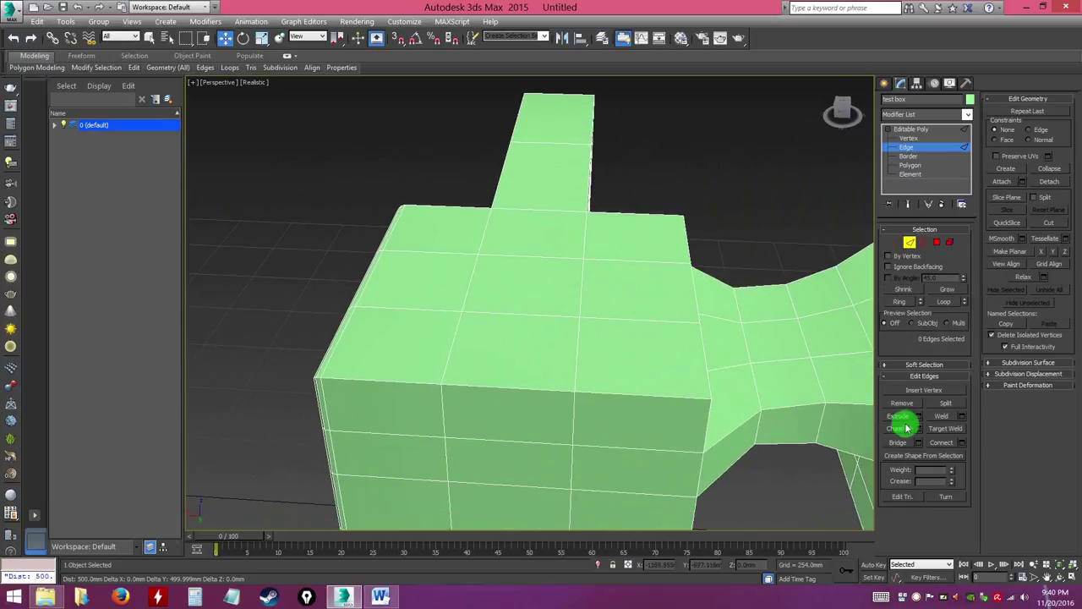
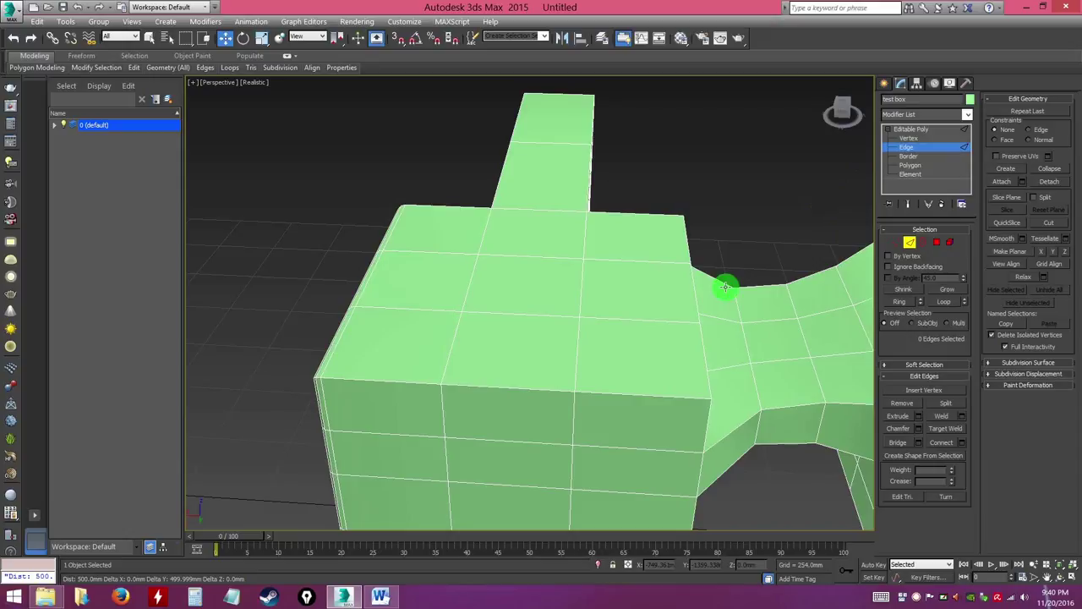
alt+middle_drag(636, 331, 566, 343)
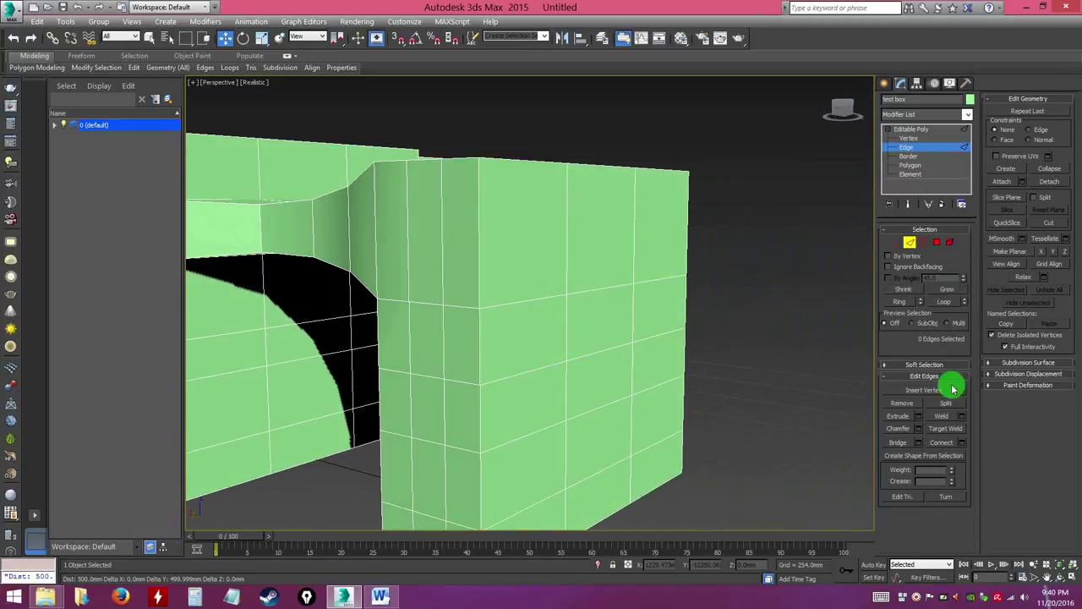
ctrl+click(943, 443)
ctrl+click(905, 147)
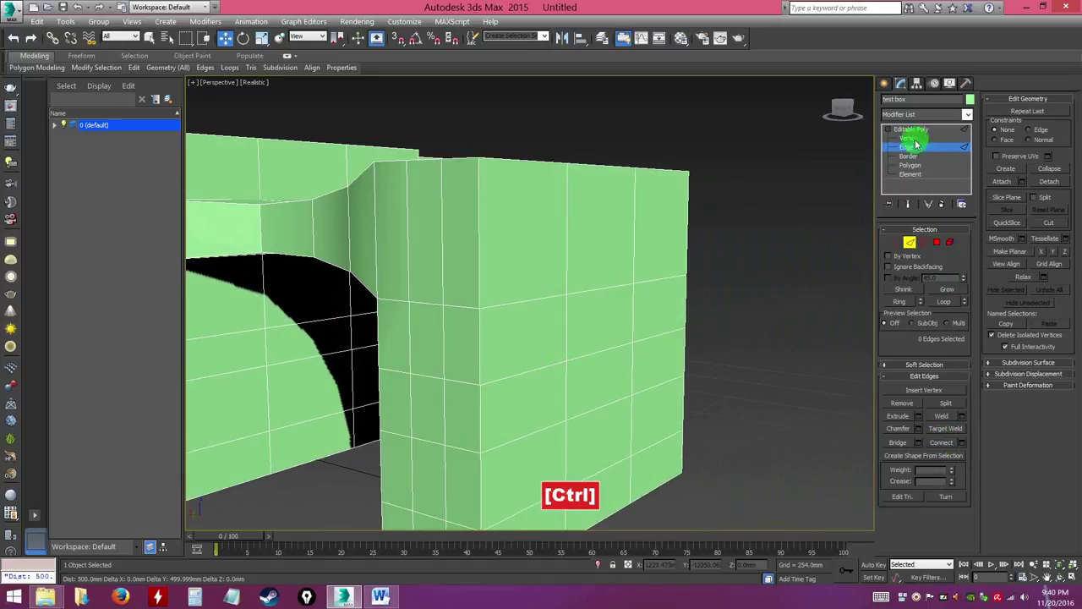
alt+middle_drag(583, 363, 639, 256)
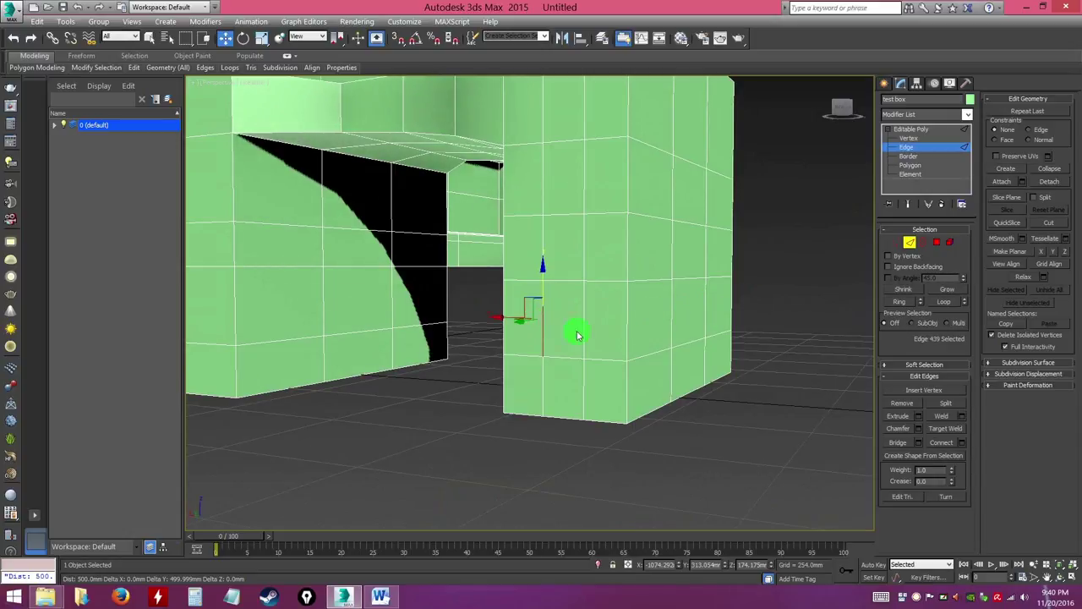
key(shift)
shift+click(583, 319)
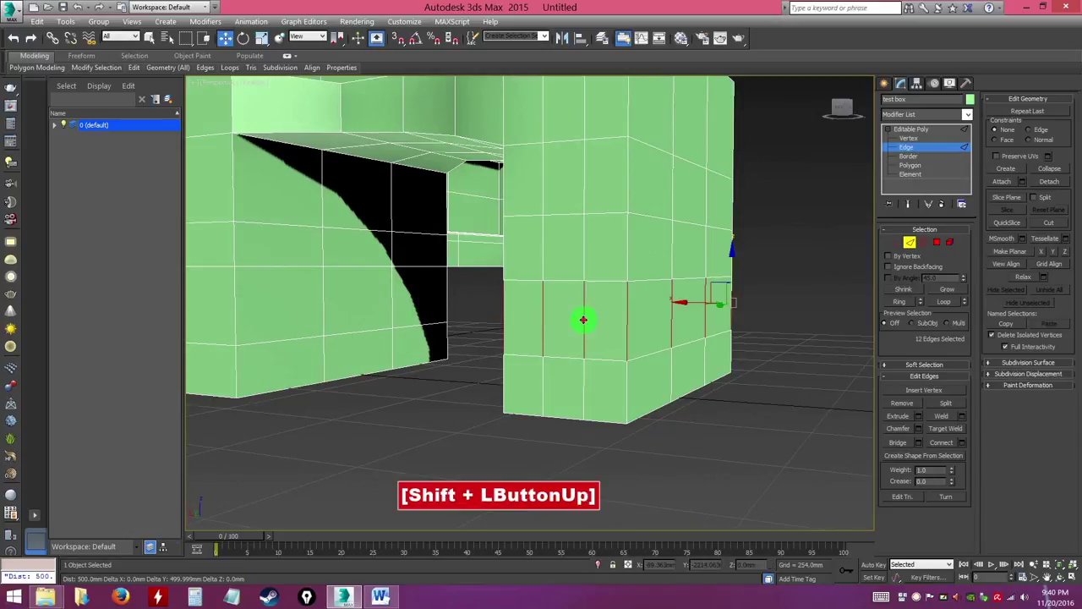
Look around the ring of vertical edges on the attached box and clear the edge selection.
alt+middle_drag(729, 319, 780, 330)
click(780, 332)
alt+middle_drag(715, 335, 716, 338)
drag(750, 319, 752, 321)
mouse_move(773, 338)
alt+middle_down()
mouse_move(537, 336)
mouse_move(674, 347)
mouse_move(771, 330)
mouse_move(746, 336)
mouse_move(766, 330)
mouse_move(765, 340)
alt+middle_up()
click(765, 340)
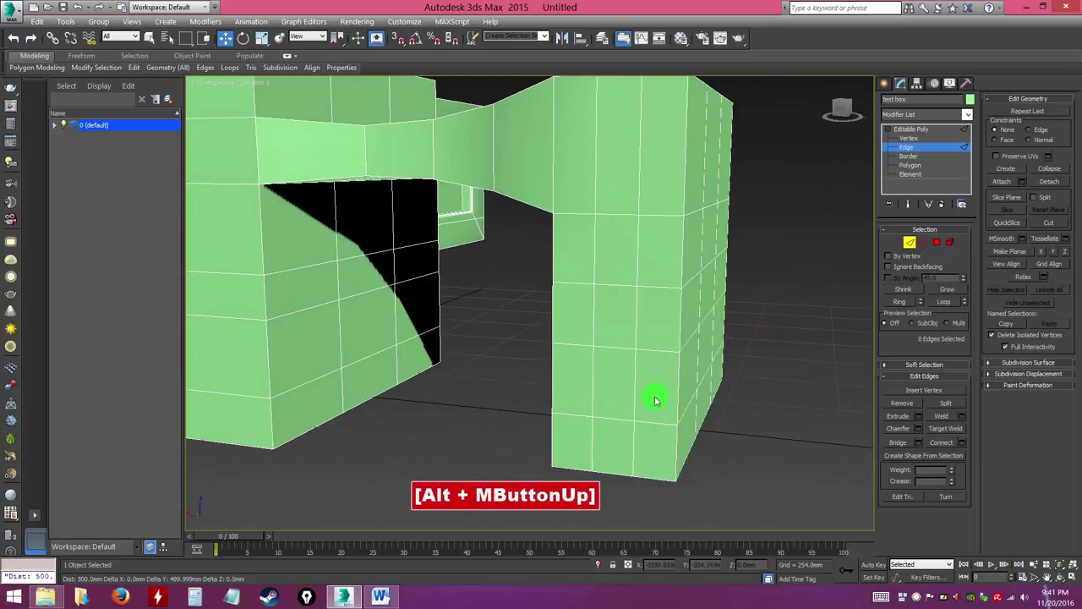
Select each vertical edge in the second row above the attached box's base individually, going around all four sides.
ctrl+click(590, 382)
ctrl+click(634, 391)
ctrl+click(678, 386)
ctrl+click(704, 392)
alt+middle_drag(733, 390, 464, 357)
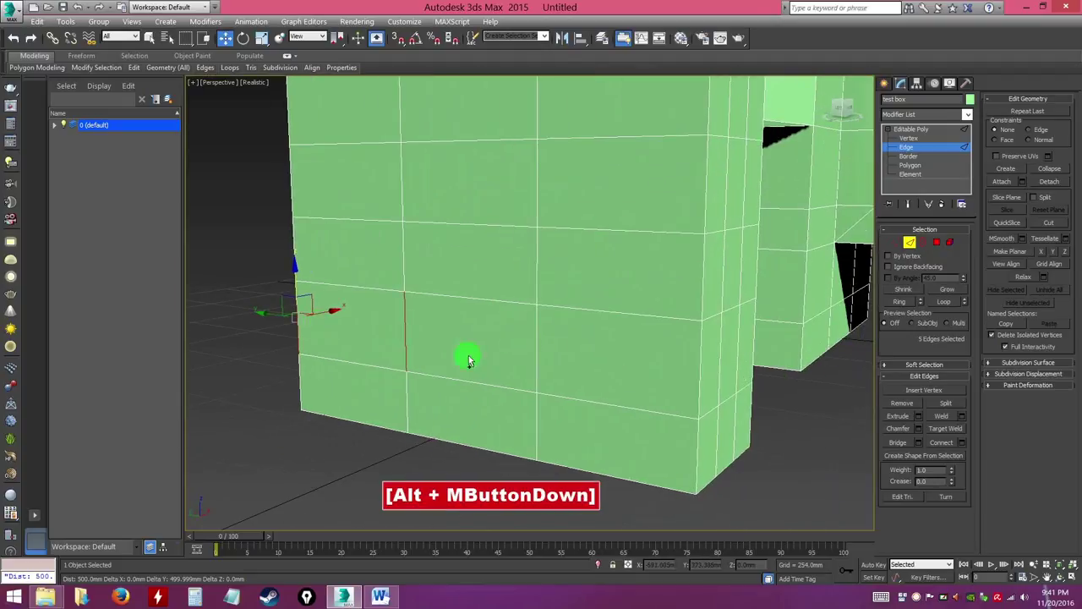
ctrl+click(537, 353)
ctrl+click(701, 369)
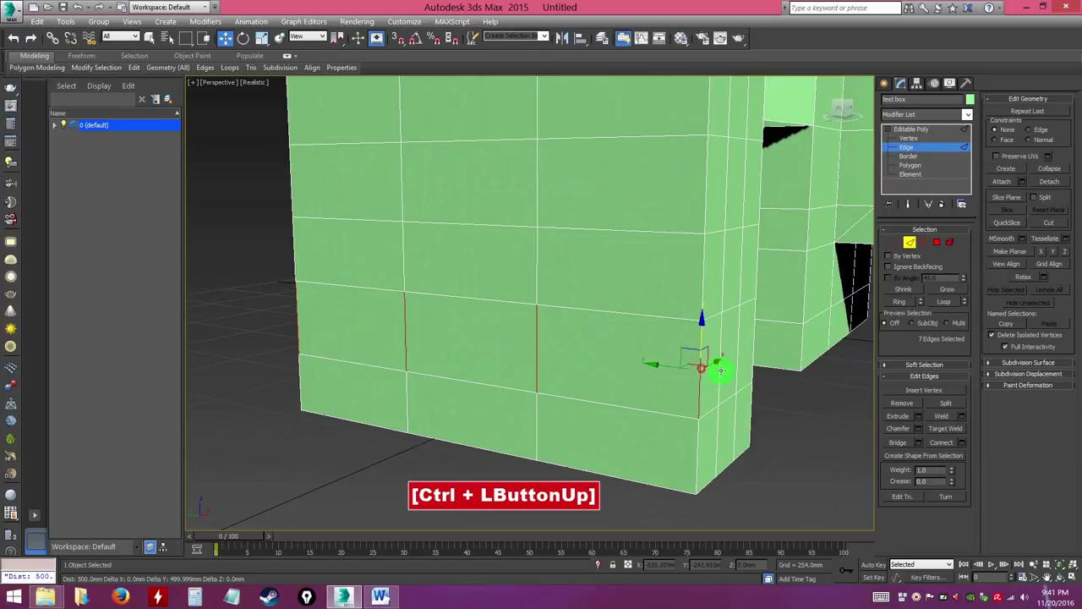
alt+middle_drag(736, 366, 472, 397)
ctrl+click(410, 375)
ctrl+click(512, 355)
alt+middle_drag(581, 337, 684, 456)
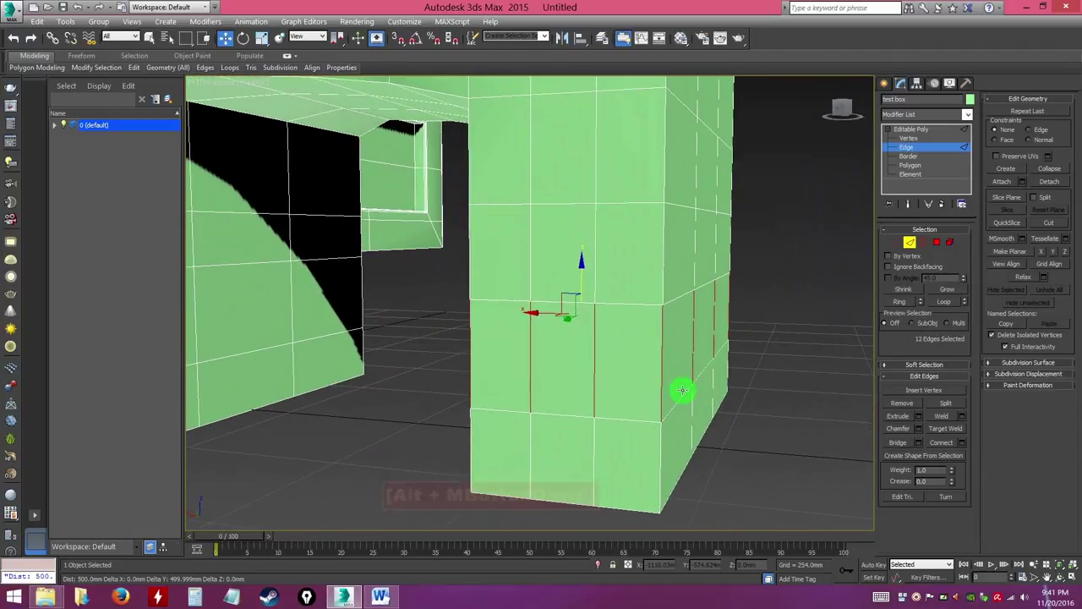
Connect the selected vertical edges with two segments around the attached box and clear the selection.
click(961, 443)
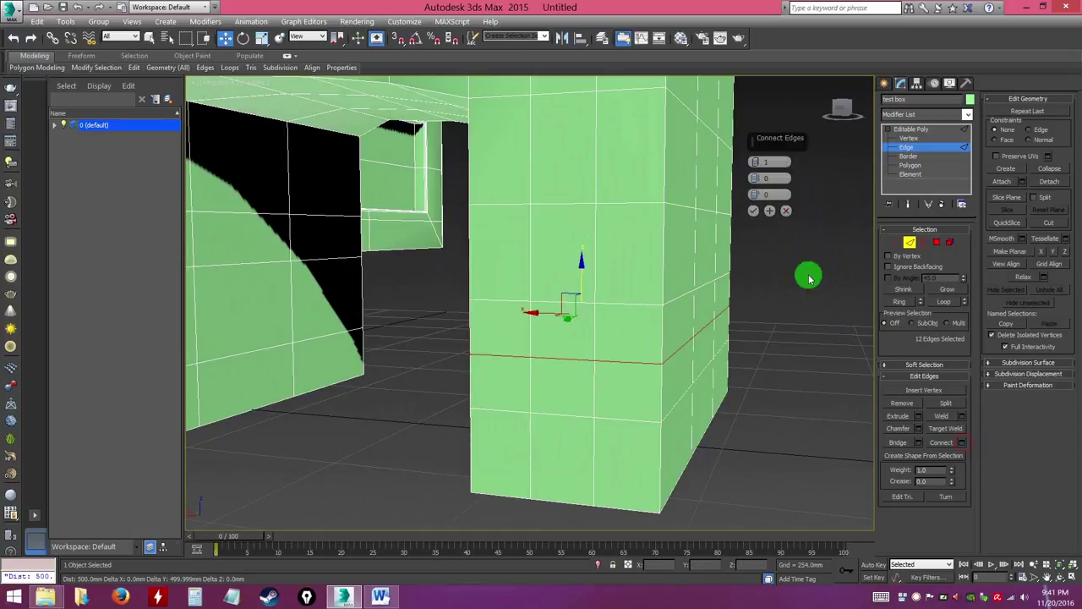
drag(757, 173, 596, 316)
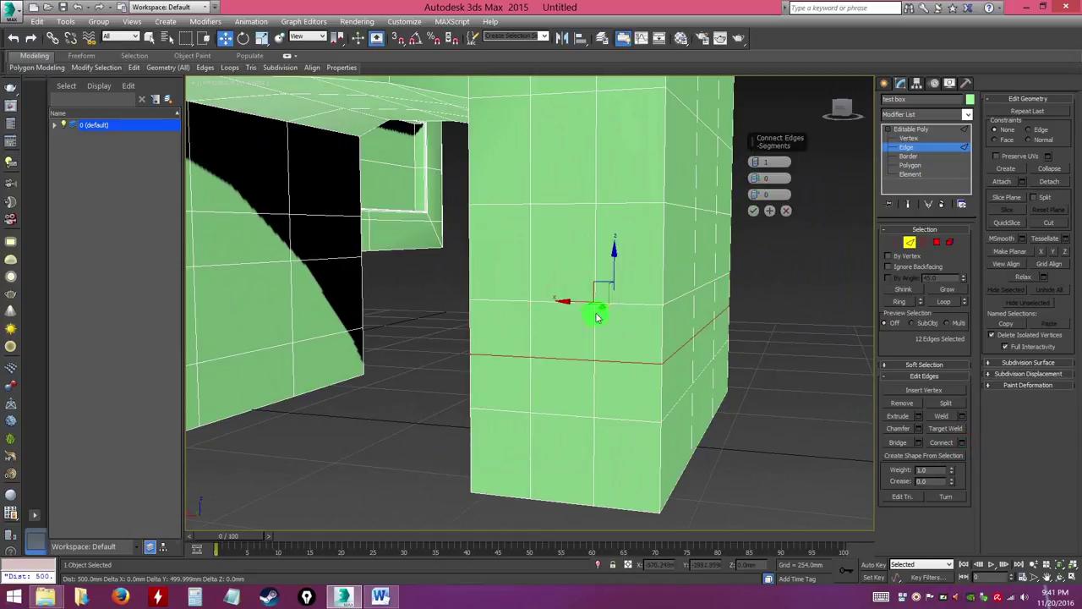
drag(573, 355, 657, 368)
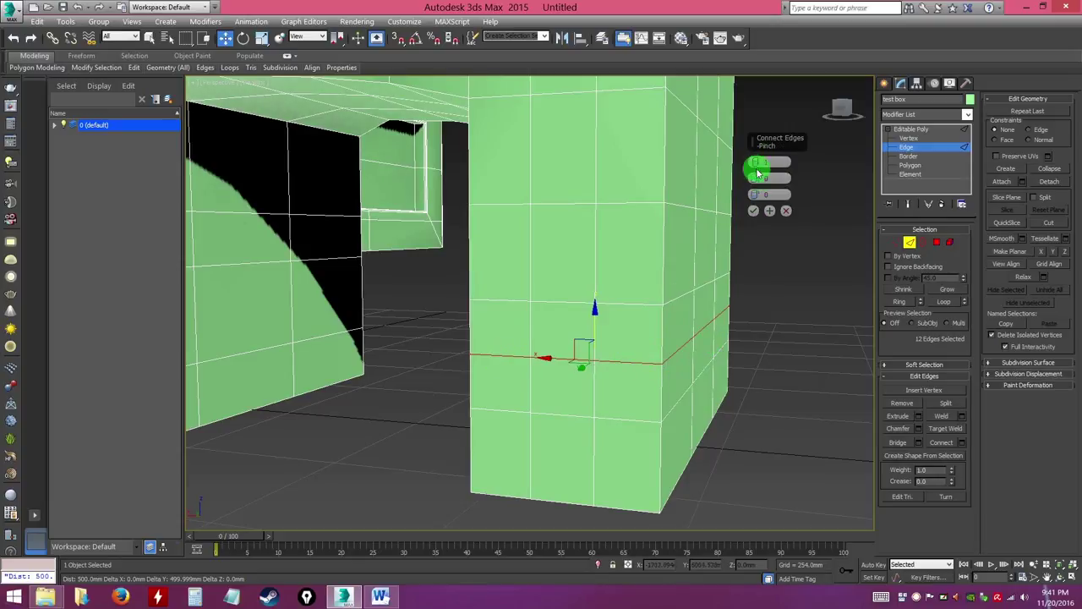
drag(759, 163, 756, 212)
click(753, 210)
click(785, 394)
alt+middle_drag(785, 394, 858, 400)
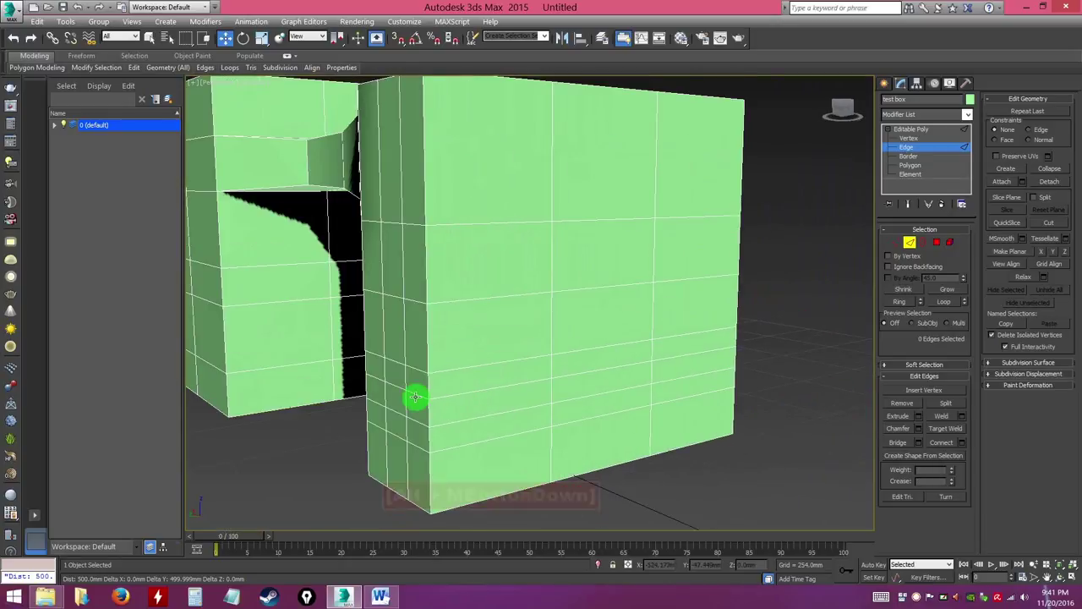
alt+middle_drag(466, 425, 554, 395)
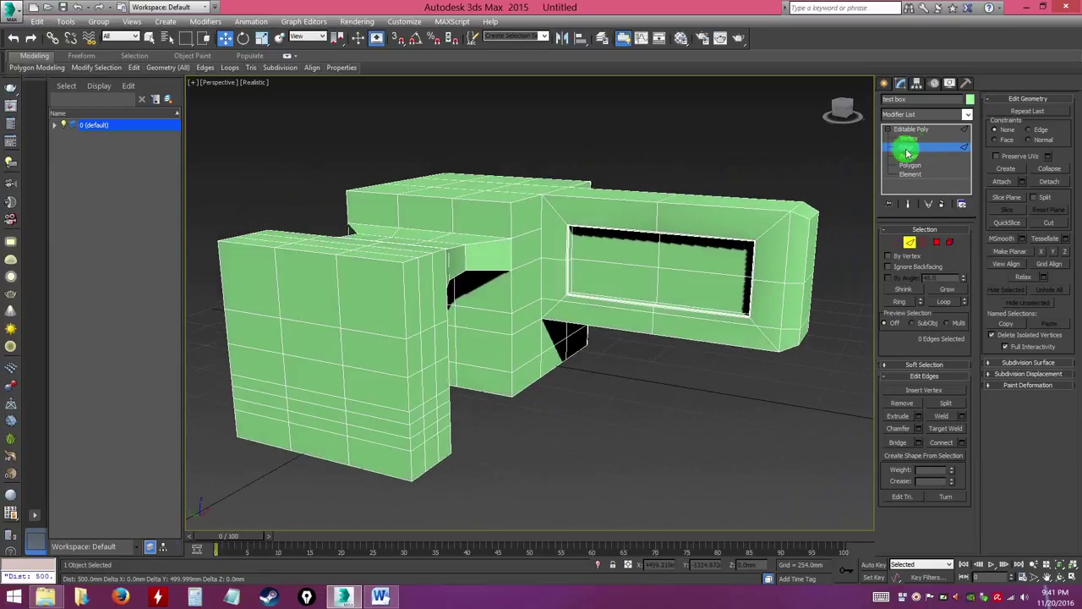